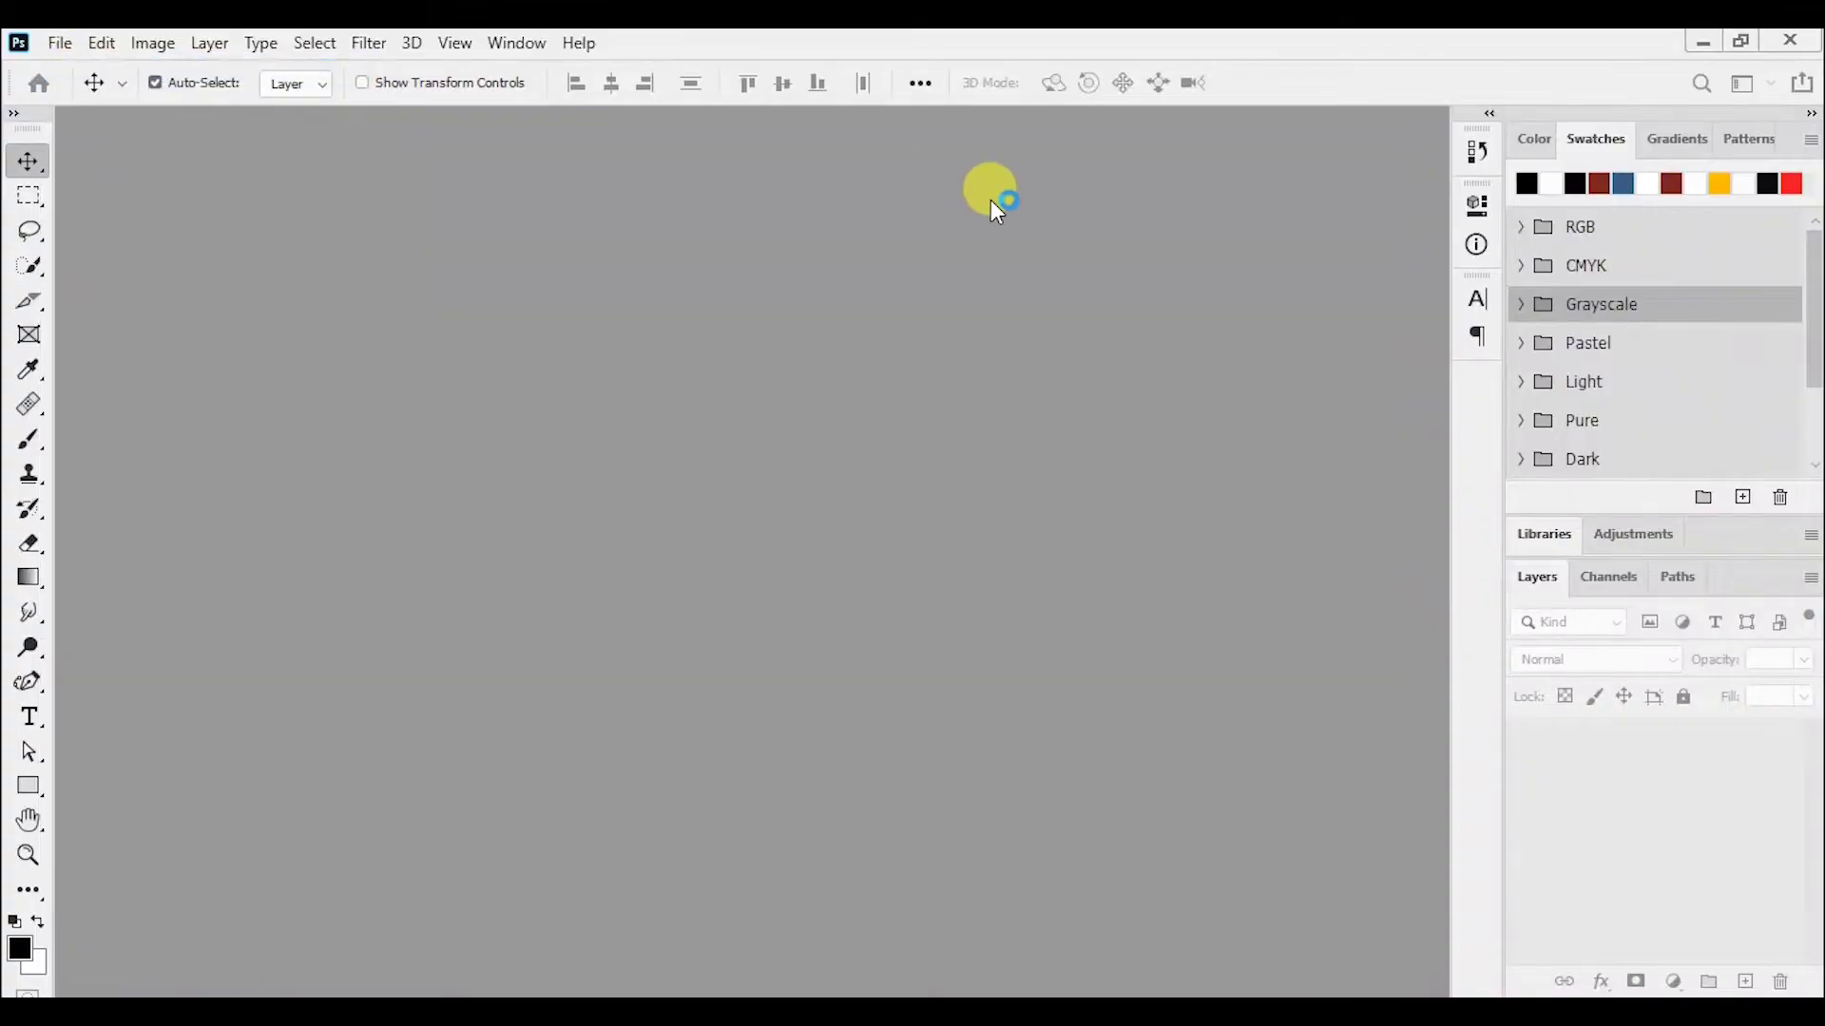
- Create a new iPhone 8/7/6 artboard document and check its image size
key(ctrl+n)
click(1020, 114)
click(594, 333)
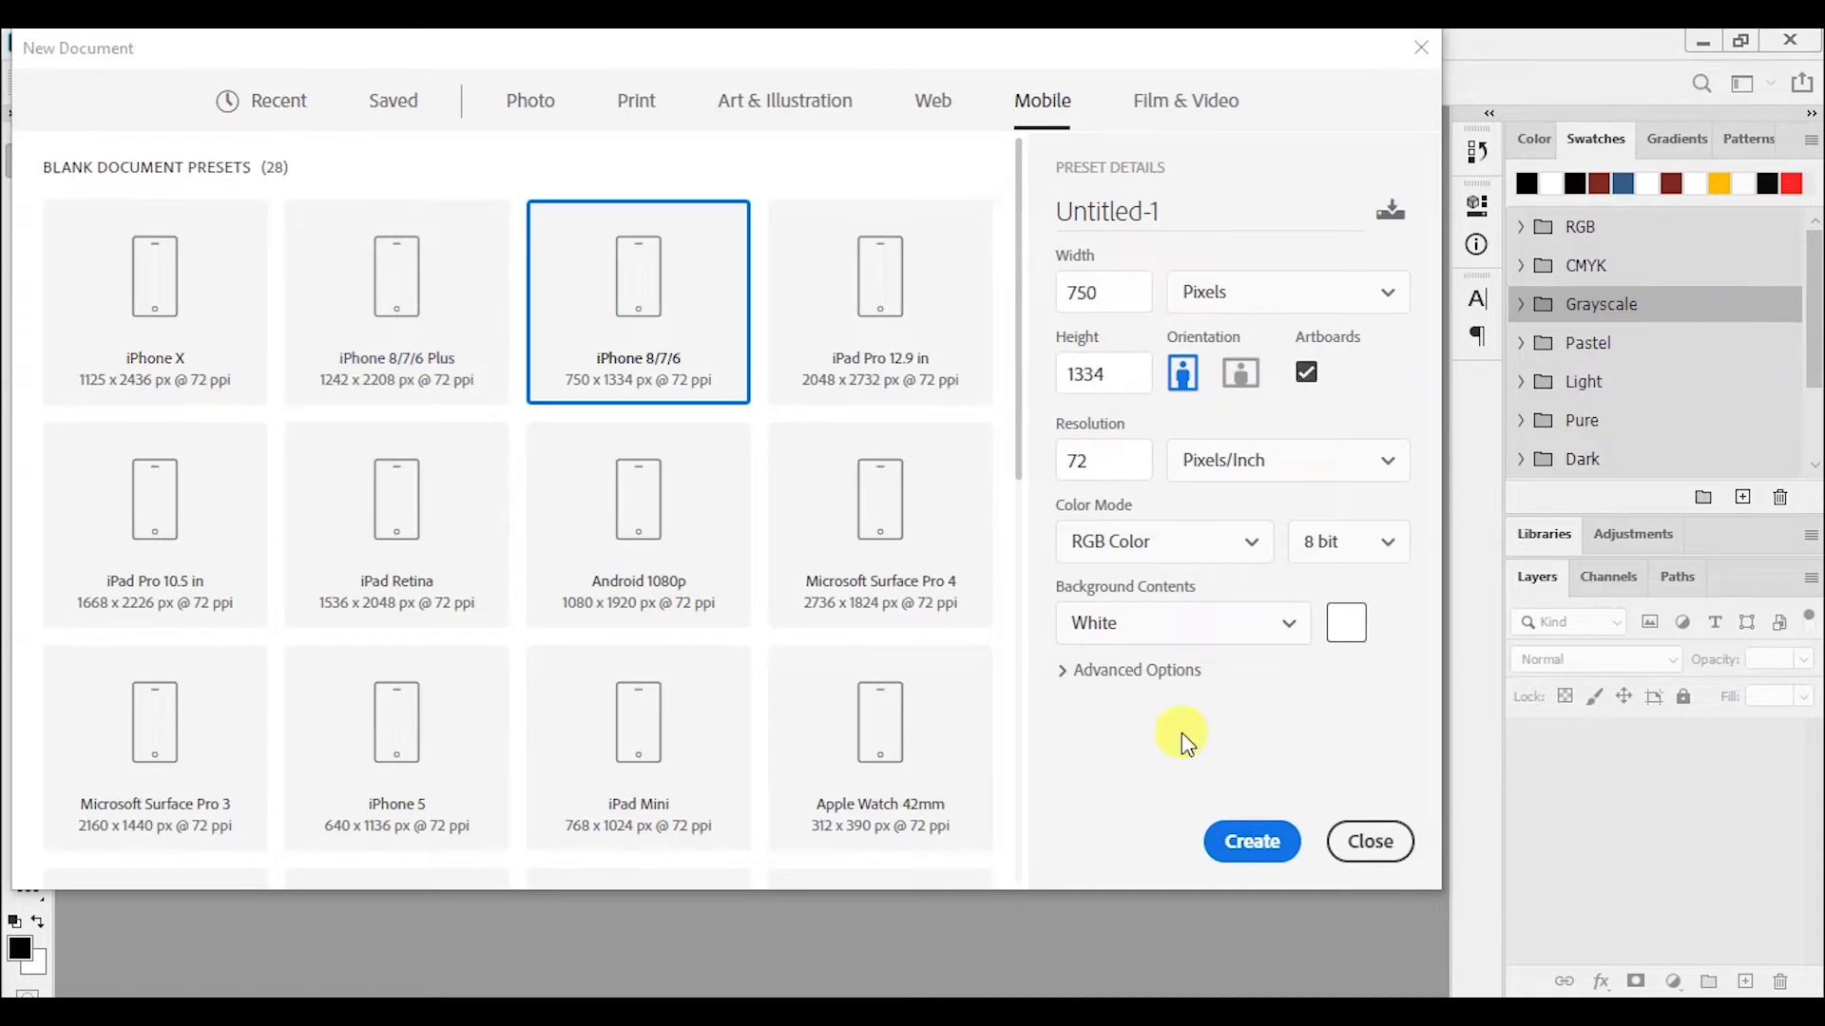
click(1235, 838)
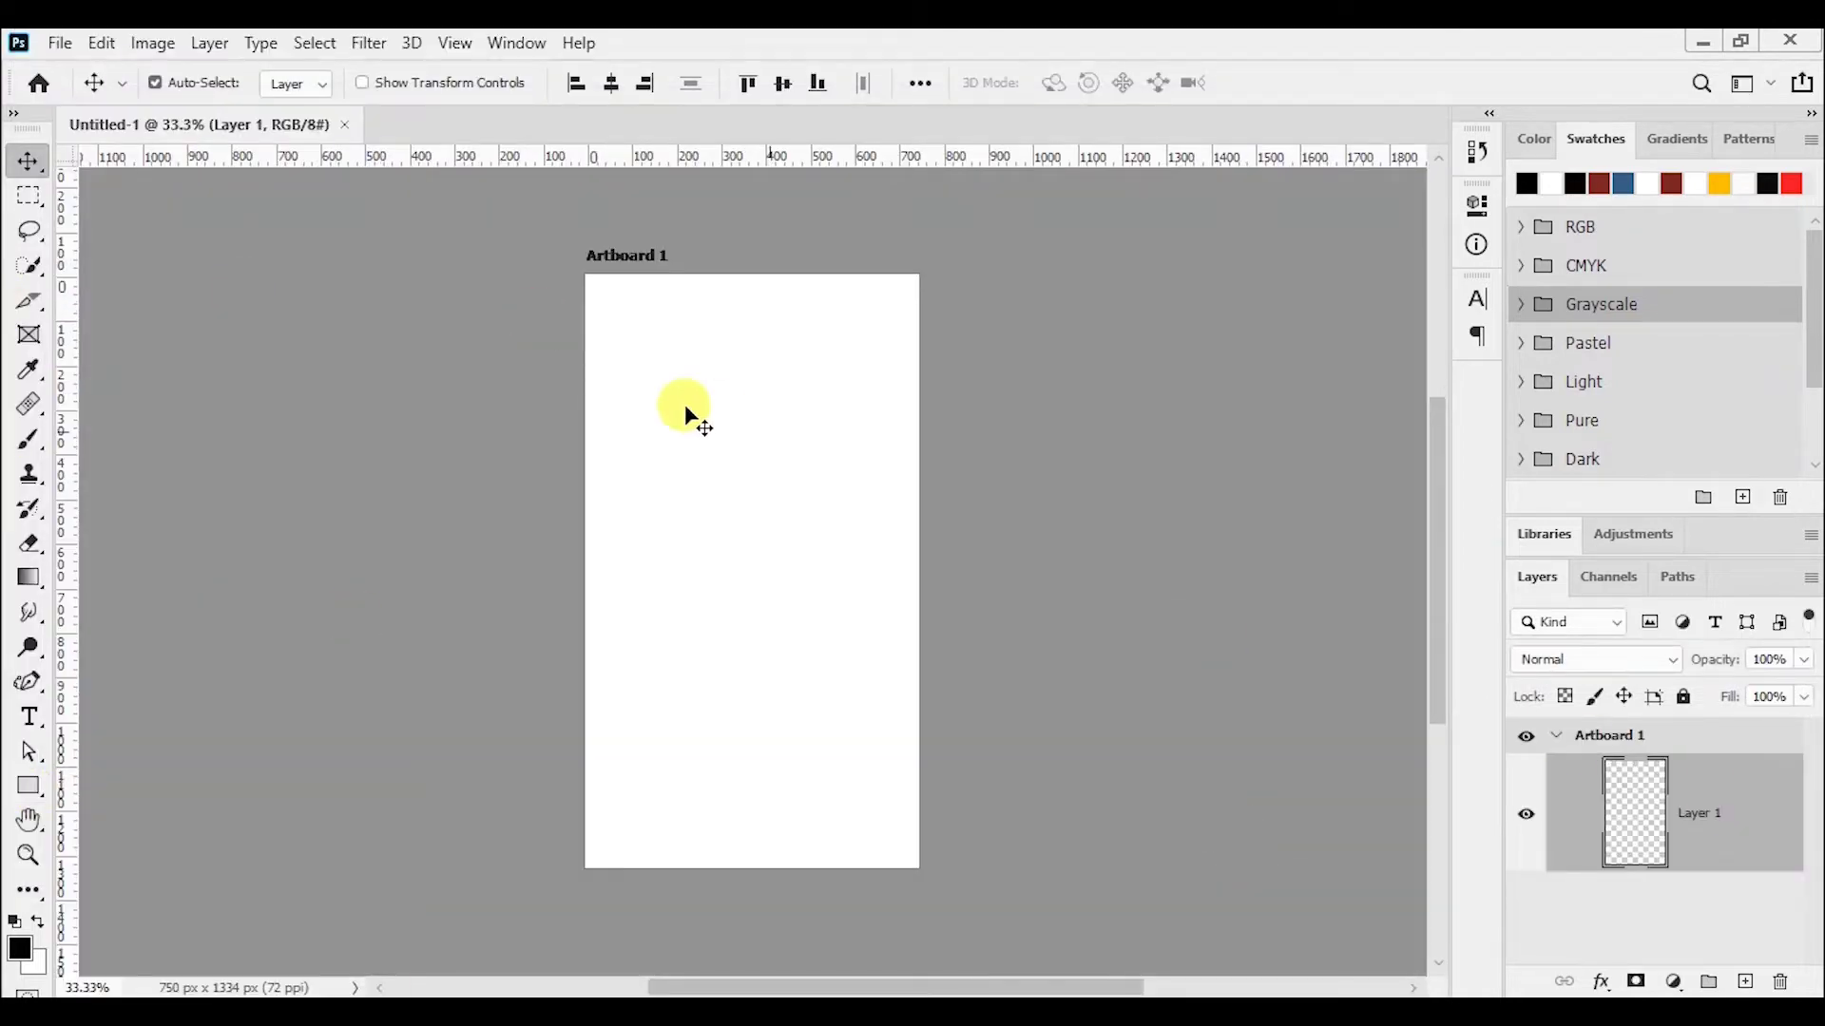
click(153, 44)
click(283, 242)
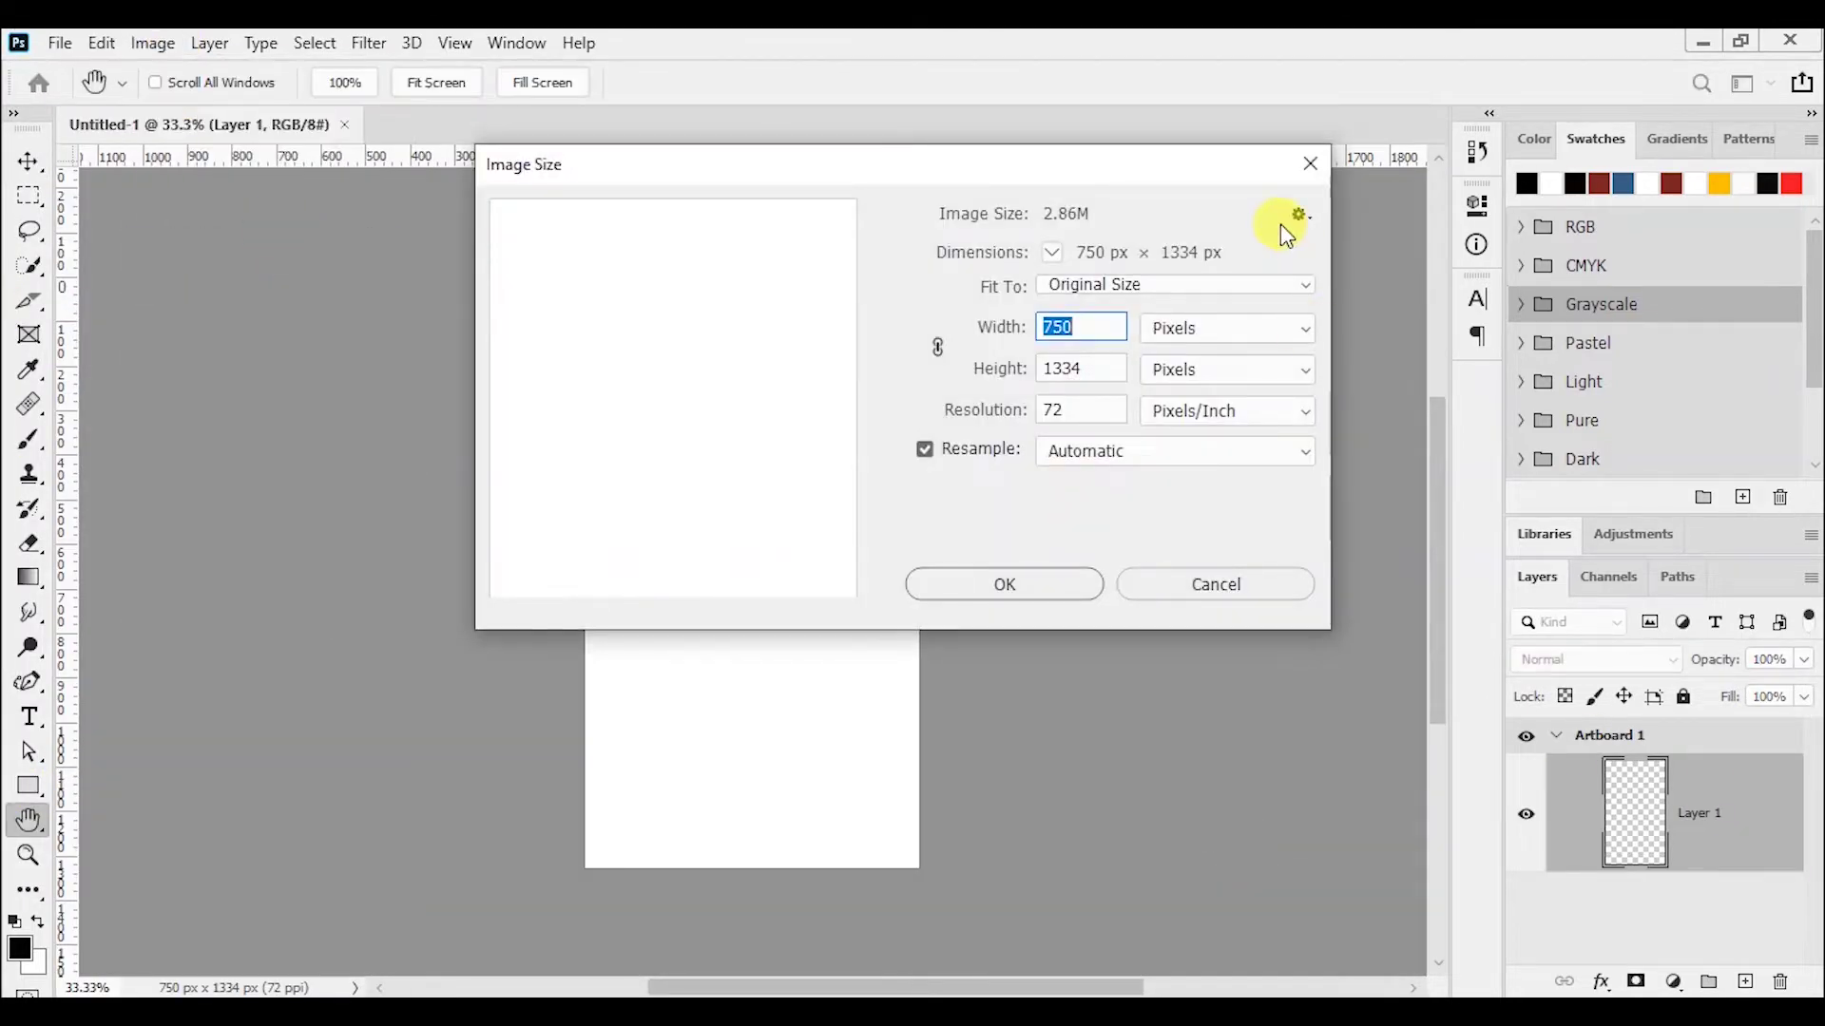
click(1298, 165)
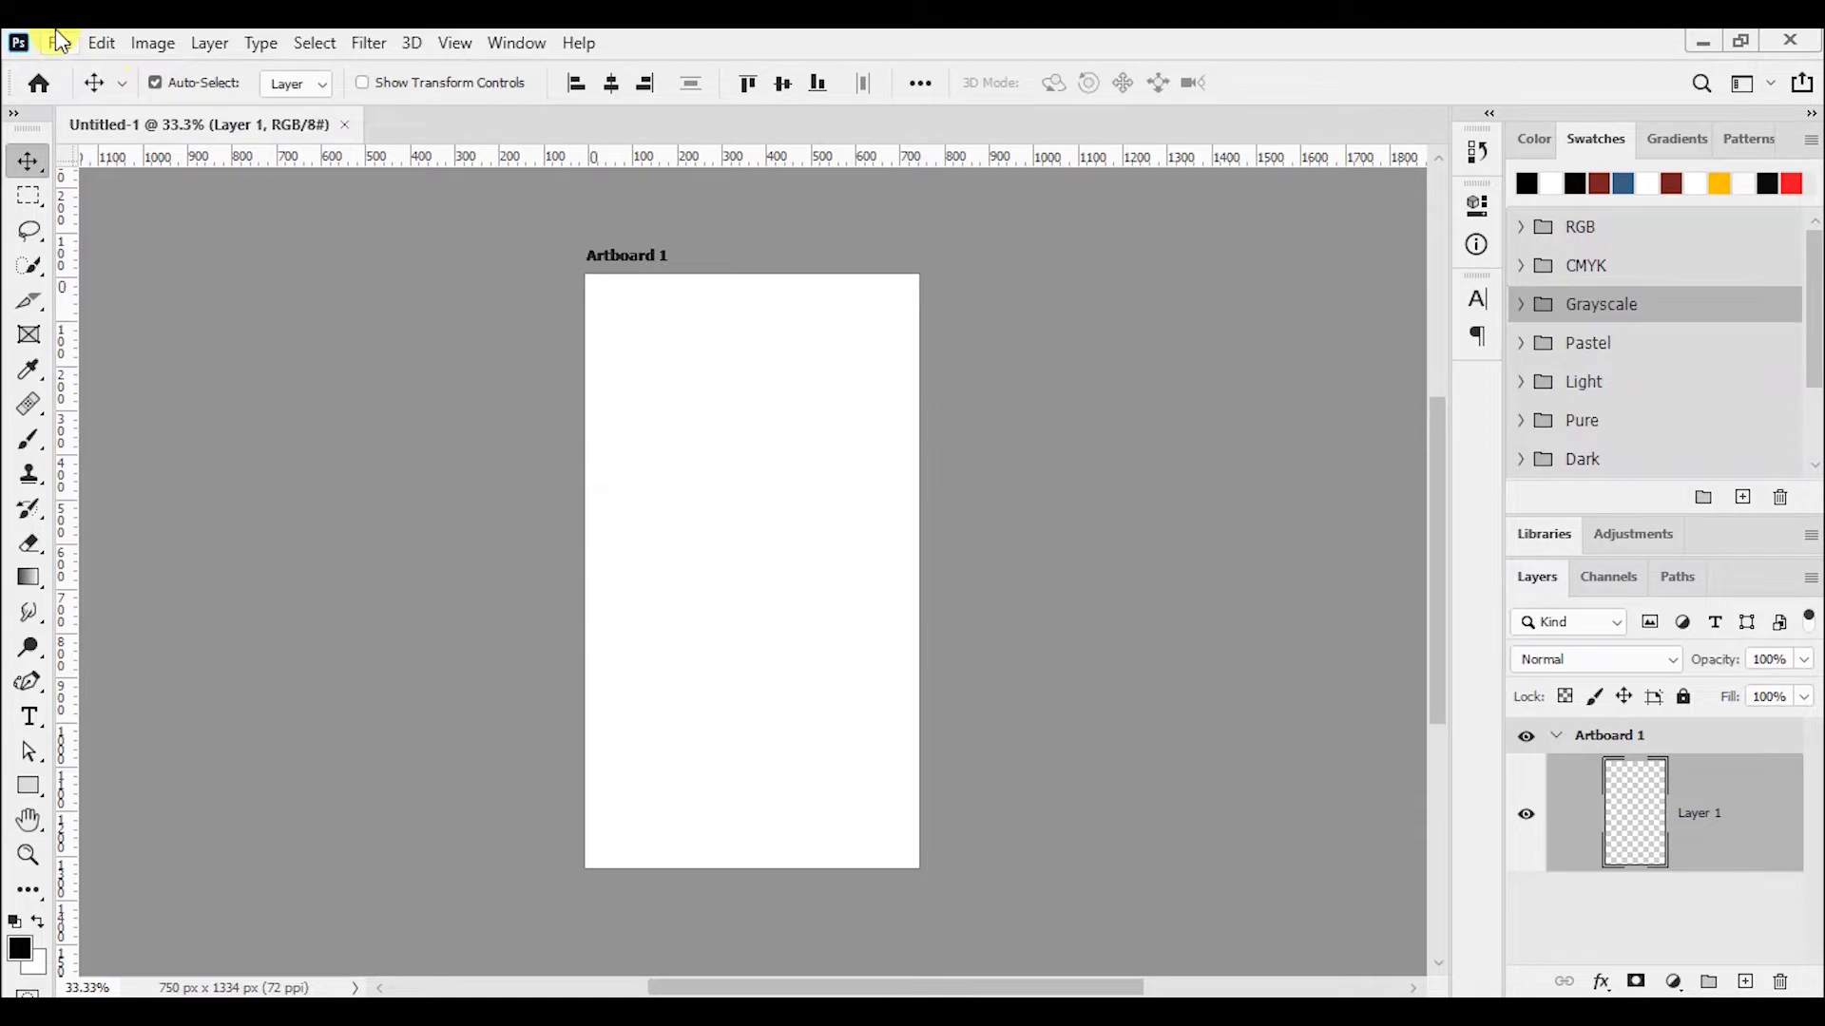
- Draw a rectangle sized 750×1334 px and positioned at X 0, Y 0
click(45, 800)
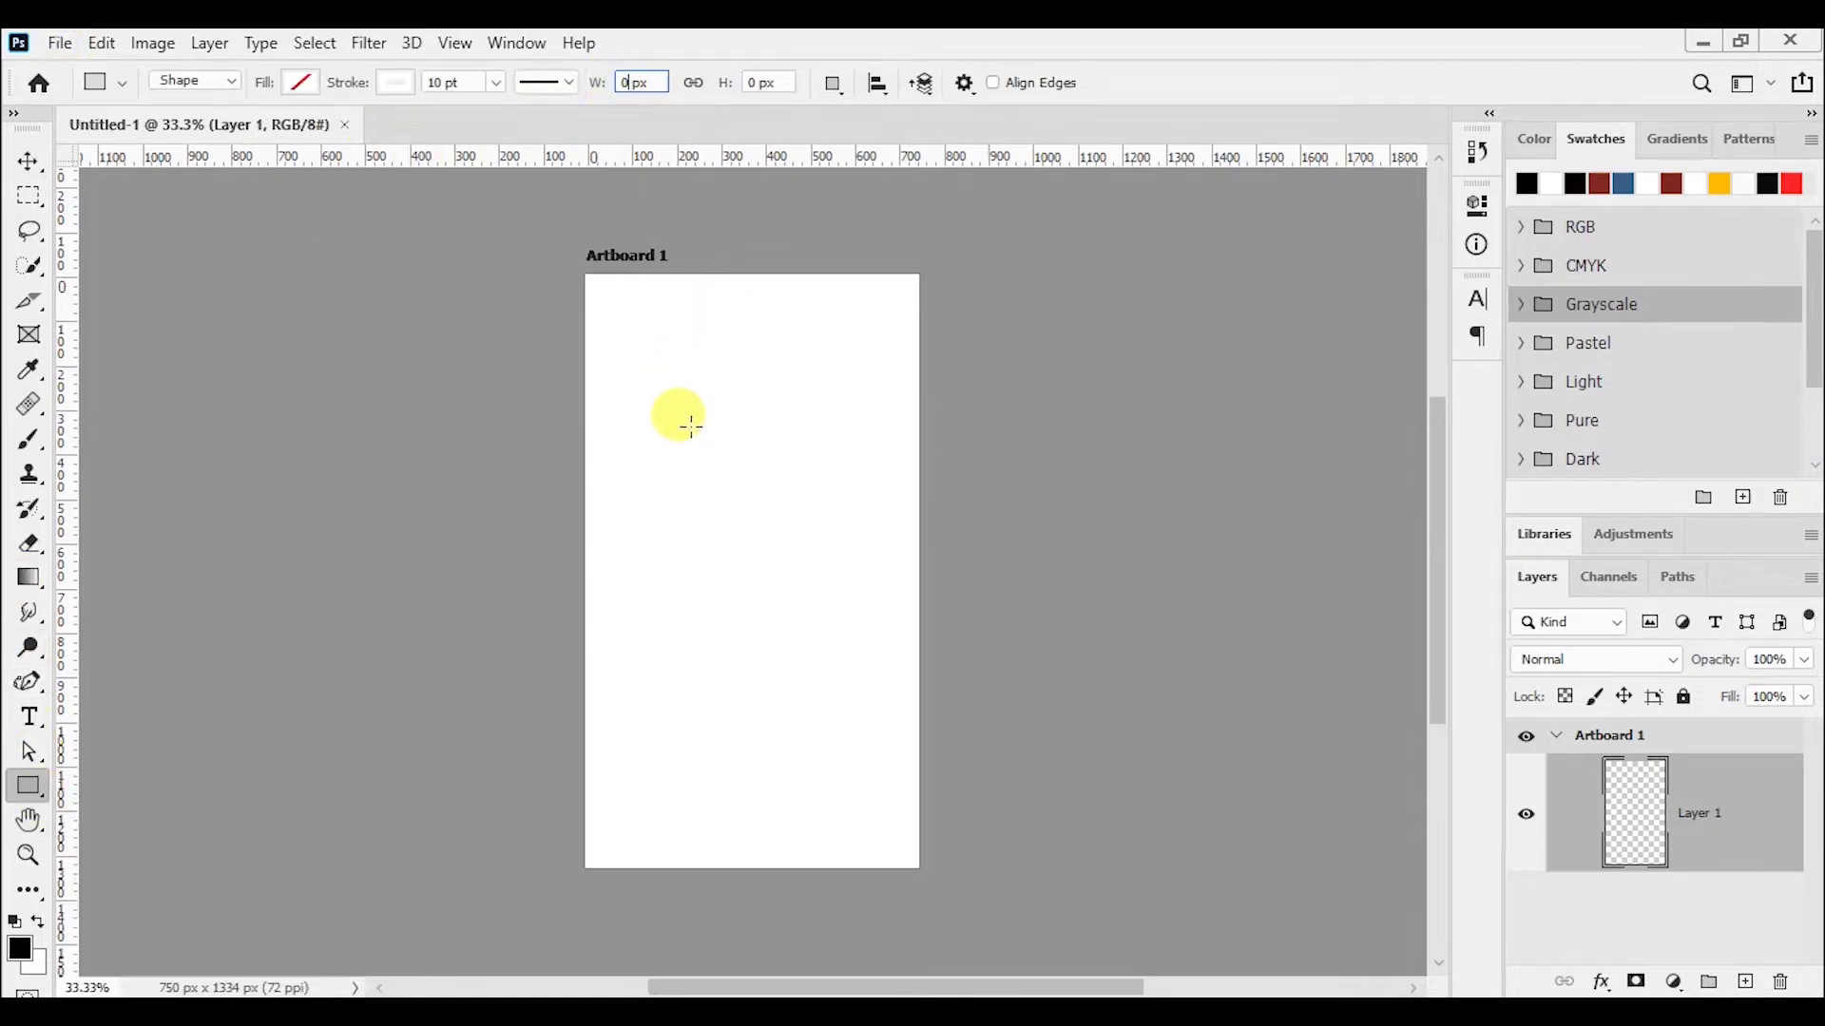
drag(688, 372, 865, 486)
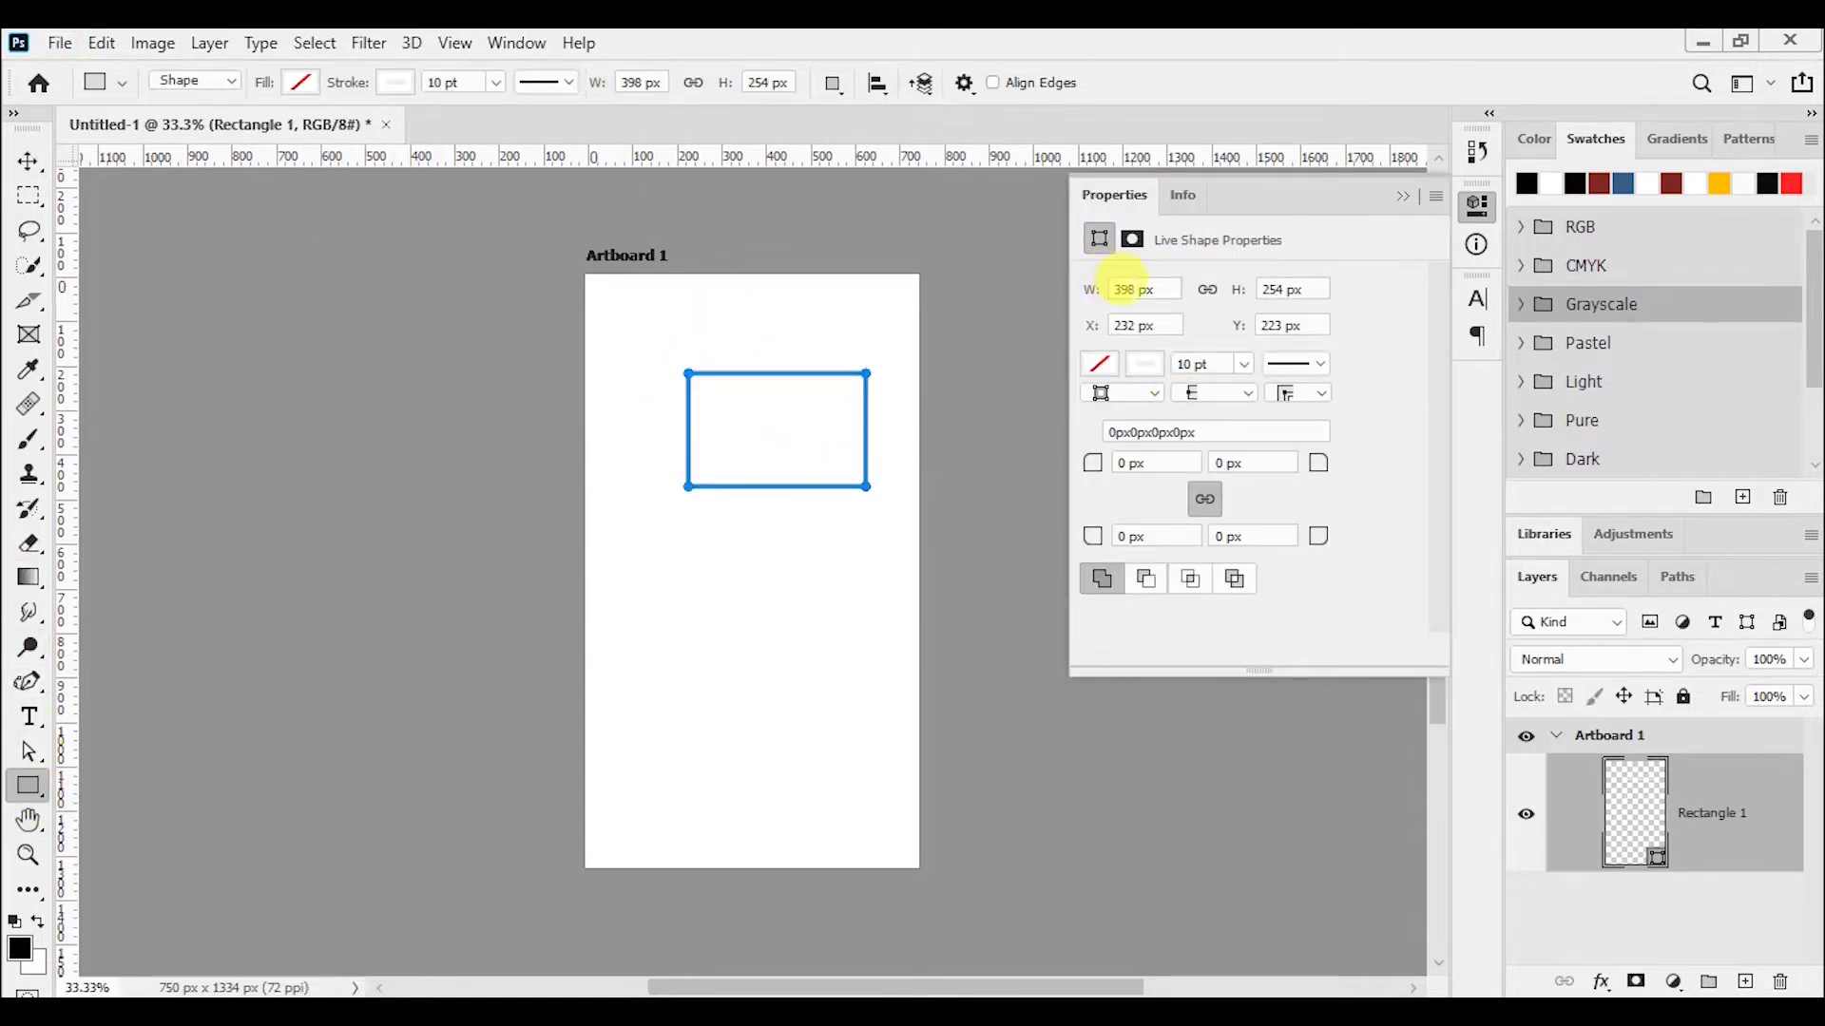
text(50)
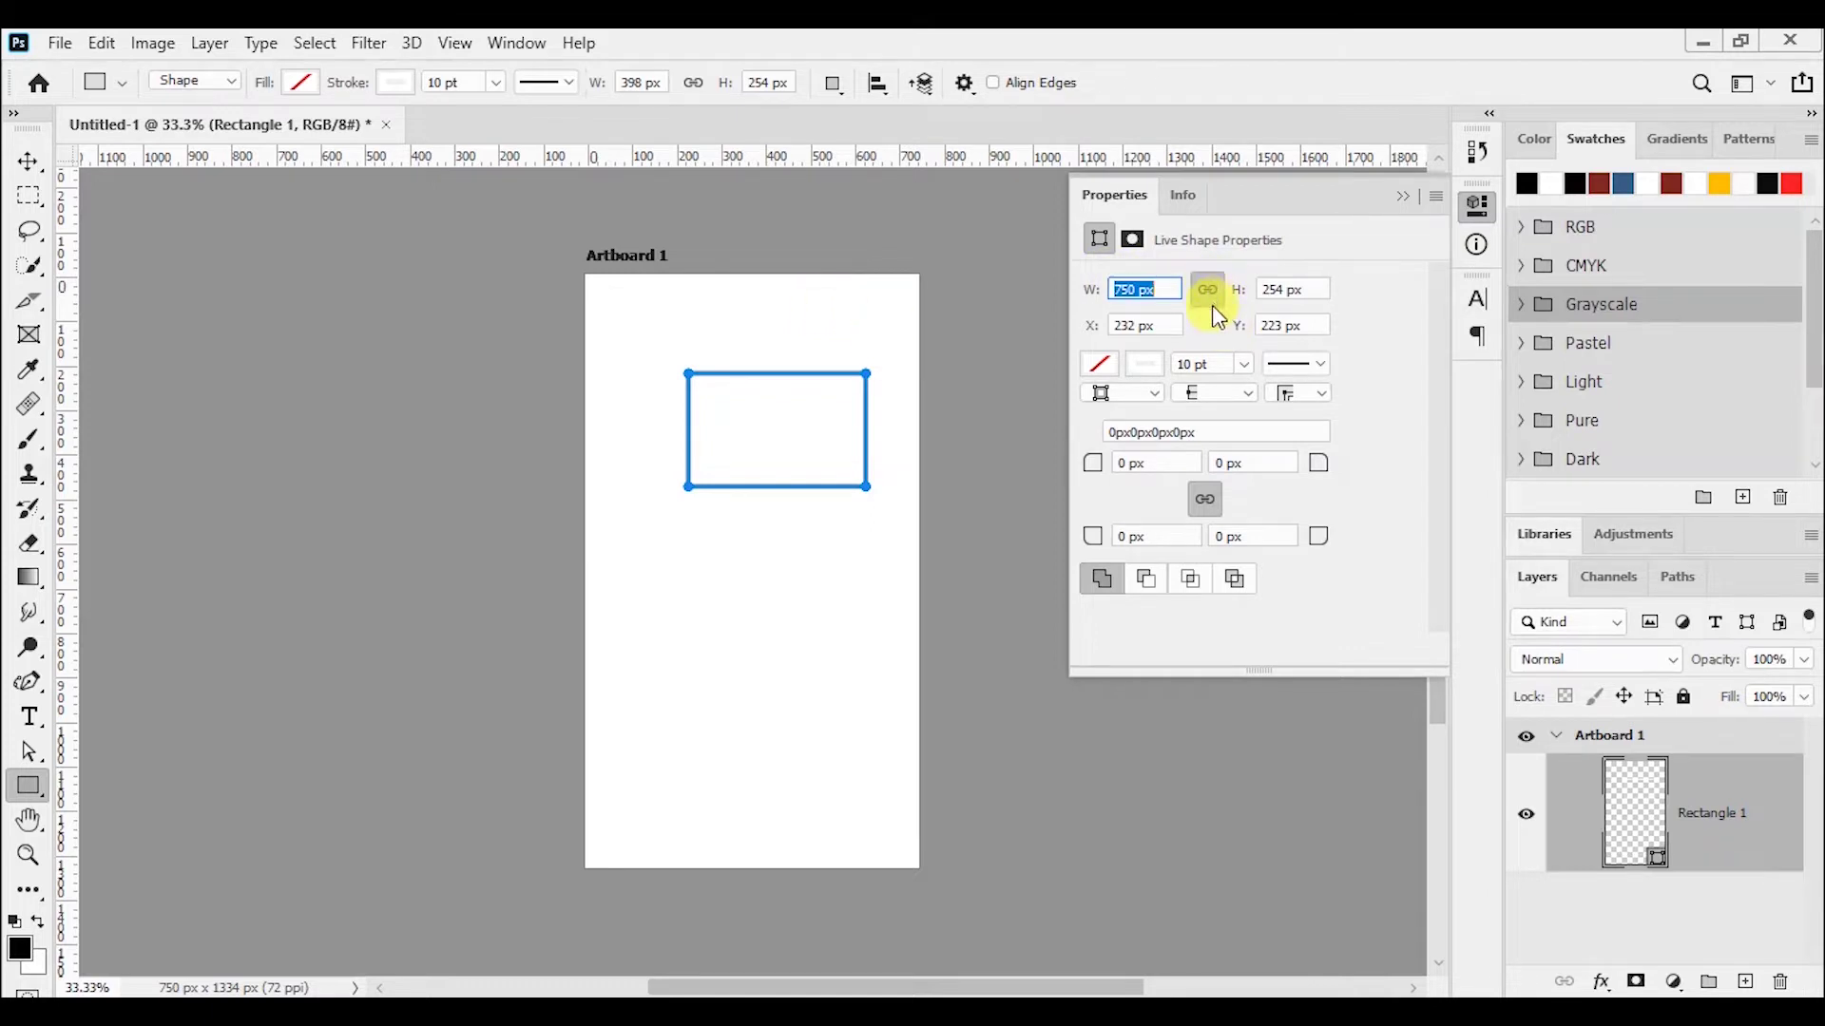
click(1276, 289)
key(Return)
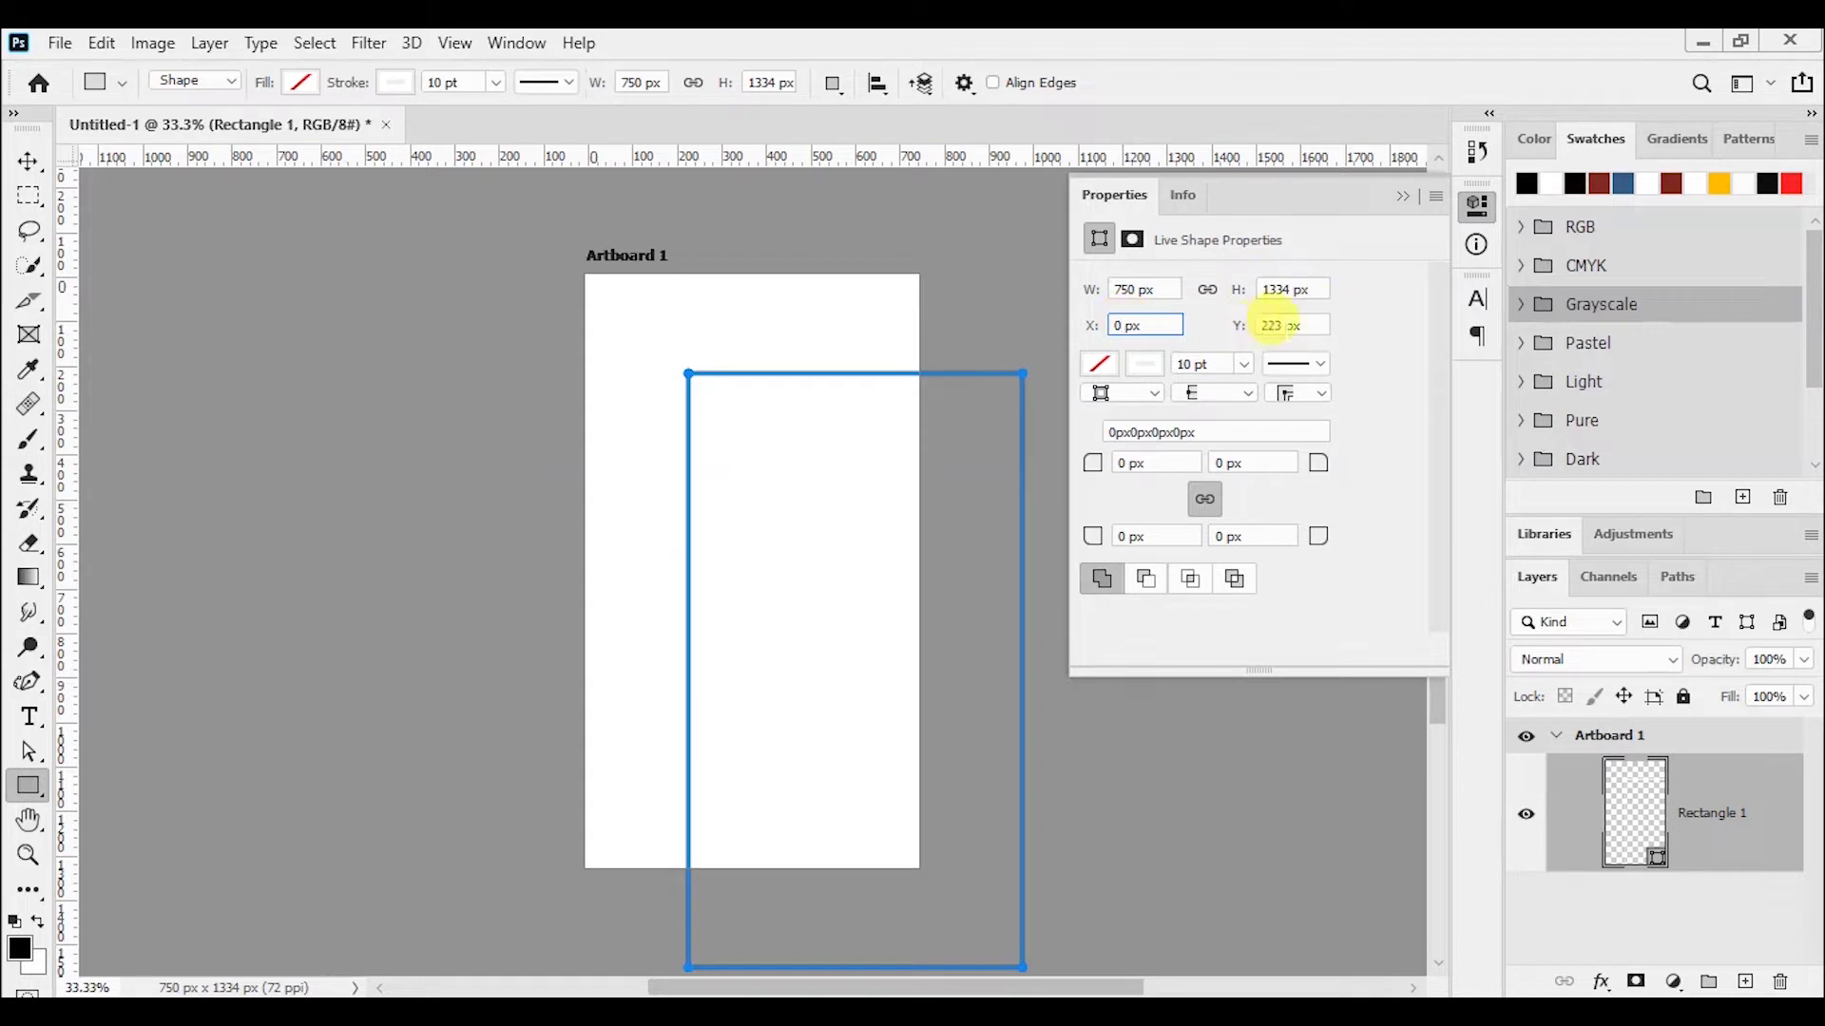
click(1278, 325)
text(0)
key(Return)
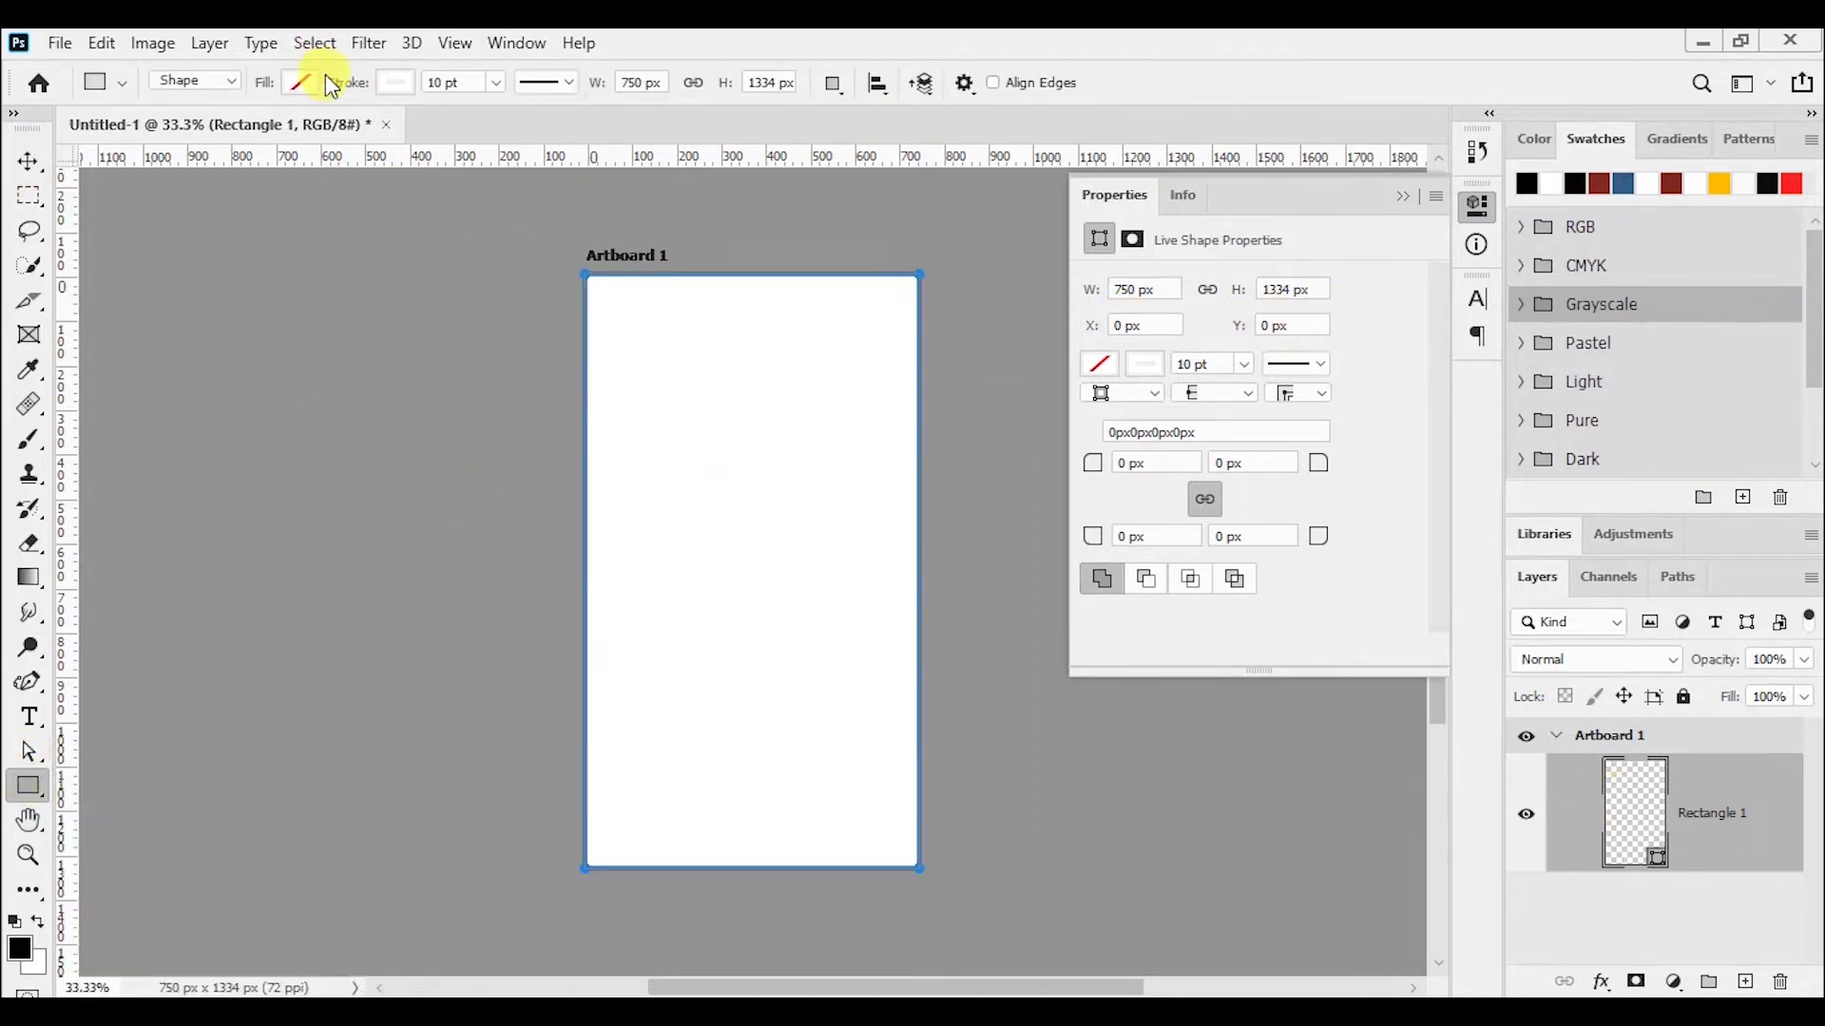
- Fill the rectangle with light yellow (fde47f)
click(302, 83)
click(480, 133)
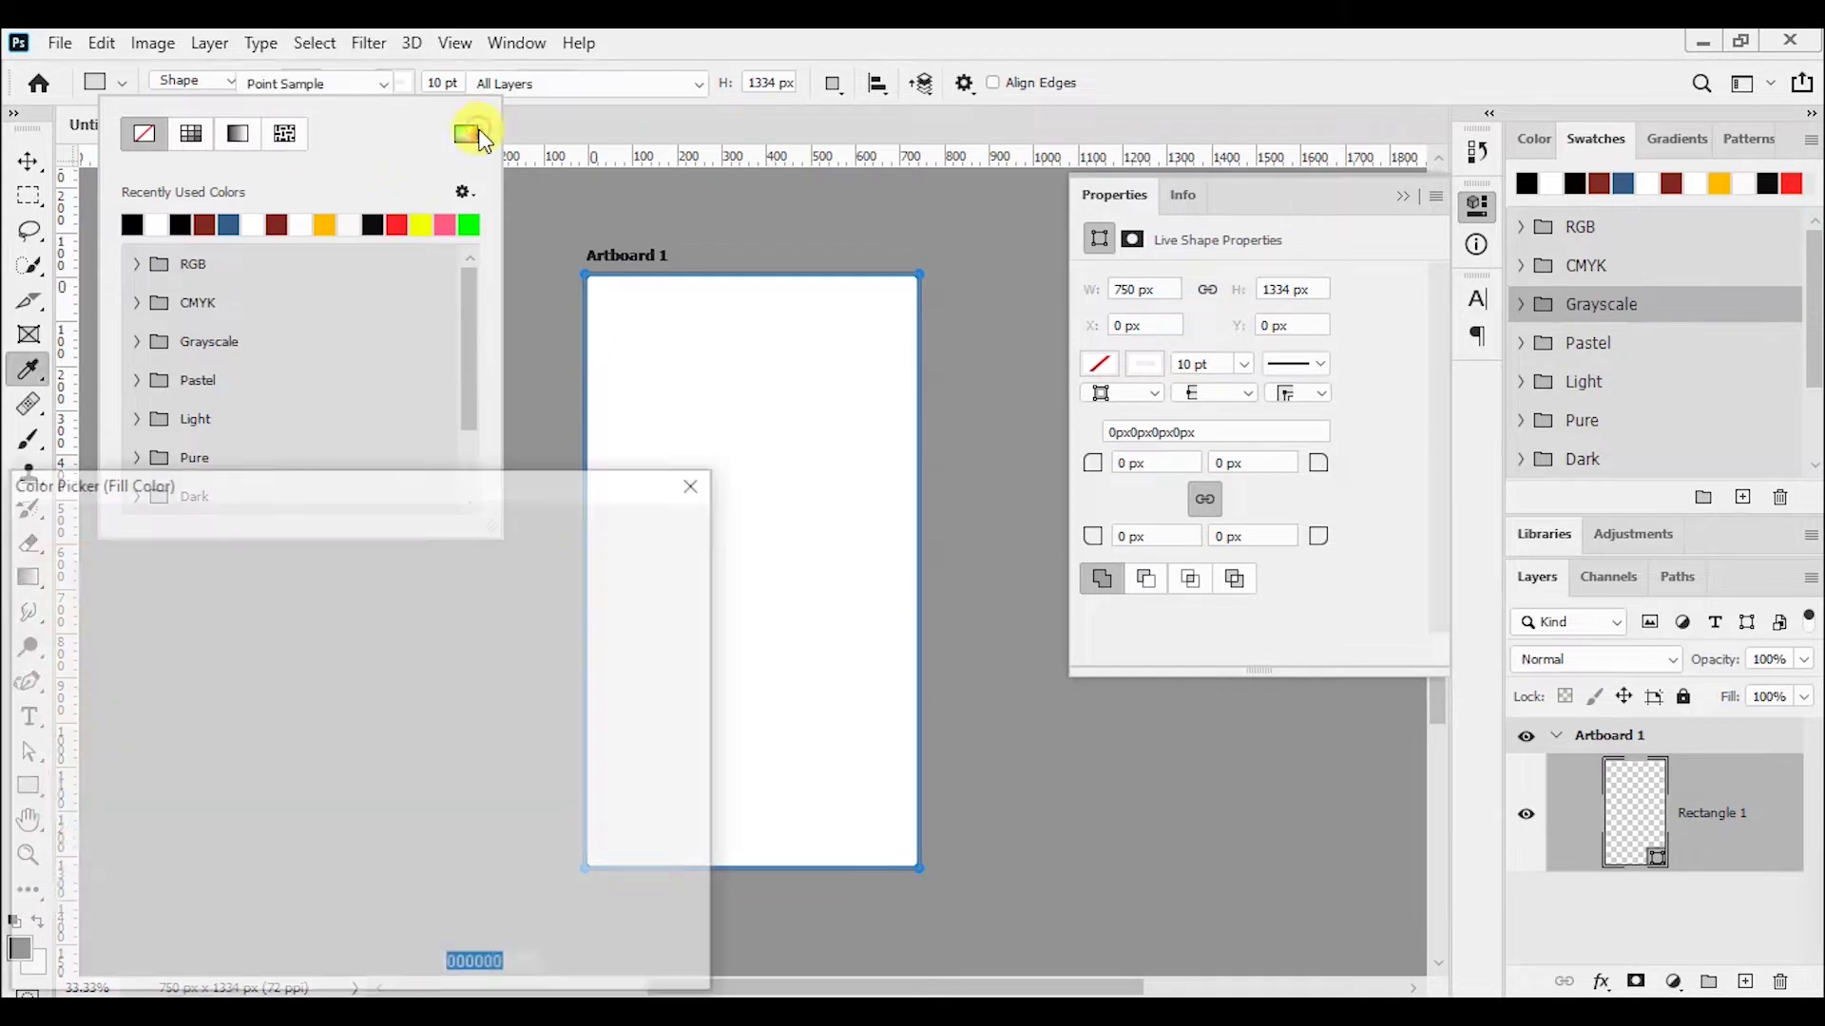
click(219, 562)
click(639, 524)
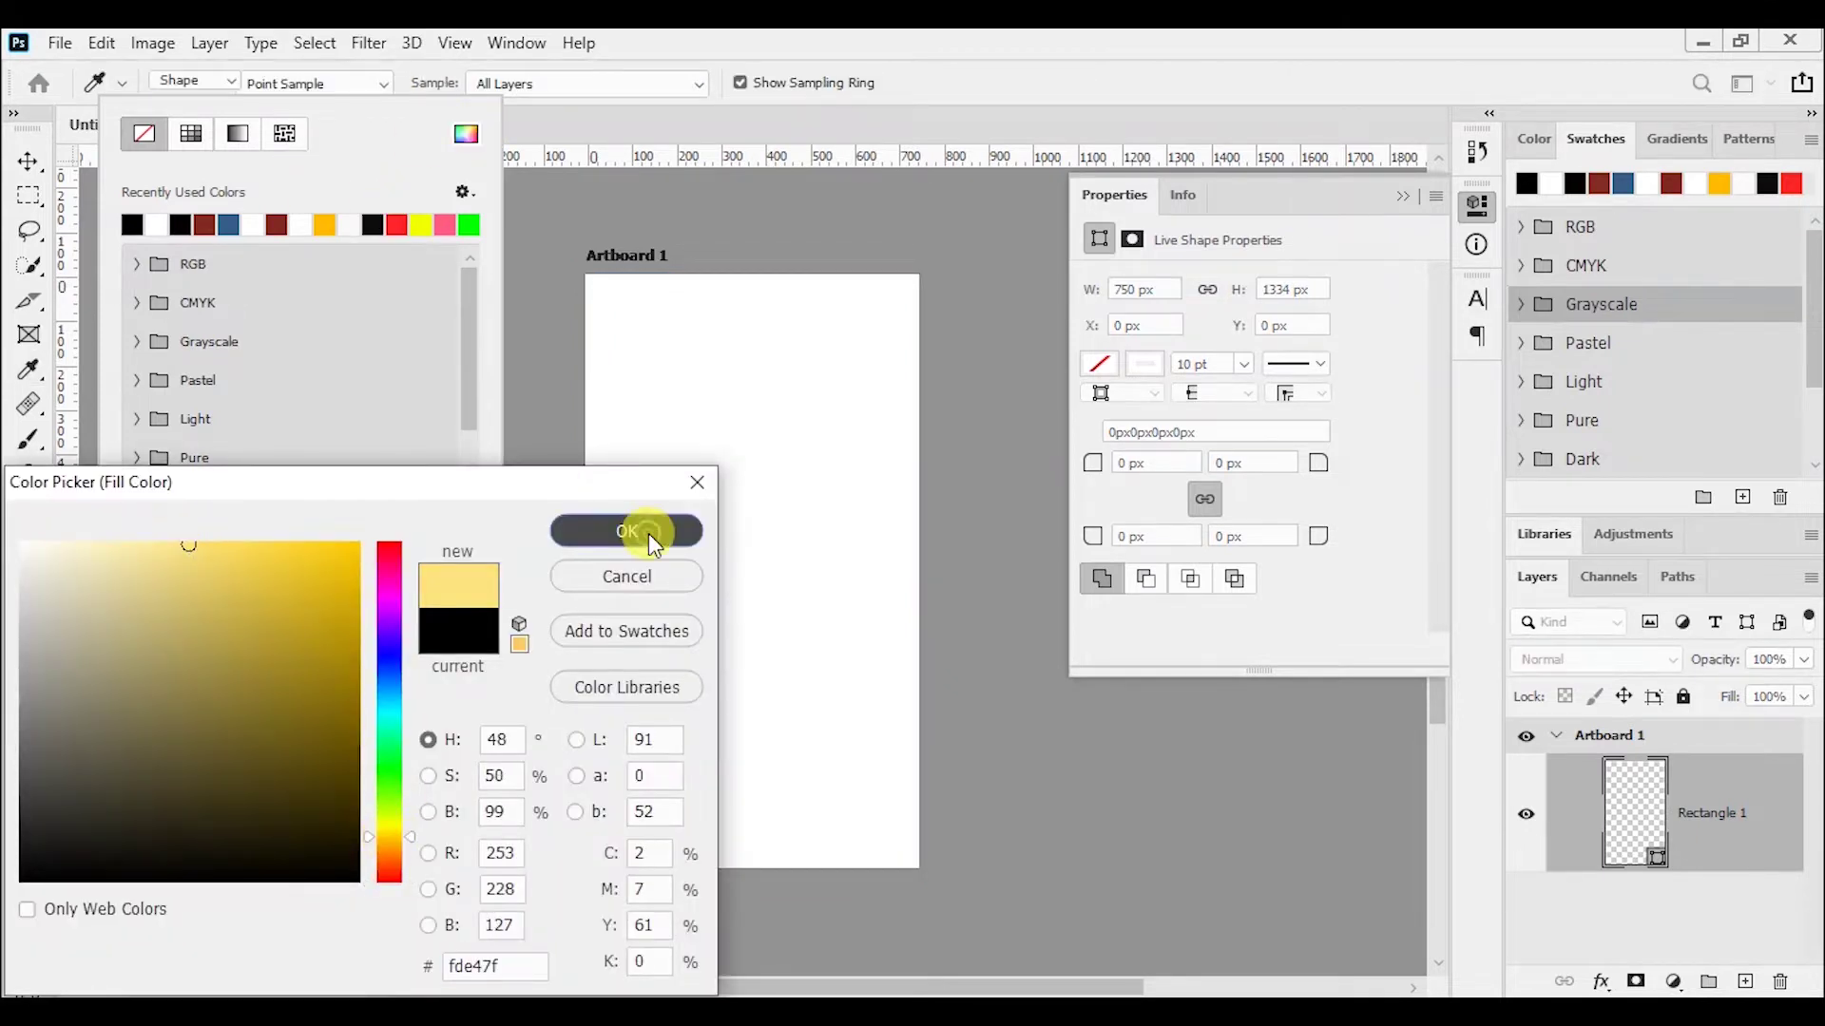
click(27, 161)
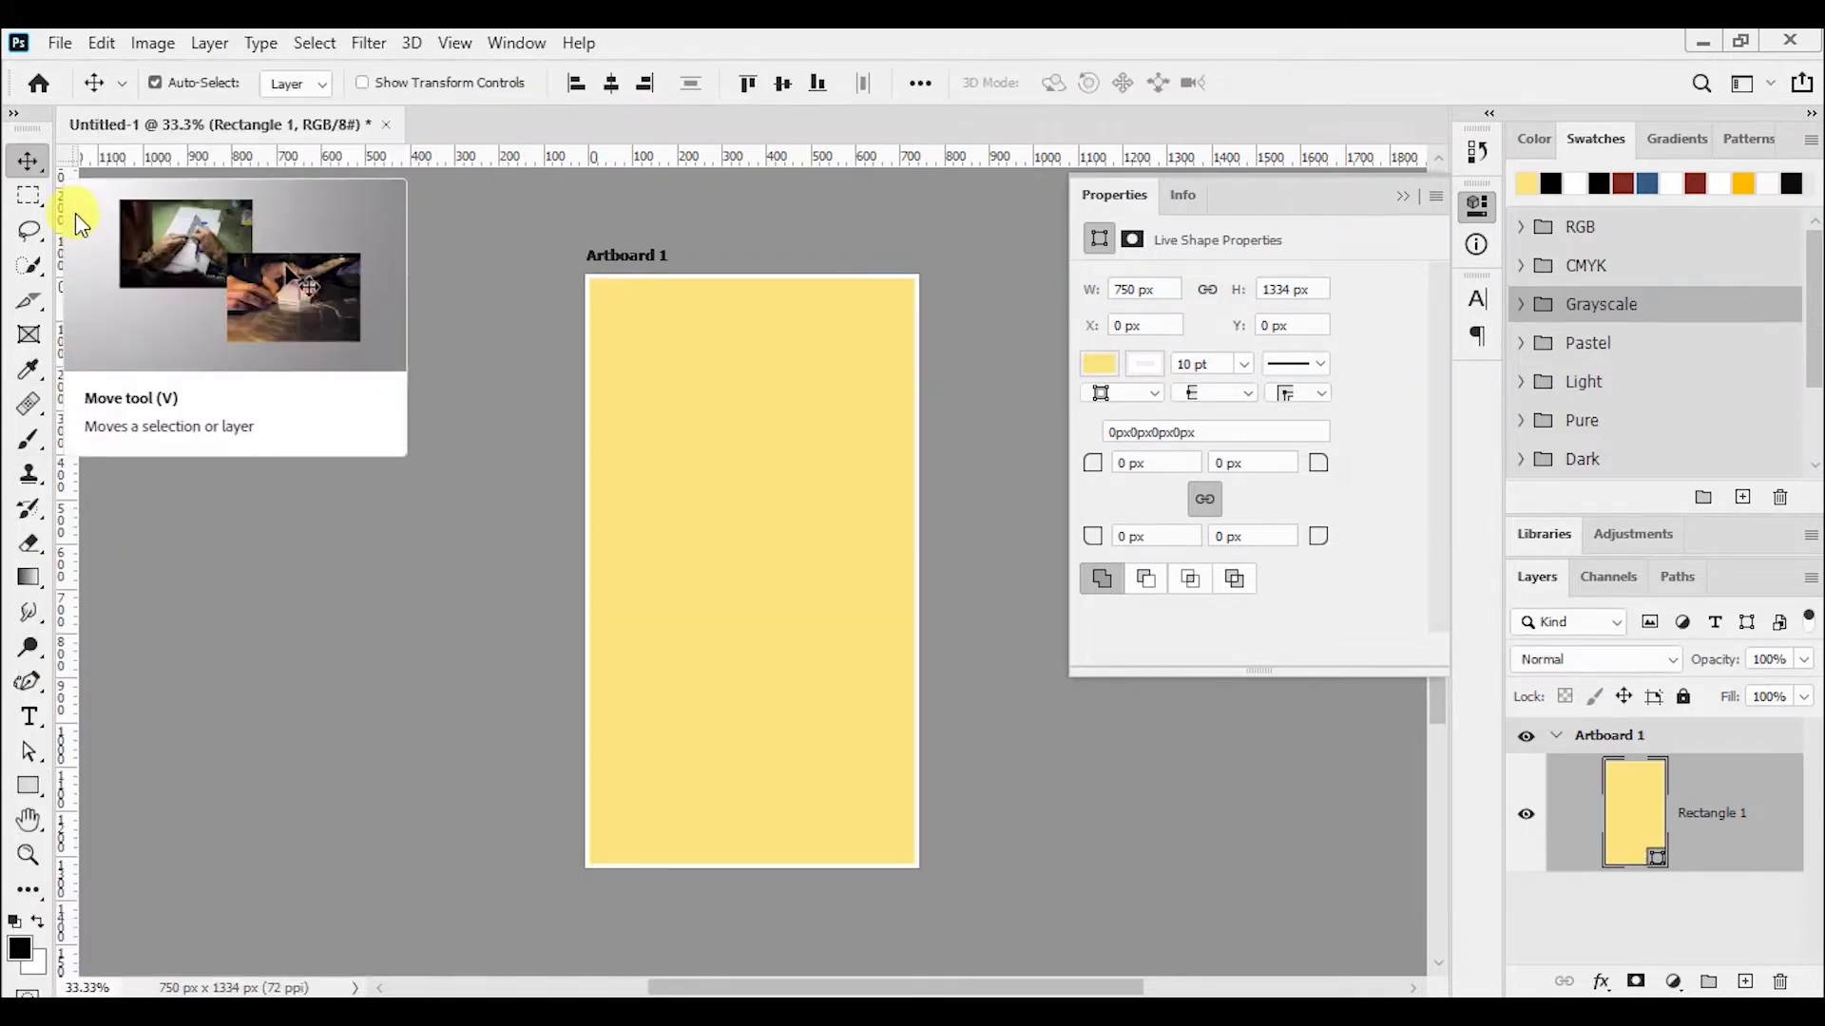
- Try widening the artboard's right edge, then undo the change
click(41, 698)
click(510, 955)
click(1553, 743)
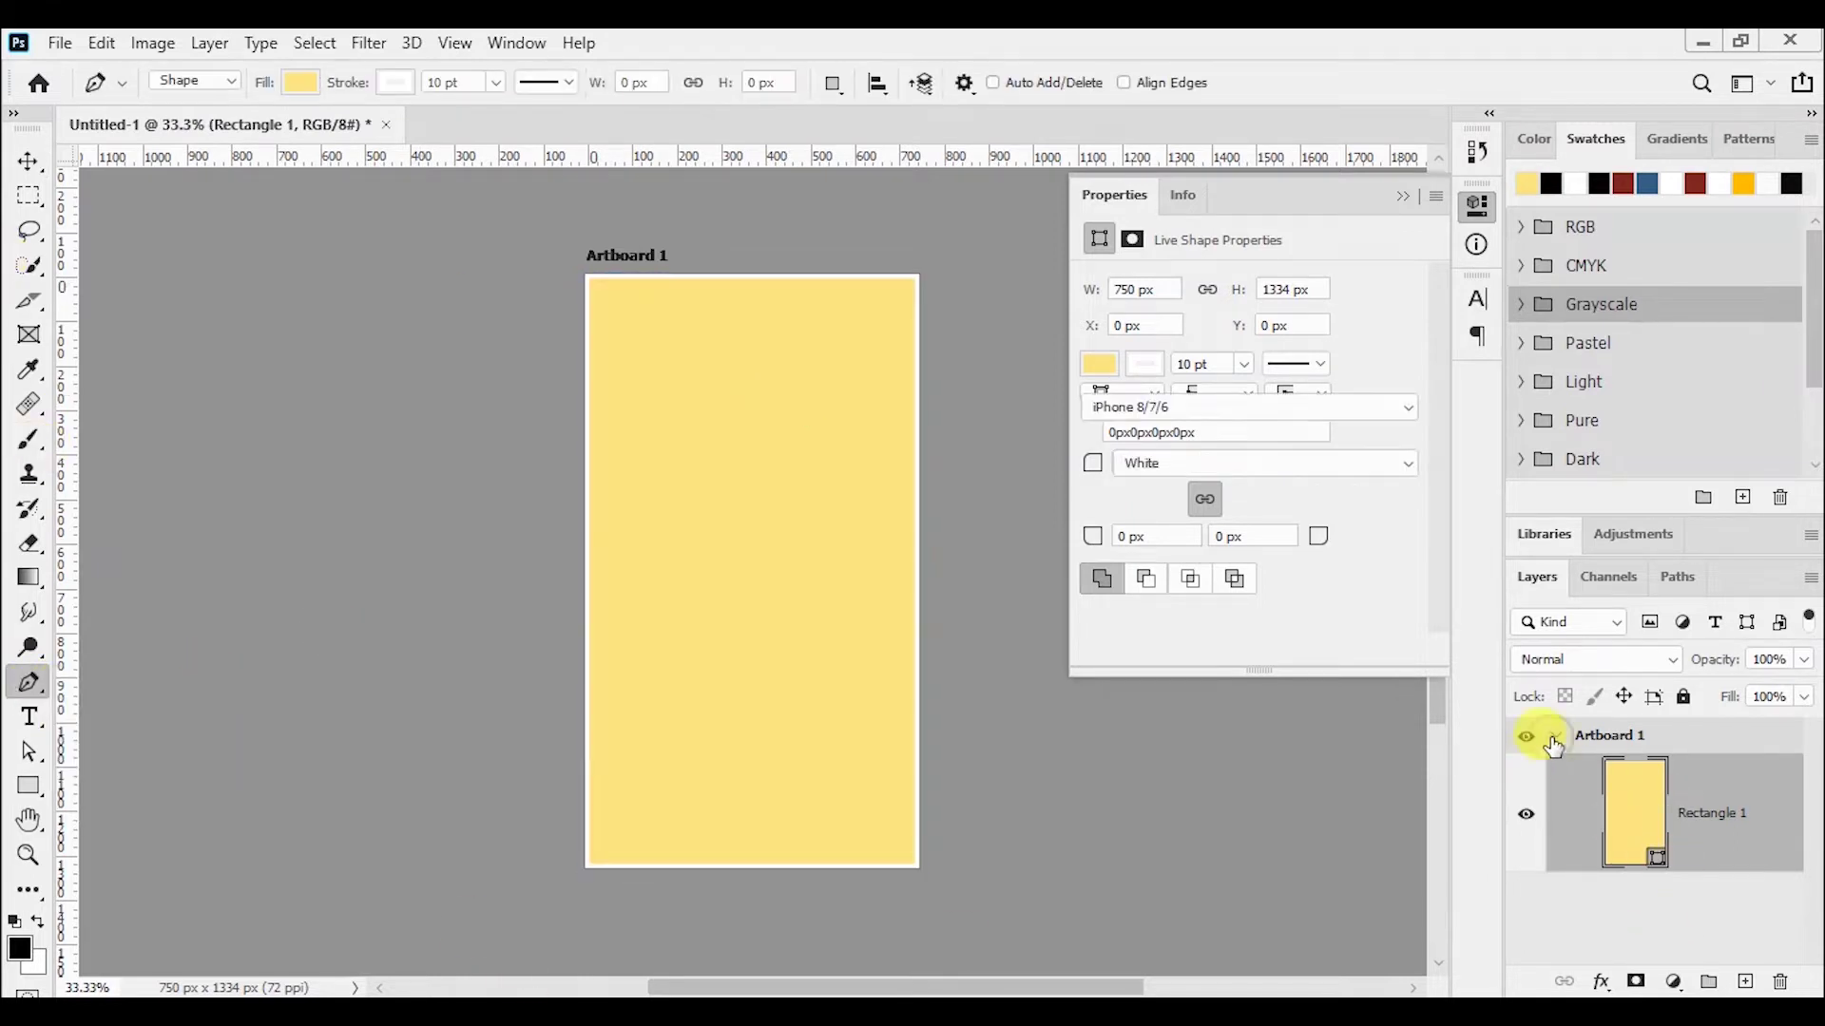
key(ctrl+t)
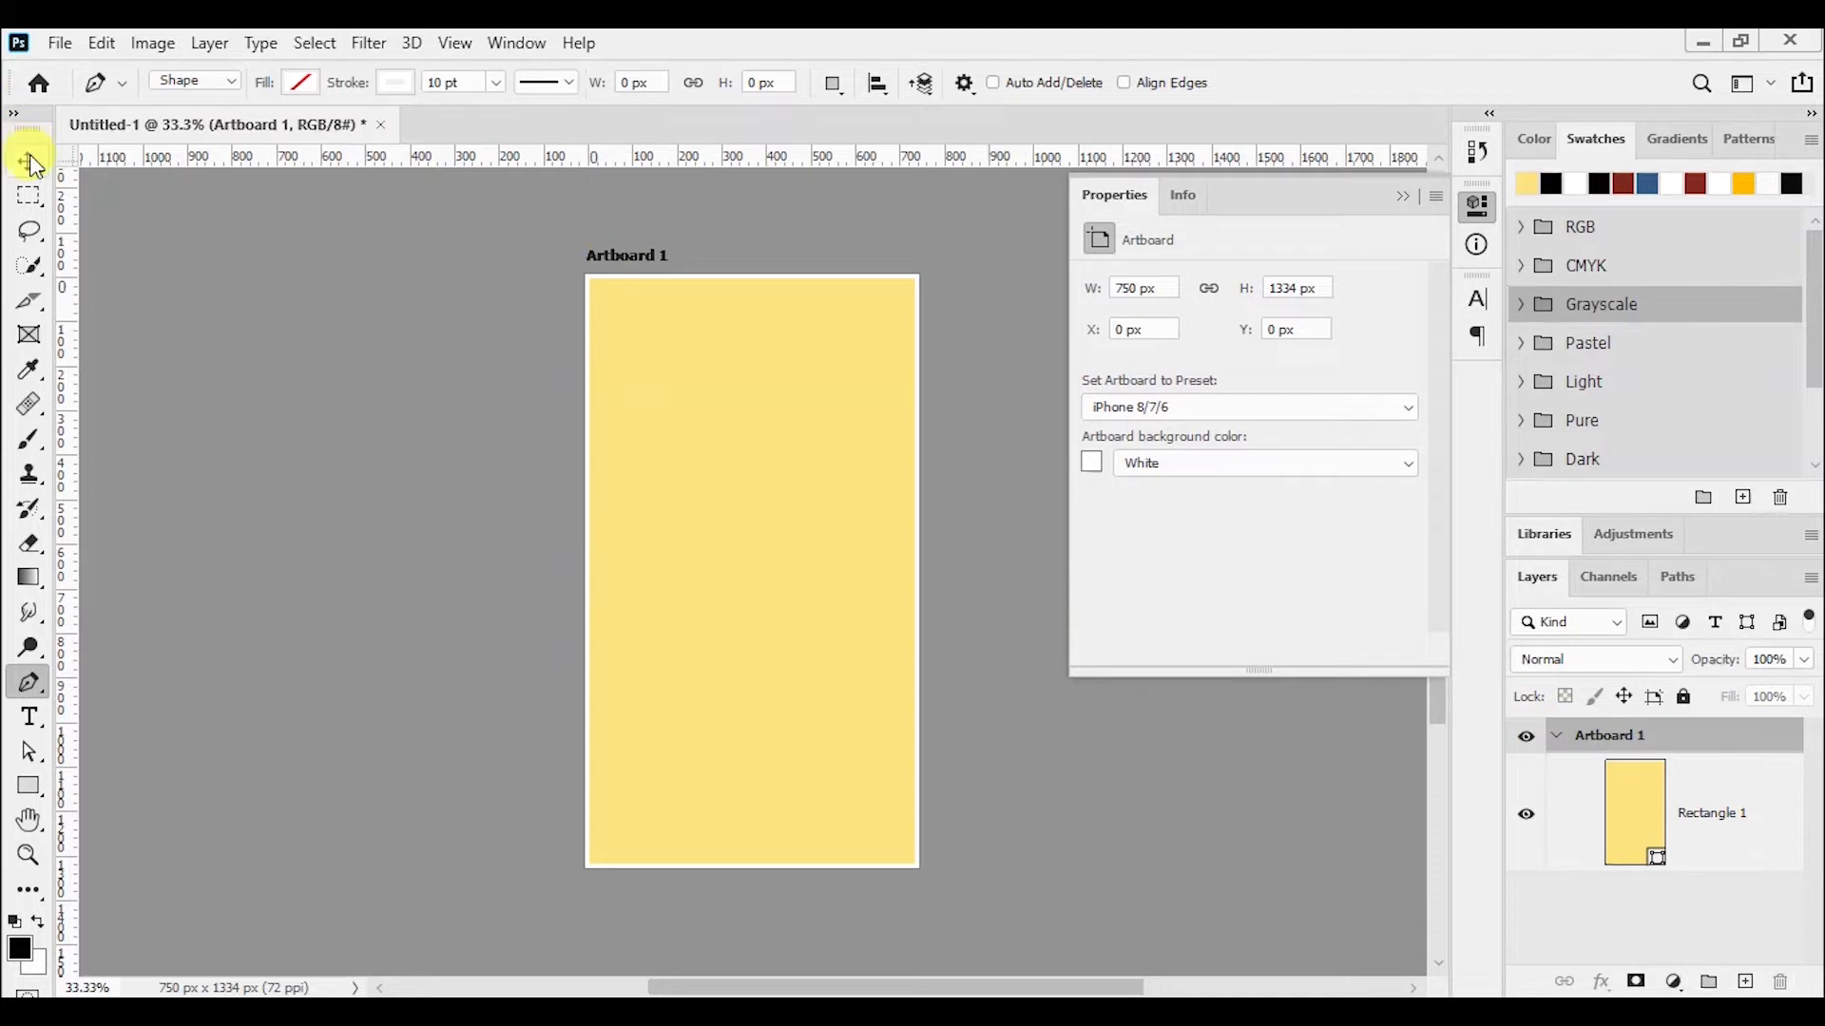
click(32, 159)
click(729, 277)
drag(919, 575, 965, 586)
key(ctrl+z)
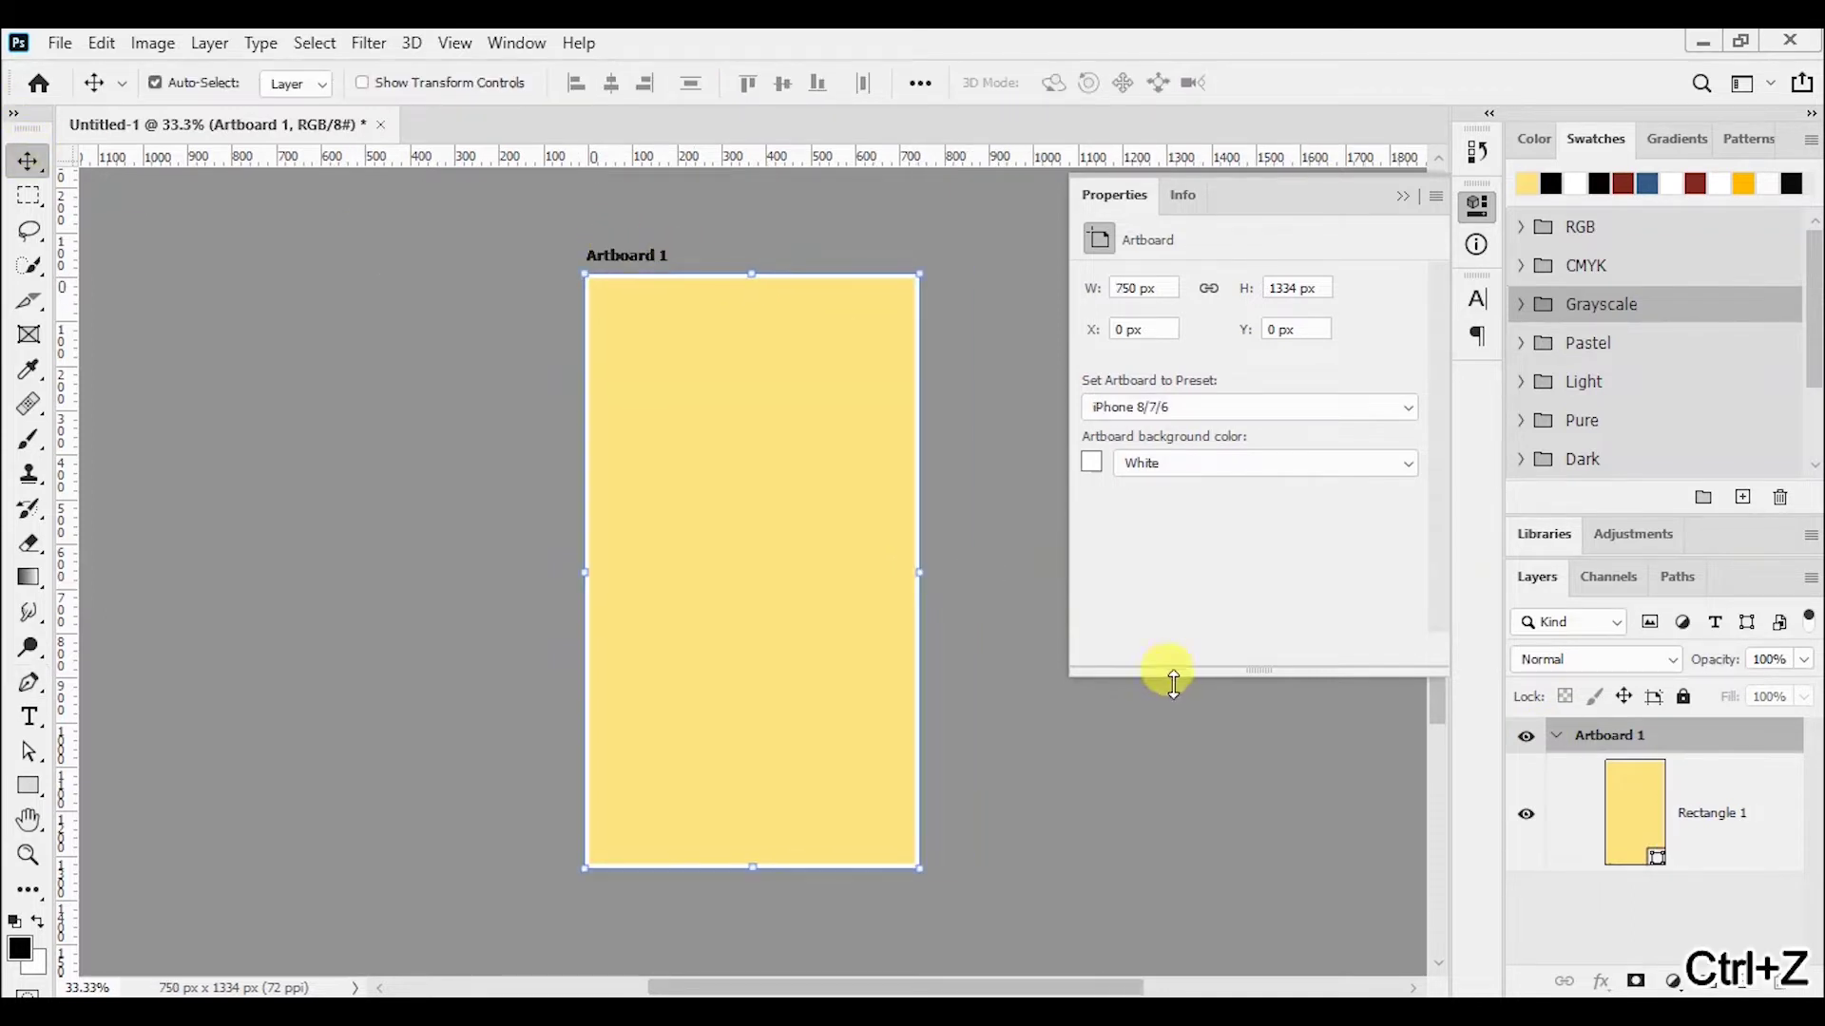
- On a new layer, draw a closed curved wave path across the artboard's top
key(p)
click(1744, 981)
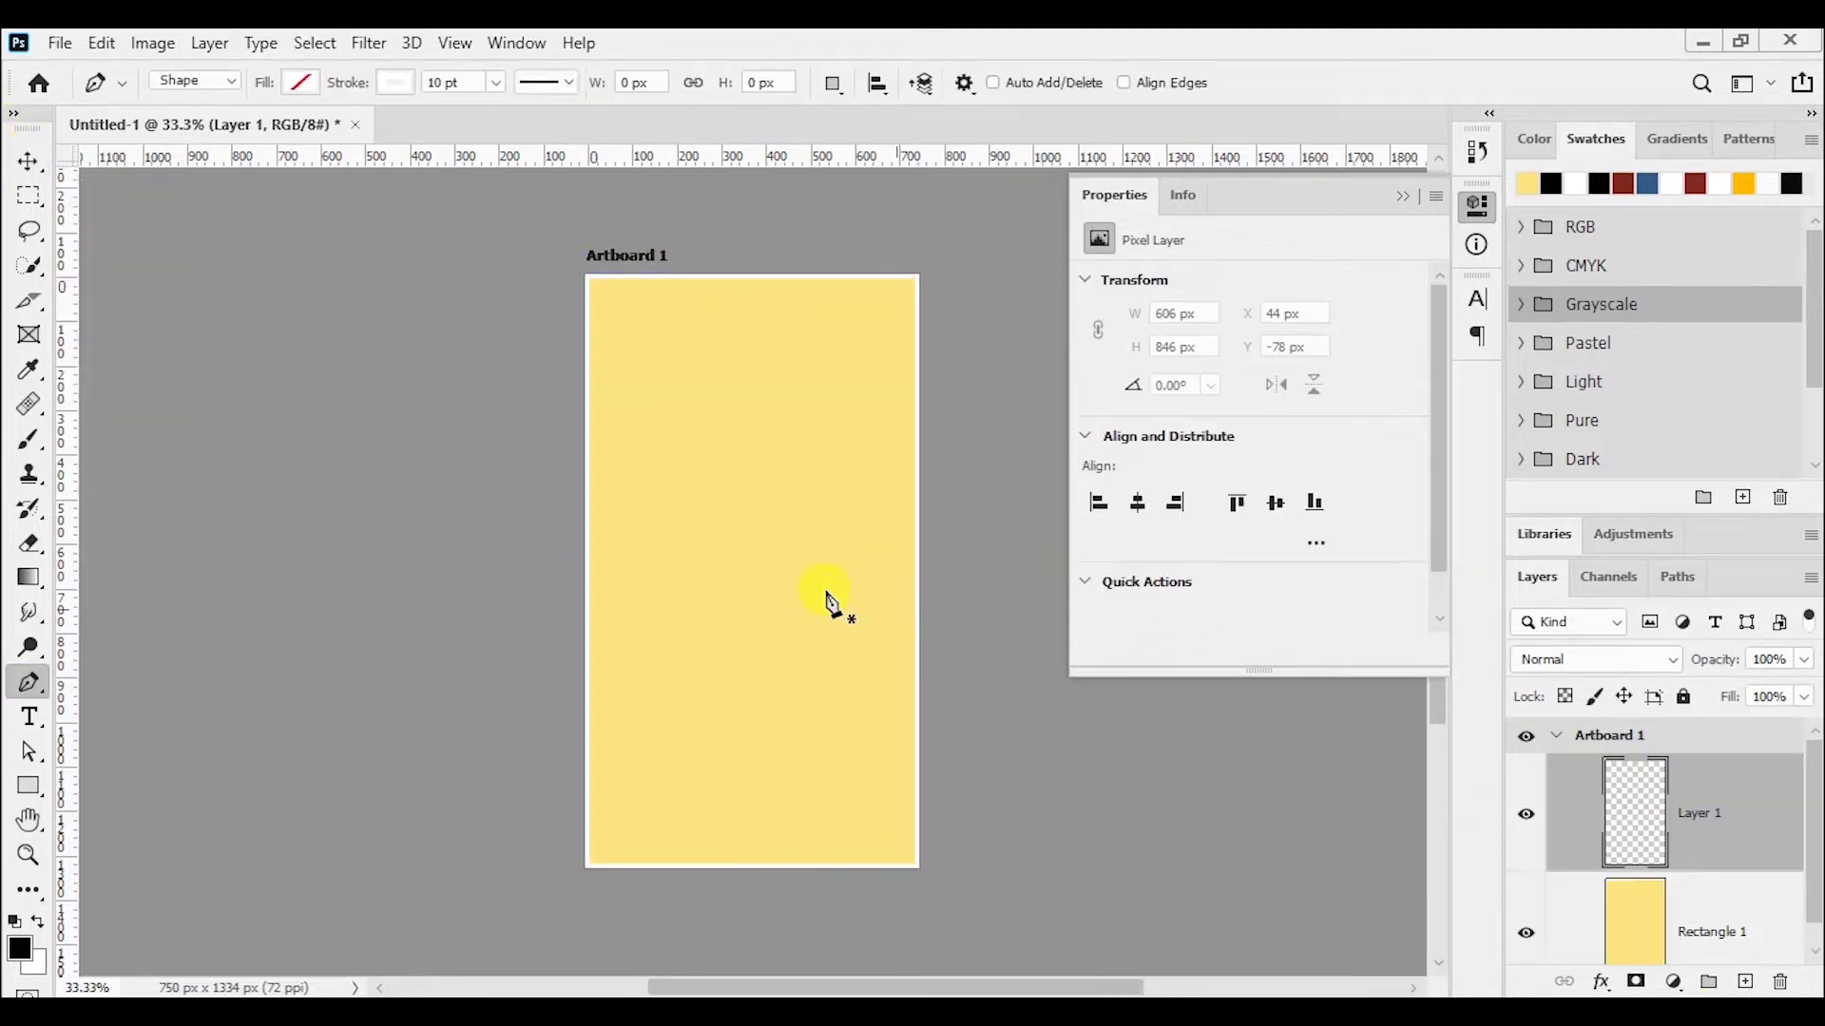
click(736, 250)
drag(948, 392, 1108, 367)
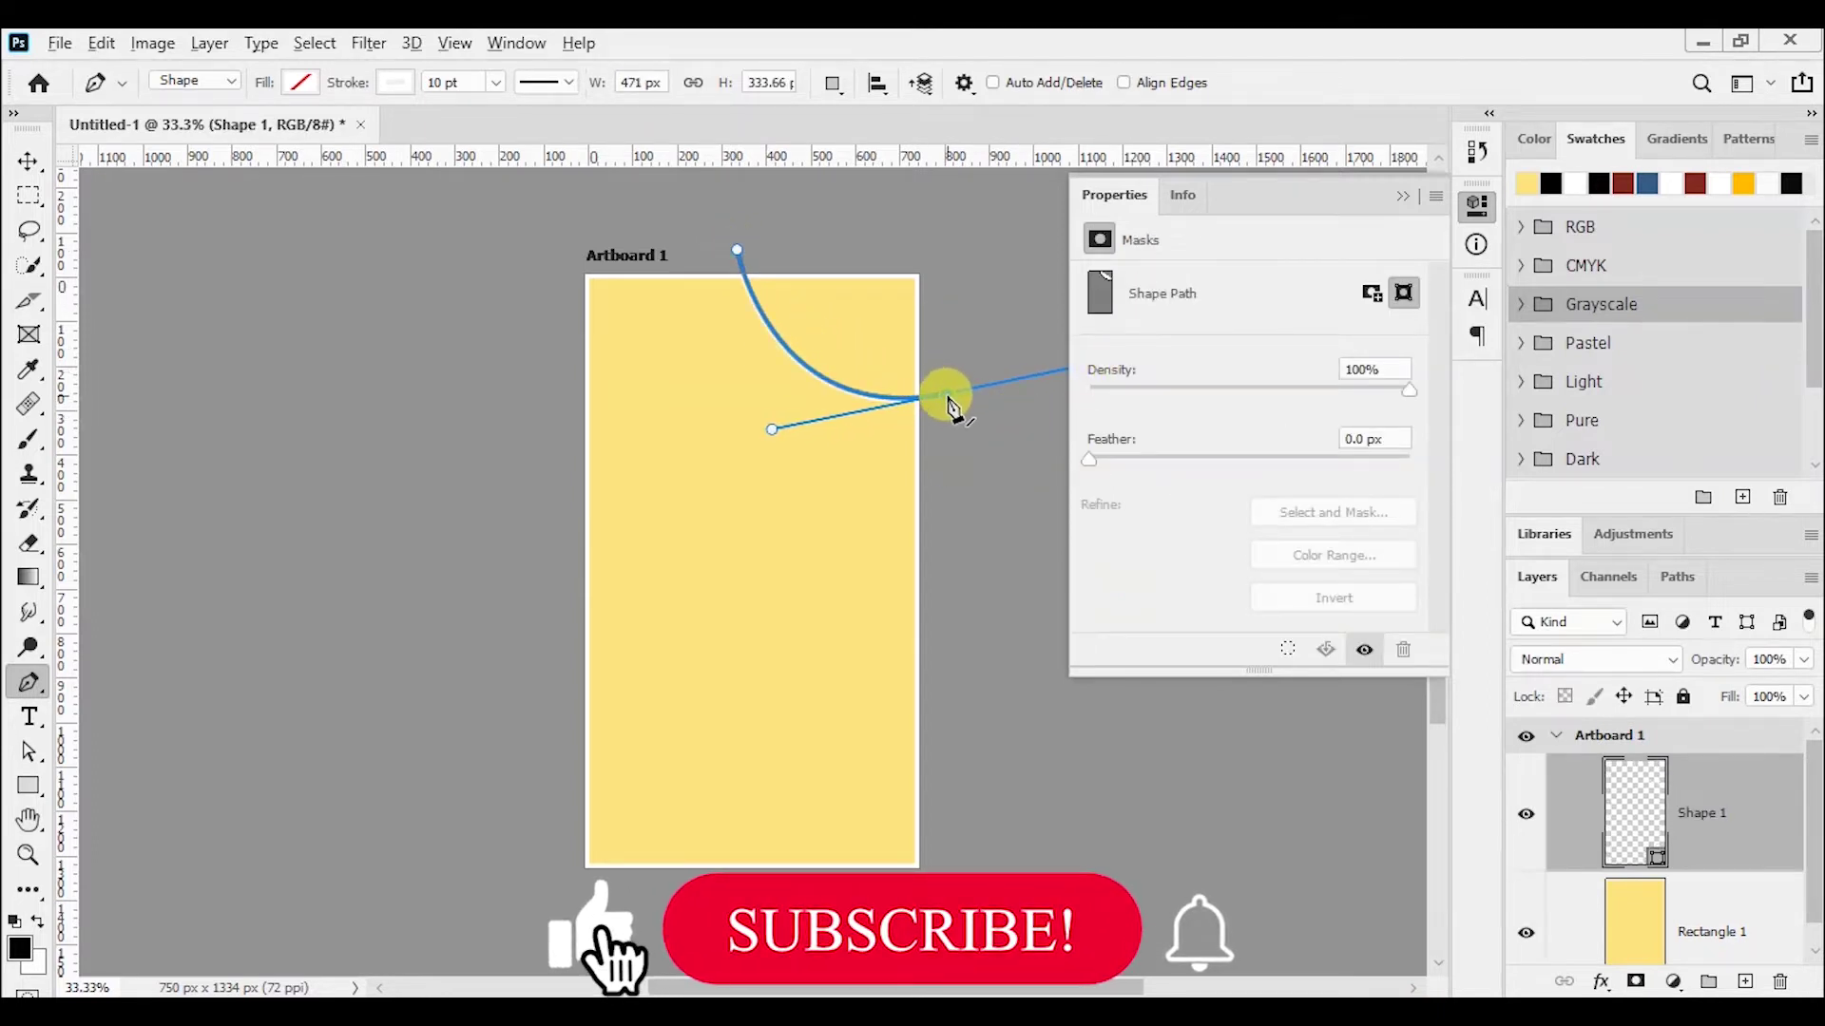
click(956, 524)
mouse_move(698, 481)
mouse_down()
mouse_move(572, 336)
mouse_move(589, 331)
mouse_up()
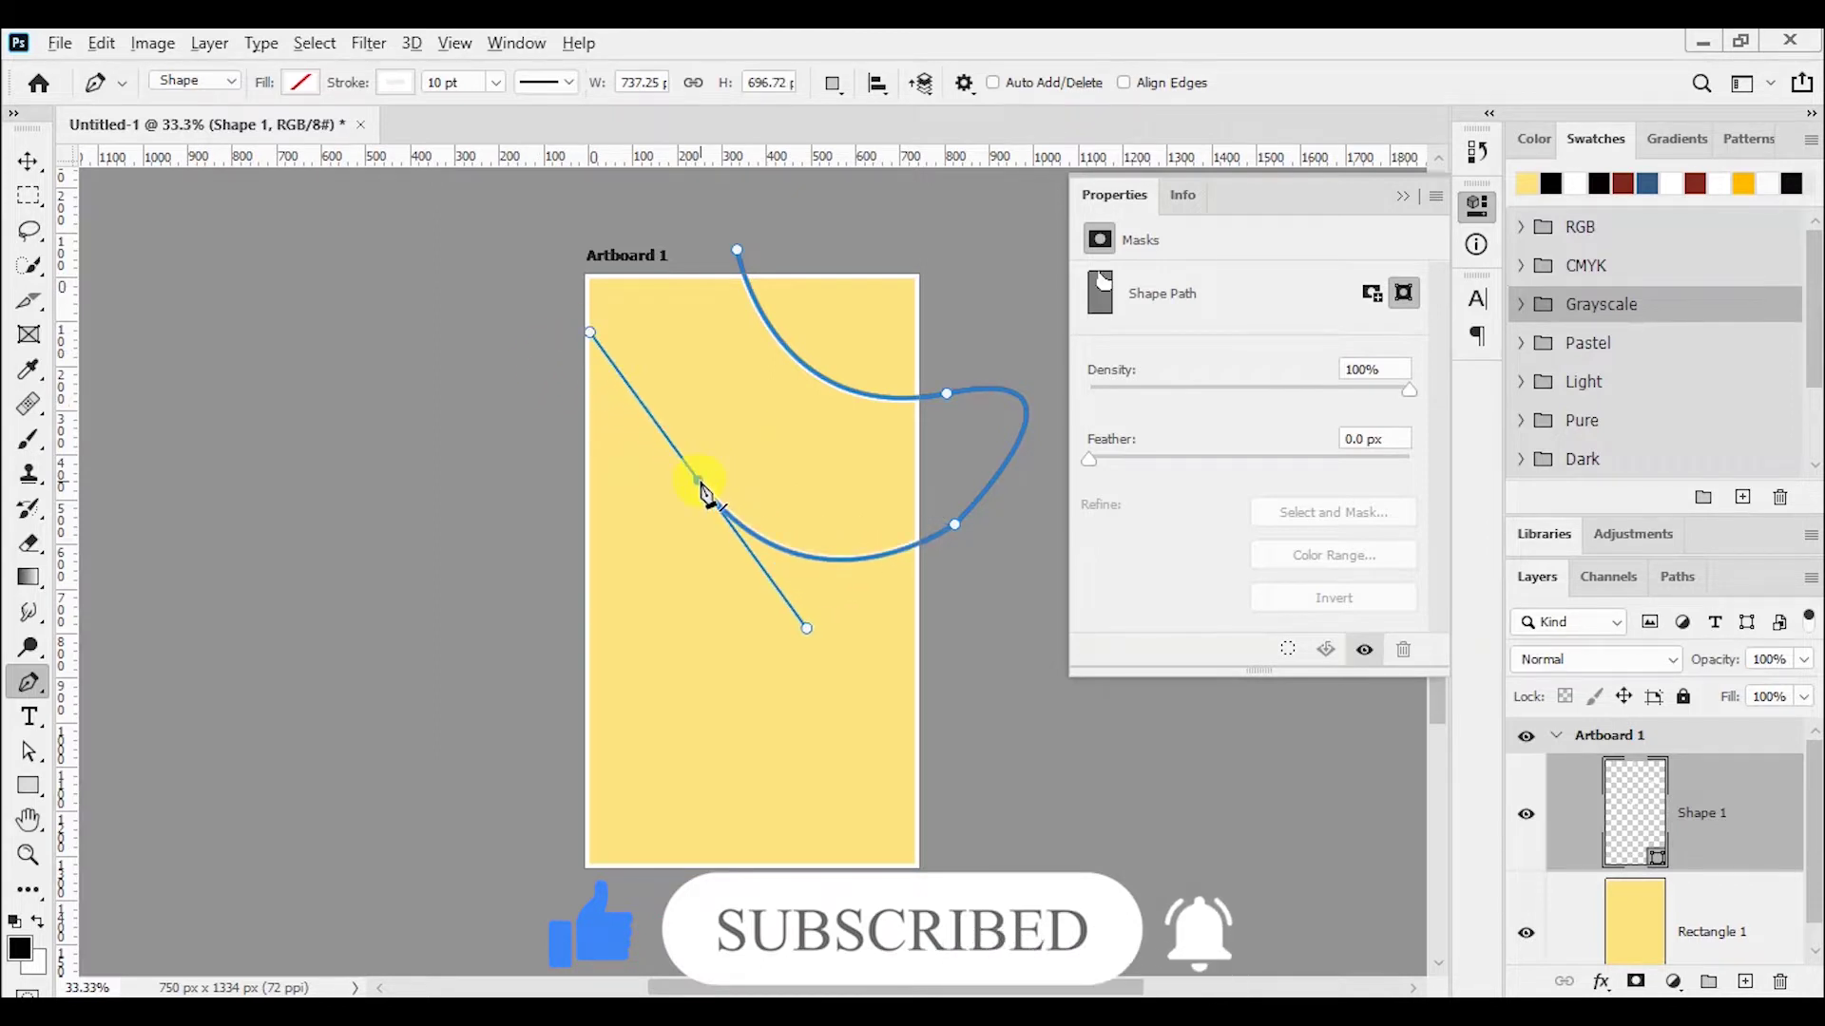
mouse_move(491, 386)
mouse_down()
mouse_move(293, 317)
mouse_move(340, 346)
mouse_up()
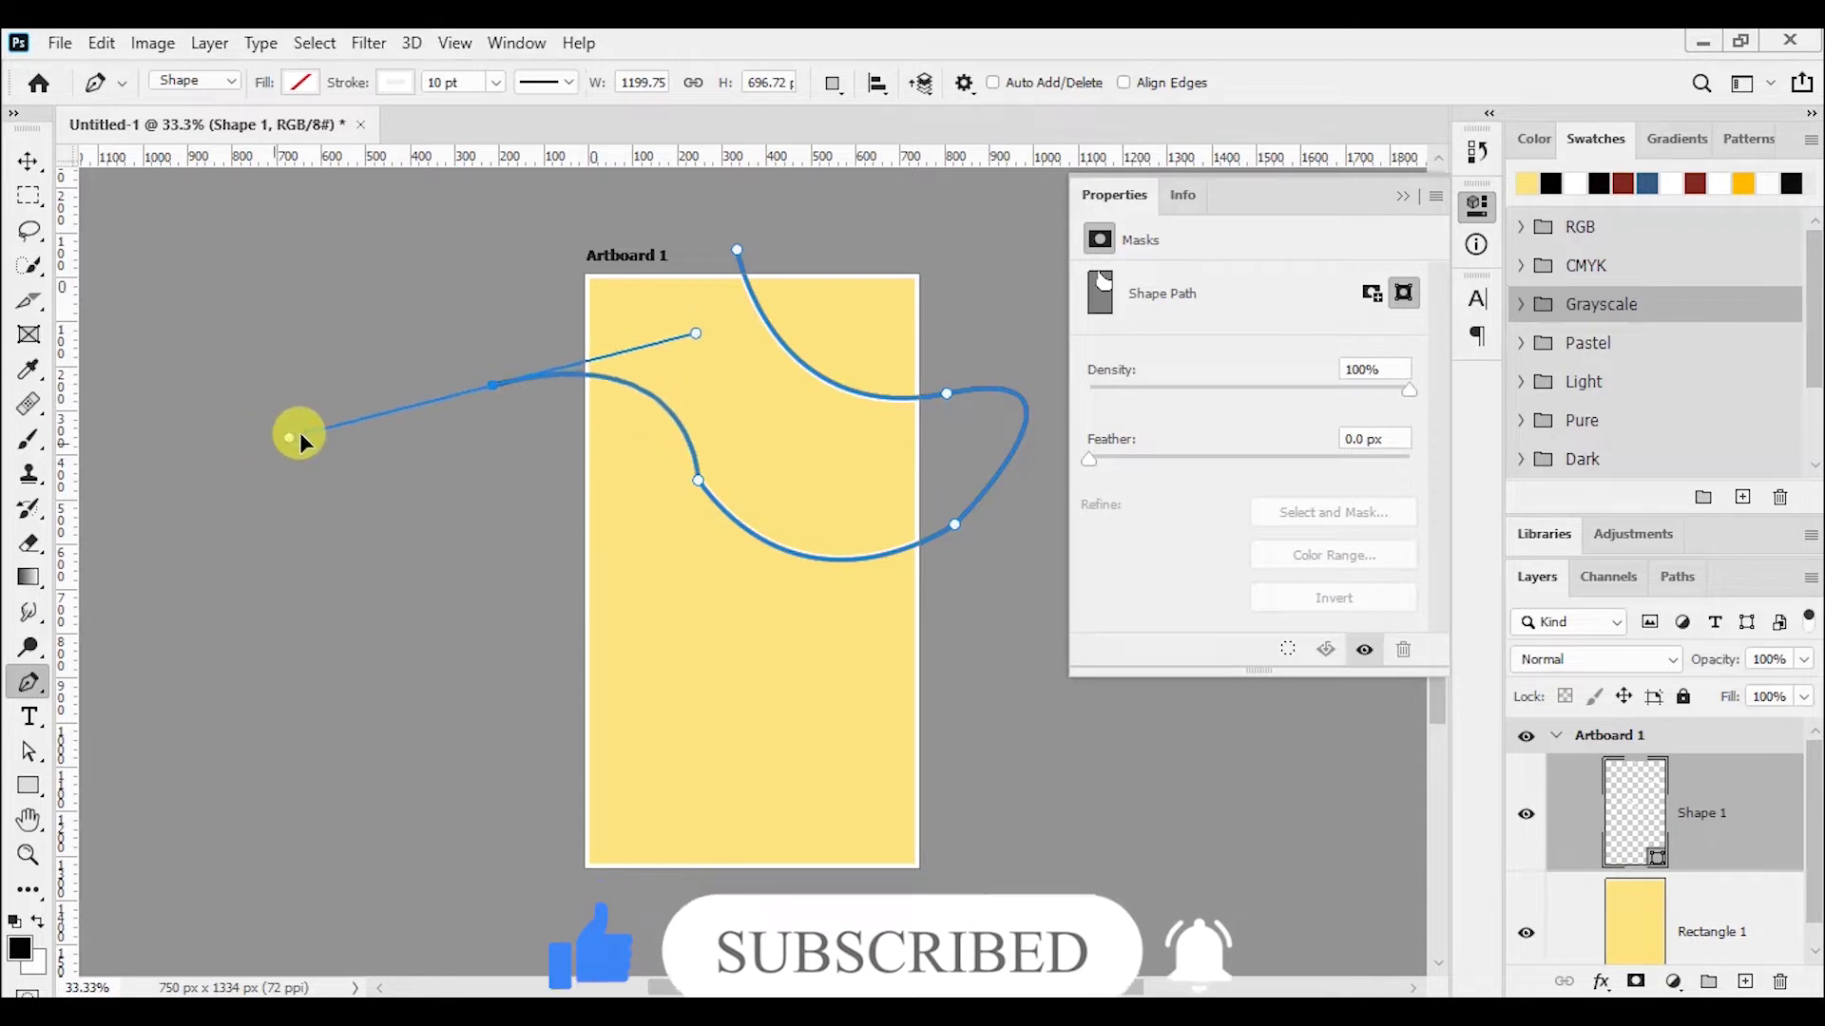
click(488, 208)
click(738, 251)
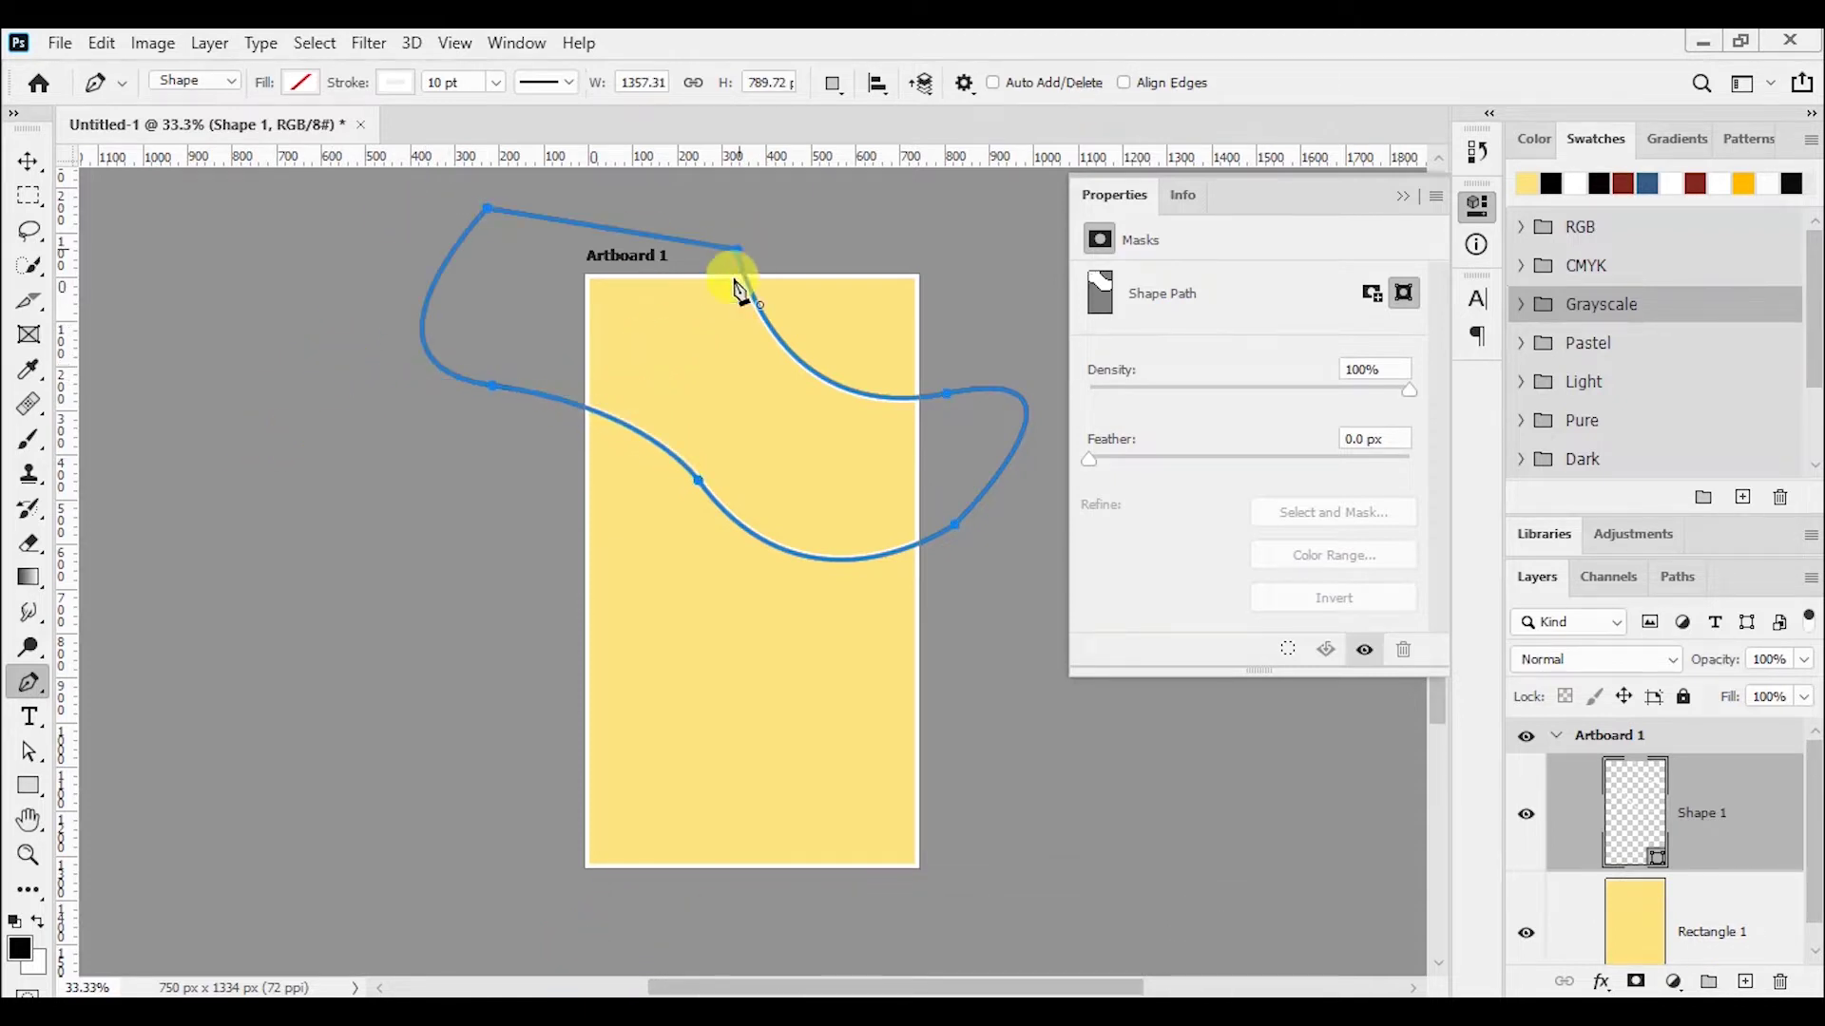
- Make the wave a shape filled light yellow with no outline
click(236, 123)
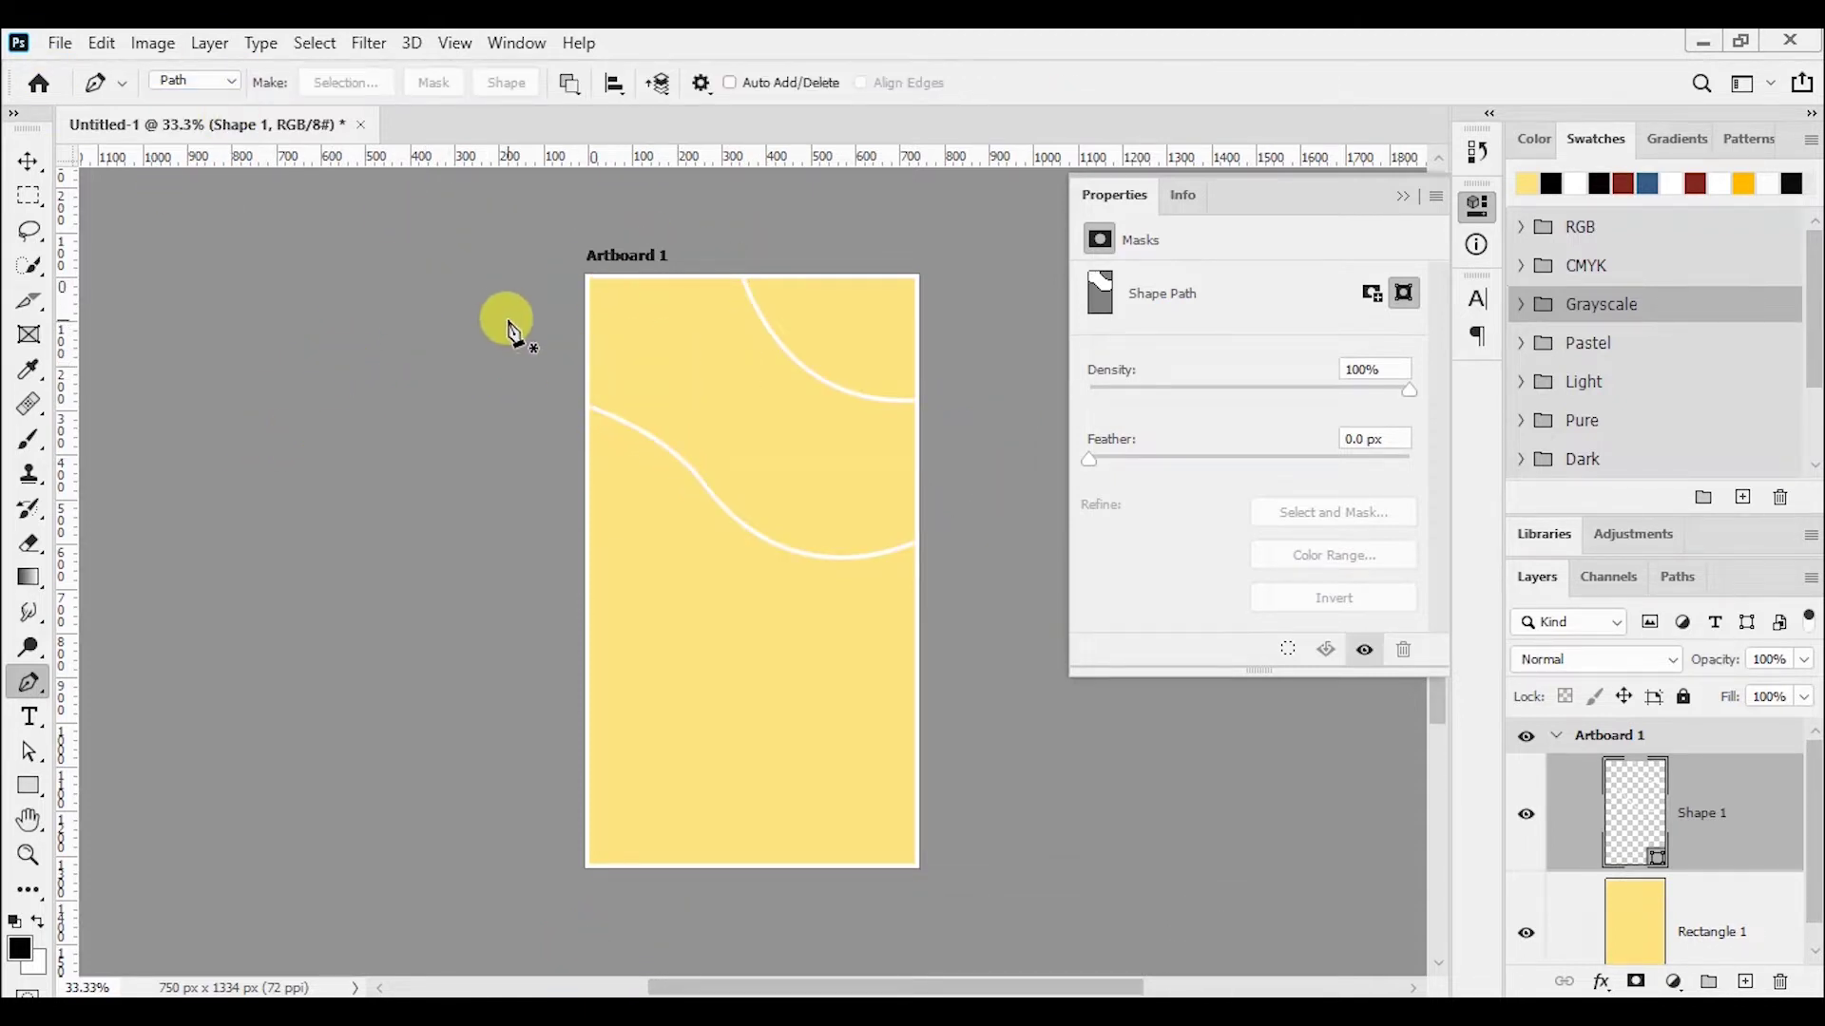
click(195, 81)
click(300, 82)
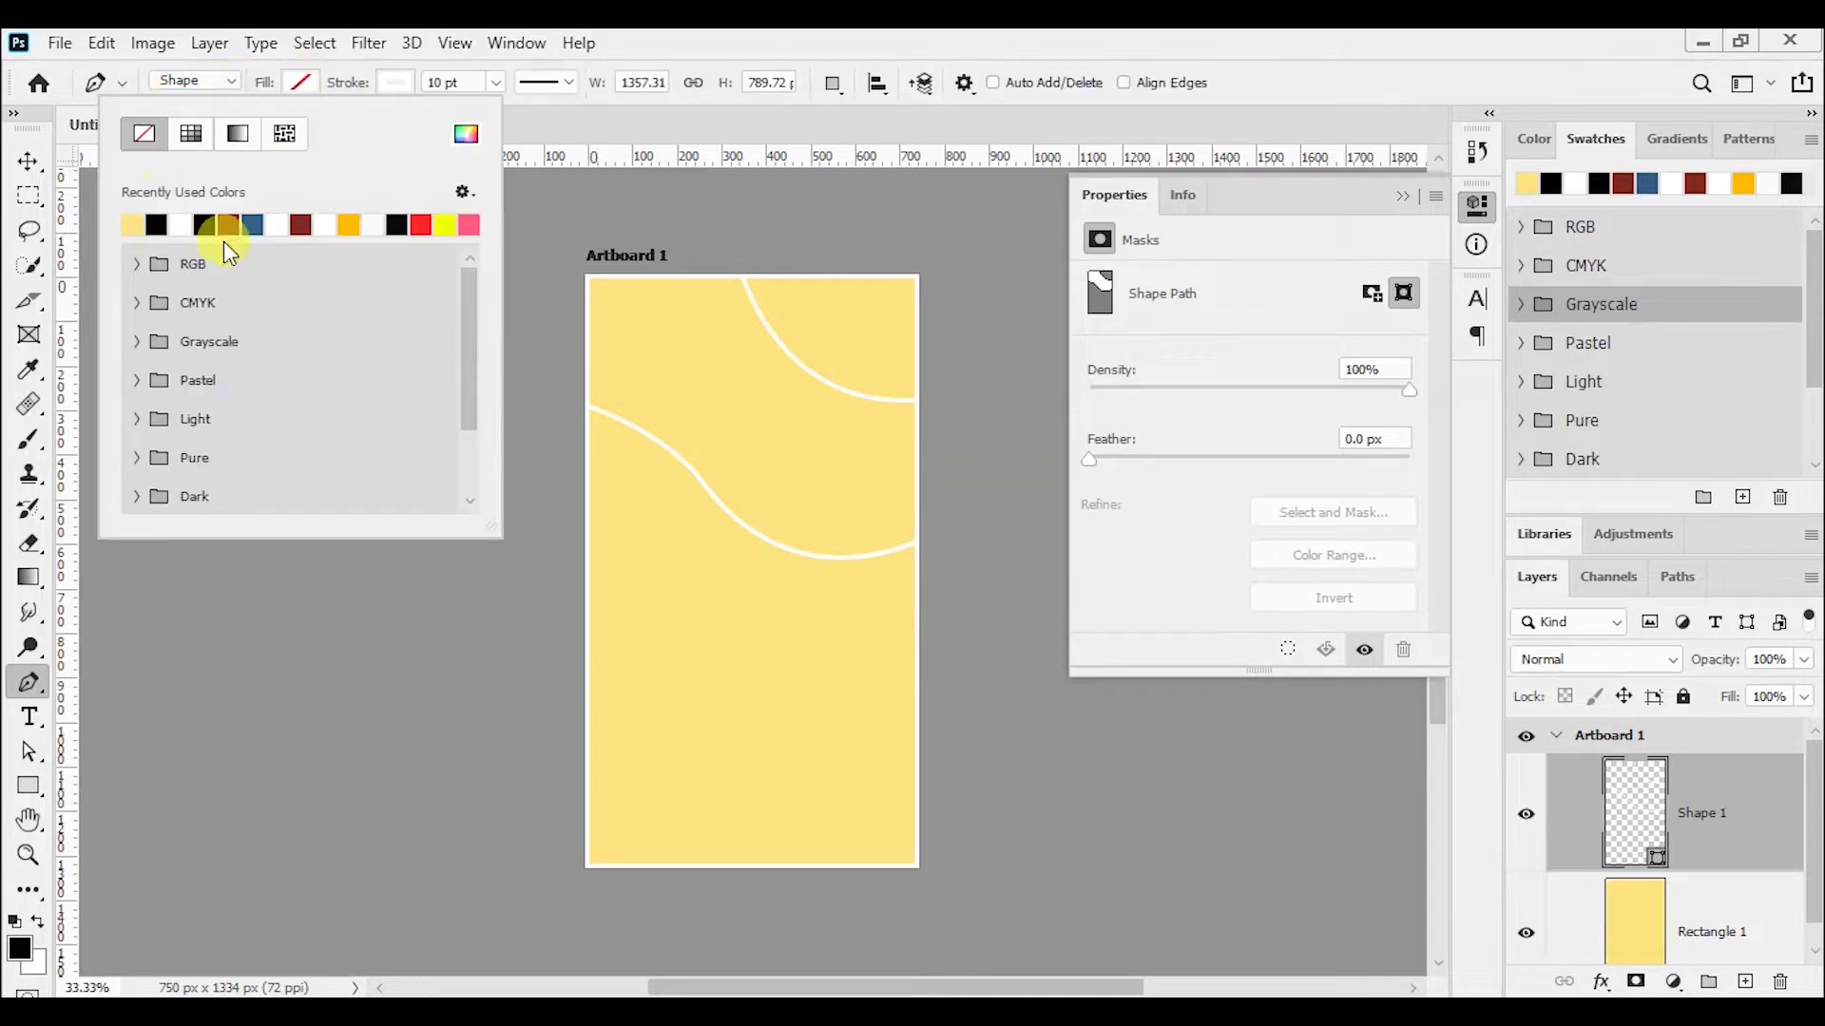
click(143, 226)
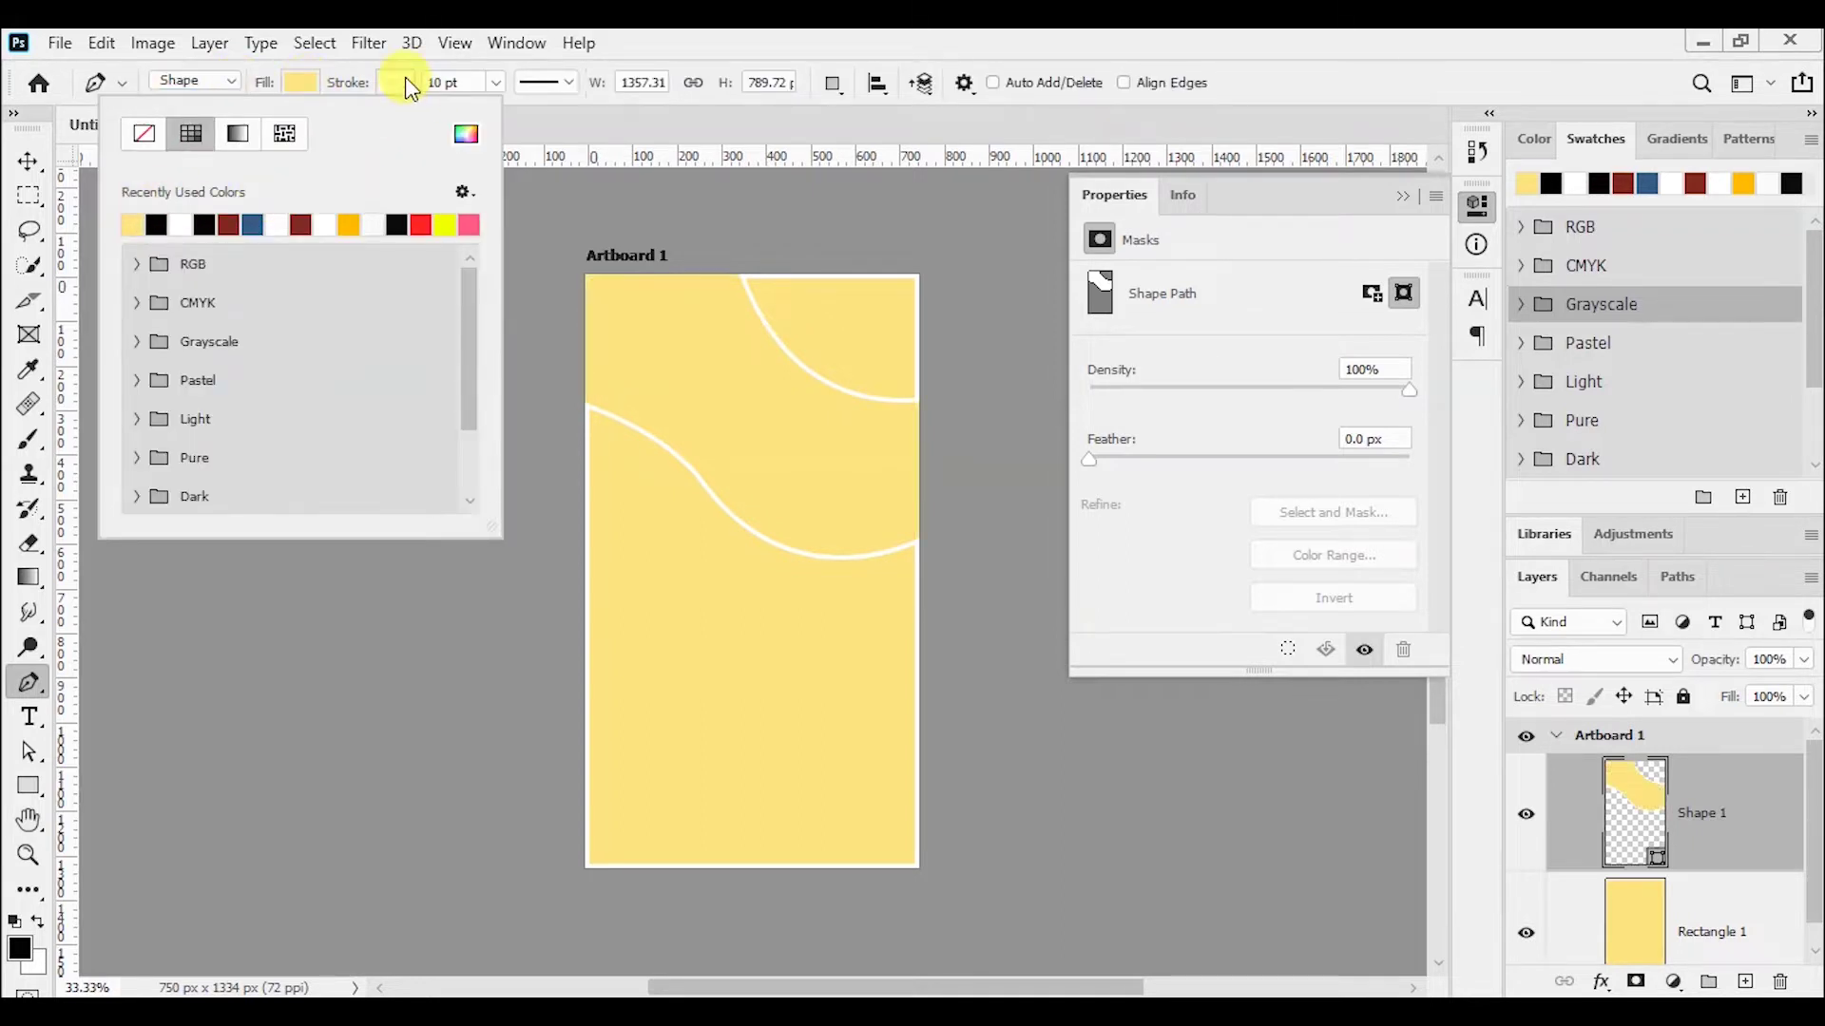
click(404, 84)
click(239, 134)
- Give the wave a deep yellow (fcc00a) outline and deep yellow fill
click(553, 141)
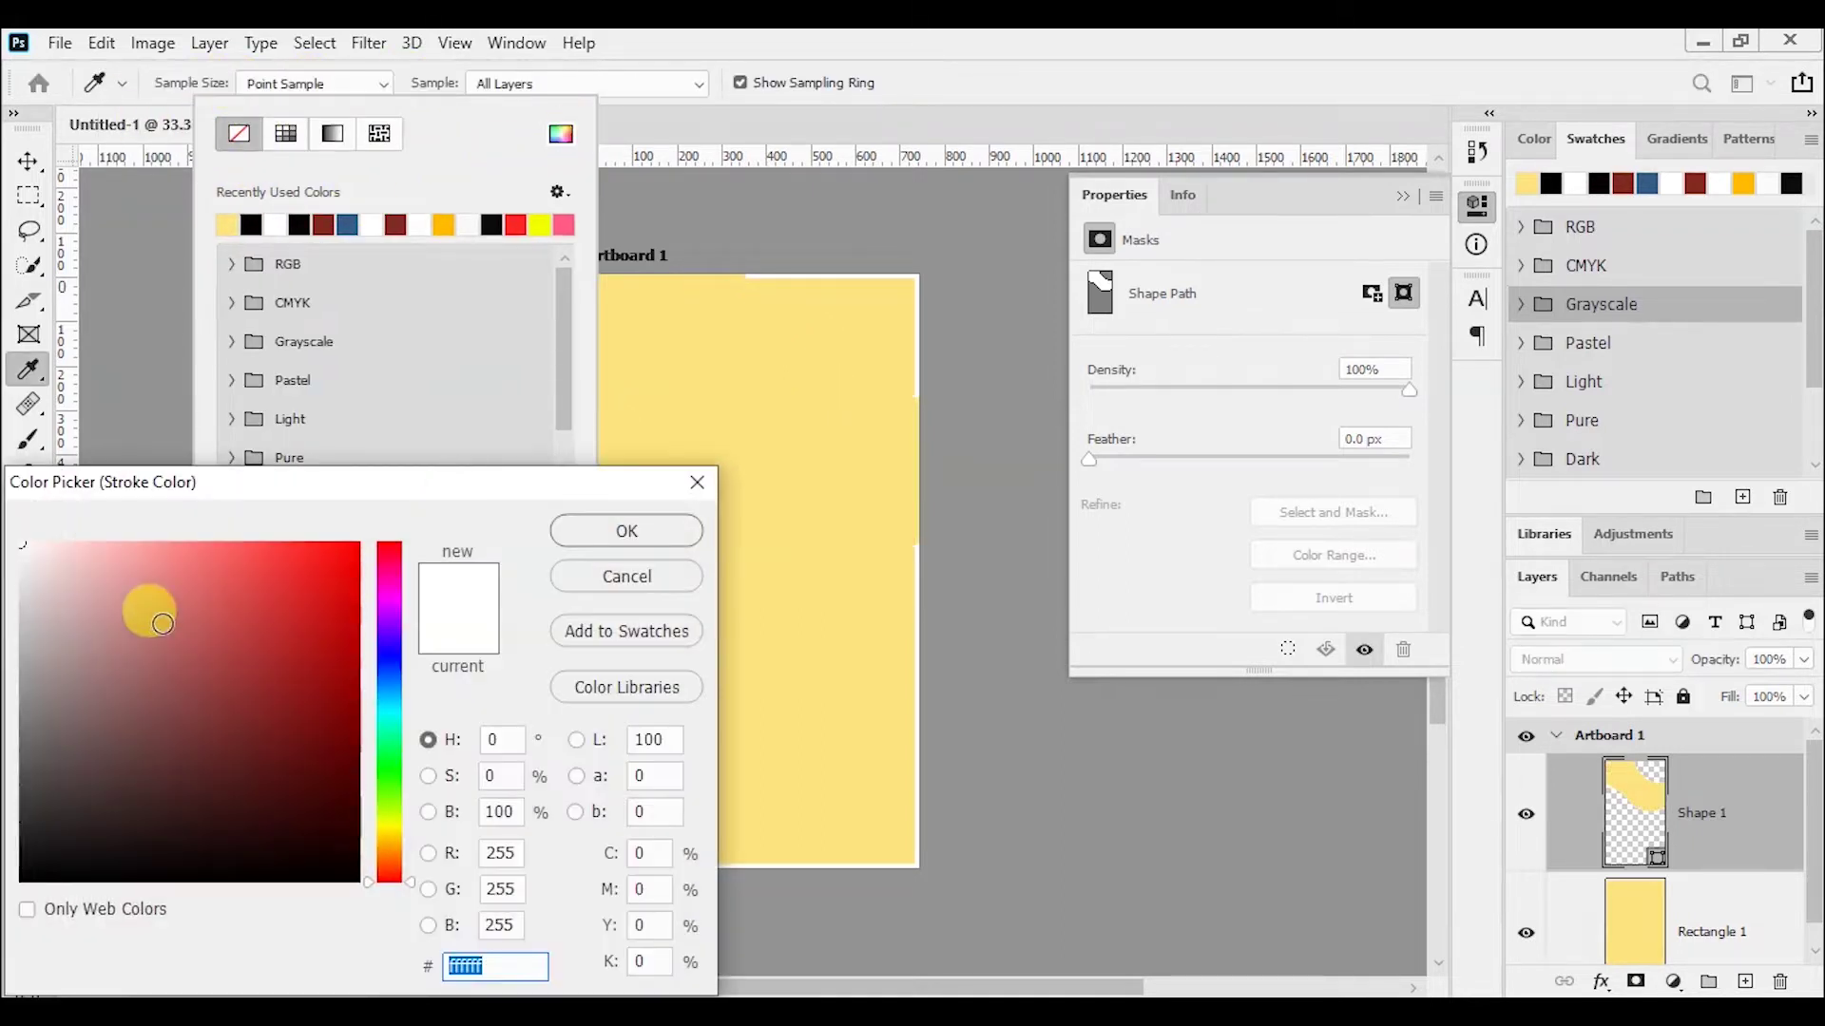
click(228, 225)
click(347, 546)
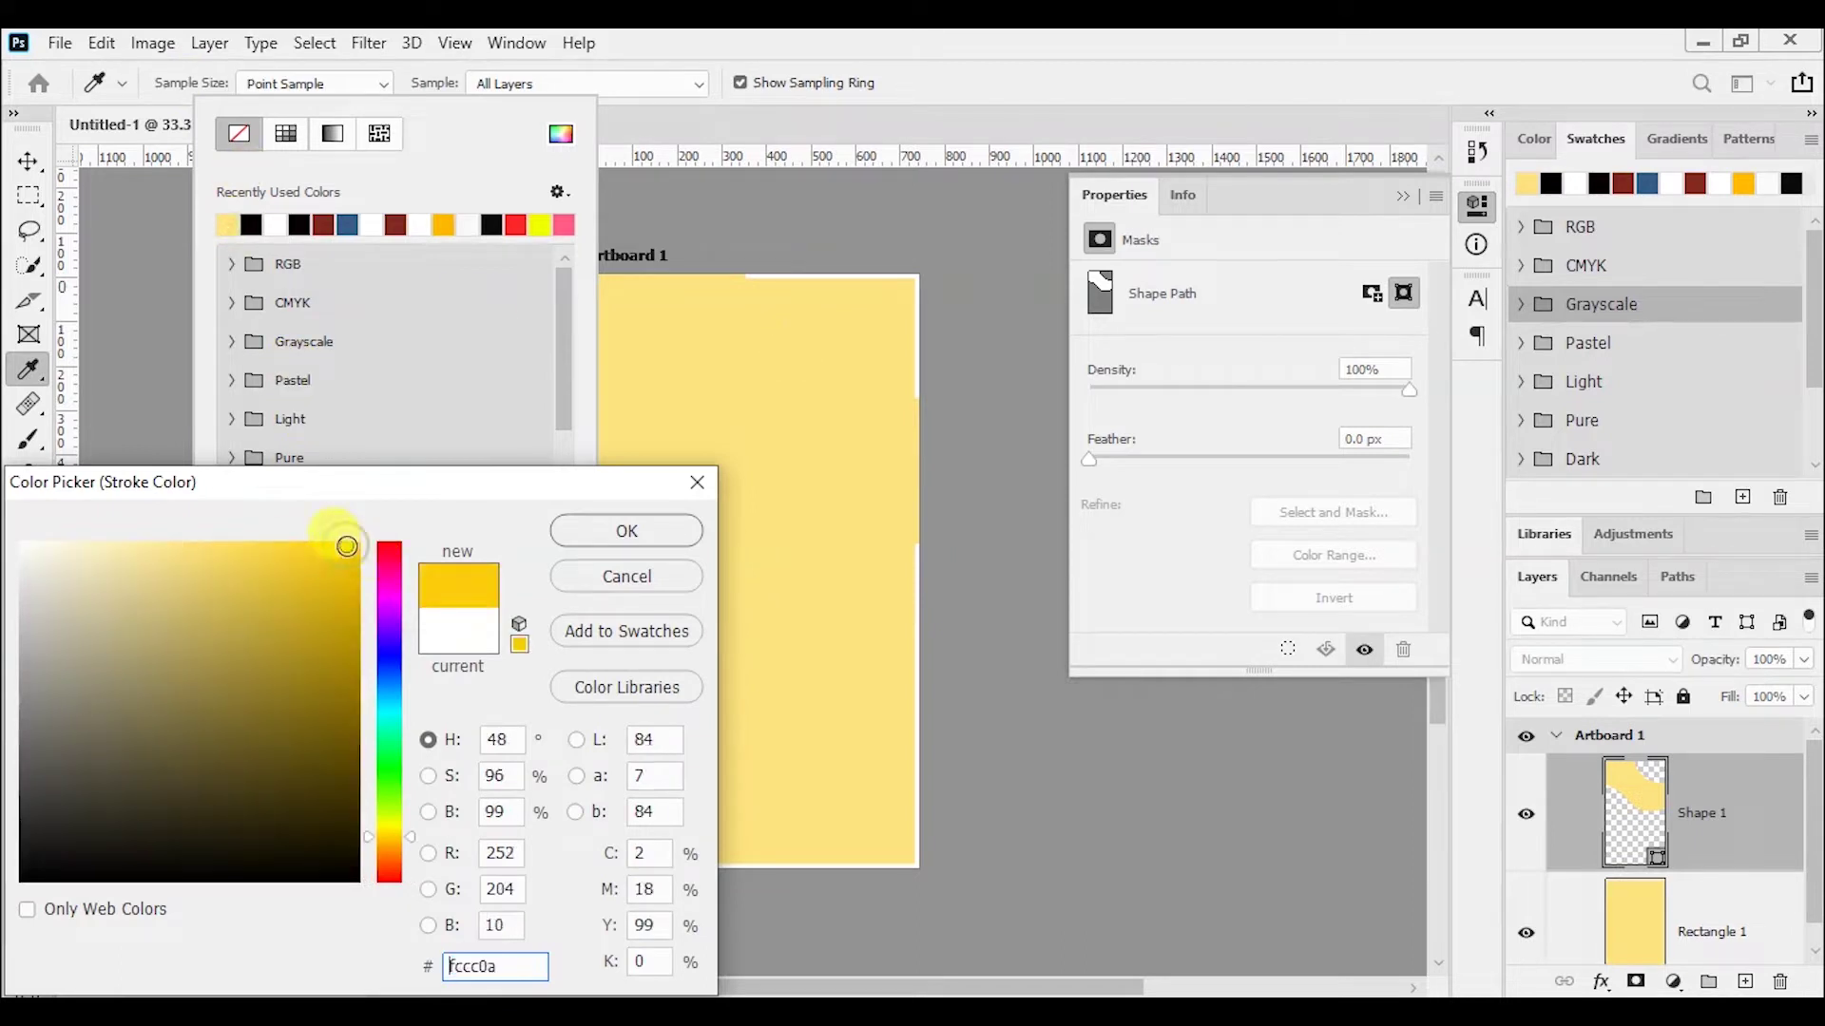
mouse_move(322, 538)
mouse_down()
mouse_move(332, 601)
mouse_move(347, 550)
mouse_up()
click(627, 530)
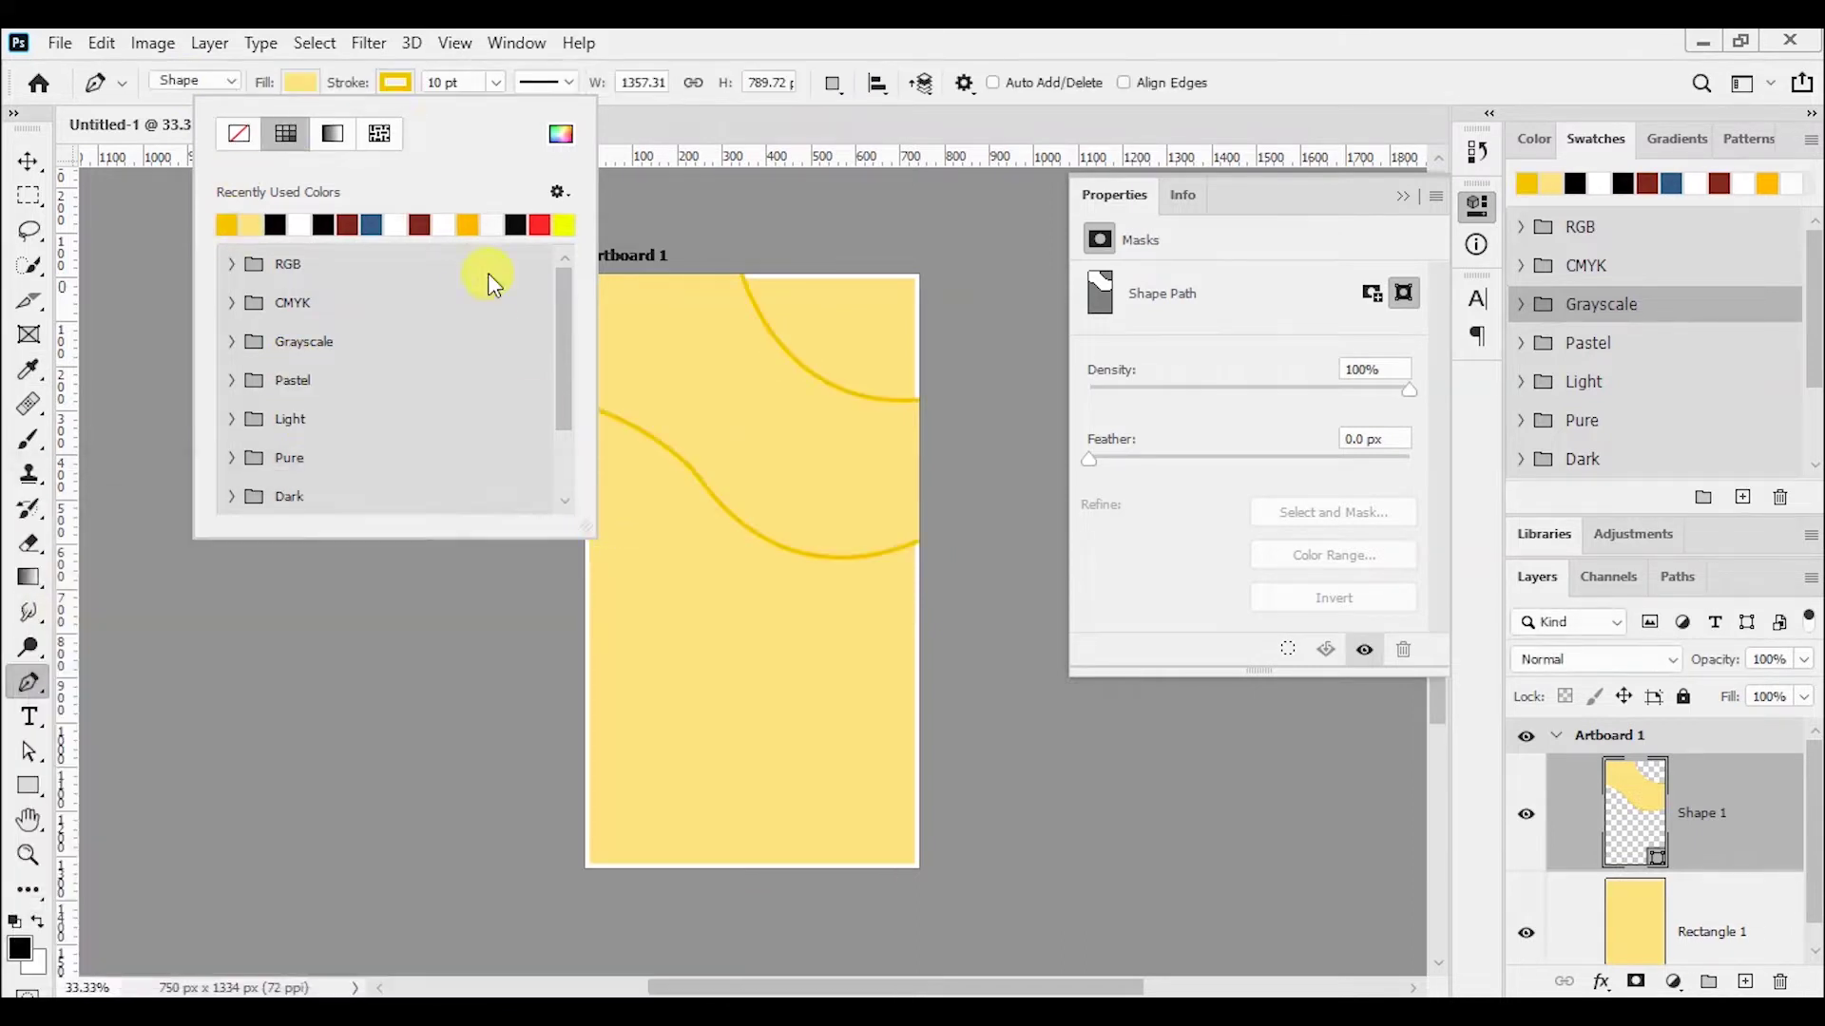
click(314, 82)
click(127, 237)
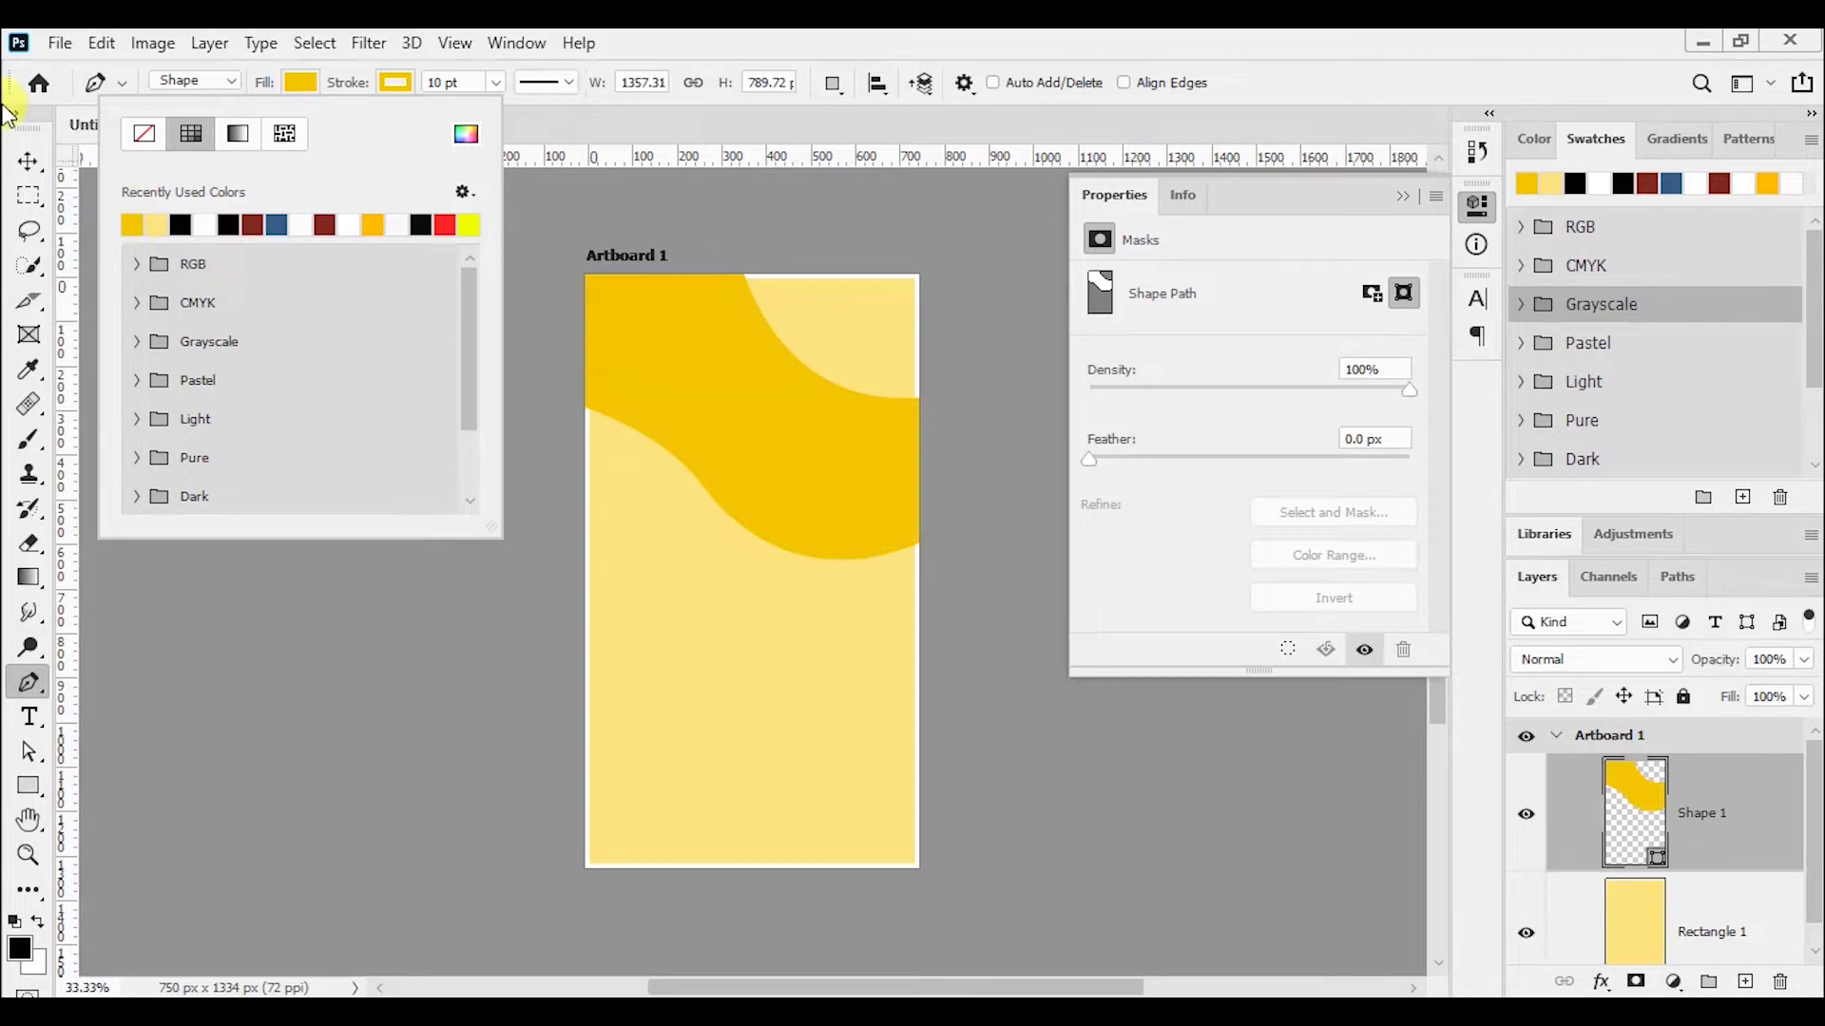
click(29, 161)
click(1010, 494)
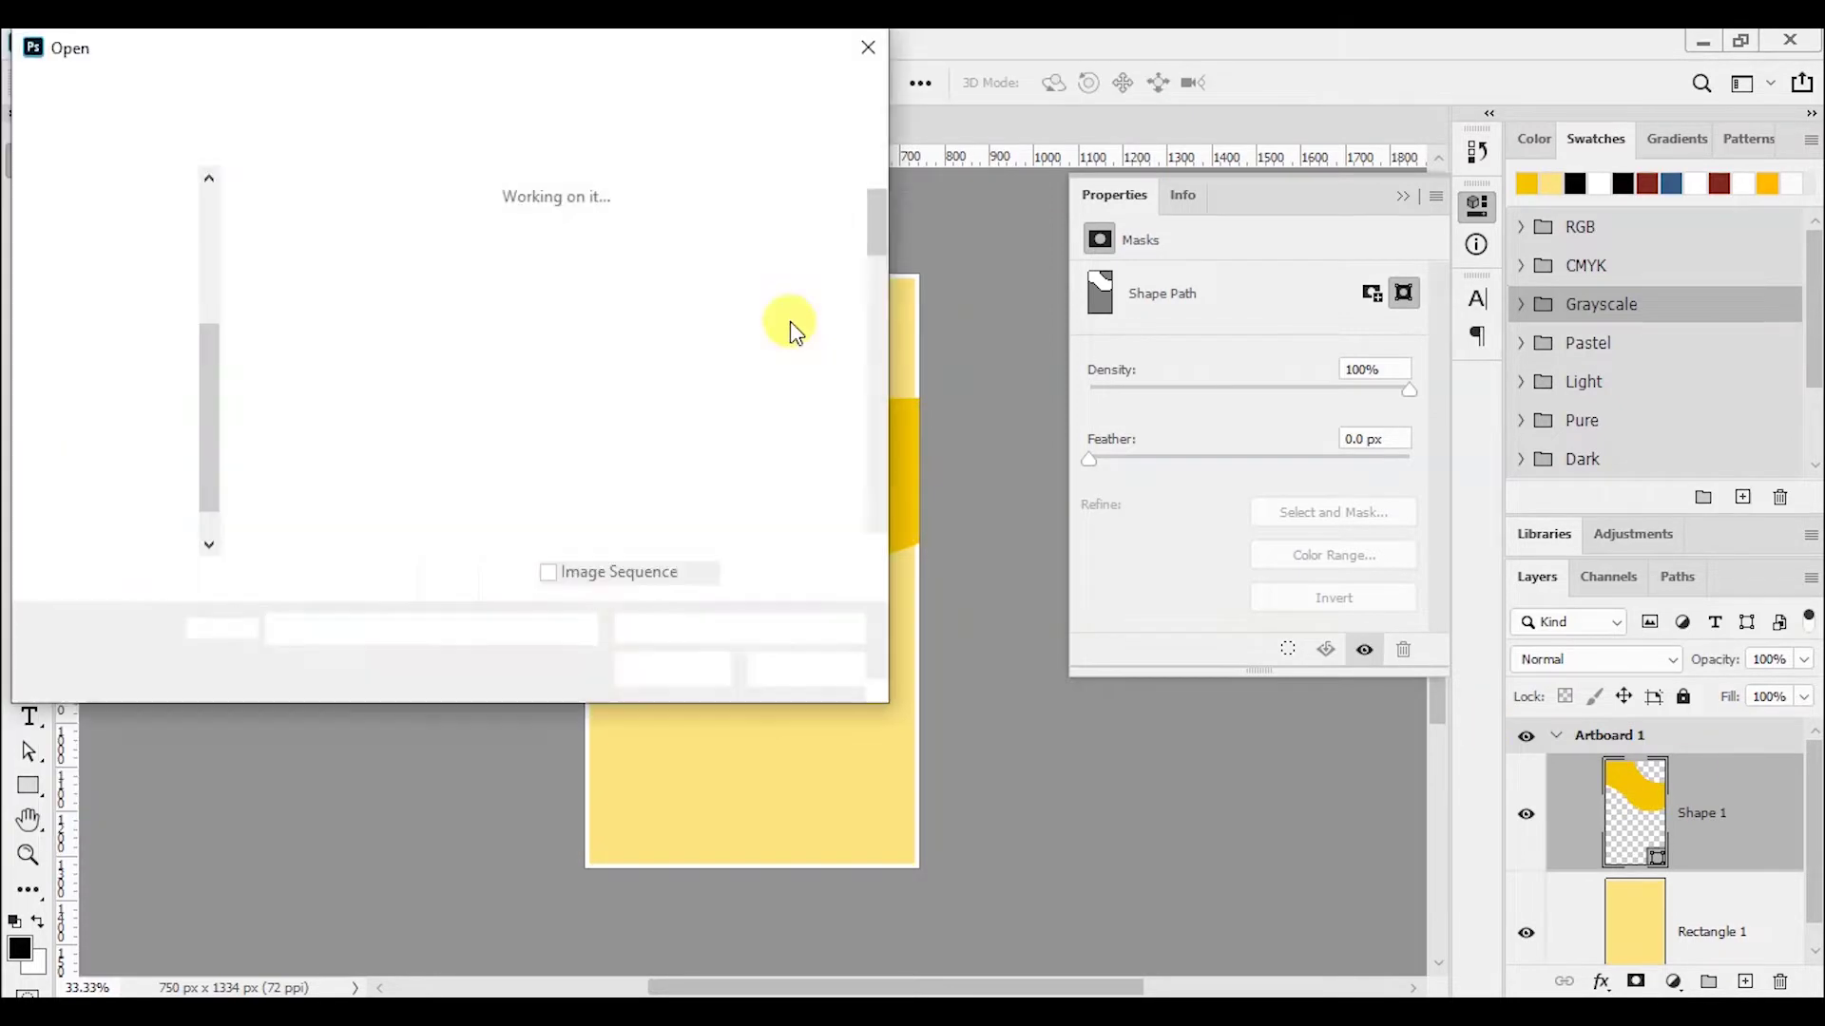
- Open the shoes image, place it on Artboard 1, and enlarge it over the wave
drag(882, 270, 871, 518)
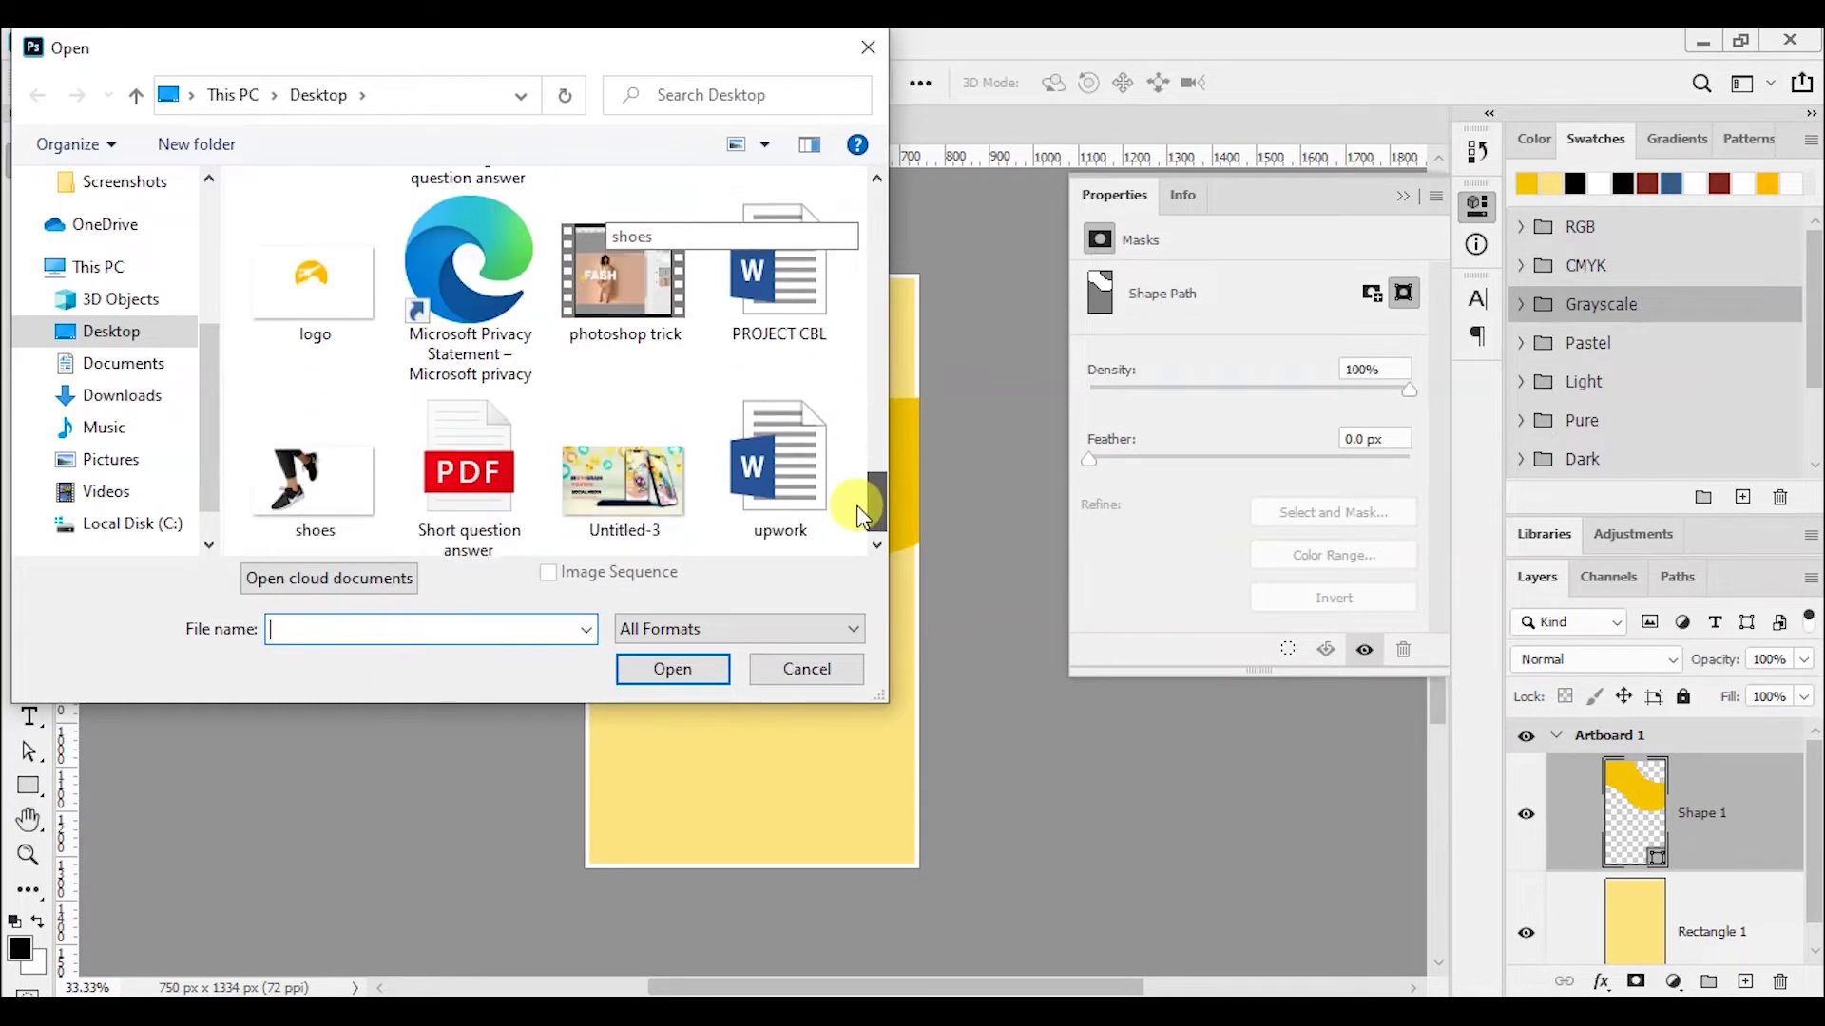
double_click(349, 470)
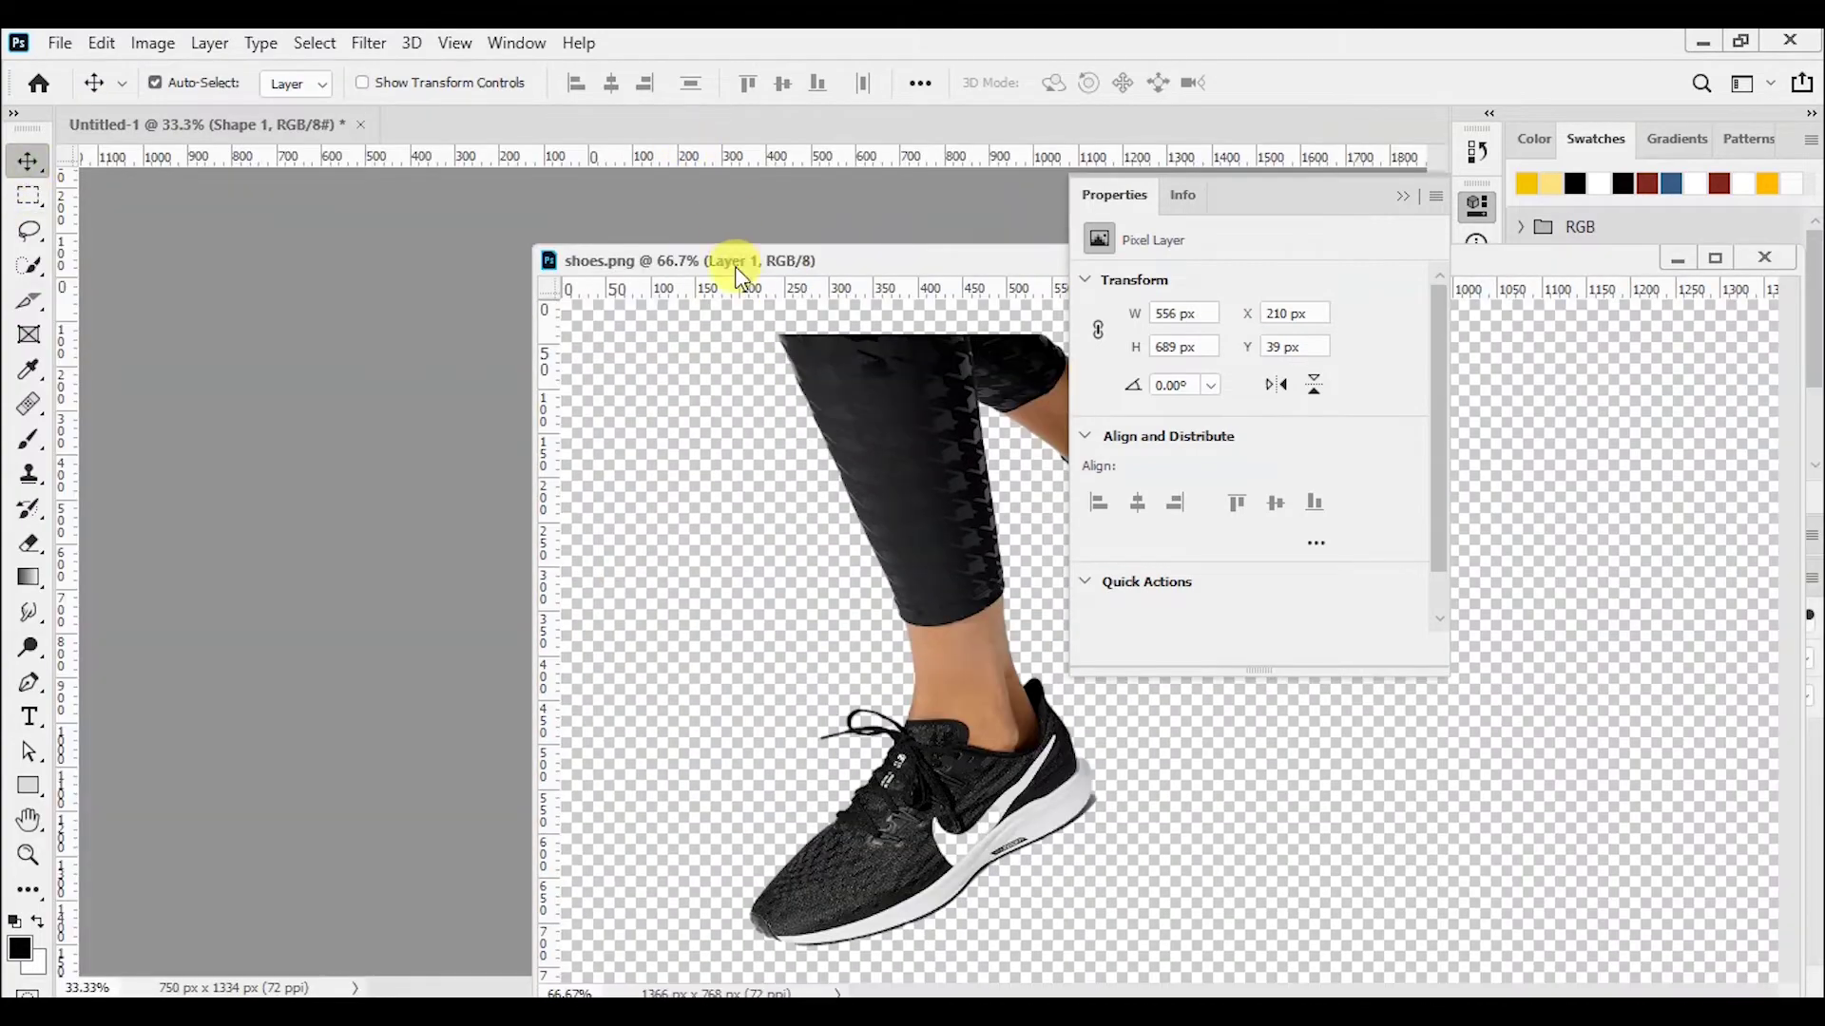
mouse_move(739, 276)
mouse_down()
mouse_move(948, 509)
mouse_move(814, 406)
mouse_up()
mouse_move(225, 549)
mouse_down()
mouse_move(823, 581)
mouse_move(834, 536)
mouse_move(689, 373)
mouse_up()
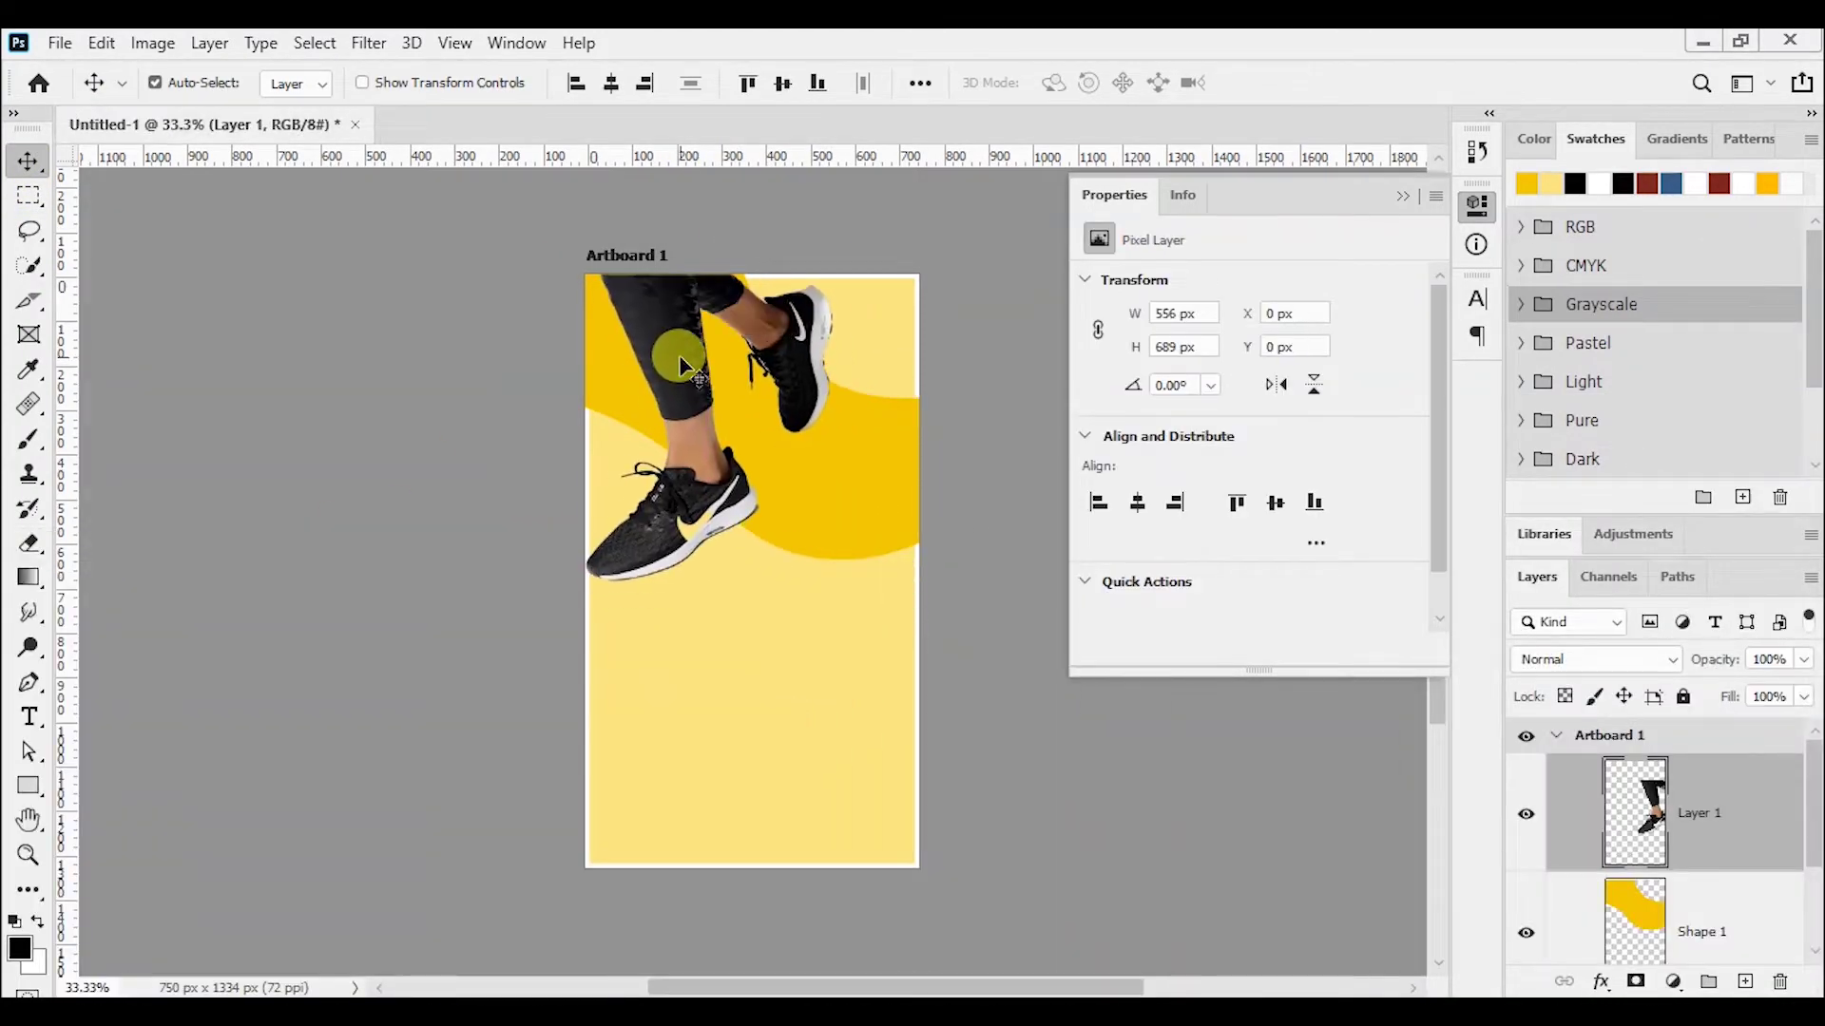
key(ctrl+t)
mouse_move(832, 581)
mouse_down()
mouse_move(889, 629)
mouse_move(875, 602)
mouse_up()
click(1323, 83)
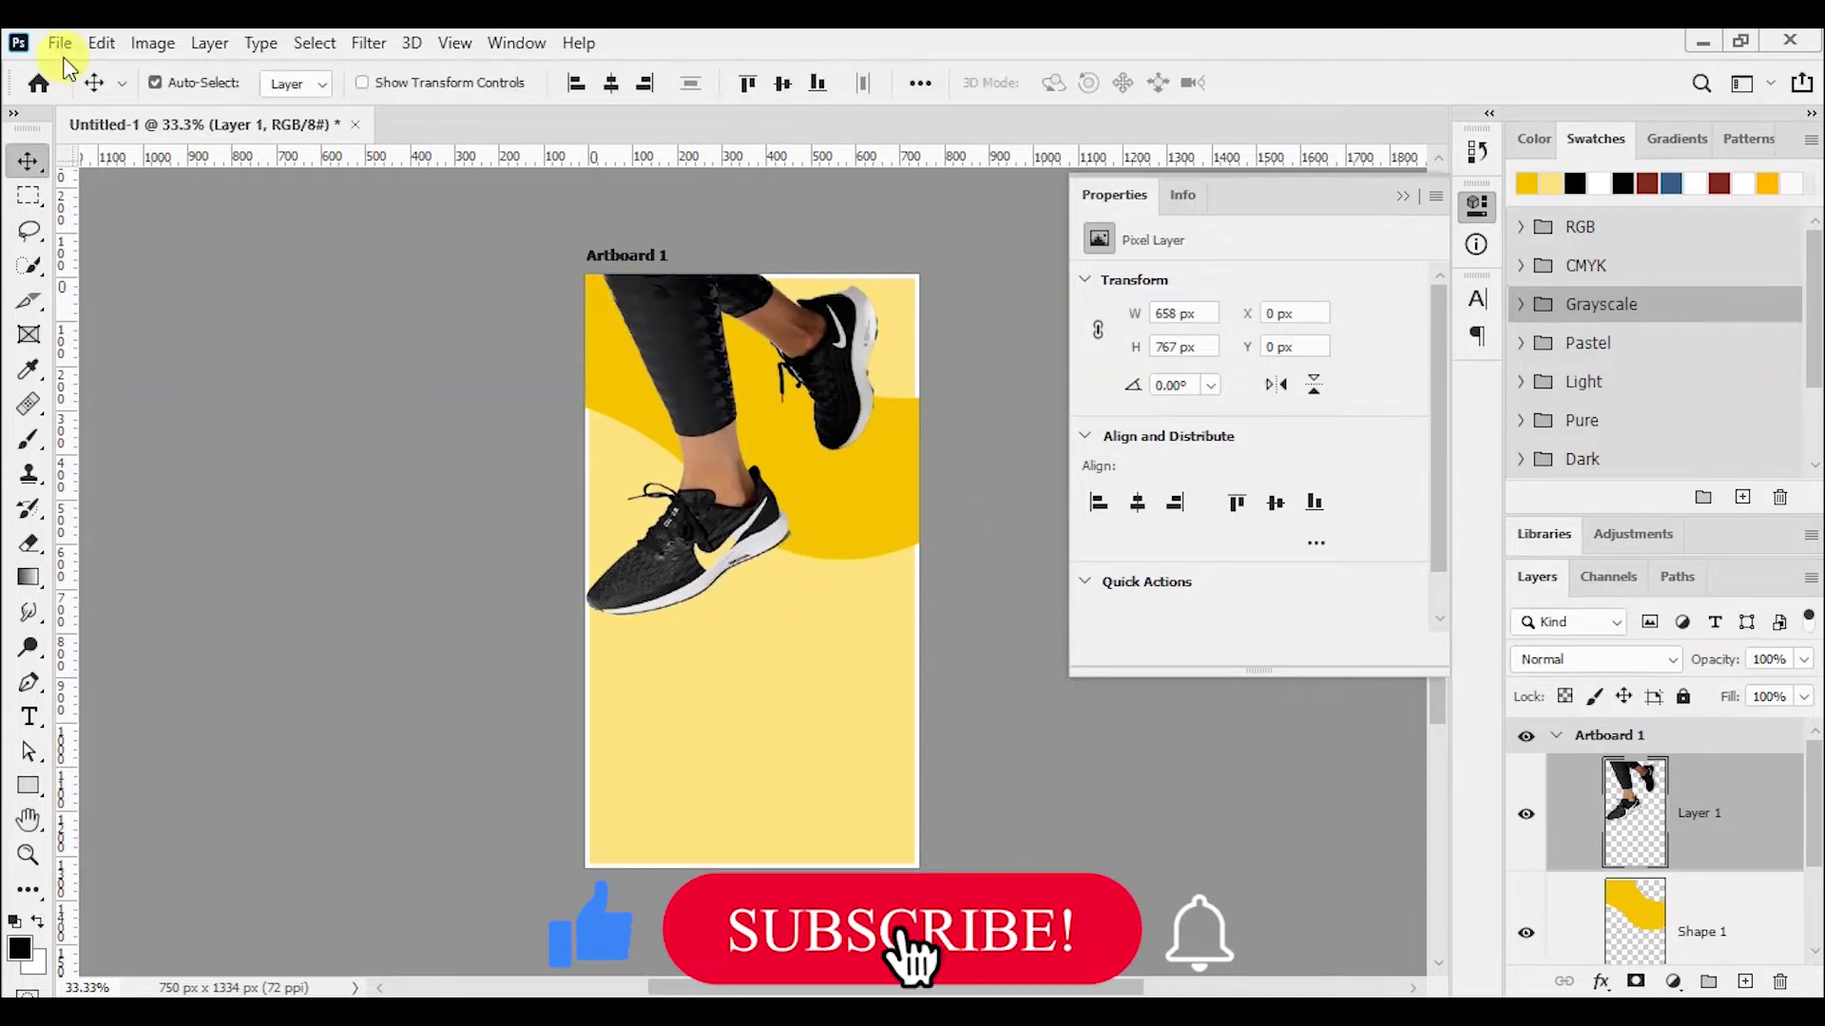
- Shift the sneaker photo's hue with Hue/Saturation, turning the socks purple
click(152, 43)
click(530, 252)
mouse_move(1125, 597)
mouse_down()
mouse_move(1045, 601)
mouse_move(1119, 597)
mouse_up()
click(1406, 509)
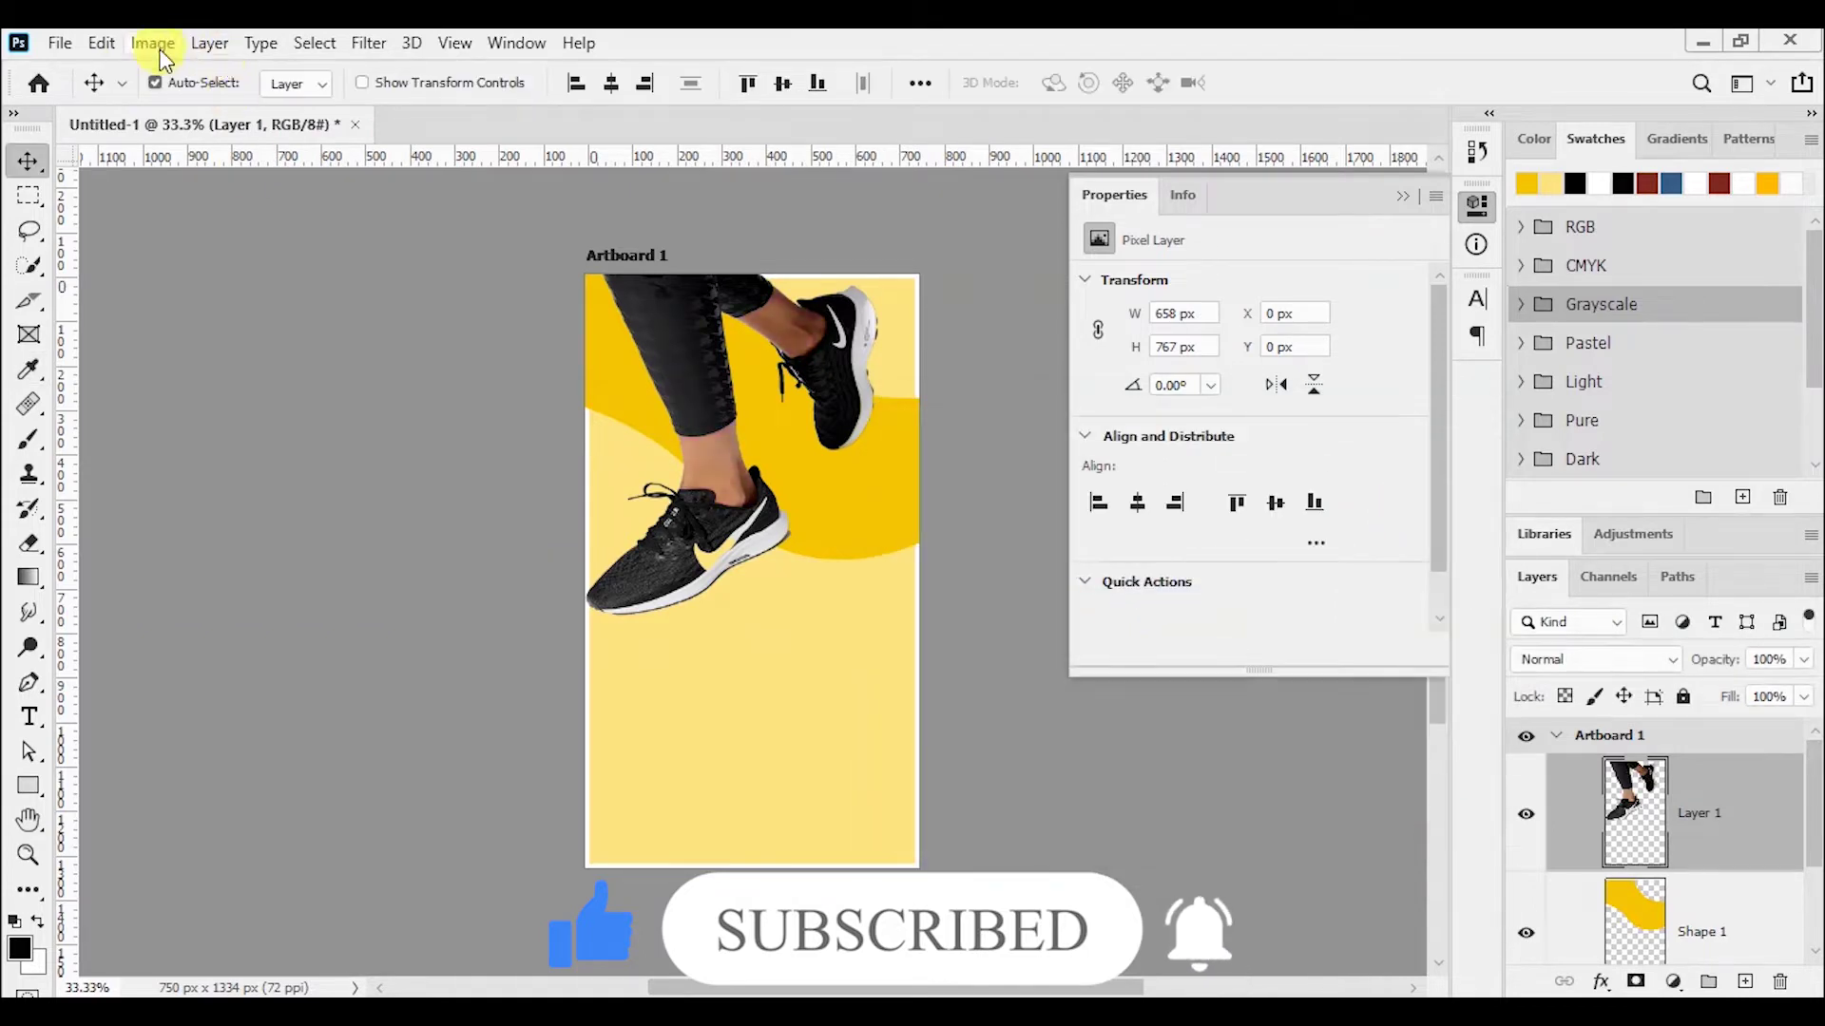
- Darken the photo's midtones with a Curves adjustment
click(152, 43)
click(513, 165)
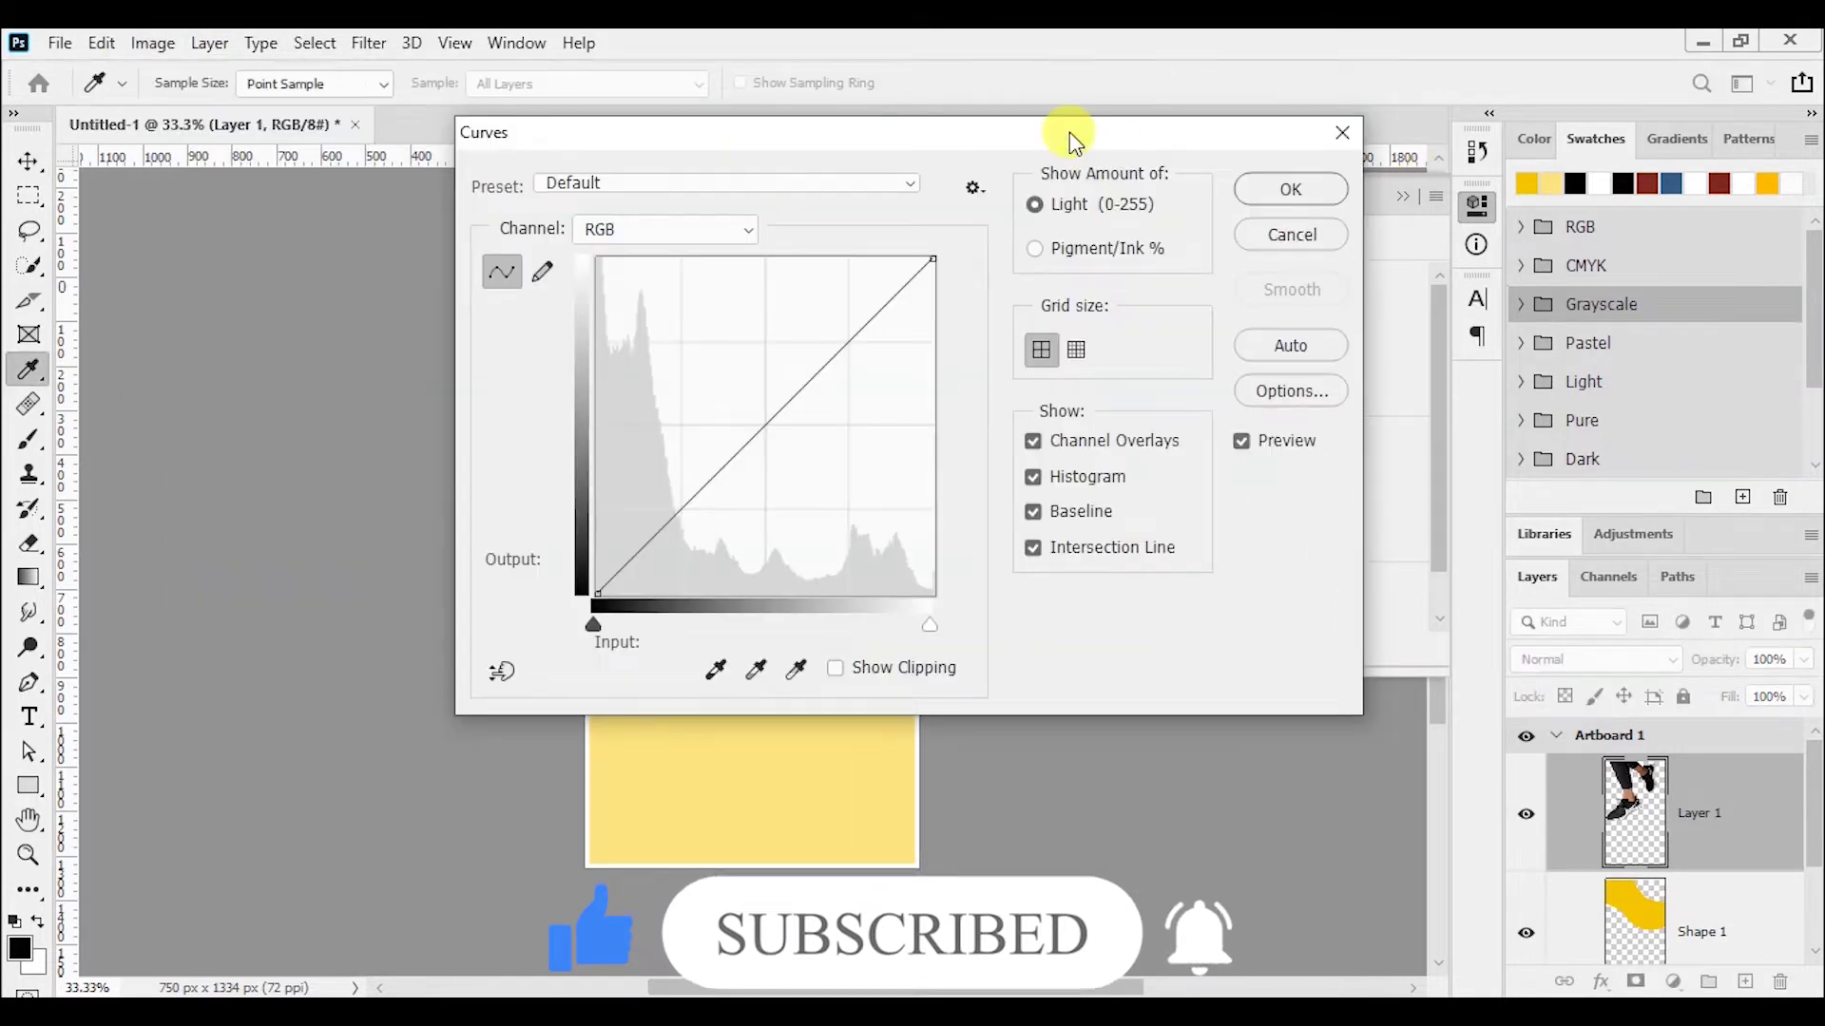
drag(1071, 134, 1559, 178)
mouse_move(1254, 465)
mouse_down()
mouse_move(1288, 498)
mouse_move(1262, 476)
mouse_move(1491, 102)
mouse_up()
click(1805, 230)
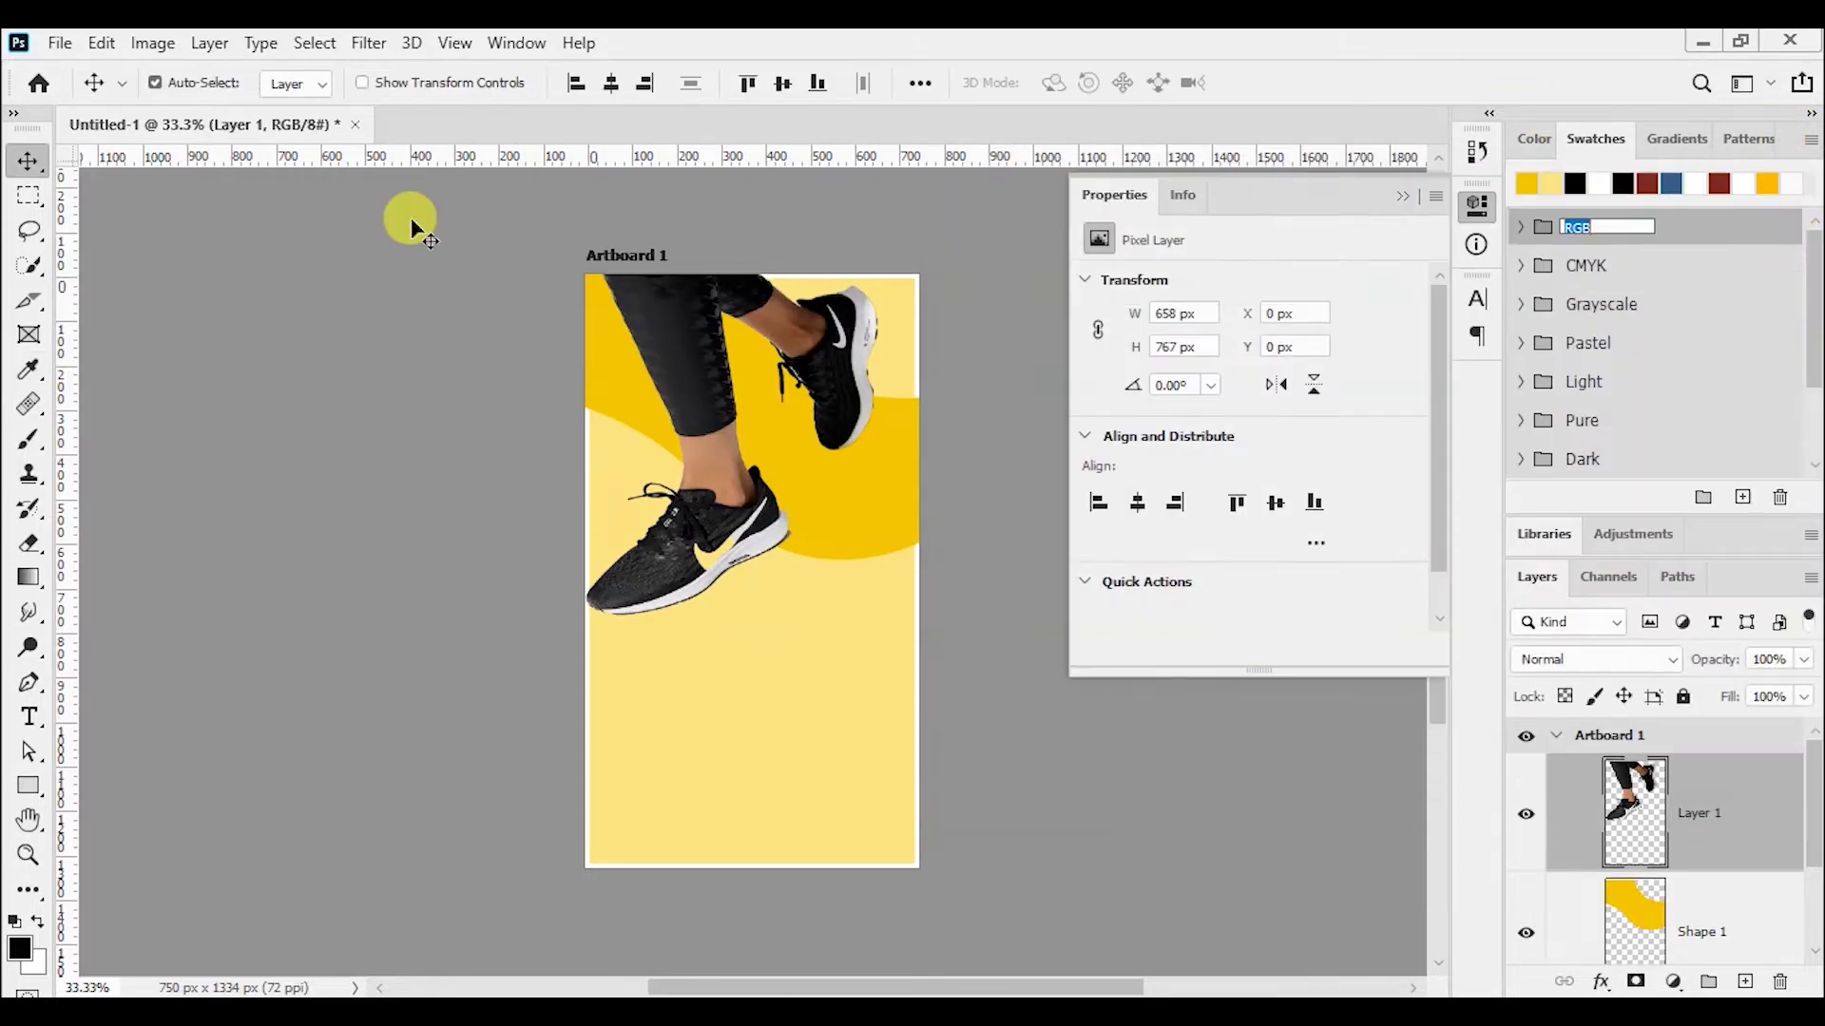
- Type the headline below the sneaker in Bahnschrift, about 90 pt, tracking -100
click(28, 716)
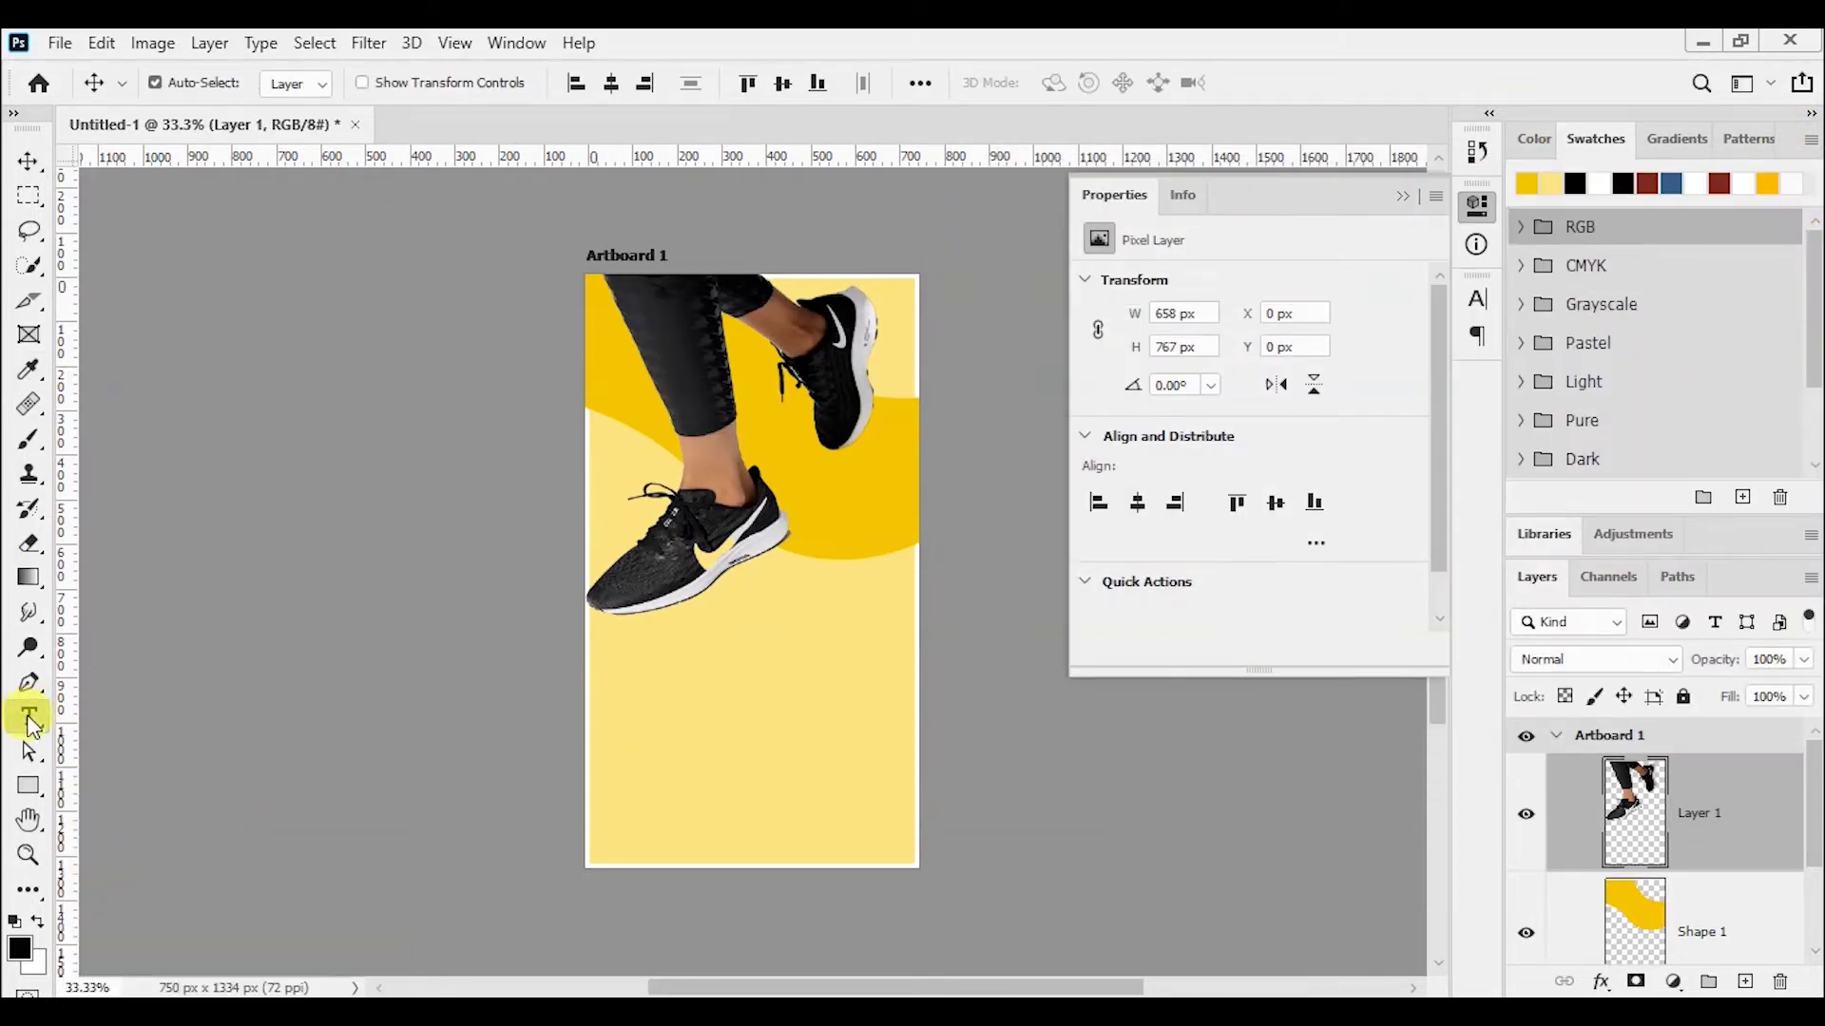
click(622, 677)
text(st)
key(BackSpace)
key(BackSpace)
text(Start)
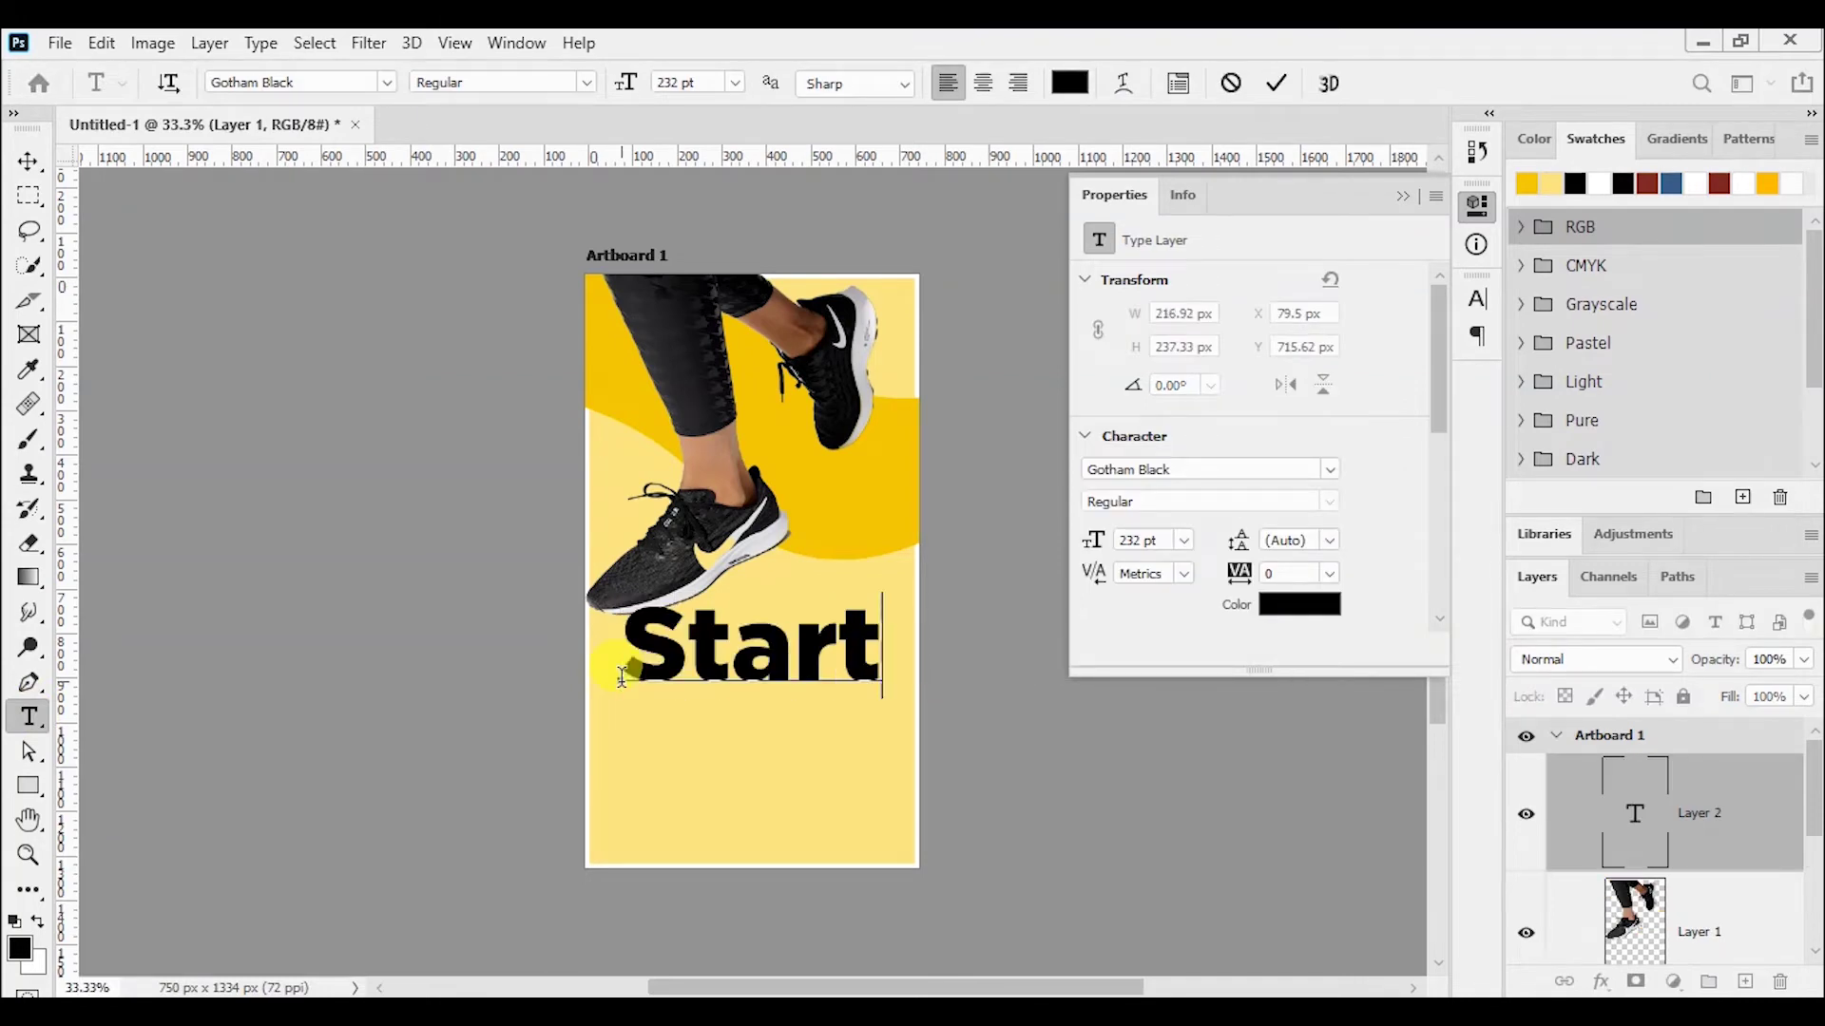
key(ctrl+a)
click(385, 82)
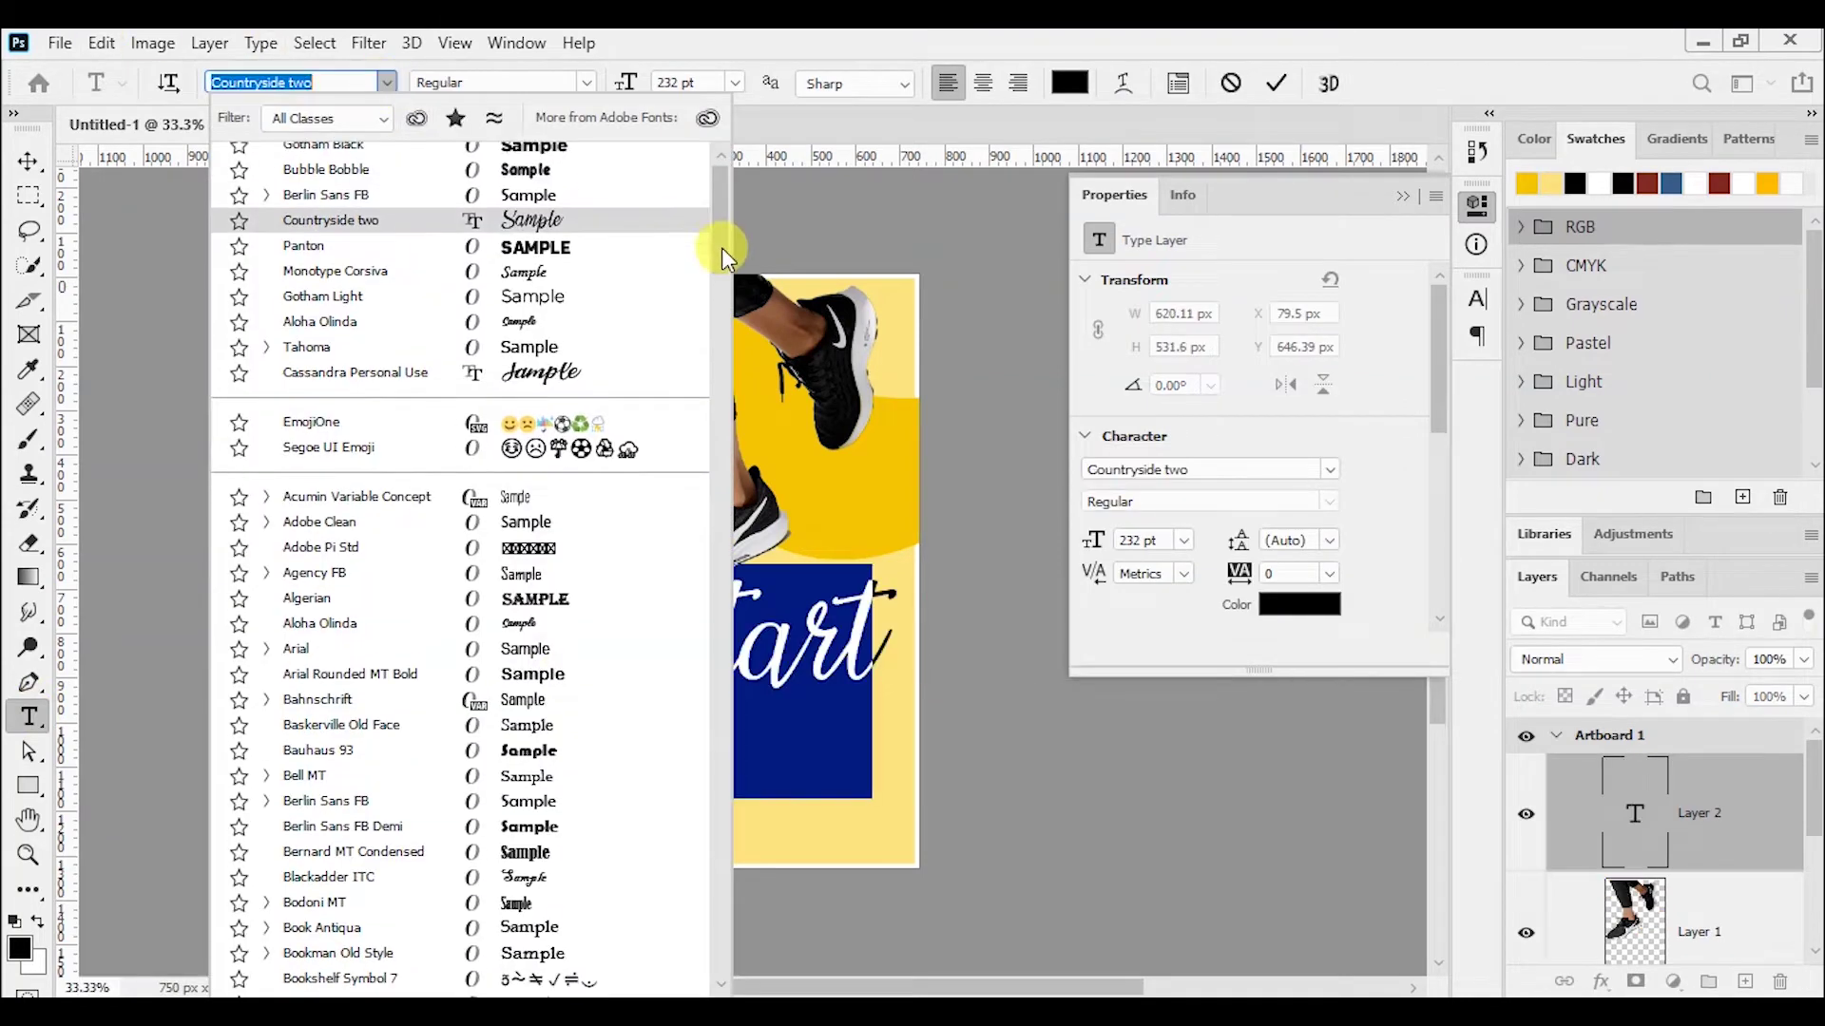
click(559, 703)
click(1178, 84)
click(1432, 395)
click(1395, 420)
mouse_move(631, 82)
mouse_down()
mouse_move(445, 104)
mouse_move(435, 82)
mouse_up()
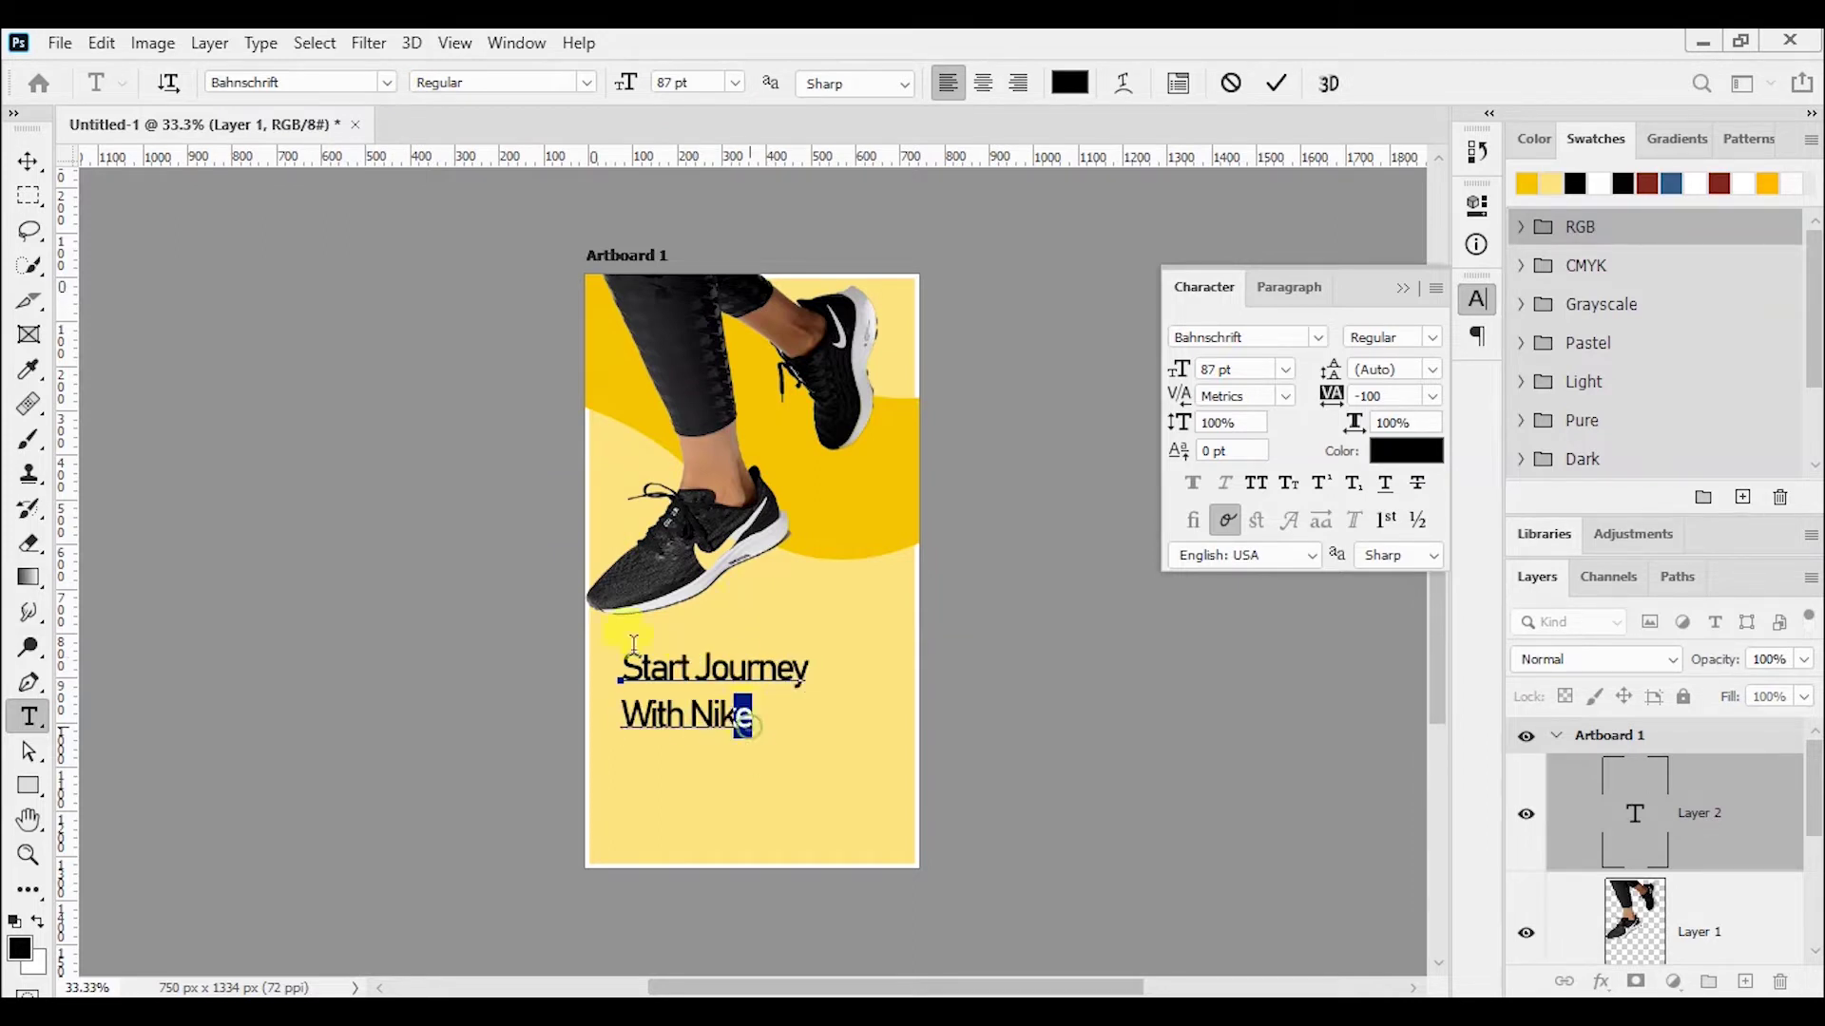
- Change the headline's letter spacing to 10
drag(634, 645, 627, 656)
click(1179, 82)
click(1432, 396)
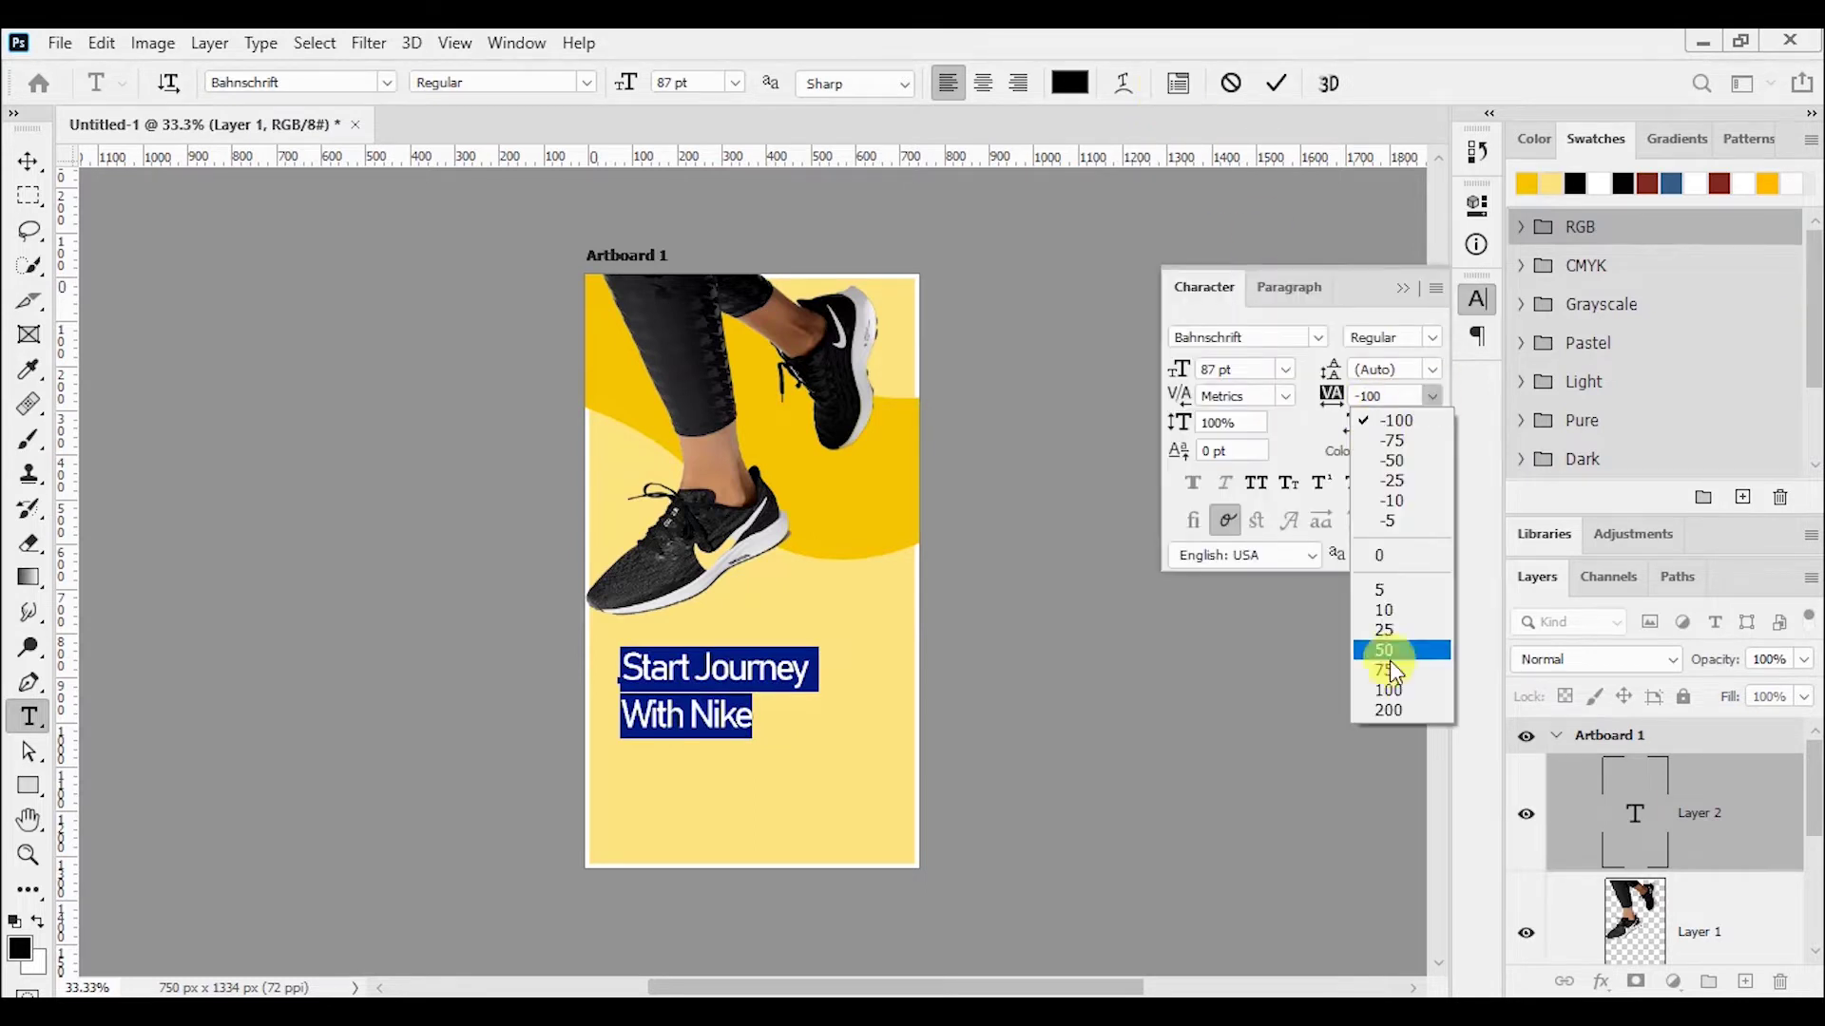
click(1392, 611)
click(1275, 84)
- Make the headline Bold and nudge it up and slightly left
click(621, 677)
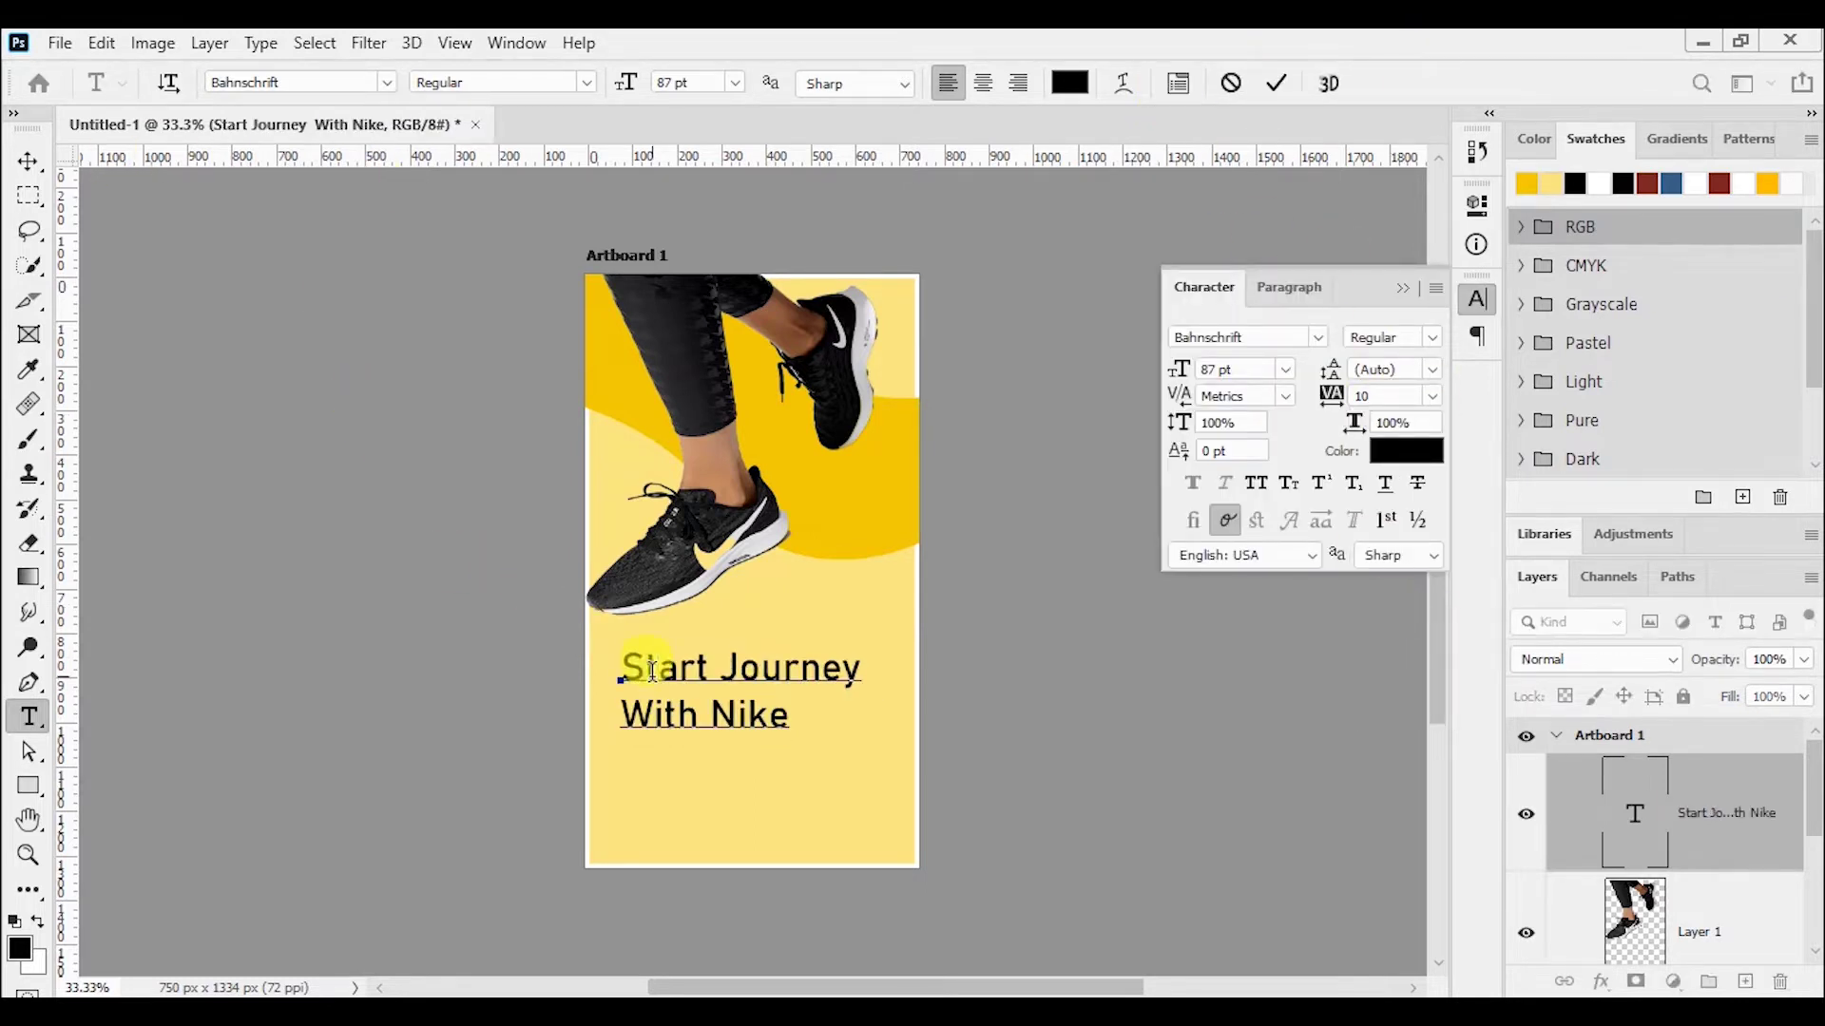
key(ctrl+a)
click(585, 82)
click(456, 408)
click(1276, 84)
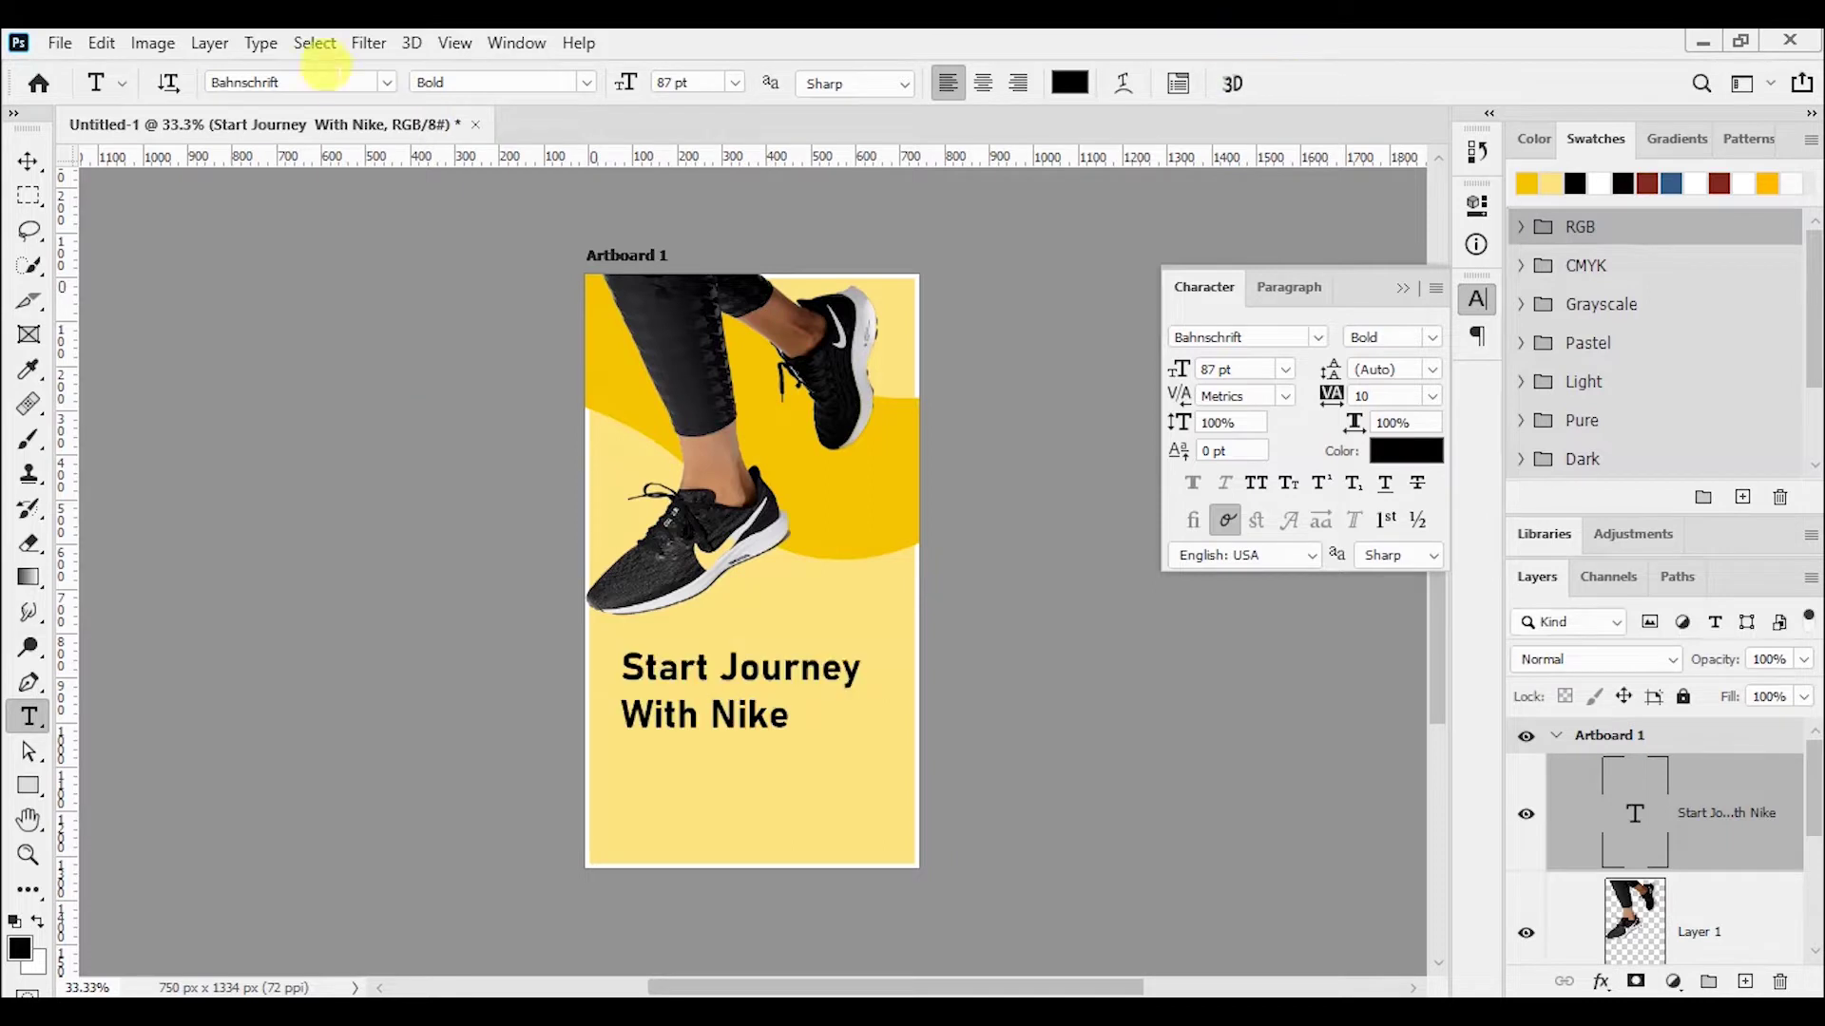
key(v)
drag(799, 677, 791, 650)
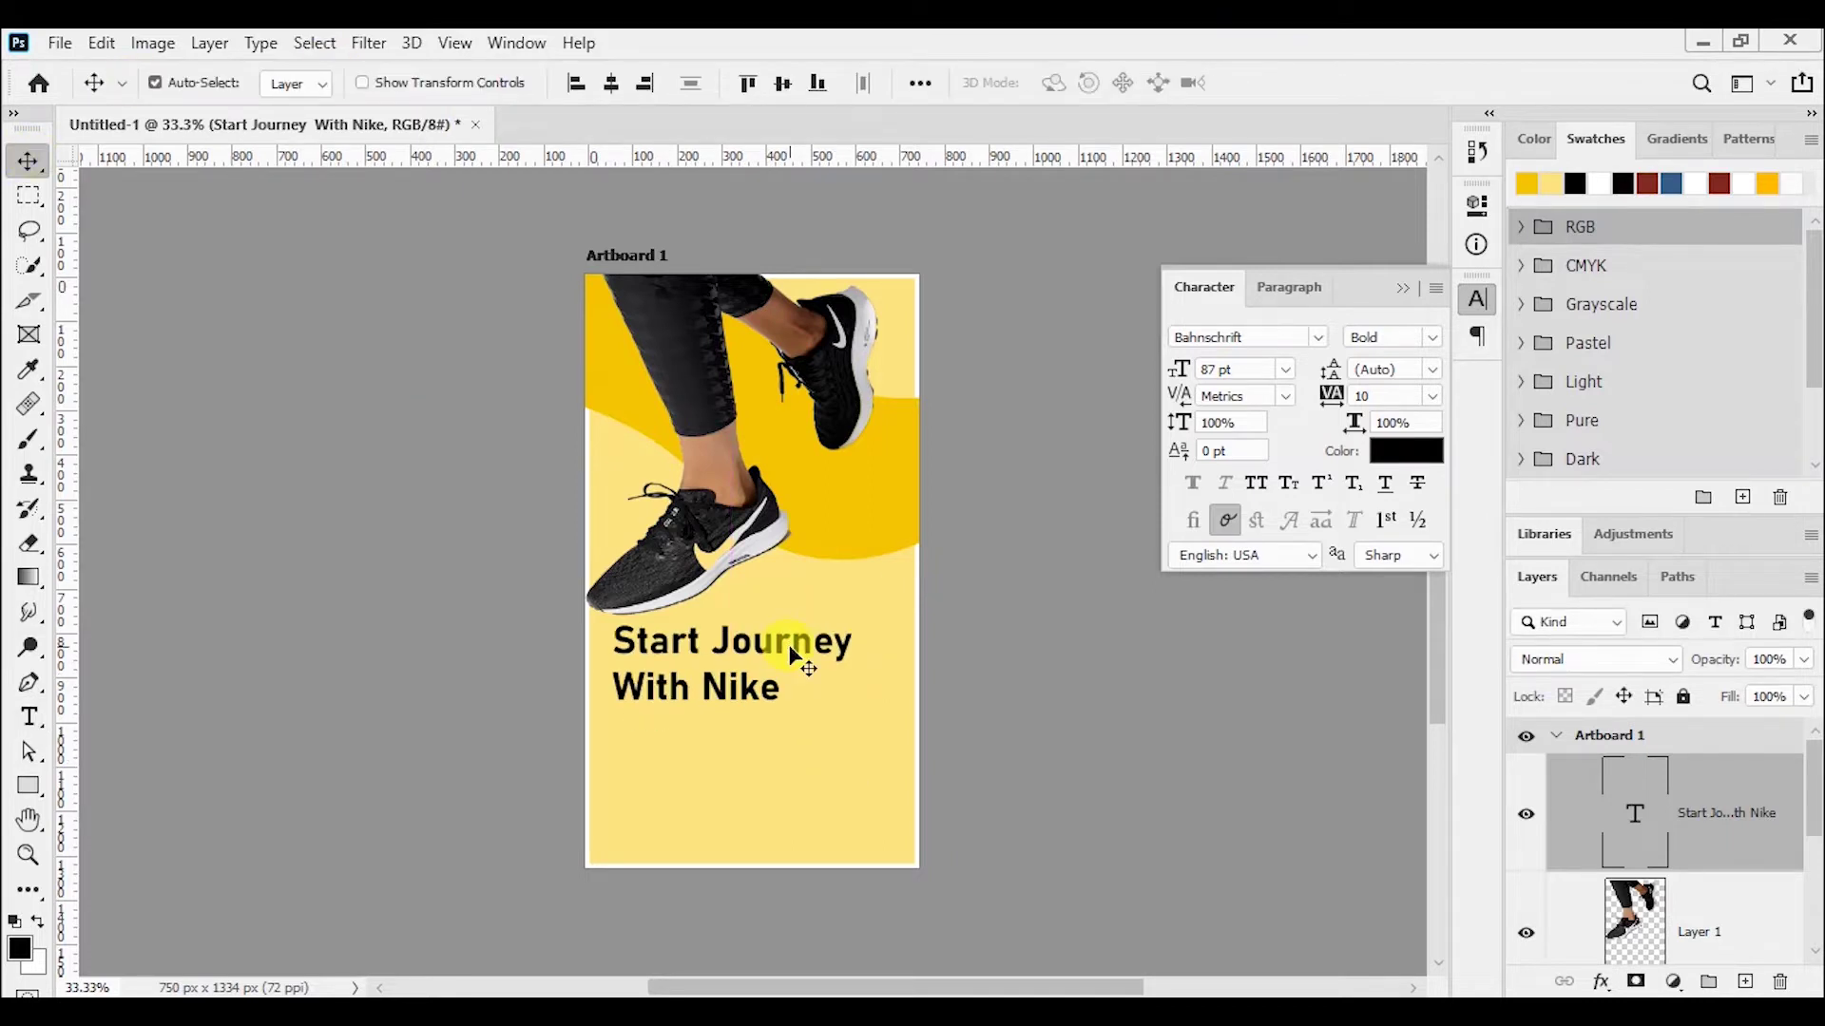
click(28, 716)
- Type the caption 'Smart, gergeous & Fashionable collections' below the headline at 34 pt
click(624, 719)
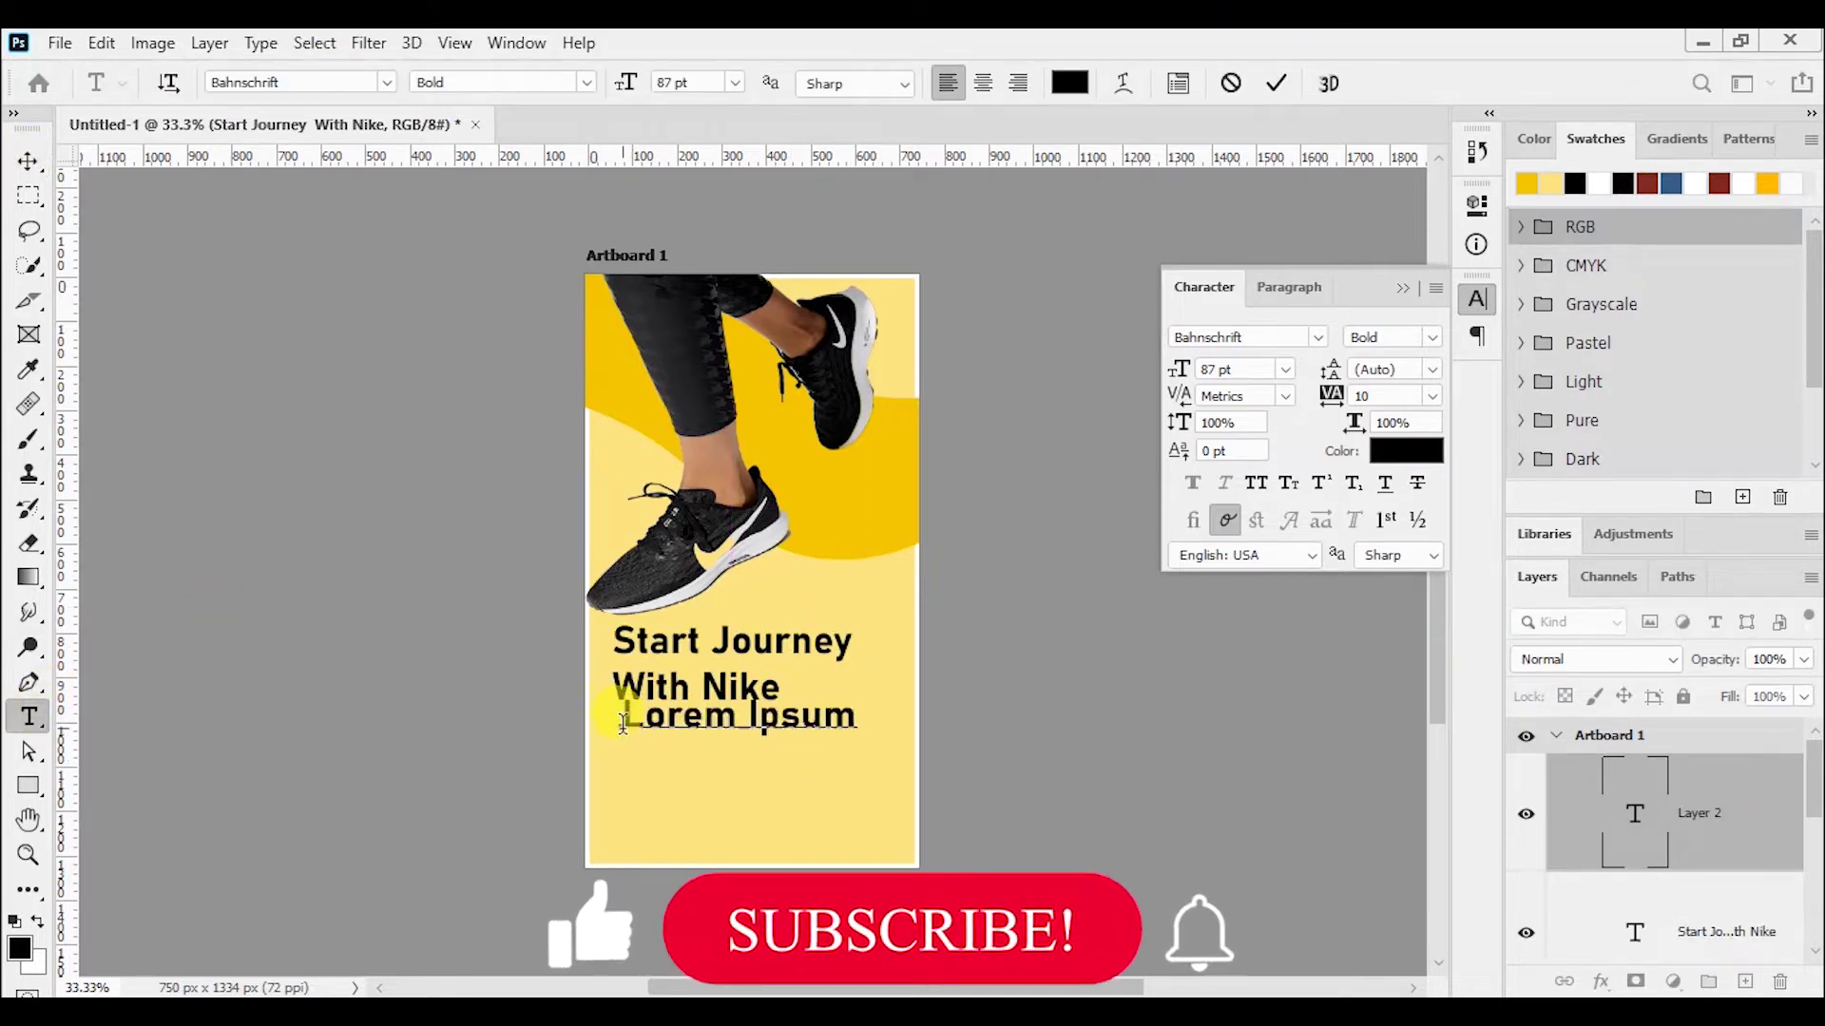
text(Smart,)
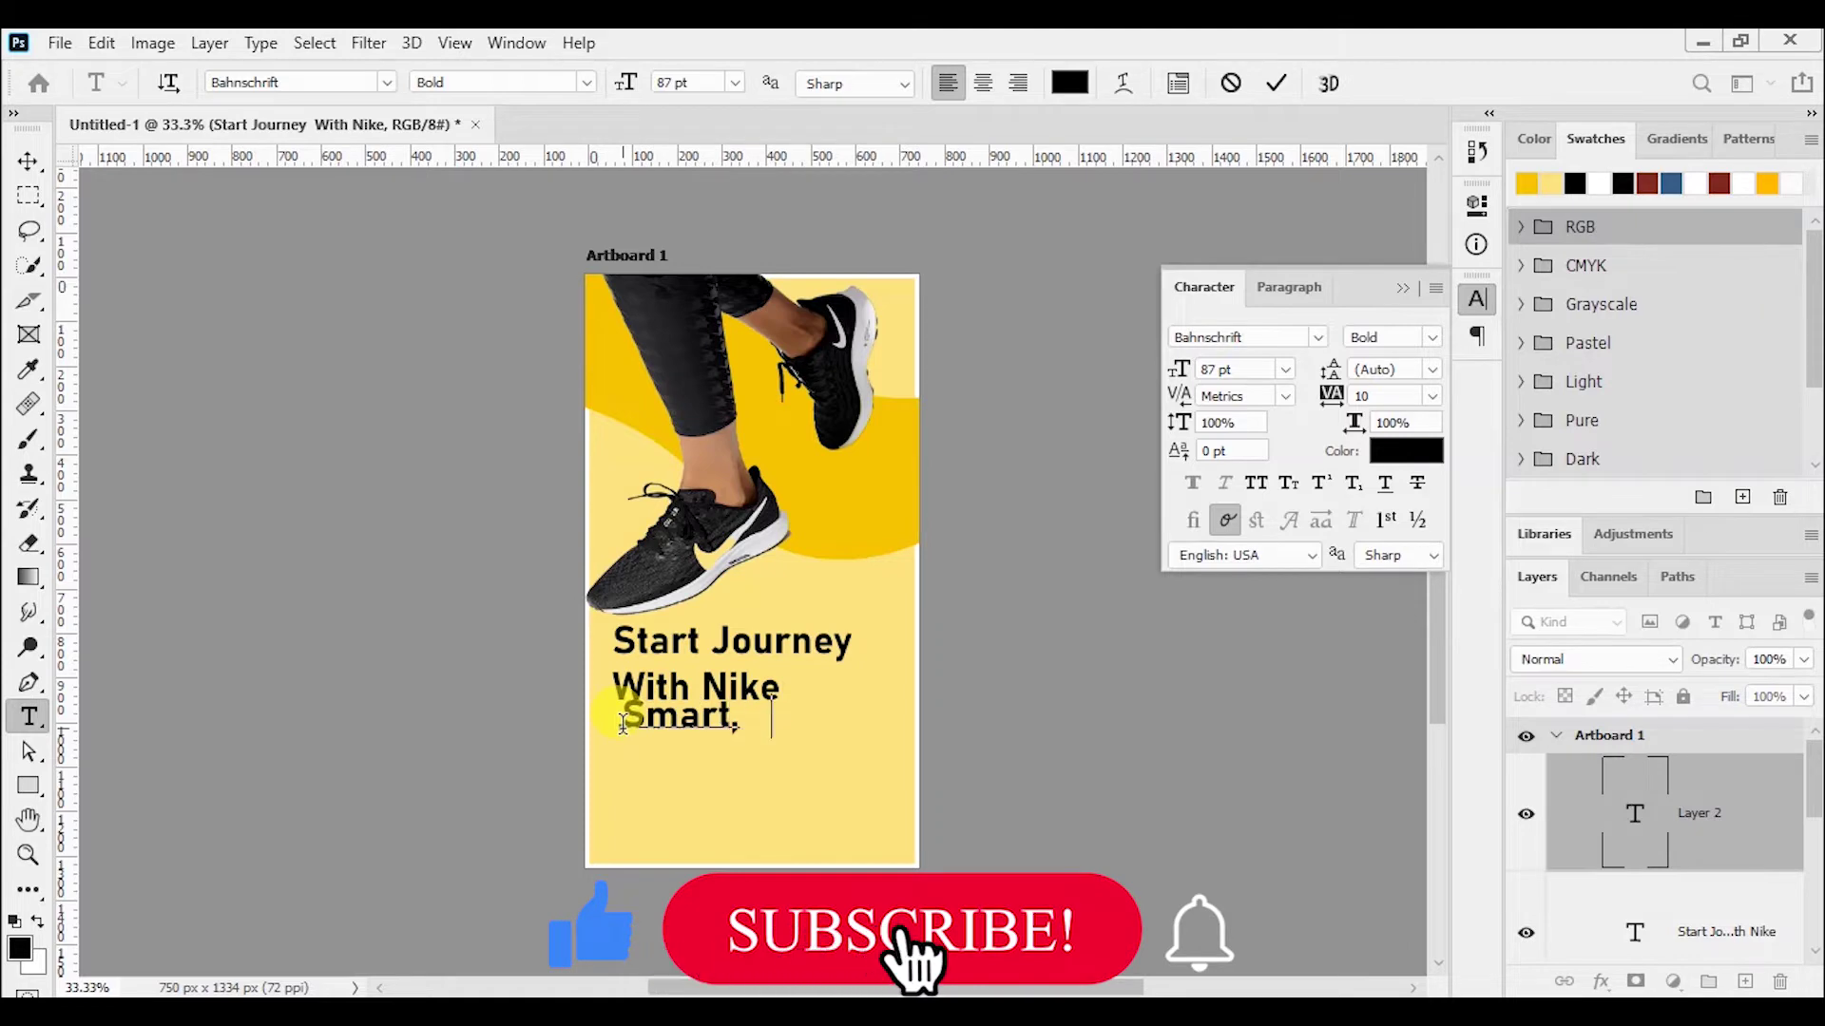
text( gergeous)
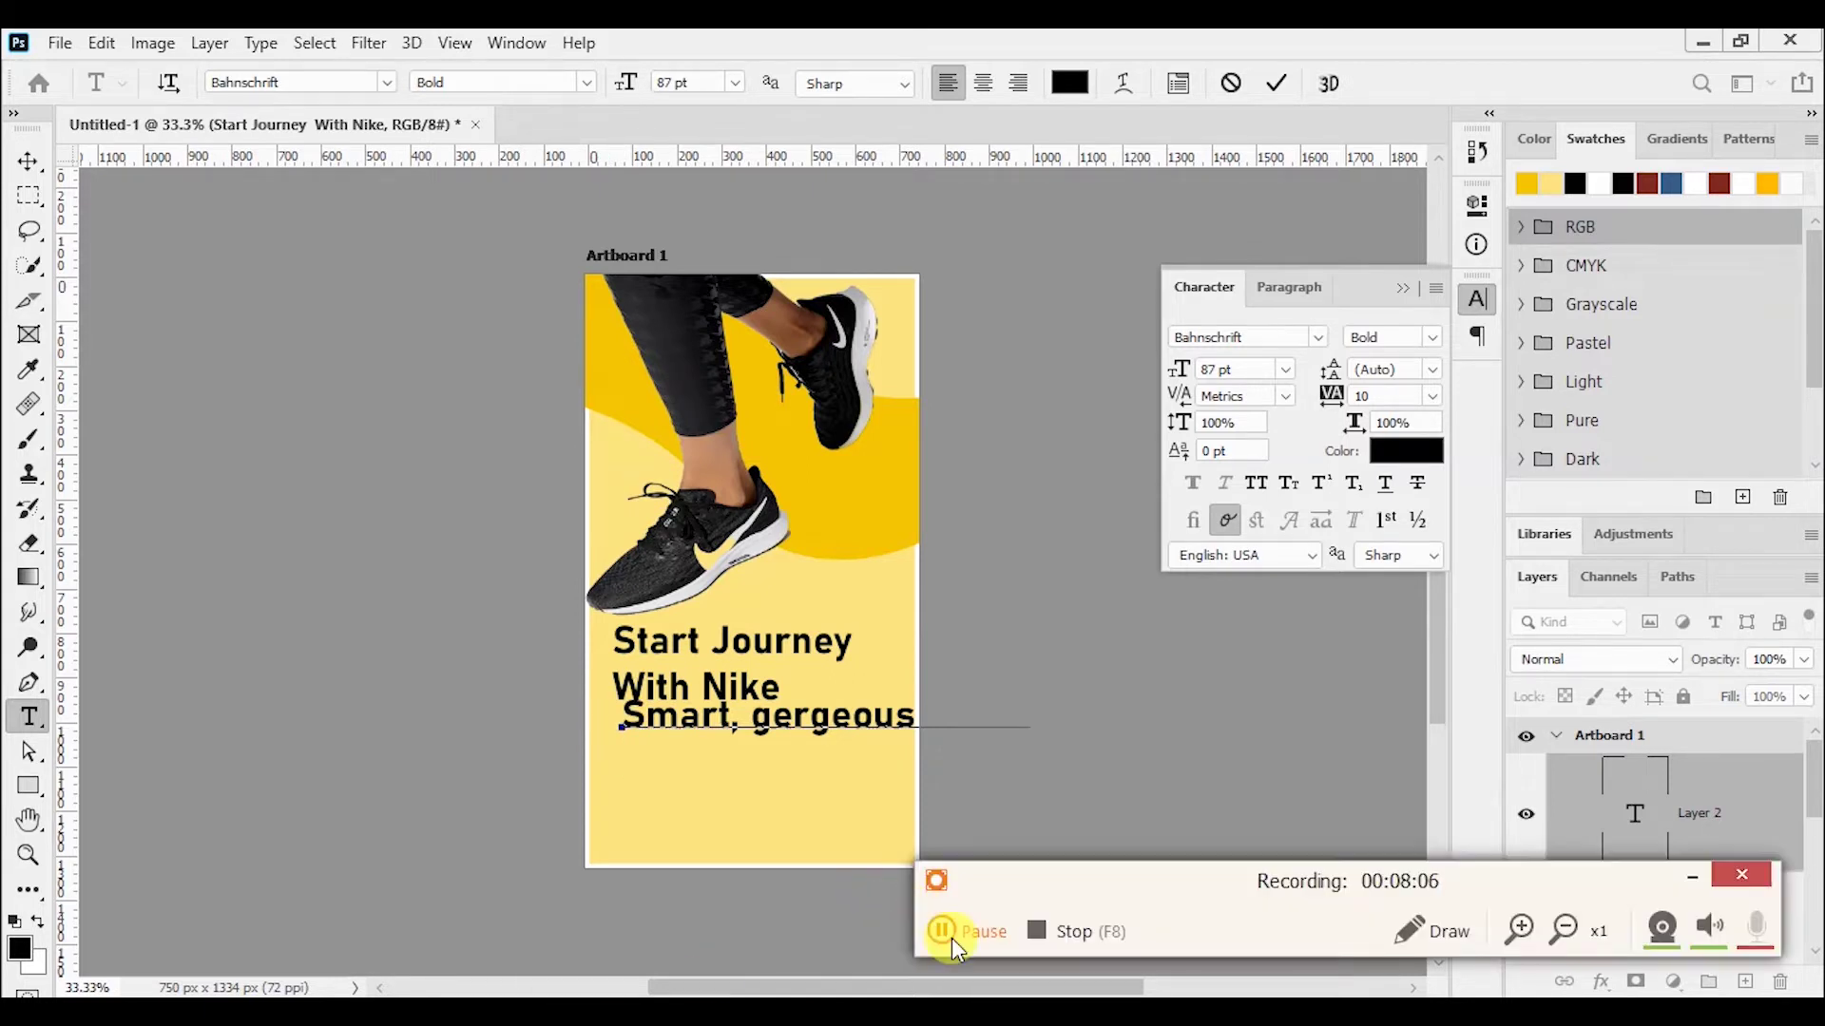
key(ctrl+a)
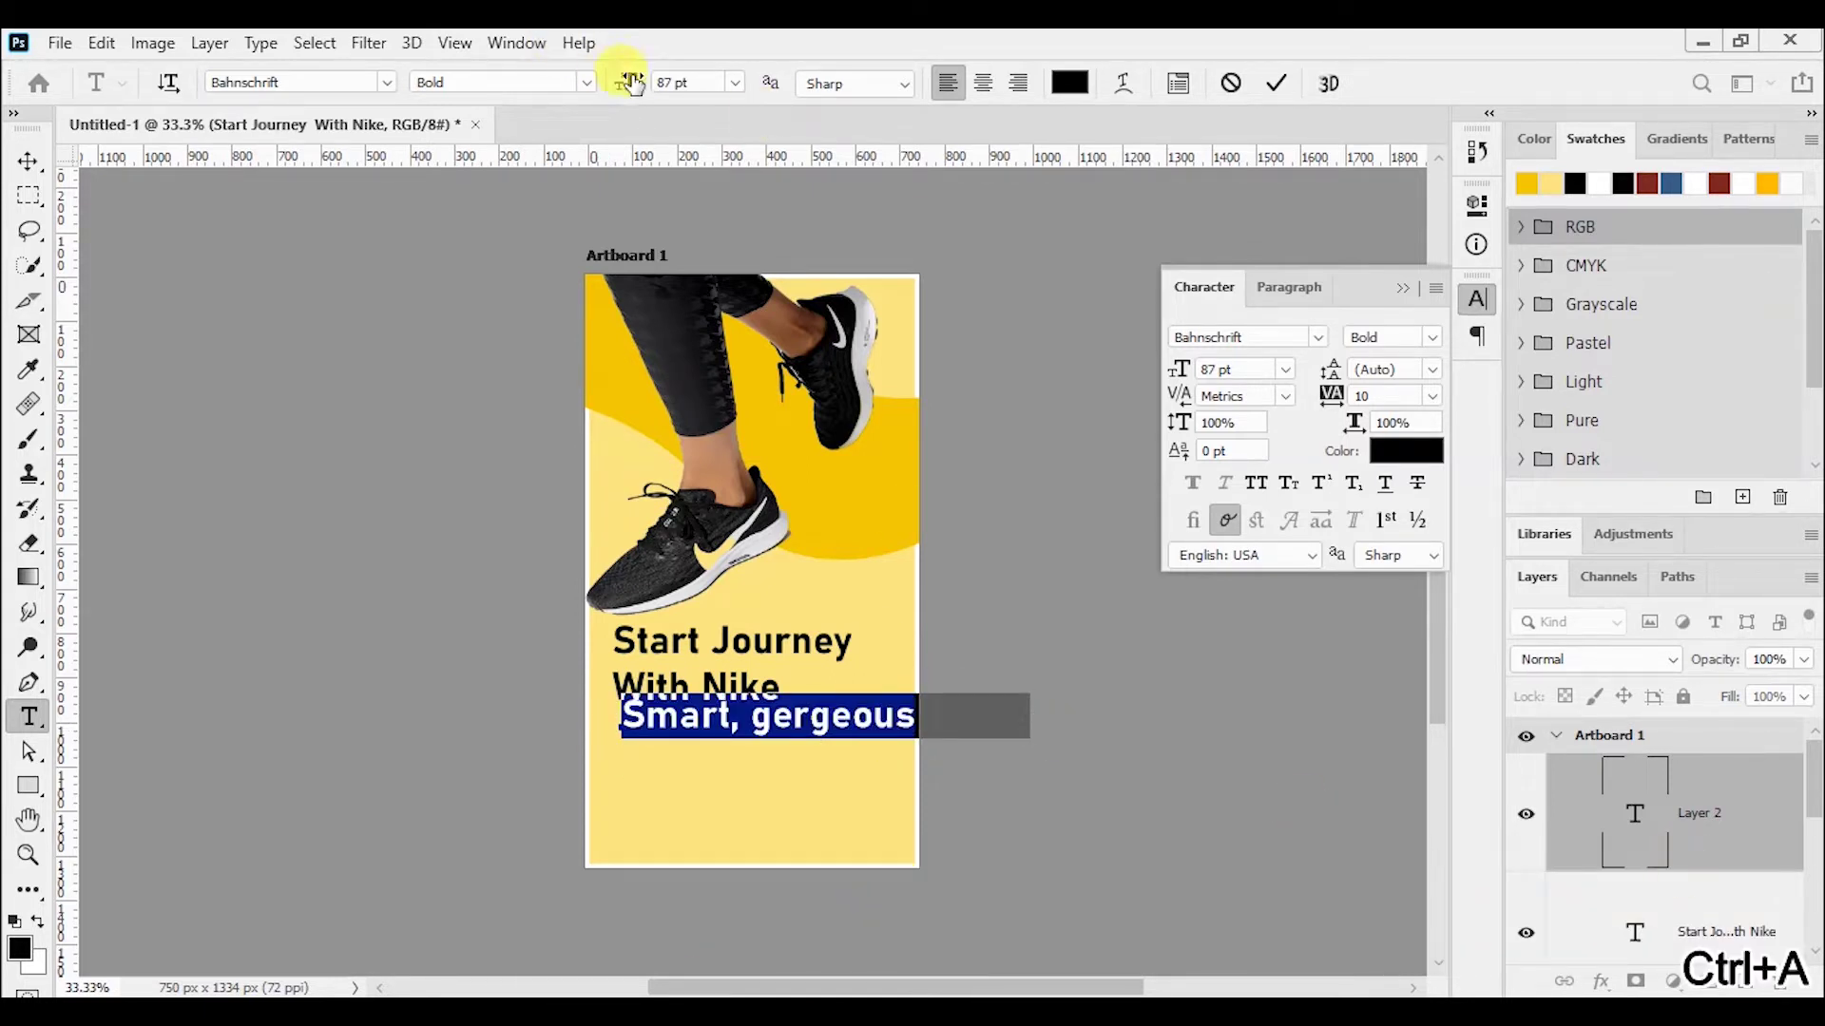
drag(632, 84, 569, 82)
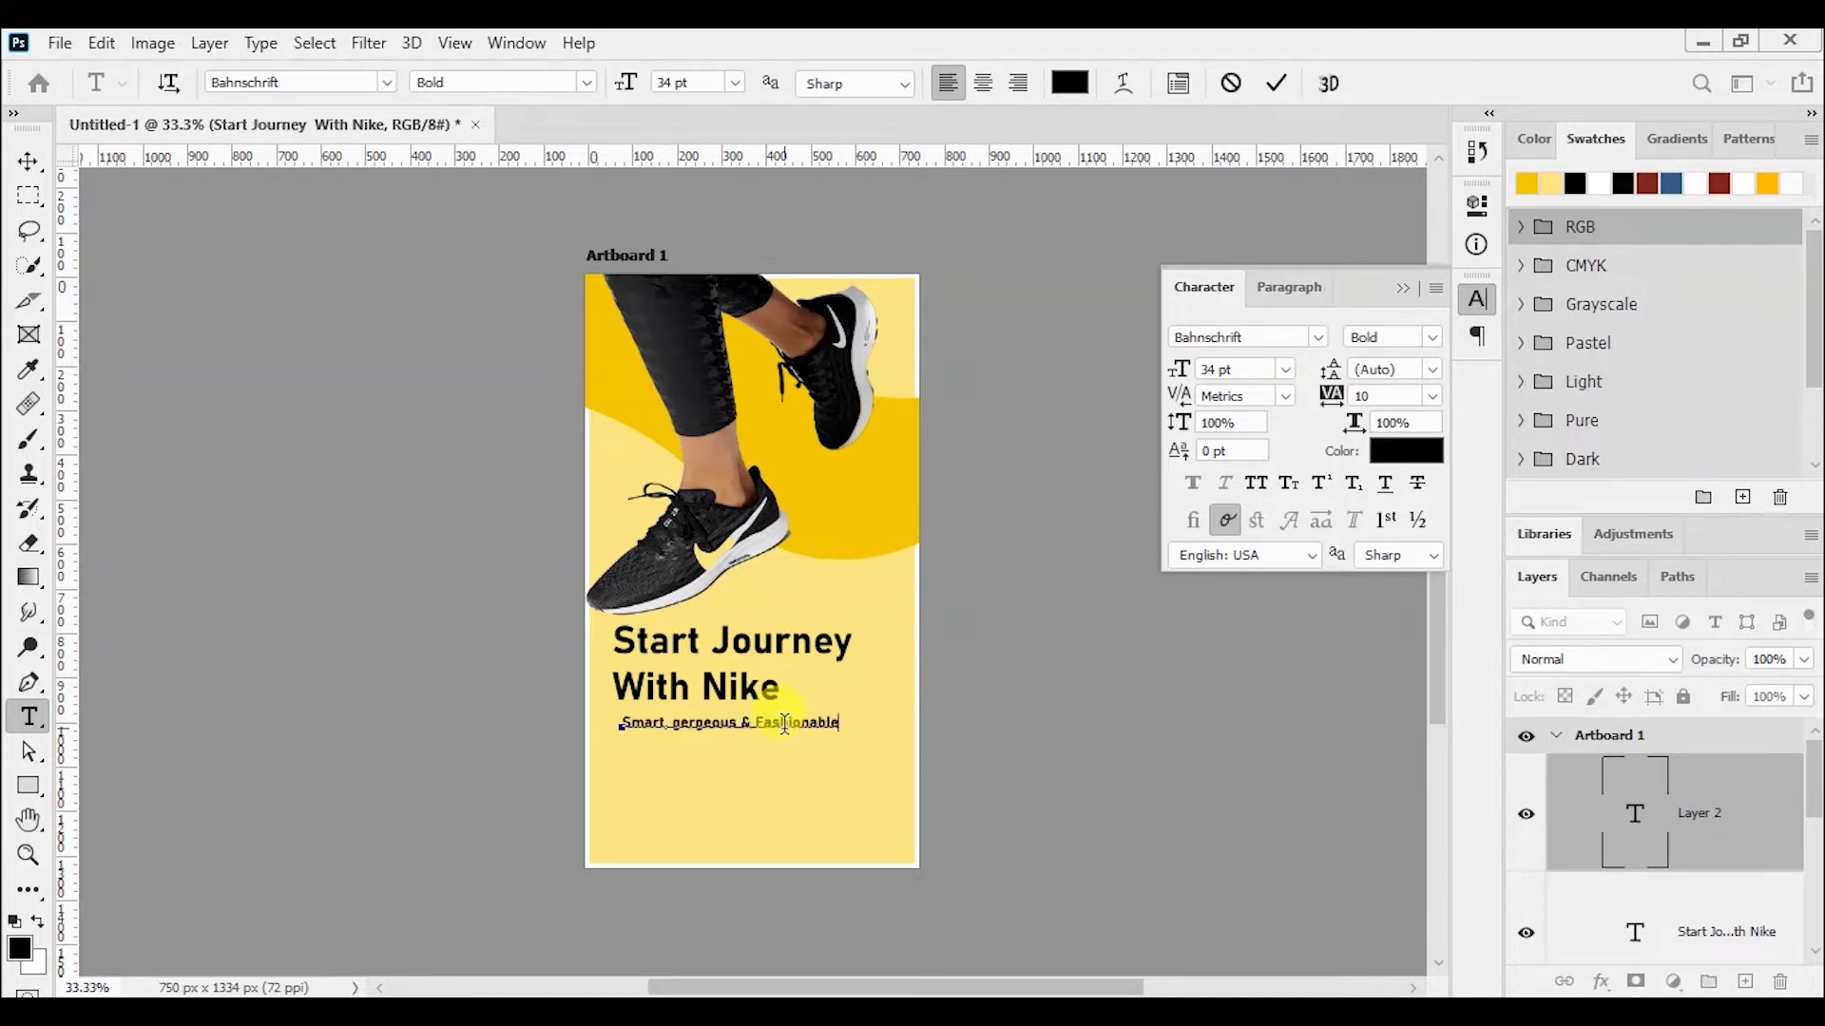
click(1291, 91)
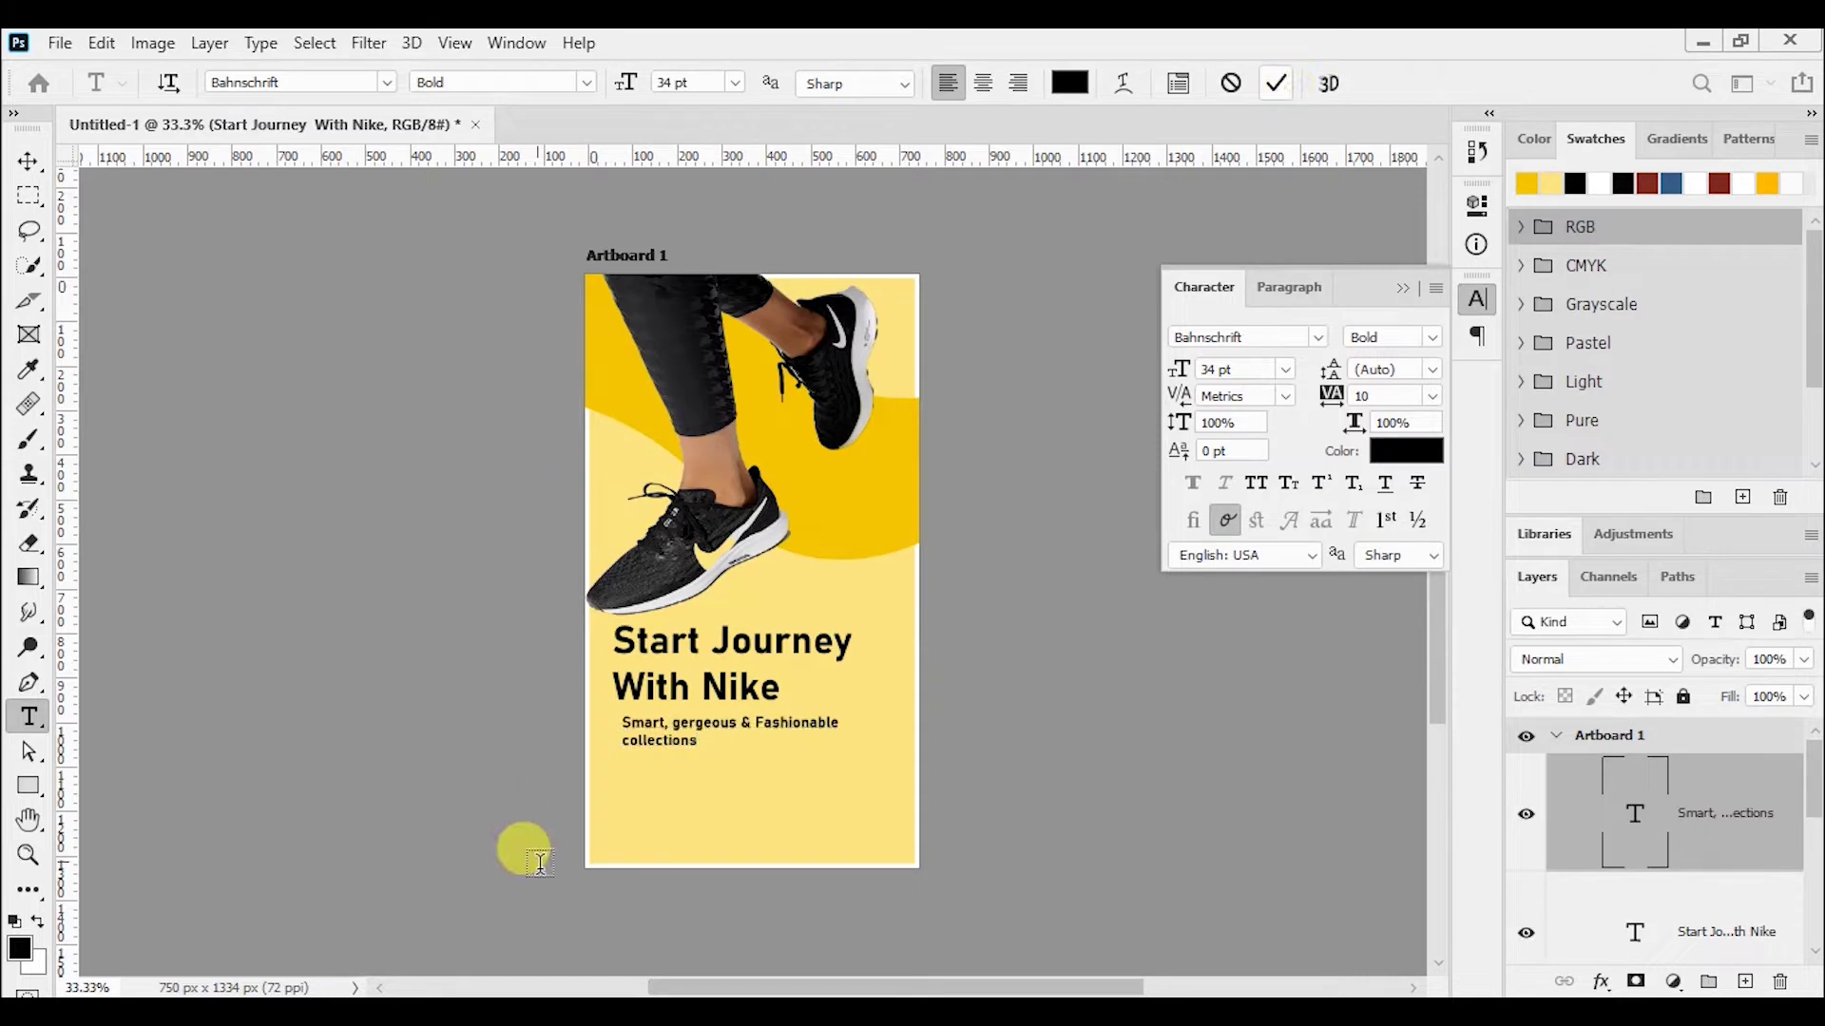
- Change the caption's font style to Light
click(684, 732)
key(ctrl+a)
click(586, 83)
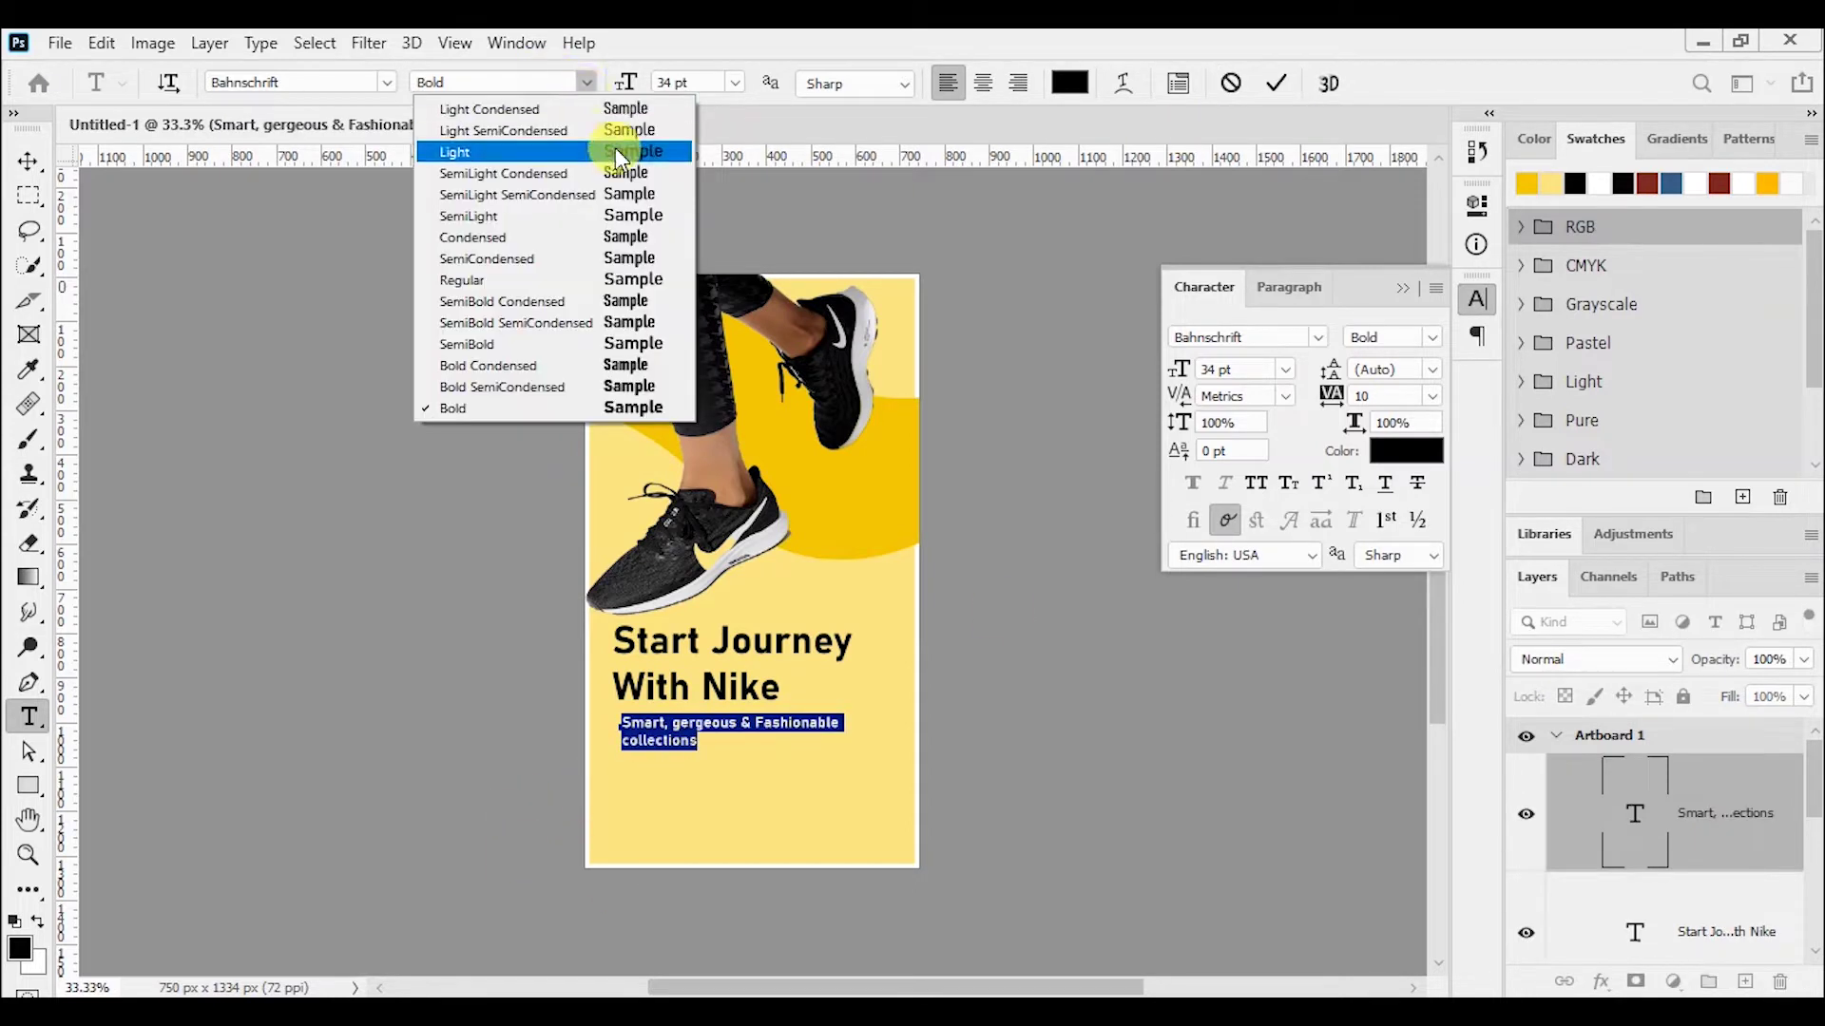
click(513, 152)
click(1277, 83)
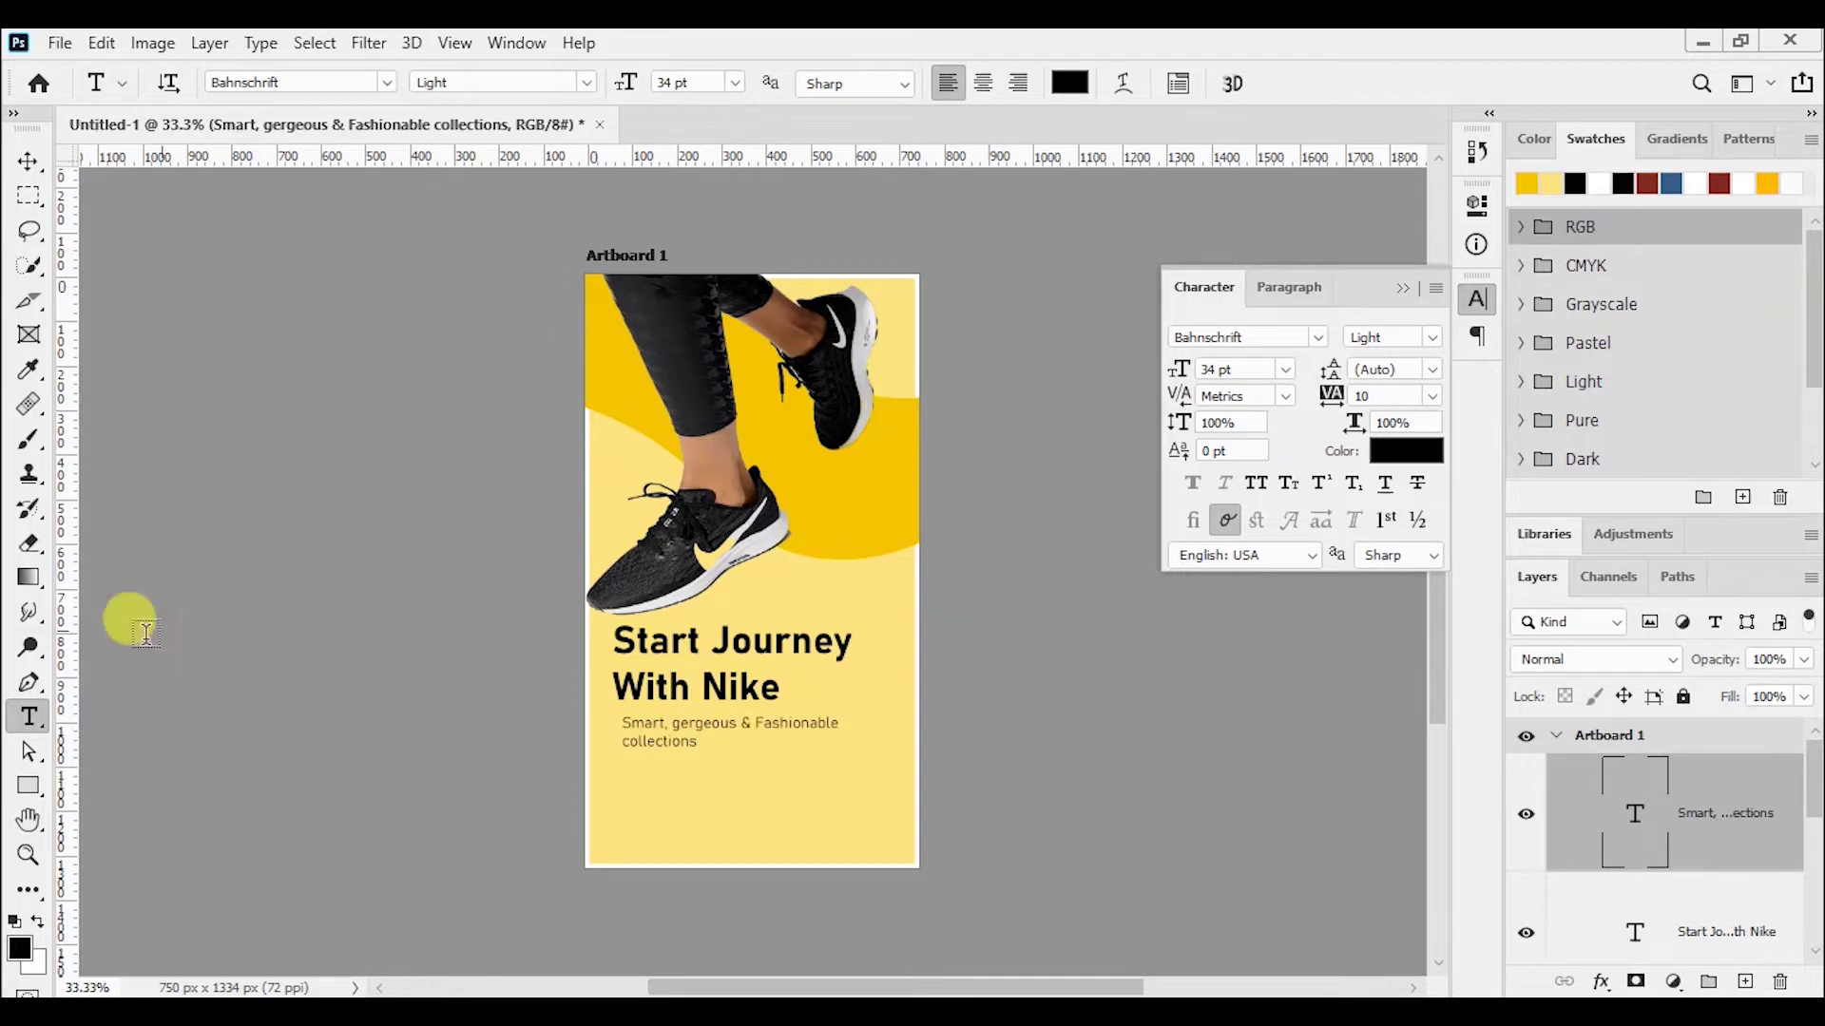
- Draw a black ellipse with no outline at the artboard's bottom edge
right_click(28, 785)
click(118, 829)
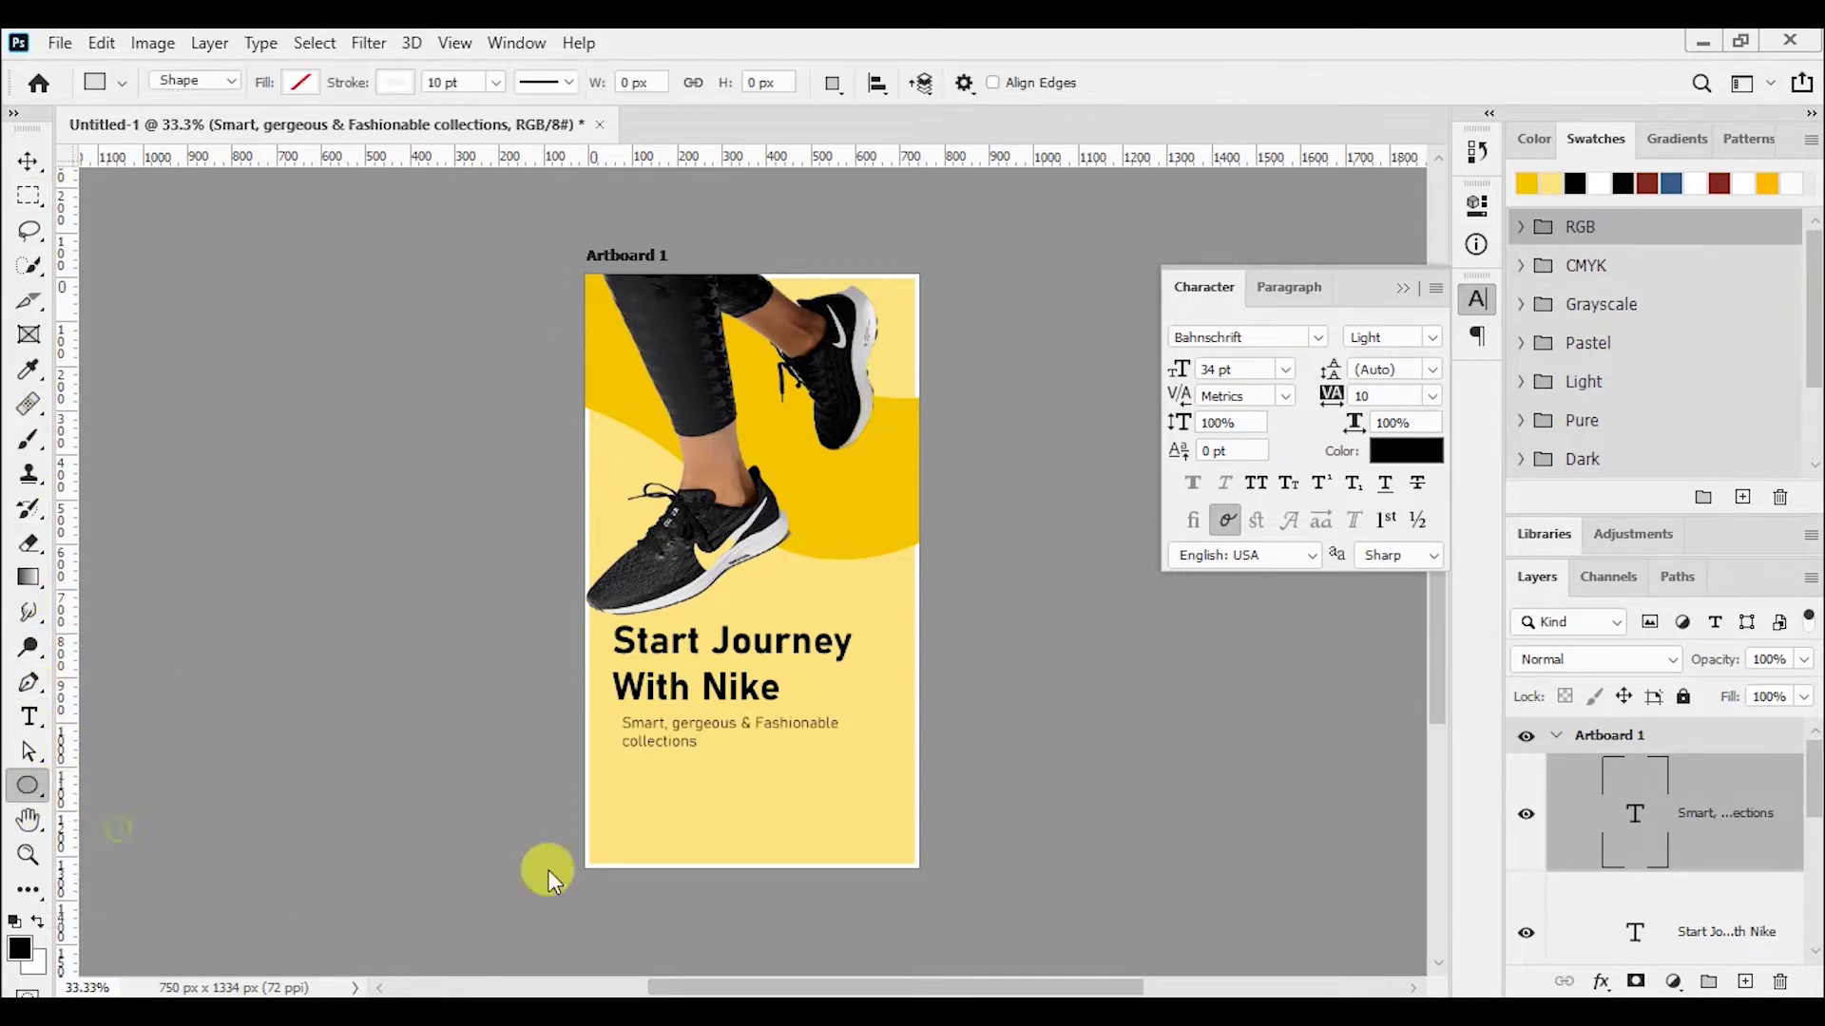
drag(670, 805, 823, 929)
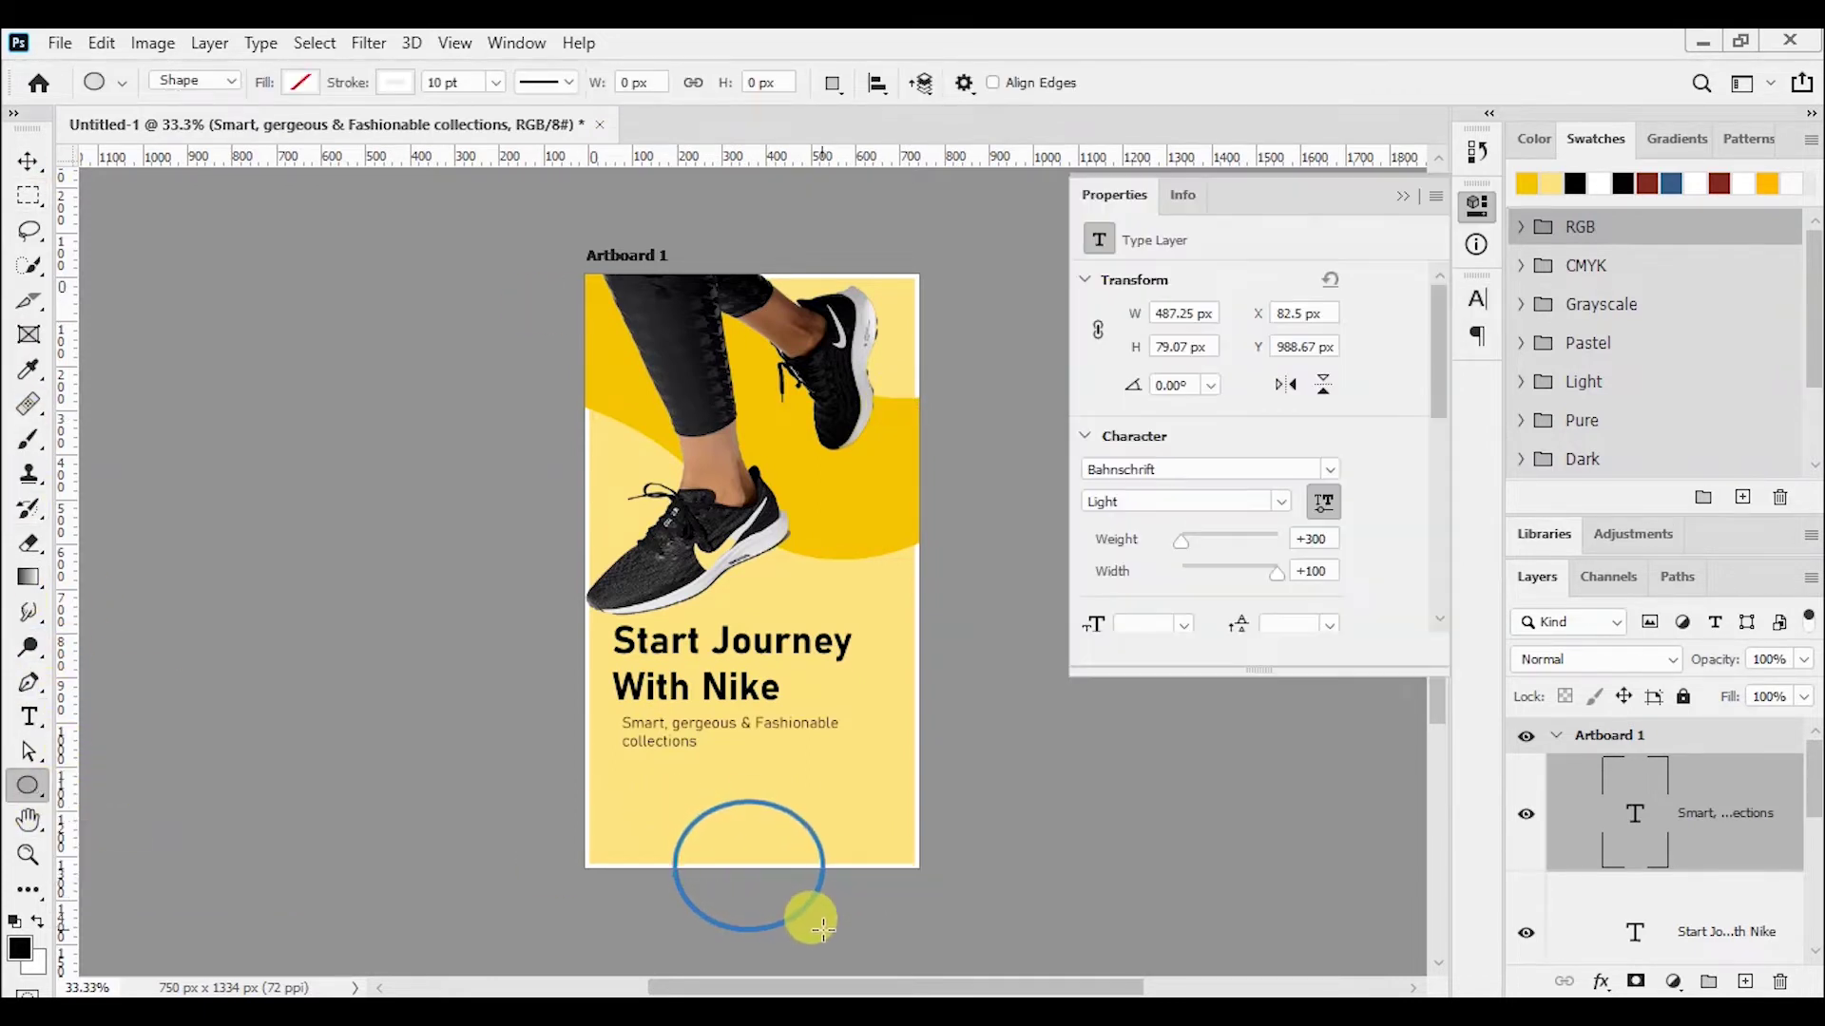
click(1097, 406)
click(1150, 549)
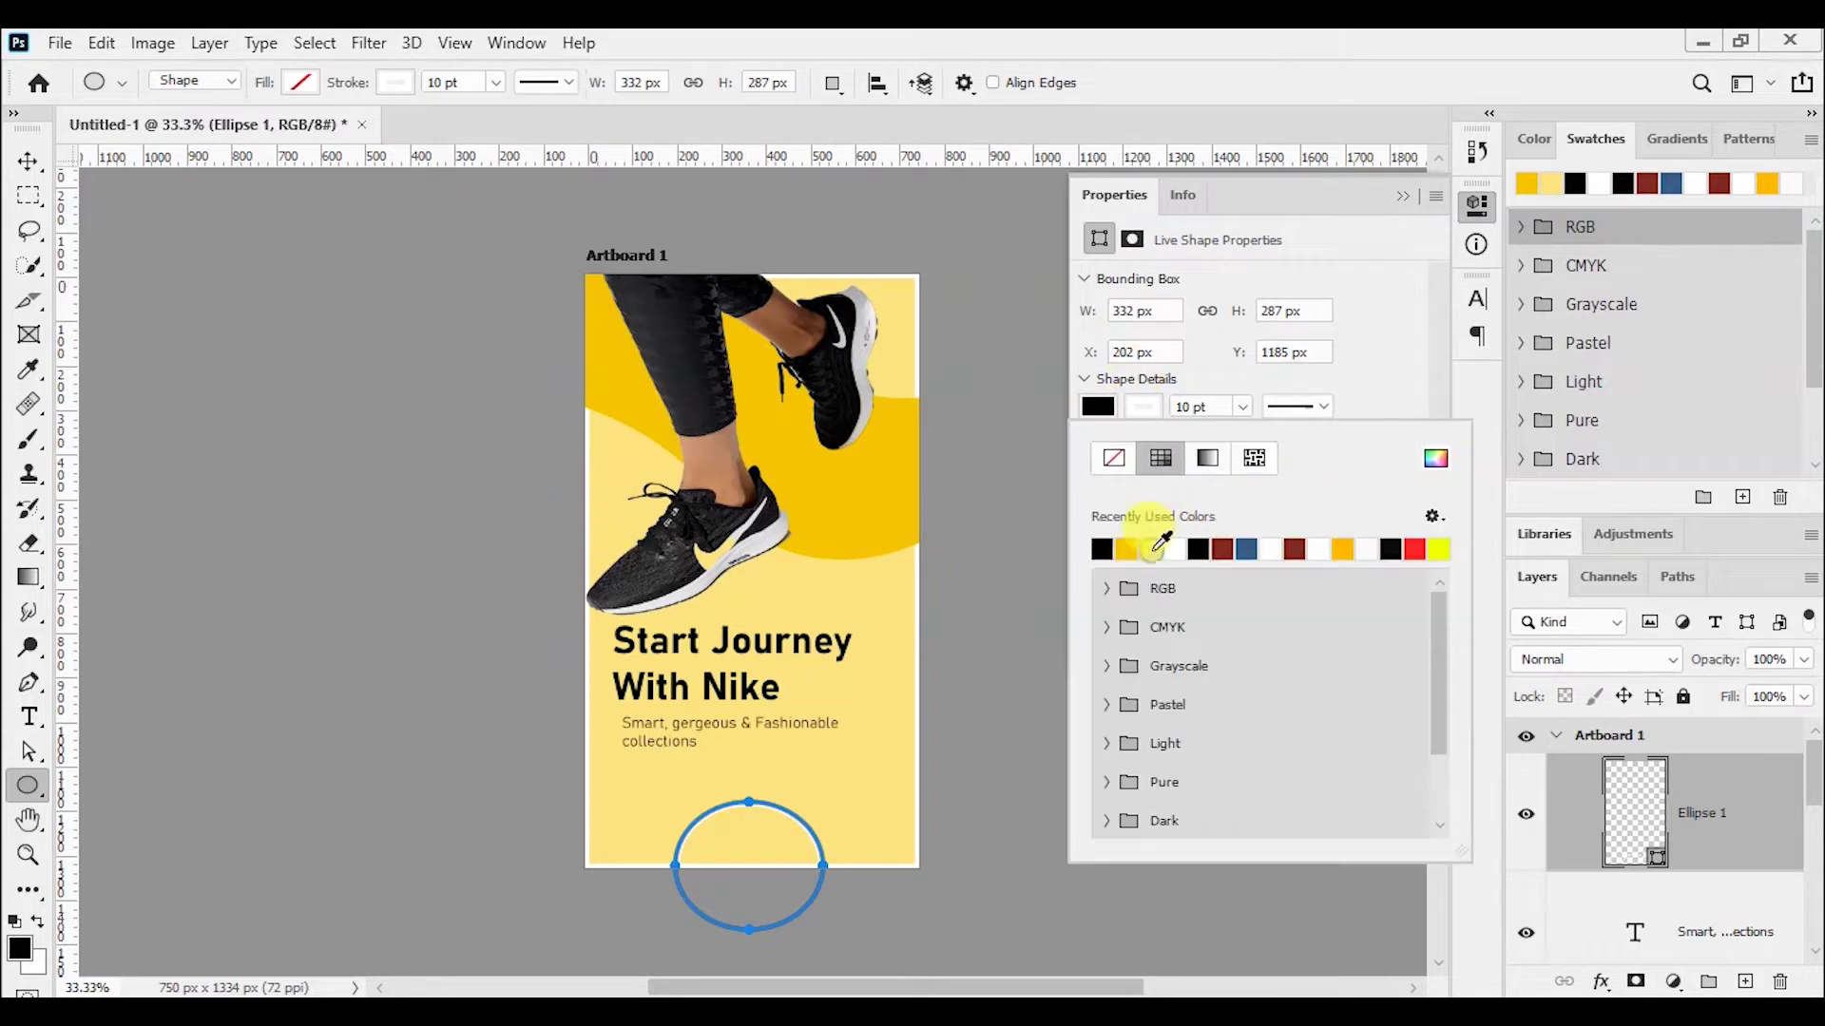
click(1144, 406)
click(1113, 458)
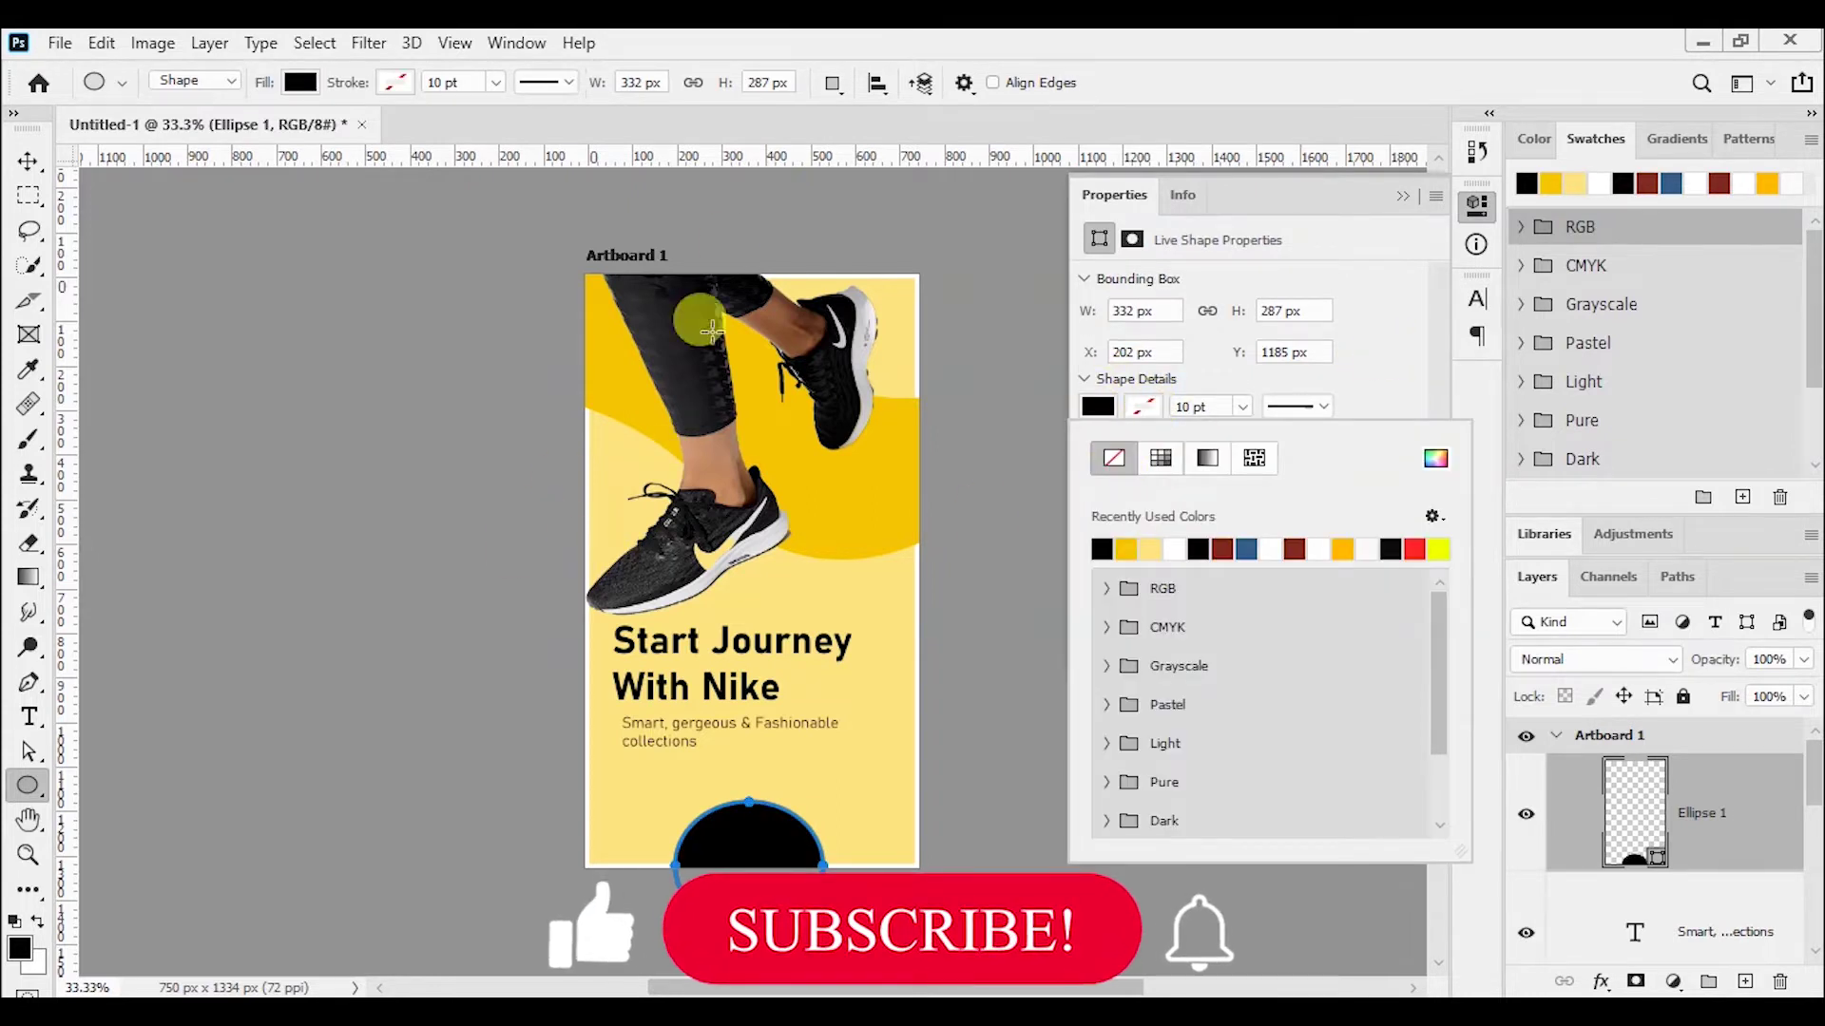
click(28, 161)
drag(754, 842, 750, 844)
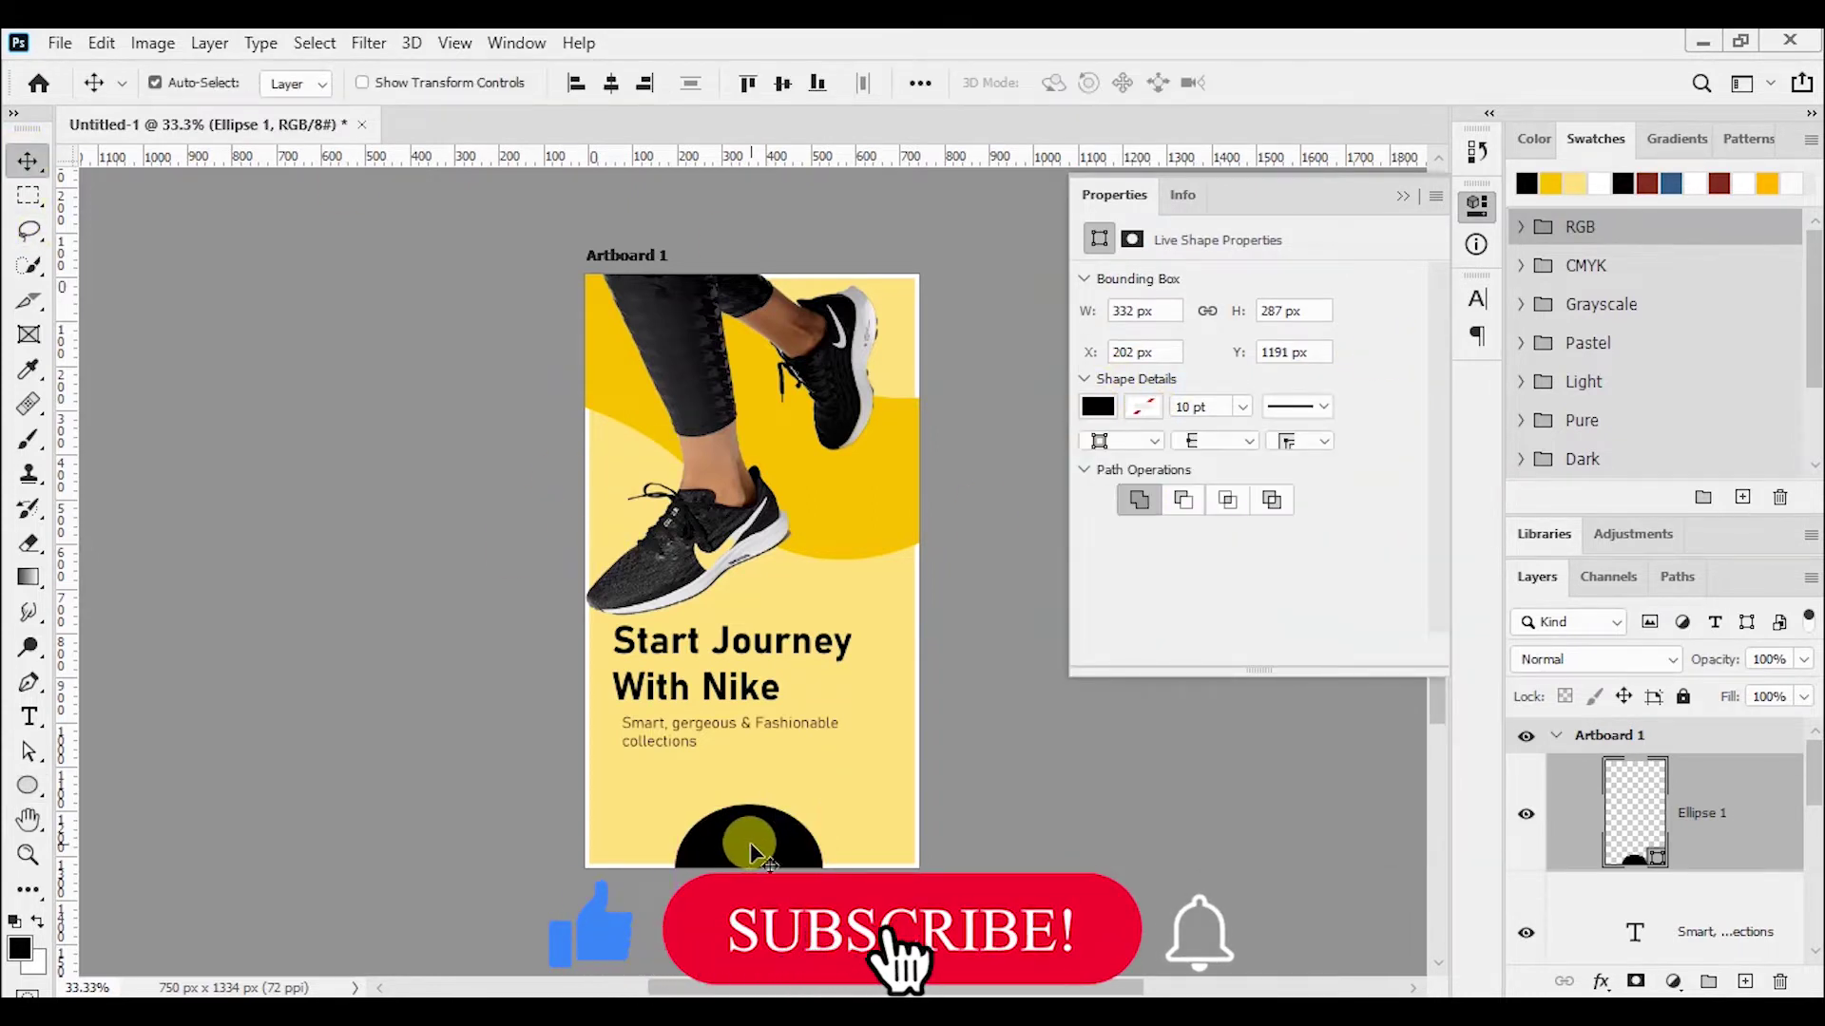
- Add a white 55 pt 'Start' label and move it onto the black half-circle
click(29, 717)
click(730, 779)
text(Start)
key(ctrl+a)
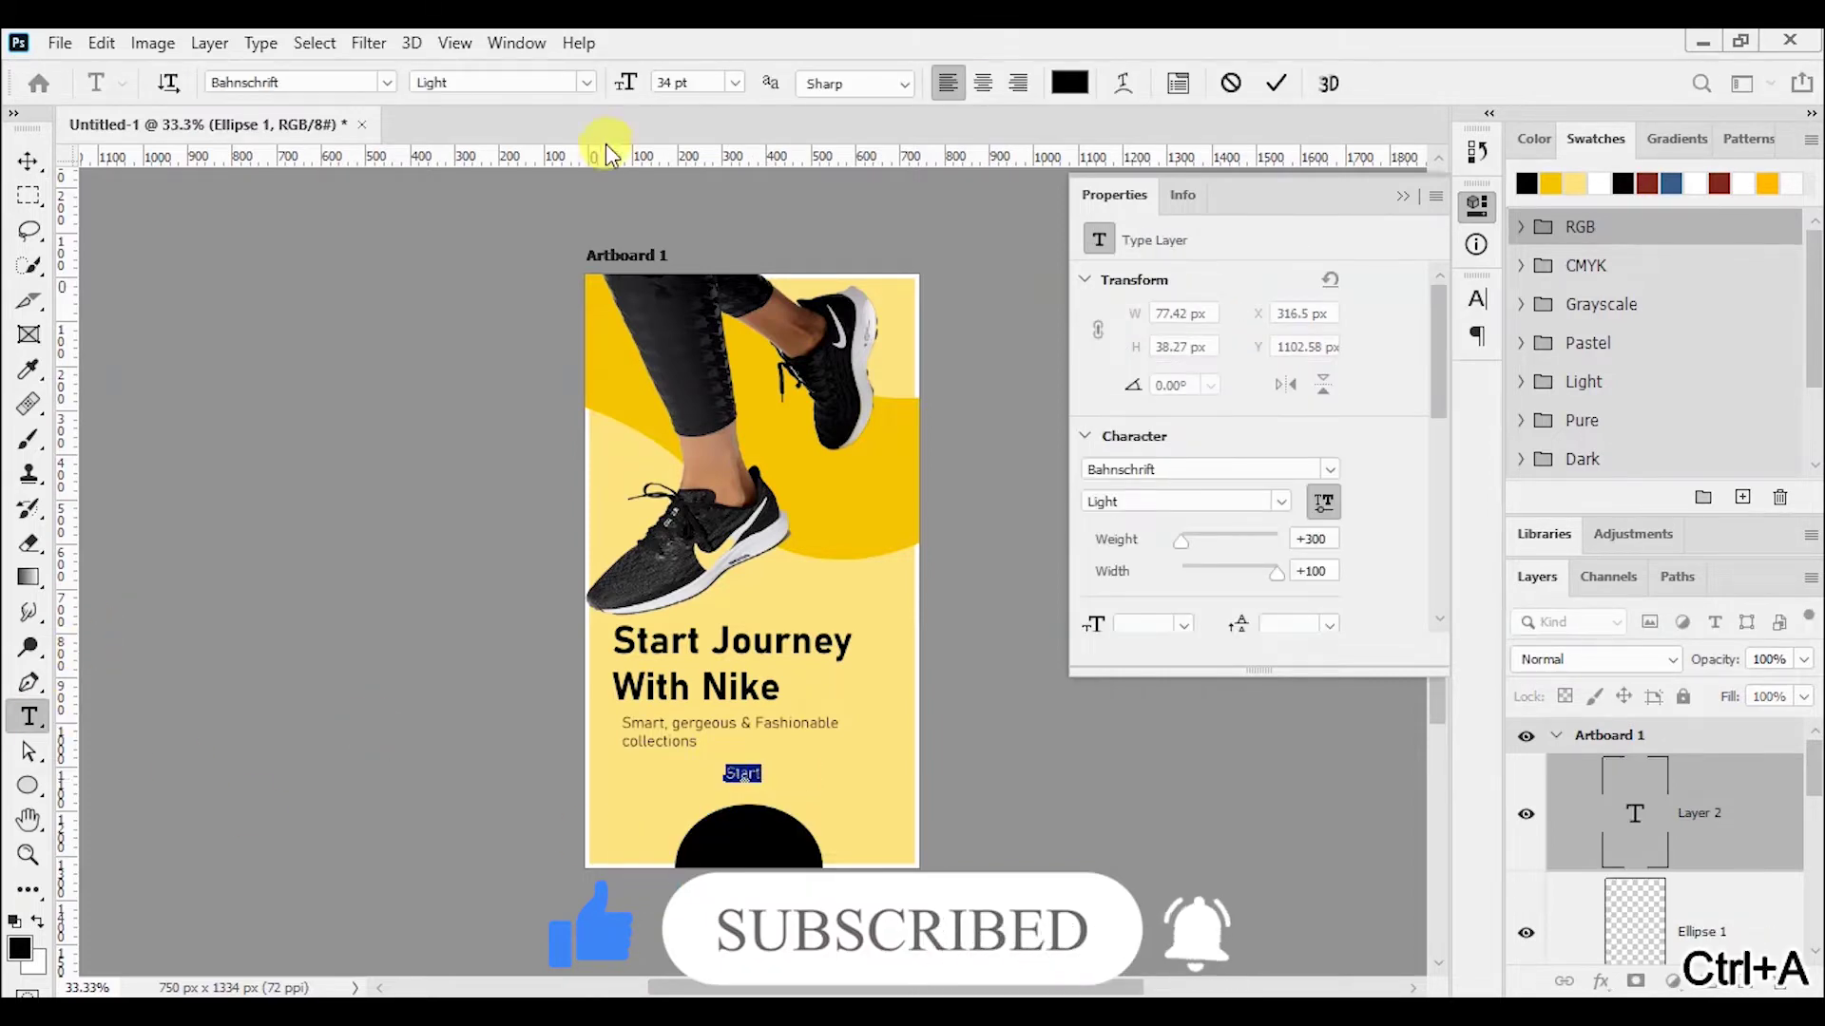
drag(627, 88, 654, 83)
click(1069, 82)
click(20, 532)
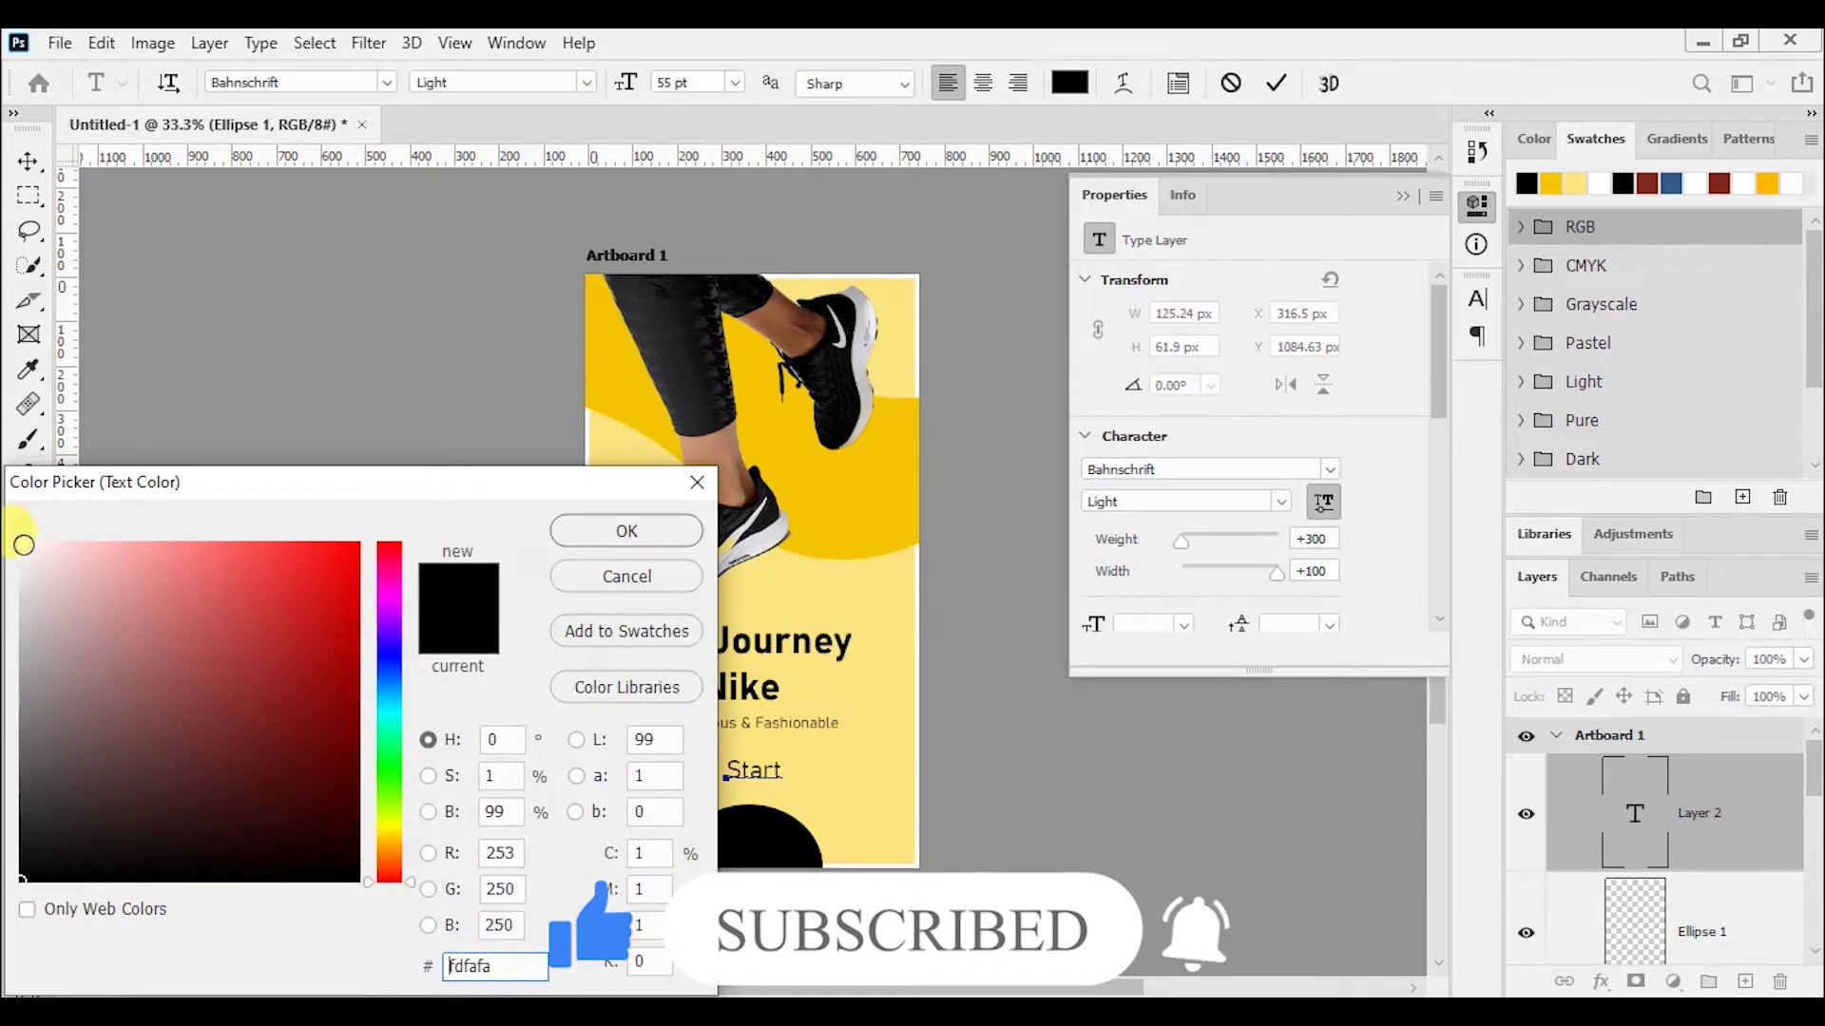
click(677, 533)
click(1276, 83)
key(v)
drag(765, 774, 760, 850)
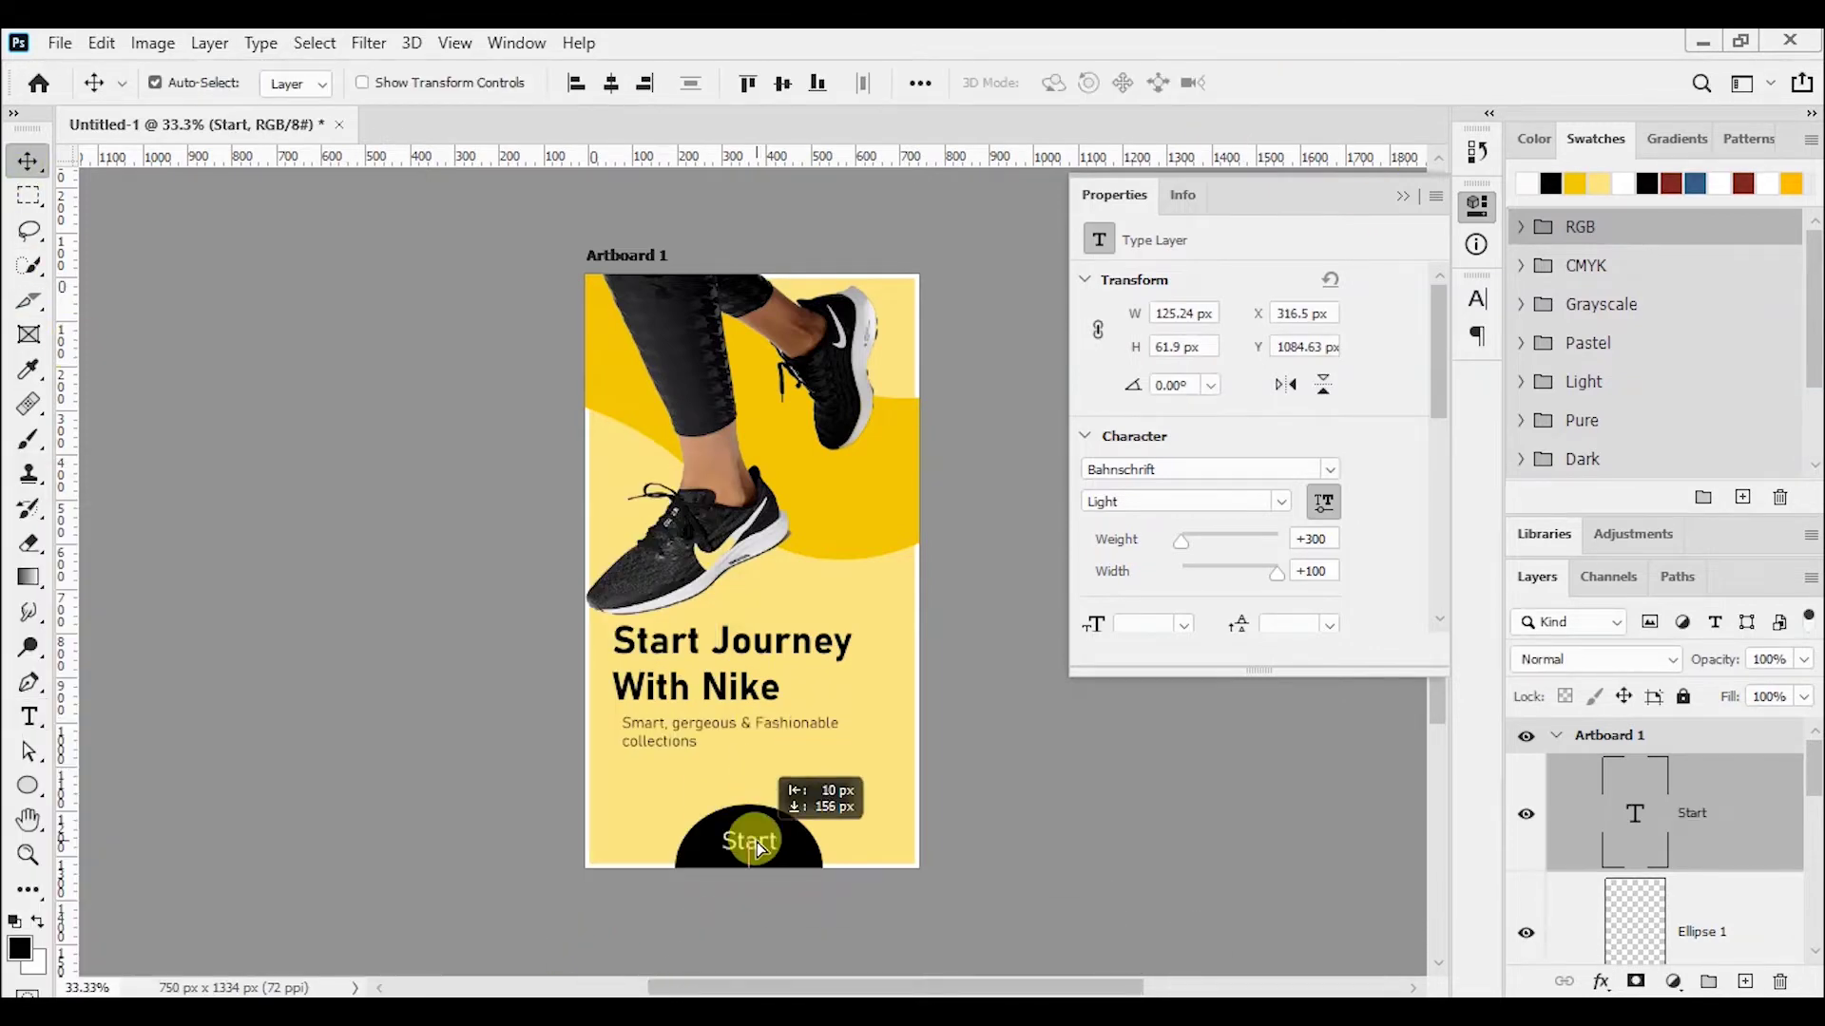
- Duplicate the black half-circle's layer
scroll(1785, 784, down, 3)
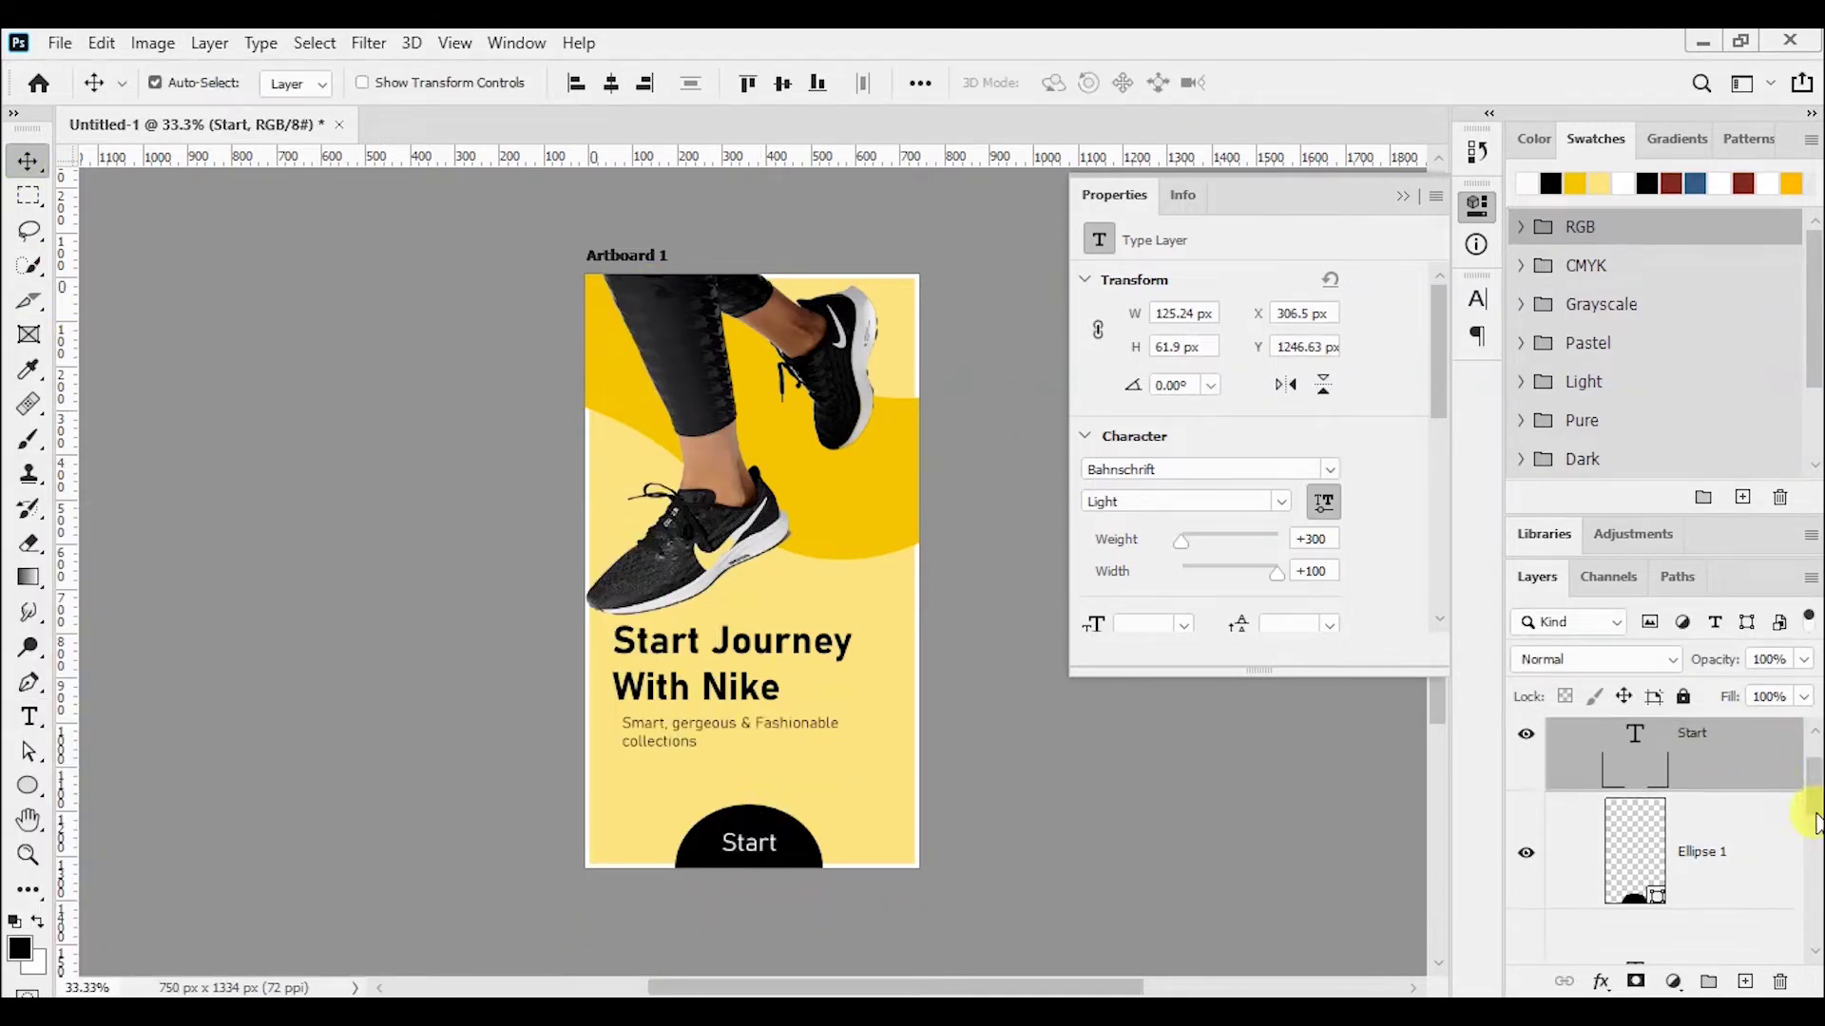
click(1784, 784)
key(ctrl+j)
- Enlarge the copied half-circle, fill it deep yellow and move it behind the black Start half-circle
key(ctrl+t)
drag(749, 805, 749, 793)
drag(674, 861, 662, 864)
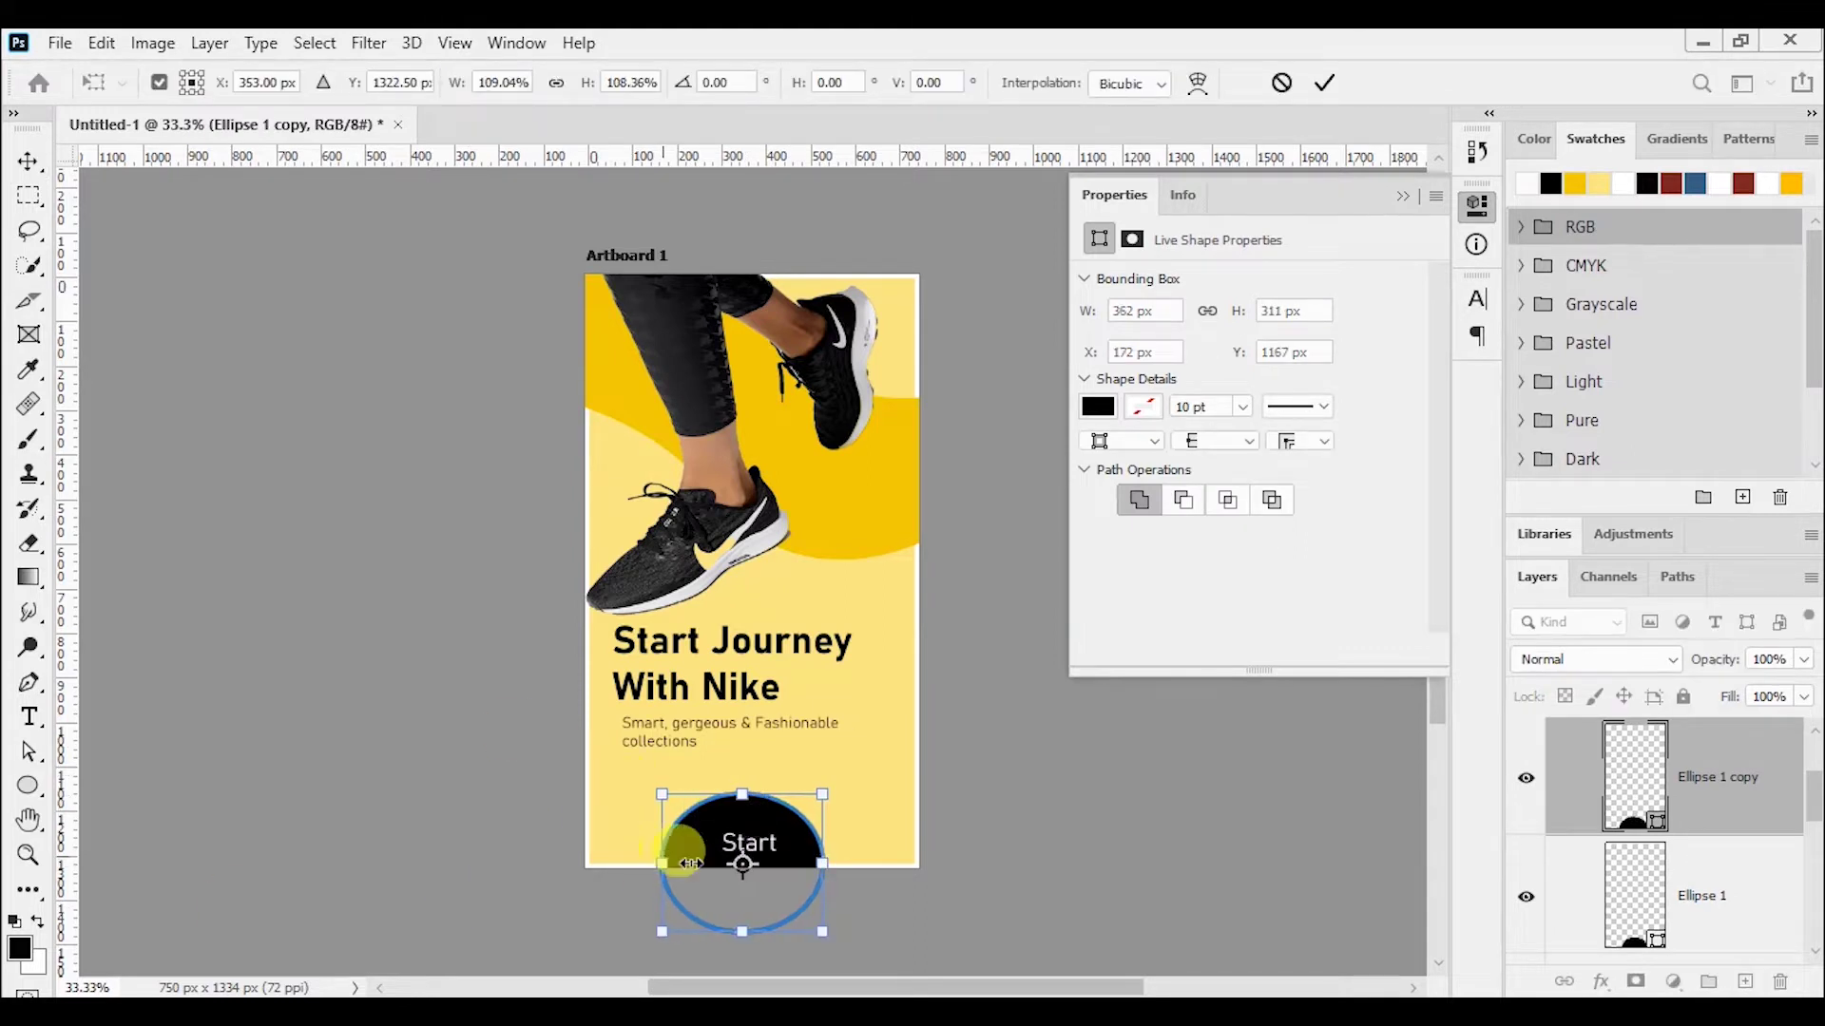
click(1324, 92)
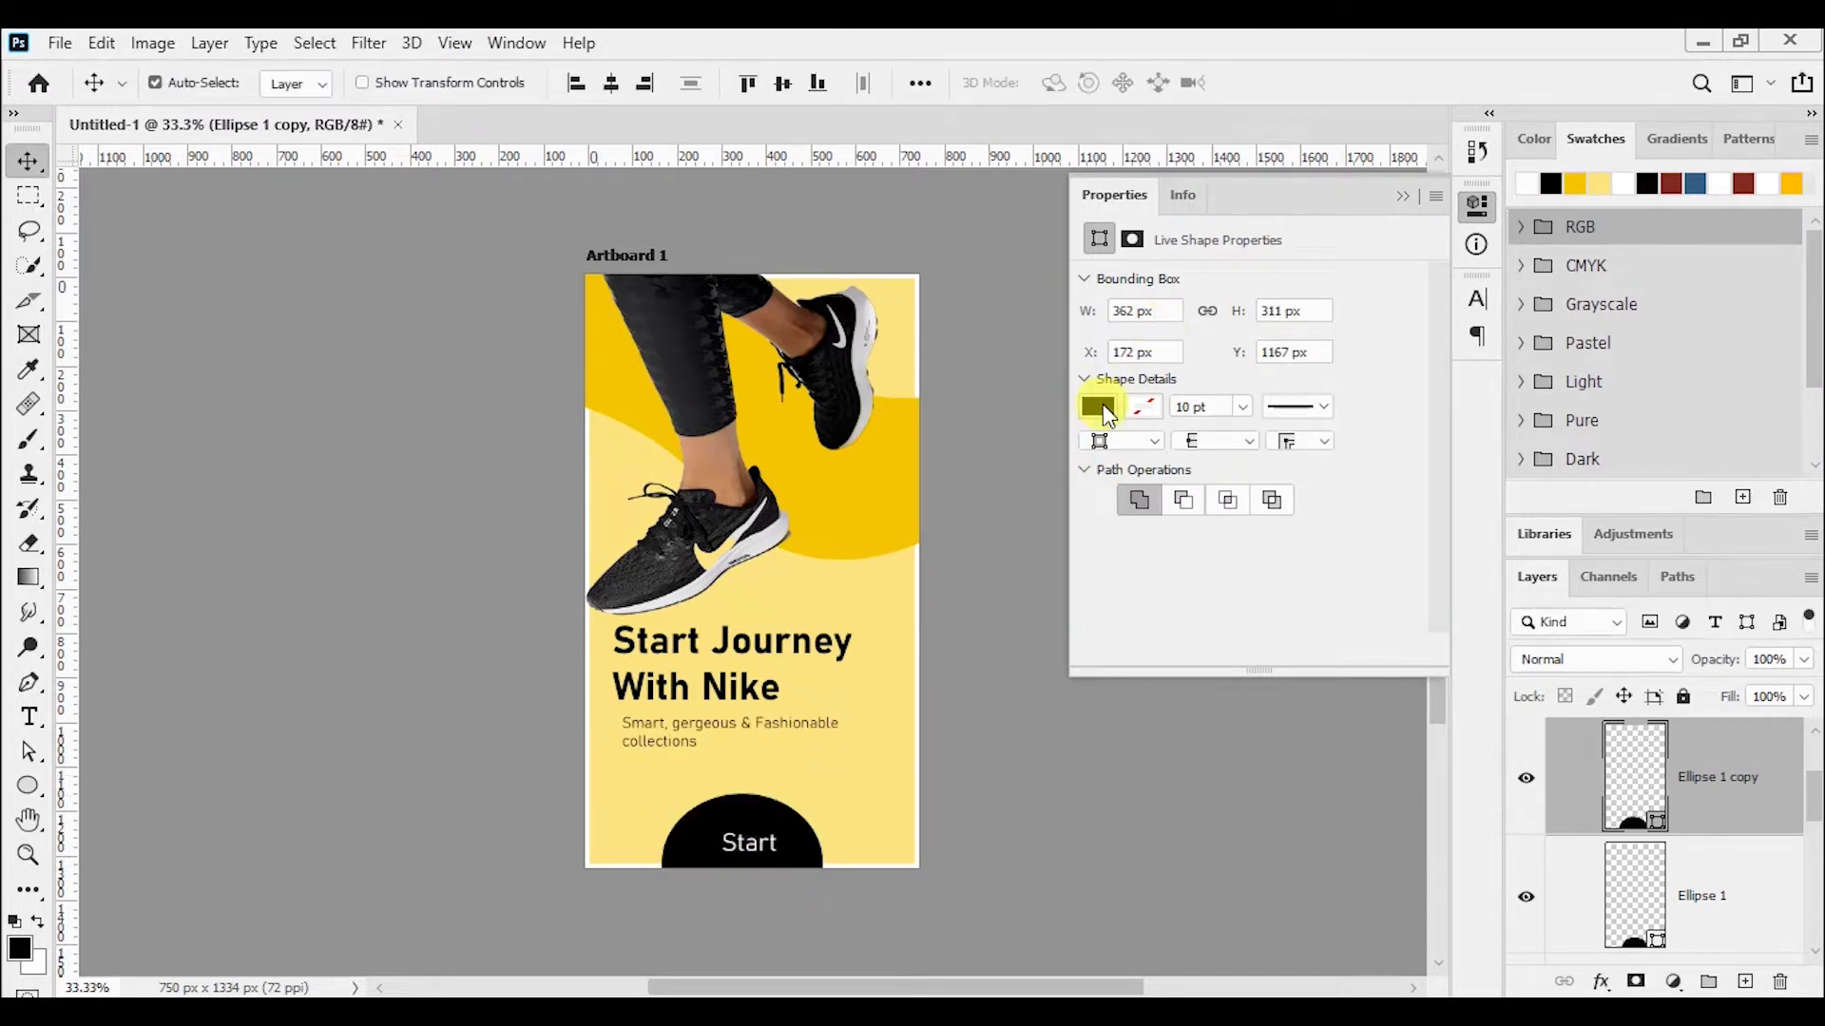
click(1098, 407)
click(1152, 537)
click(36, 163)
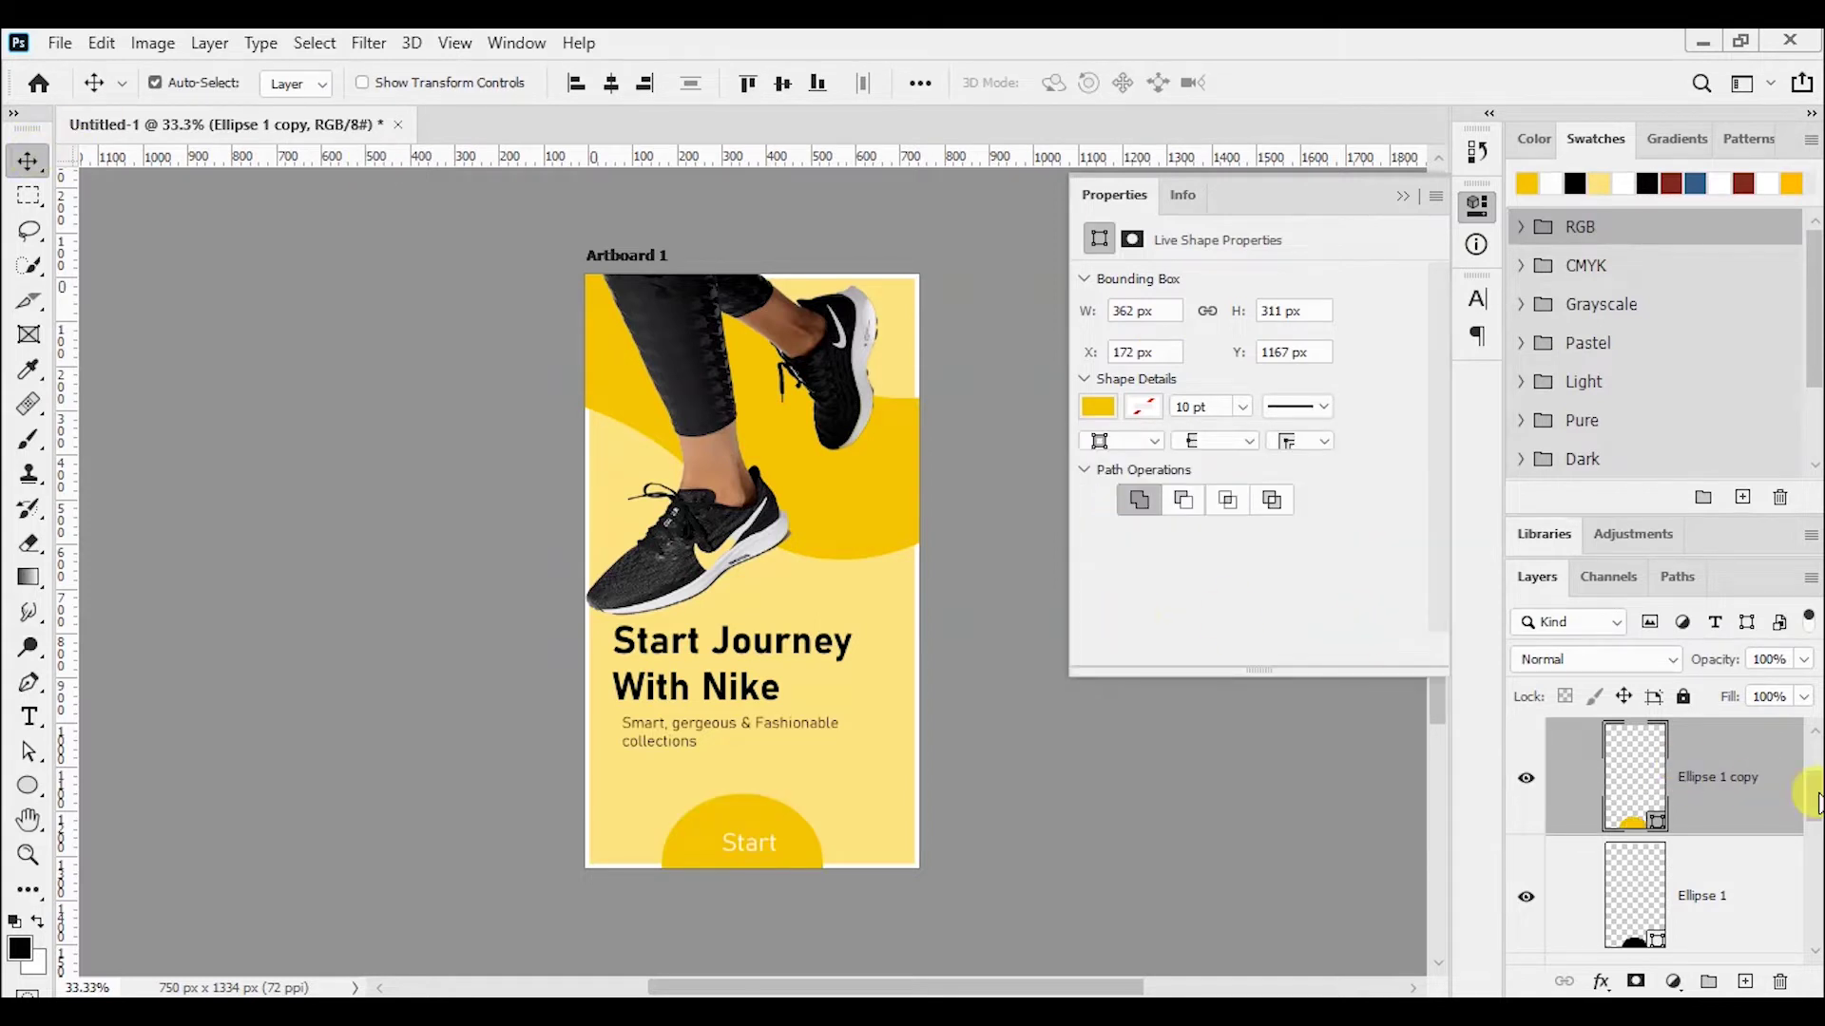
drag(1691, 725, 1691, 977)
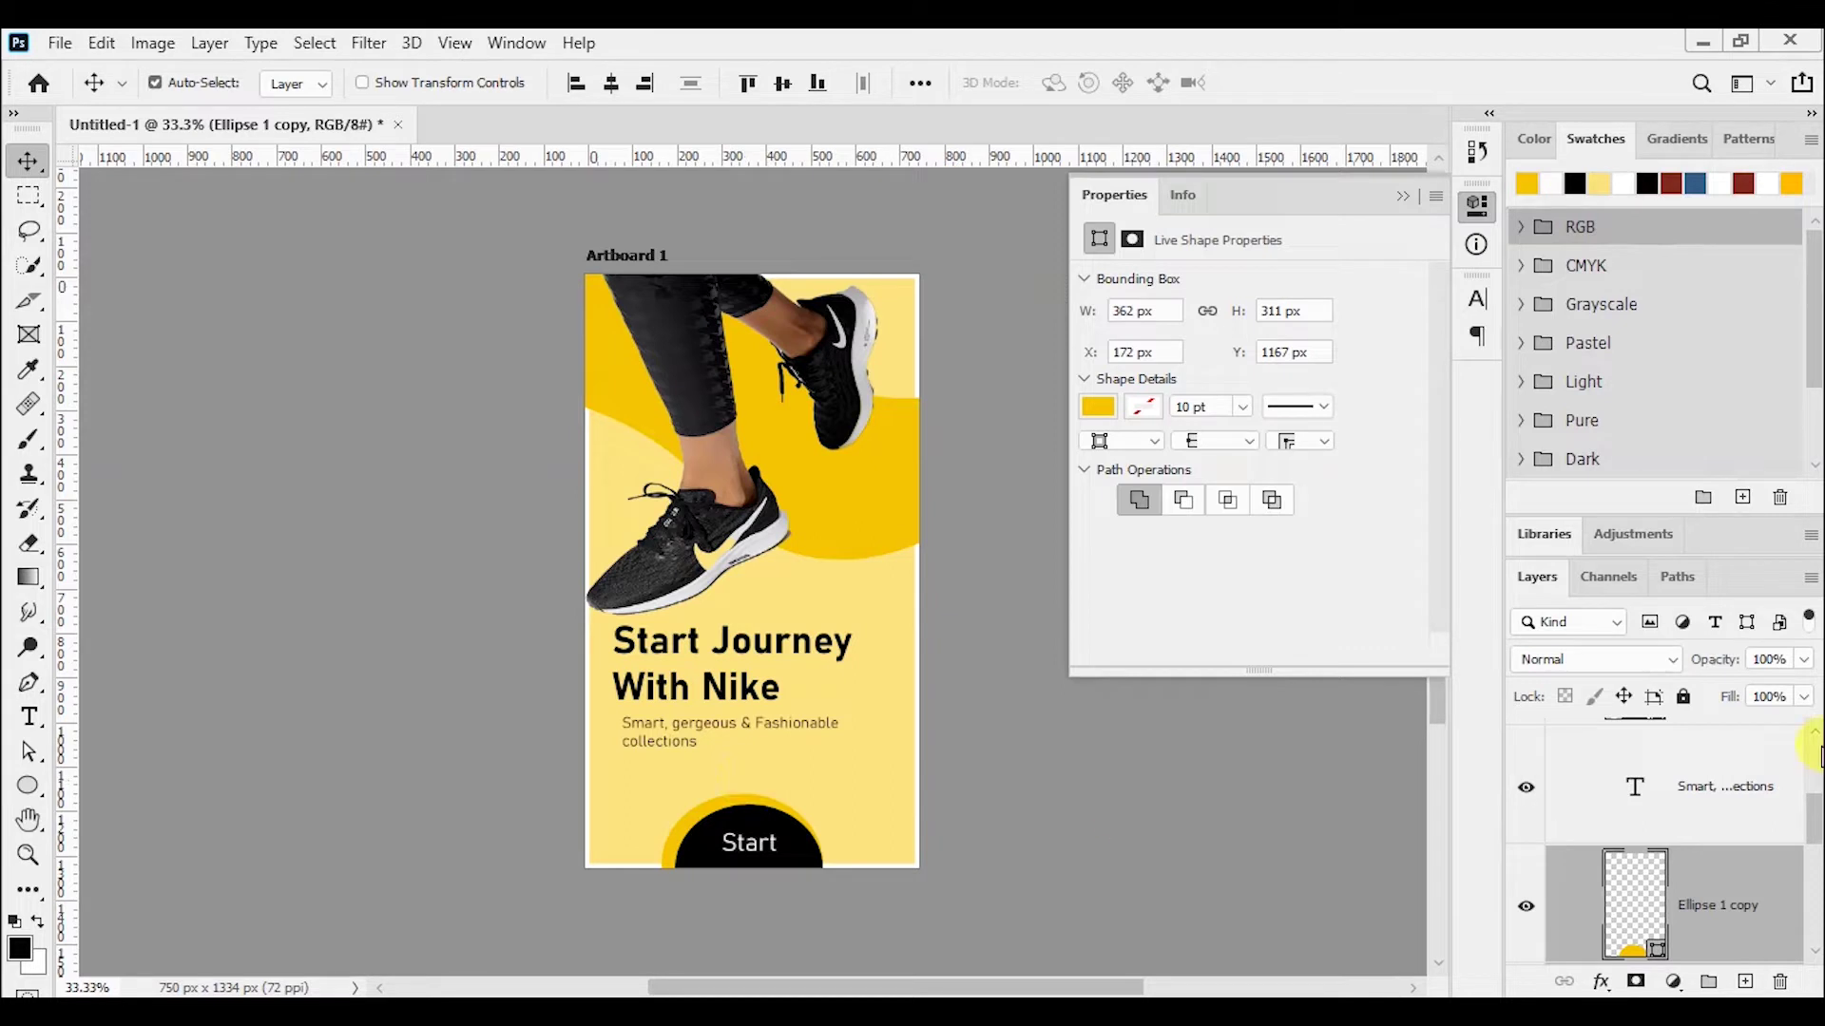
drag(1817, 803, 1817, 824)
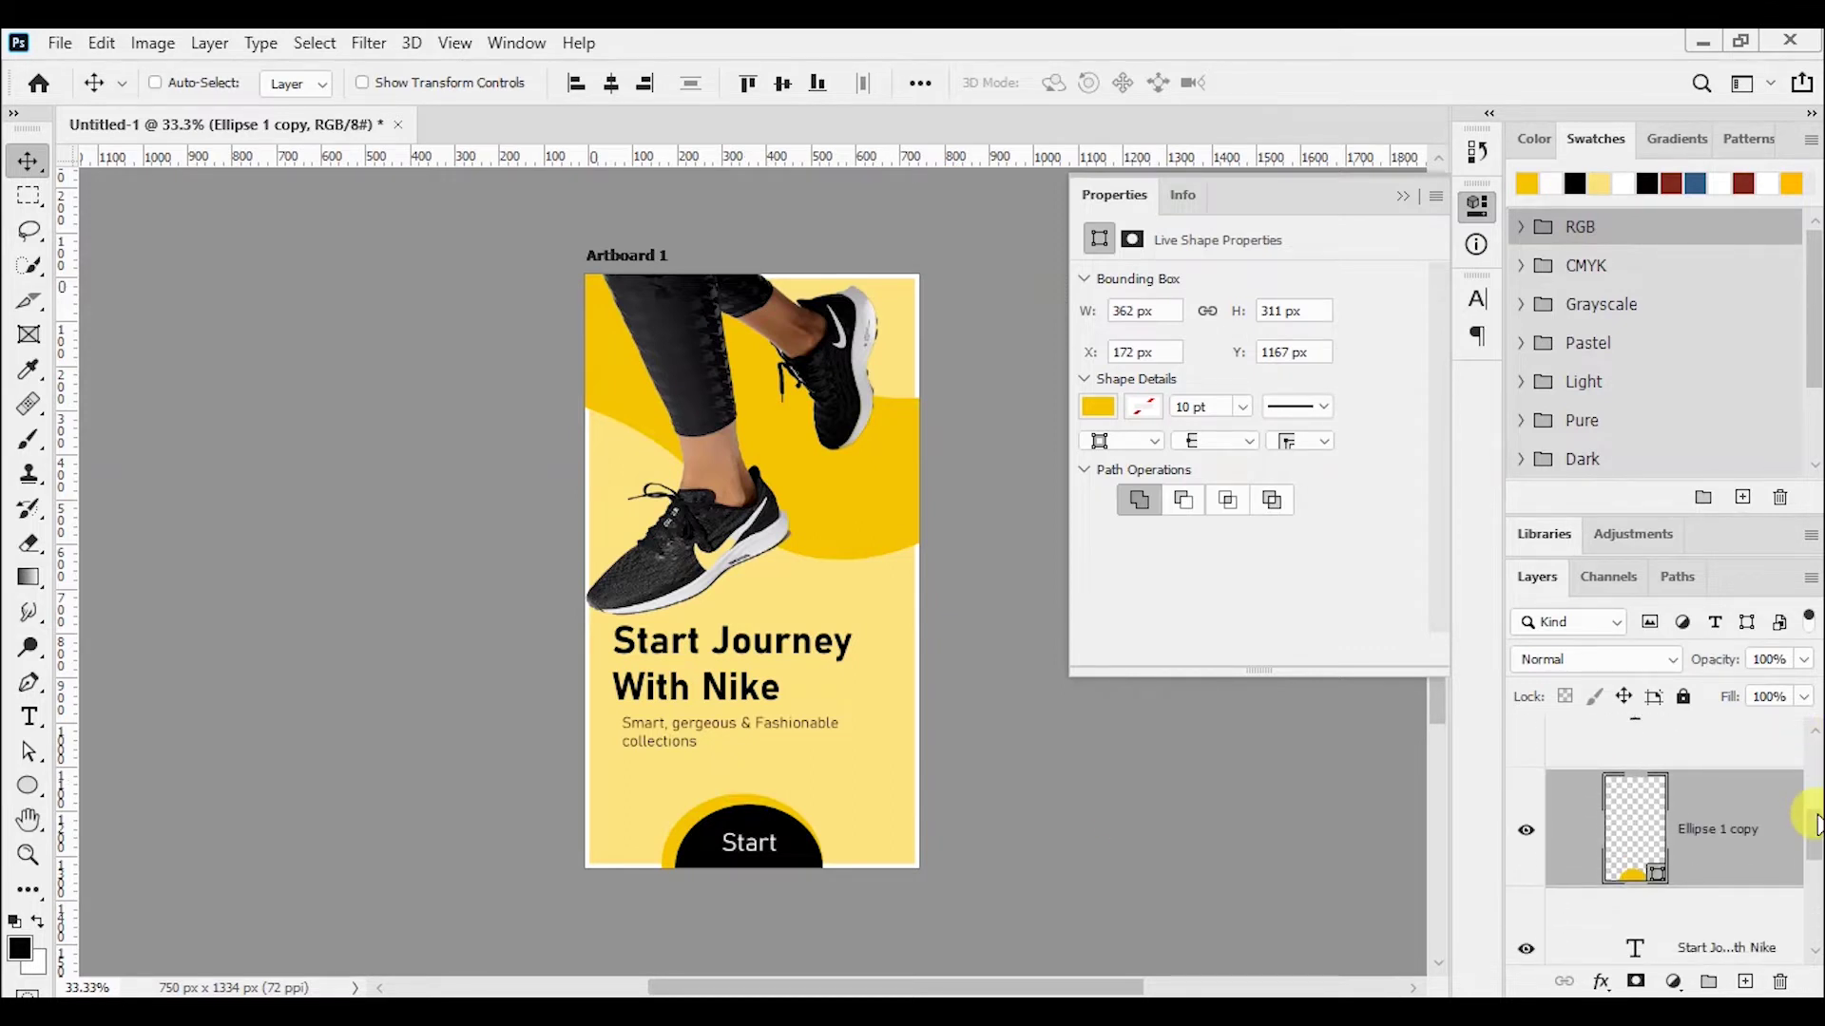
- Duplicate the yellow ring, enlarge the copy and give it a paler yellow fill
key(ctrl+j)
key(ctrl+t)
drag(663, 794, 661, 784)
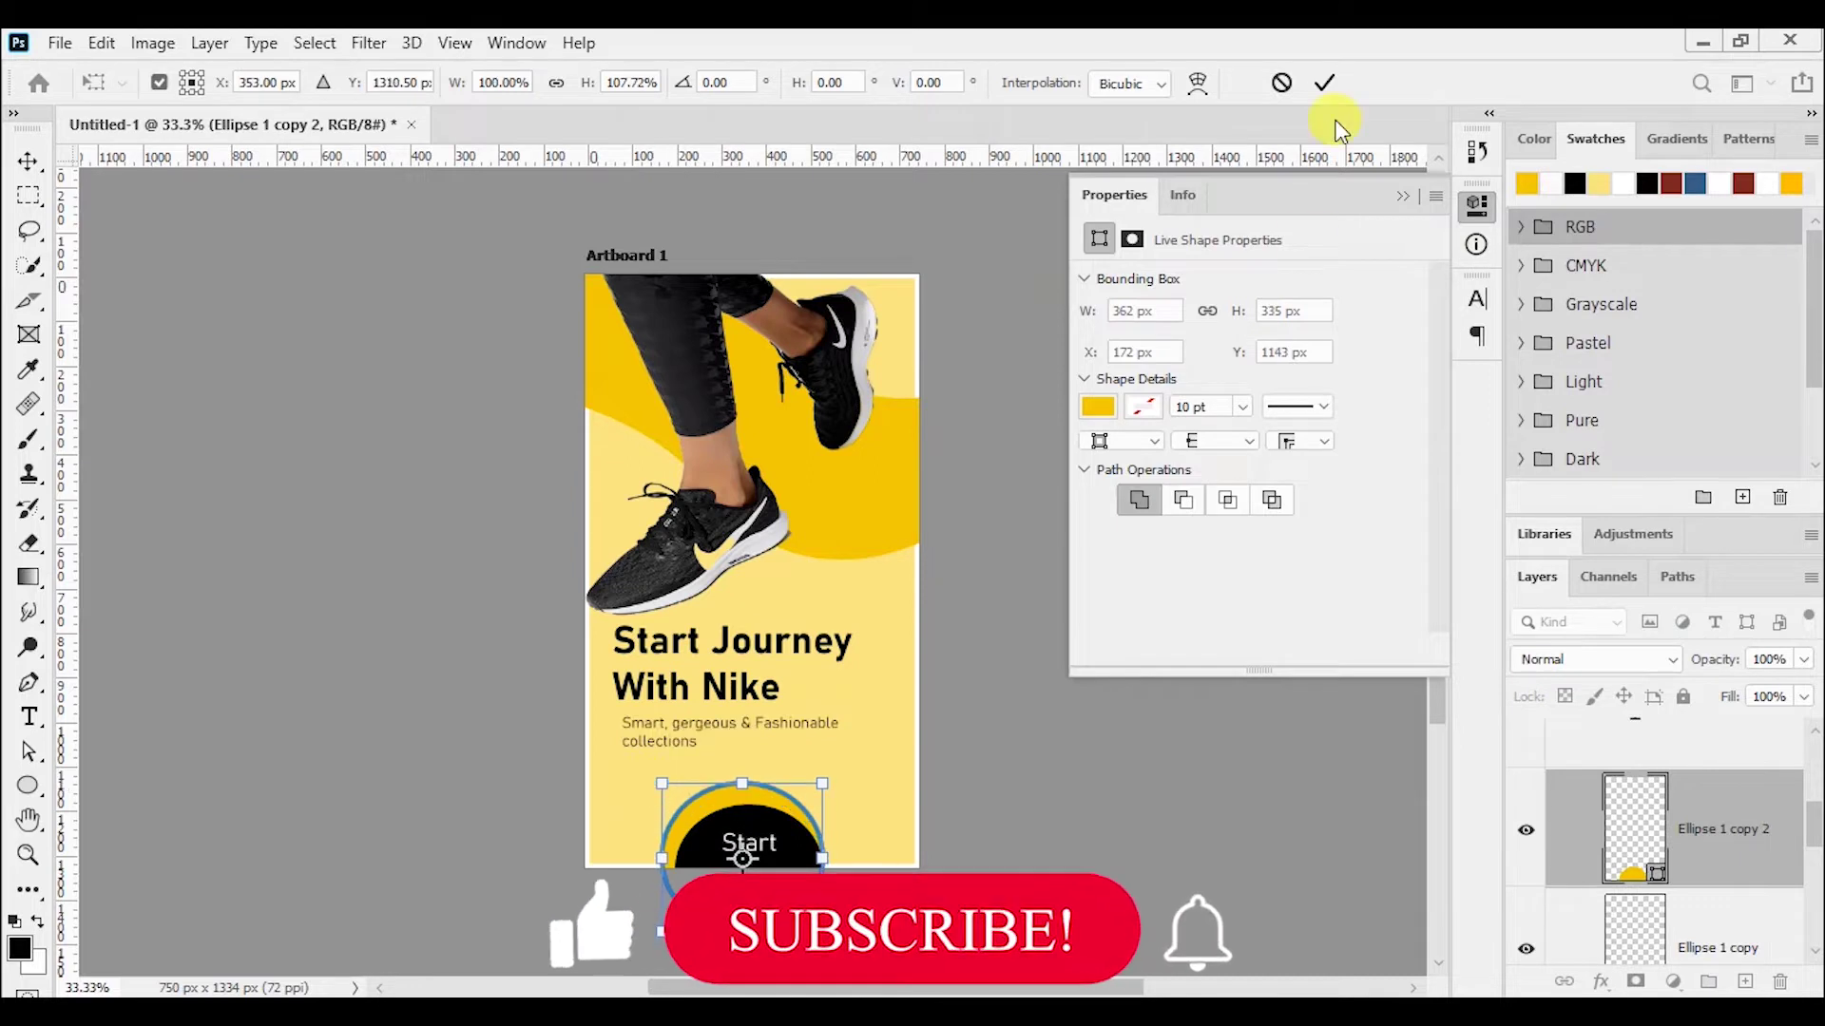
click(1325, 82)
click(1098, 407)
click(1177, 547)
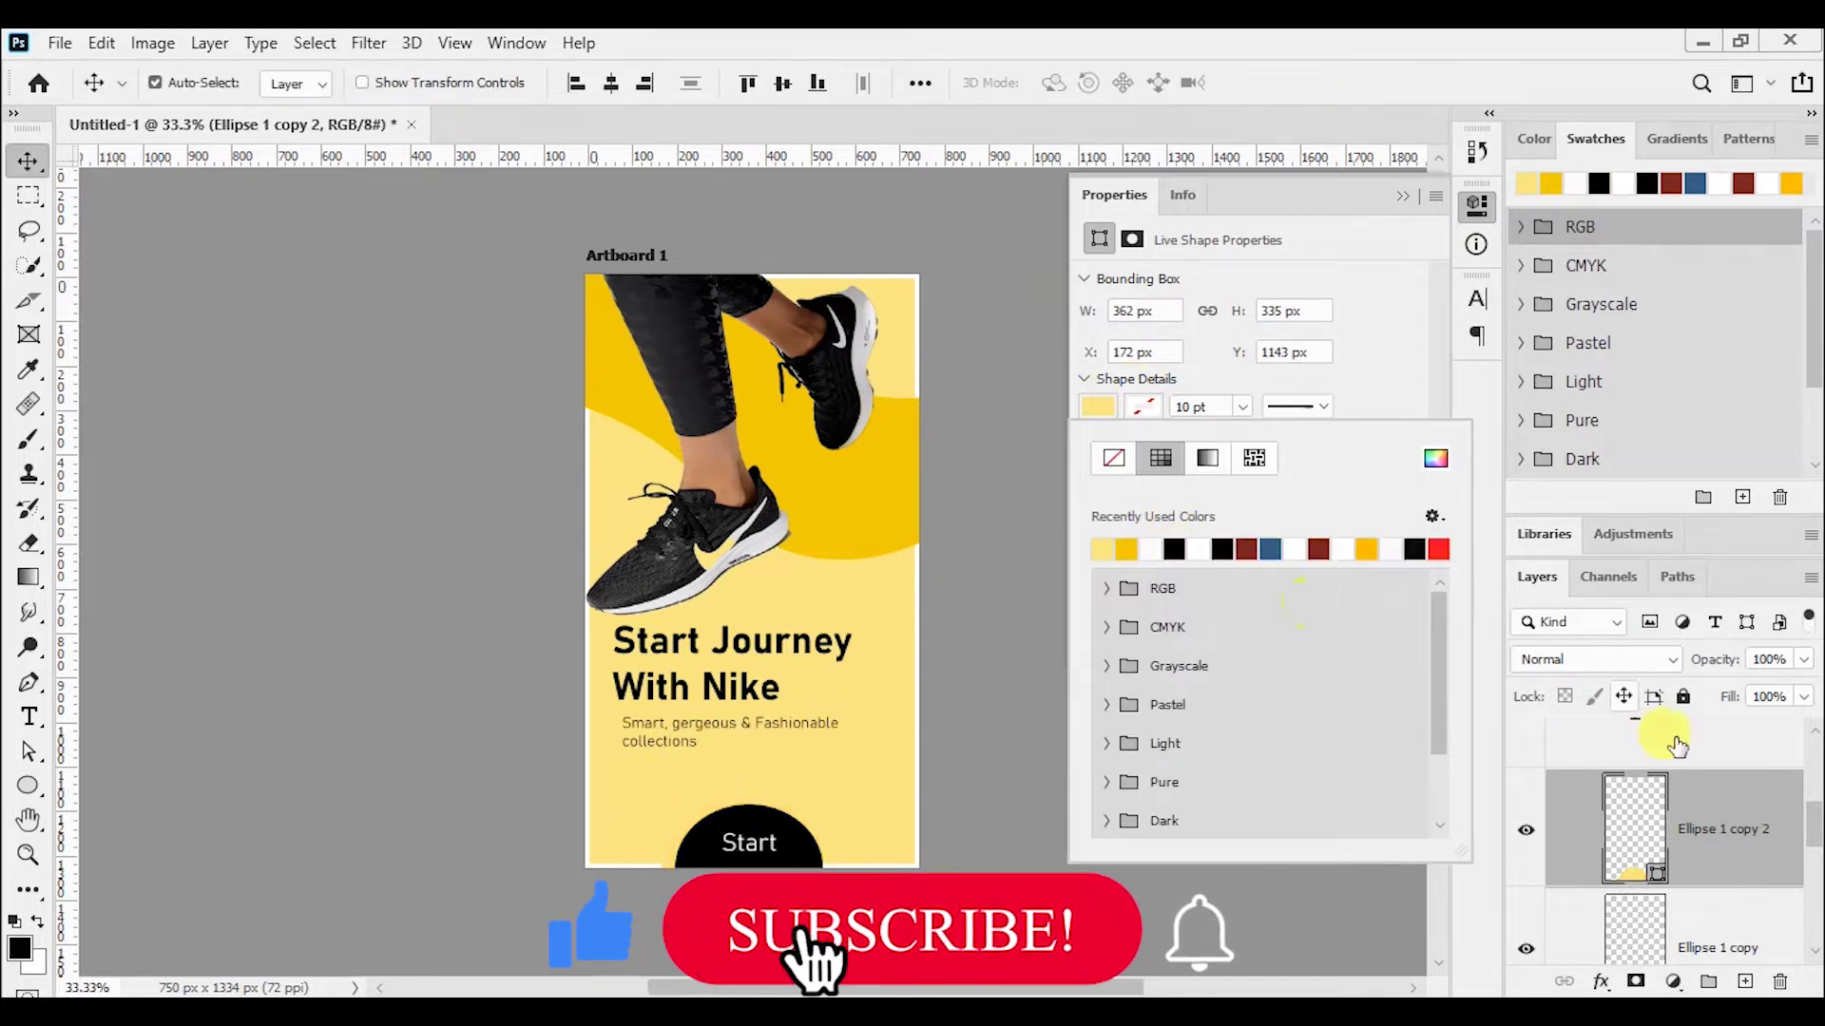
click(1098, 406)
click(1435, 458)
click(583, 543)
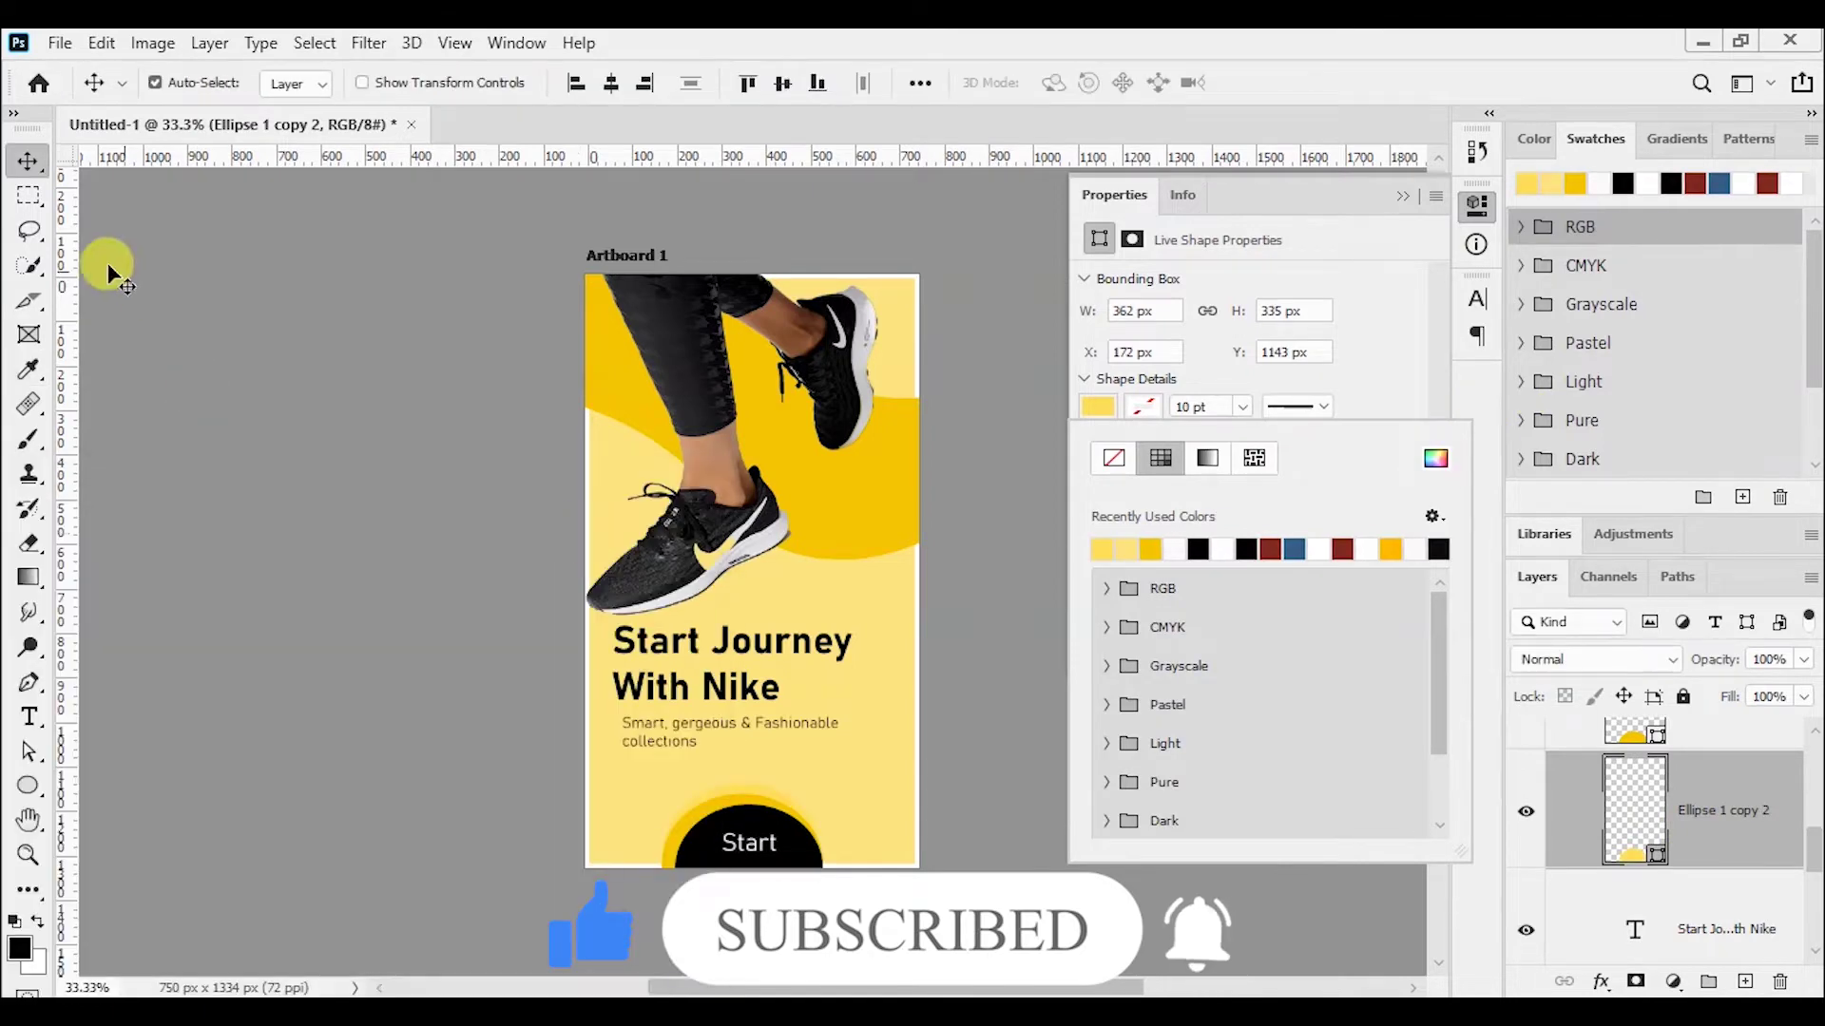
click(1483, 62)
- Widen the pale yellow ring so it forms a halo behind the Start button
key(ctrl+t)
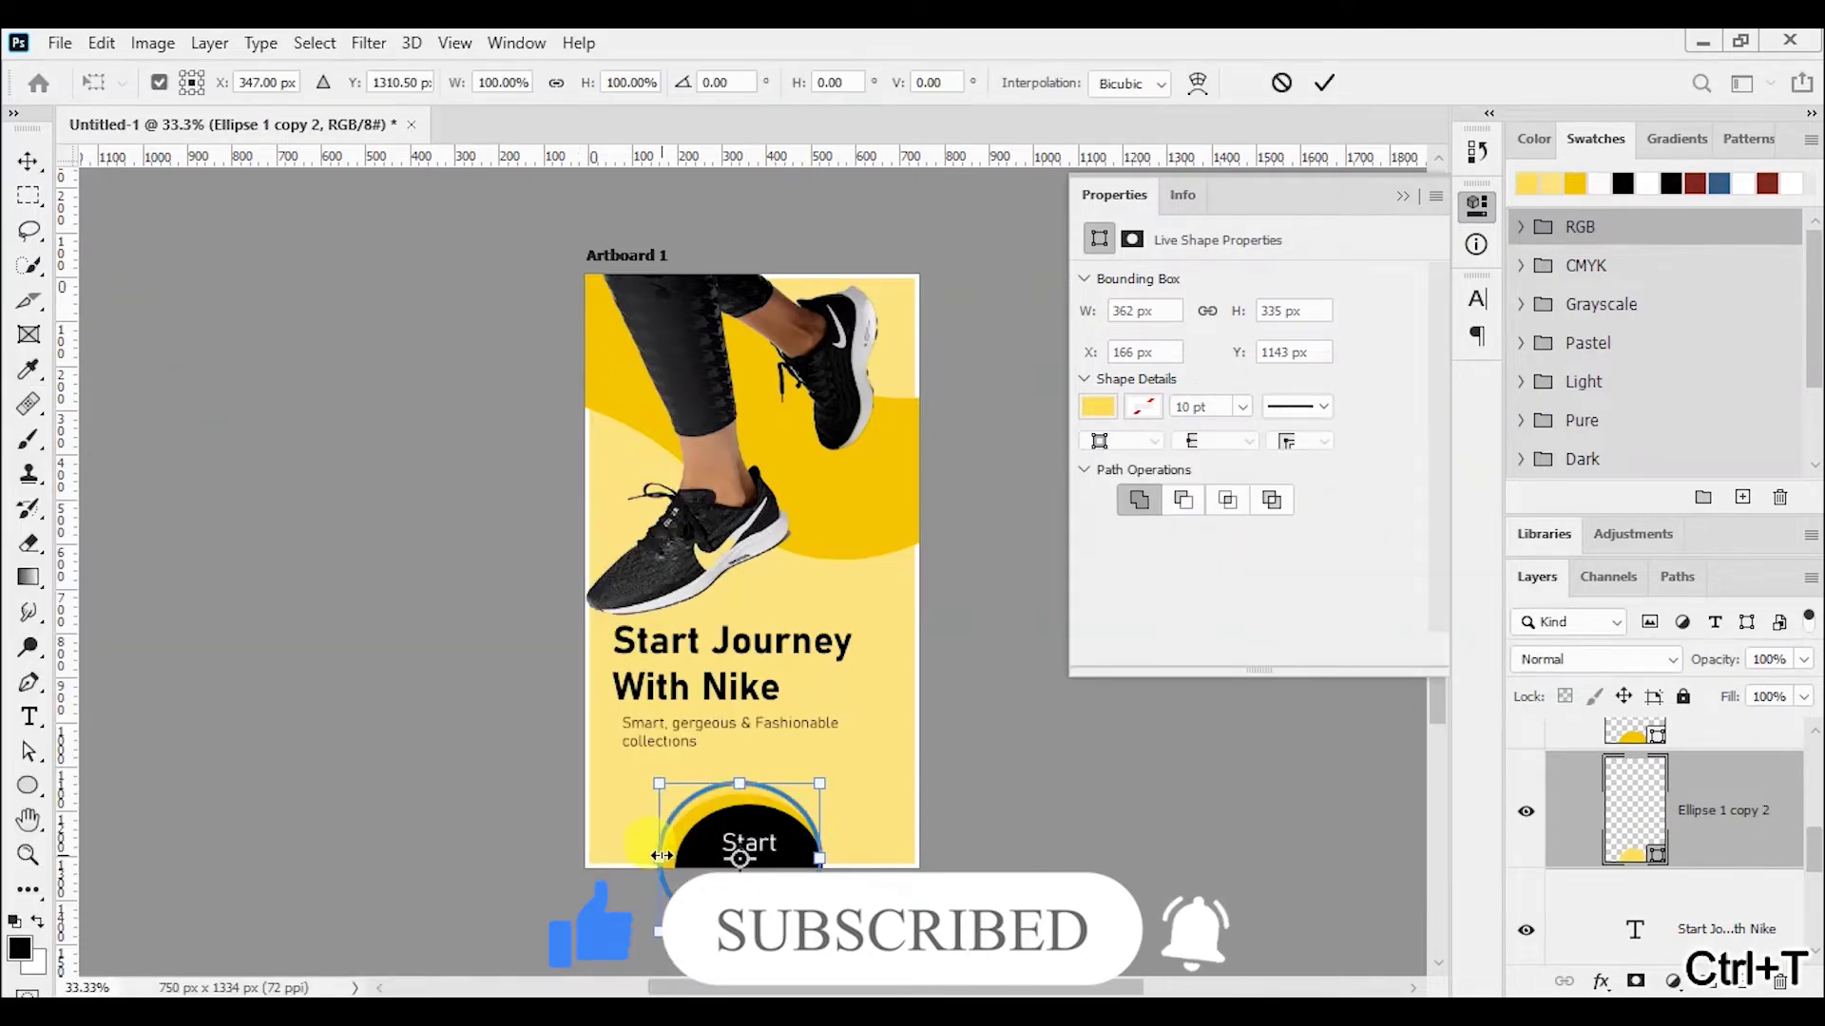
drag(658, 858, 650, 858)
click(1321, 82)
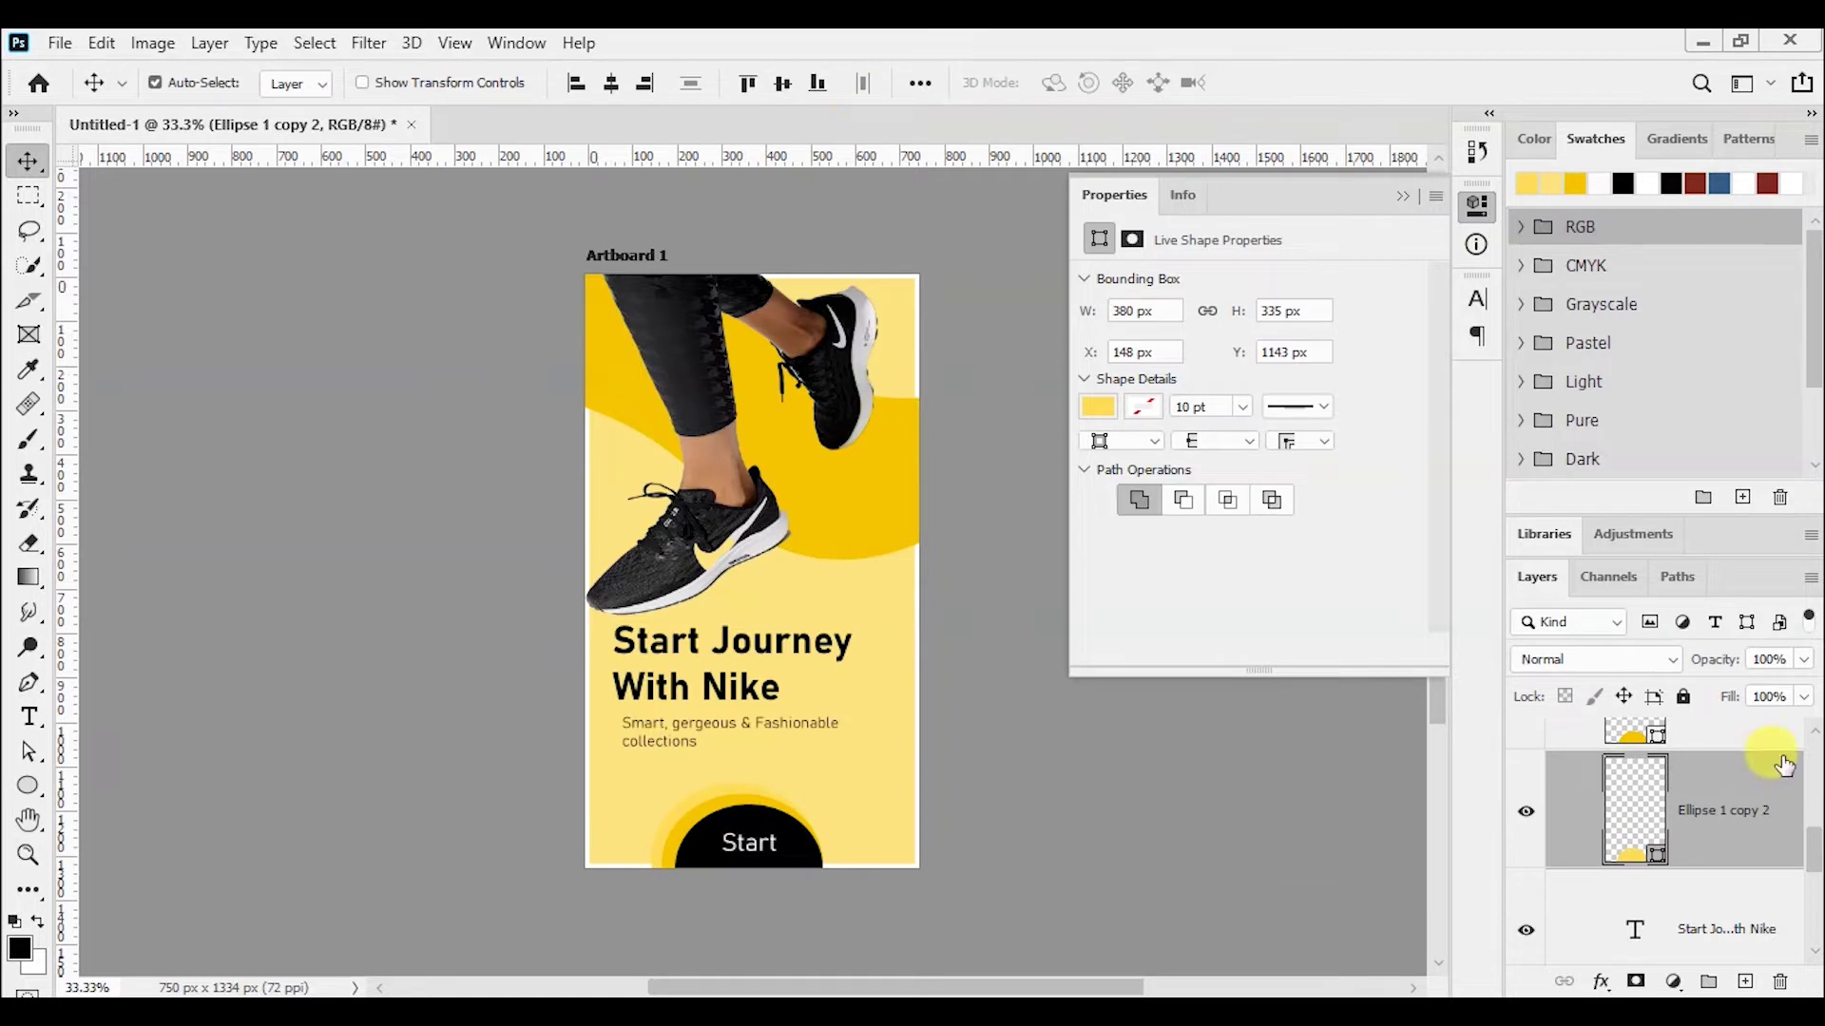
click(1402, 197)
drag(1812, 846, 1812, 751)
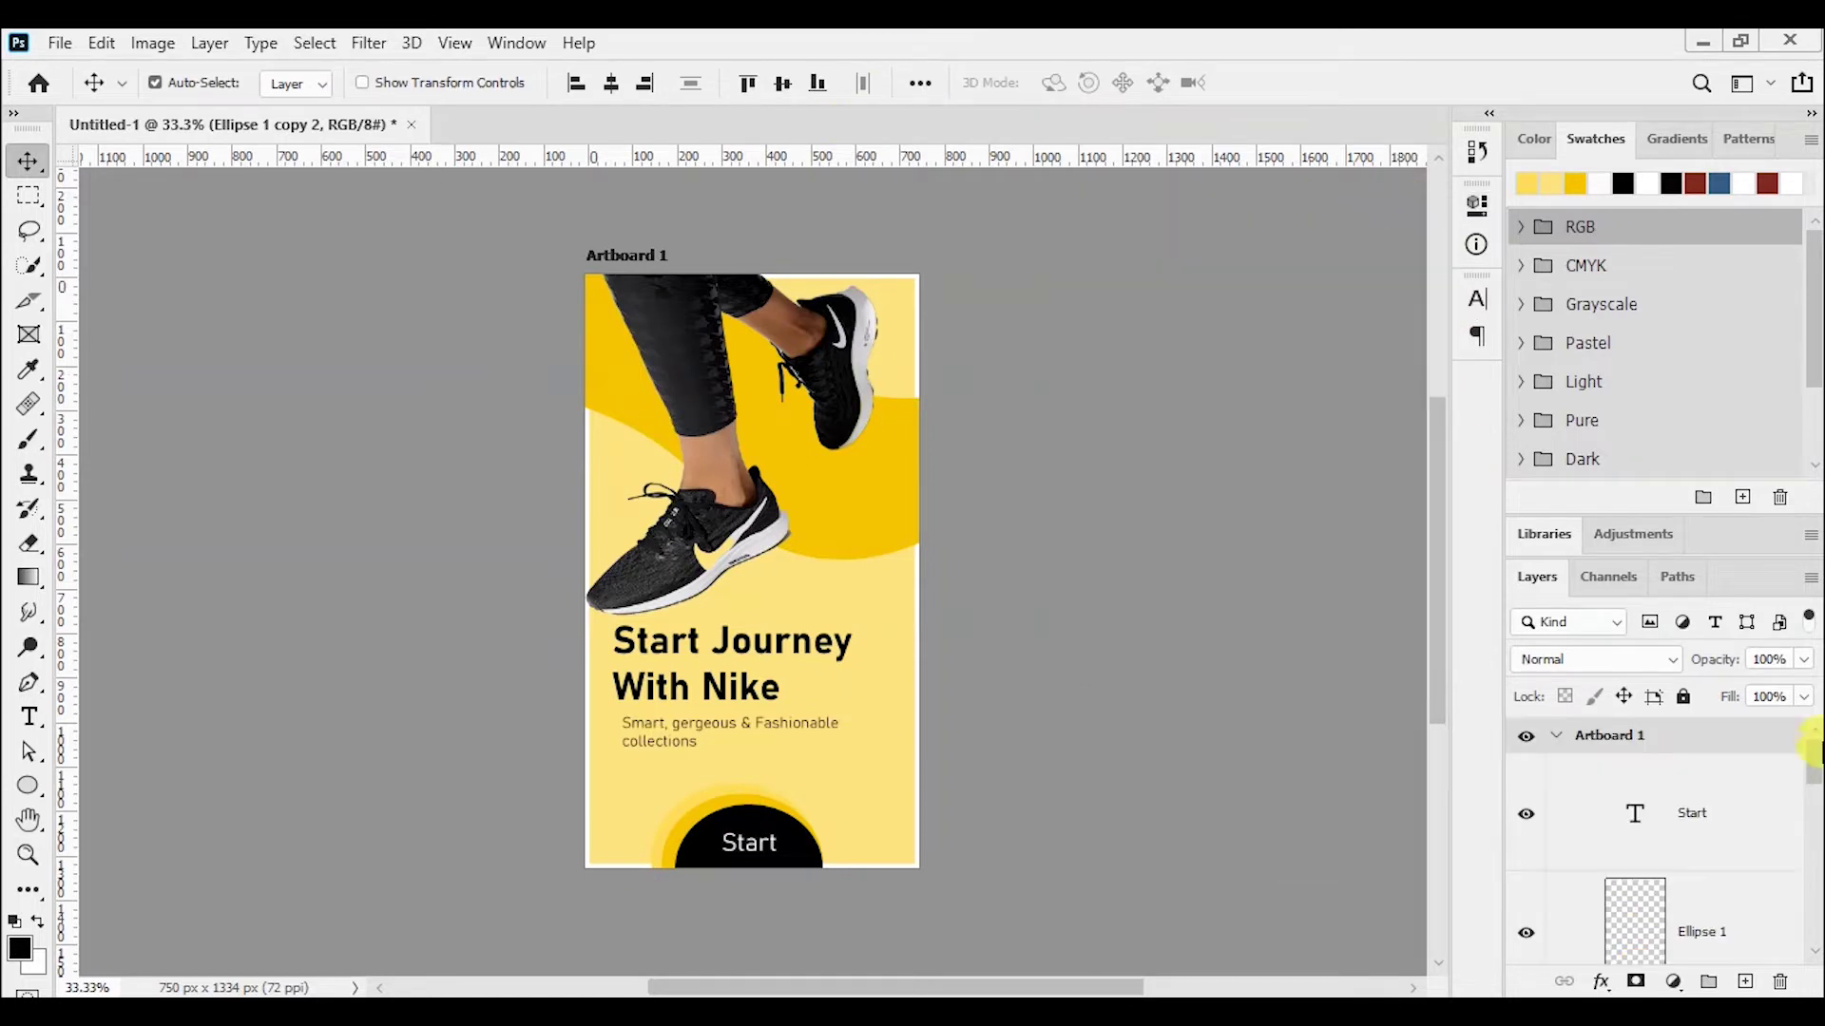
- Add a second blank artboard to the right of Artboard 1
click(1556, 736)
drag(927, 573, 1353, 619)
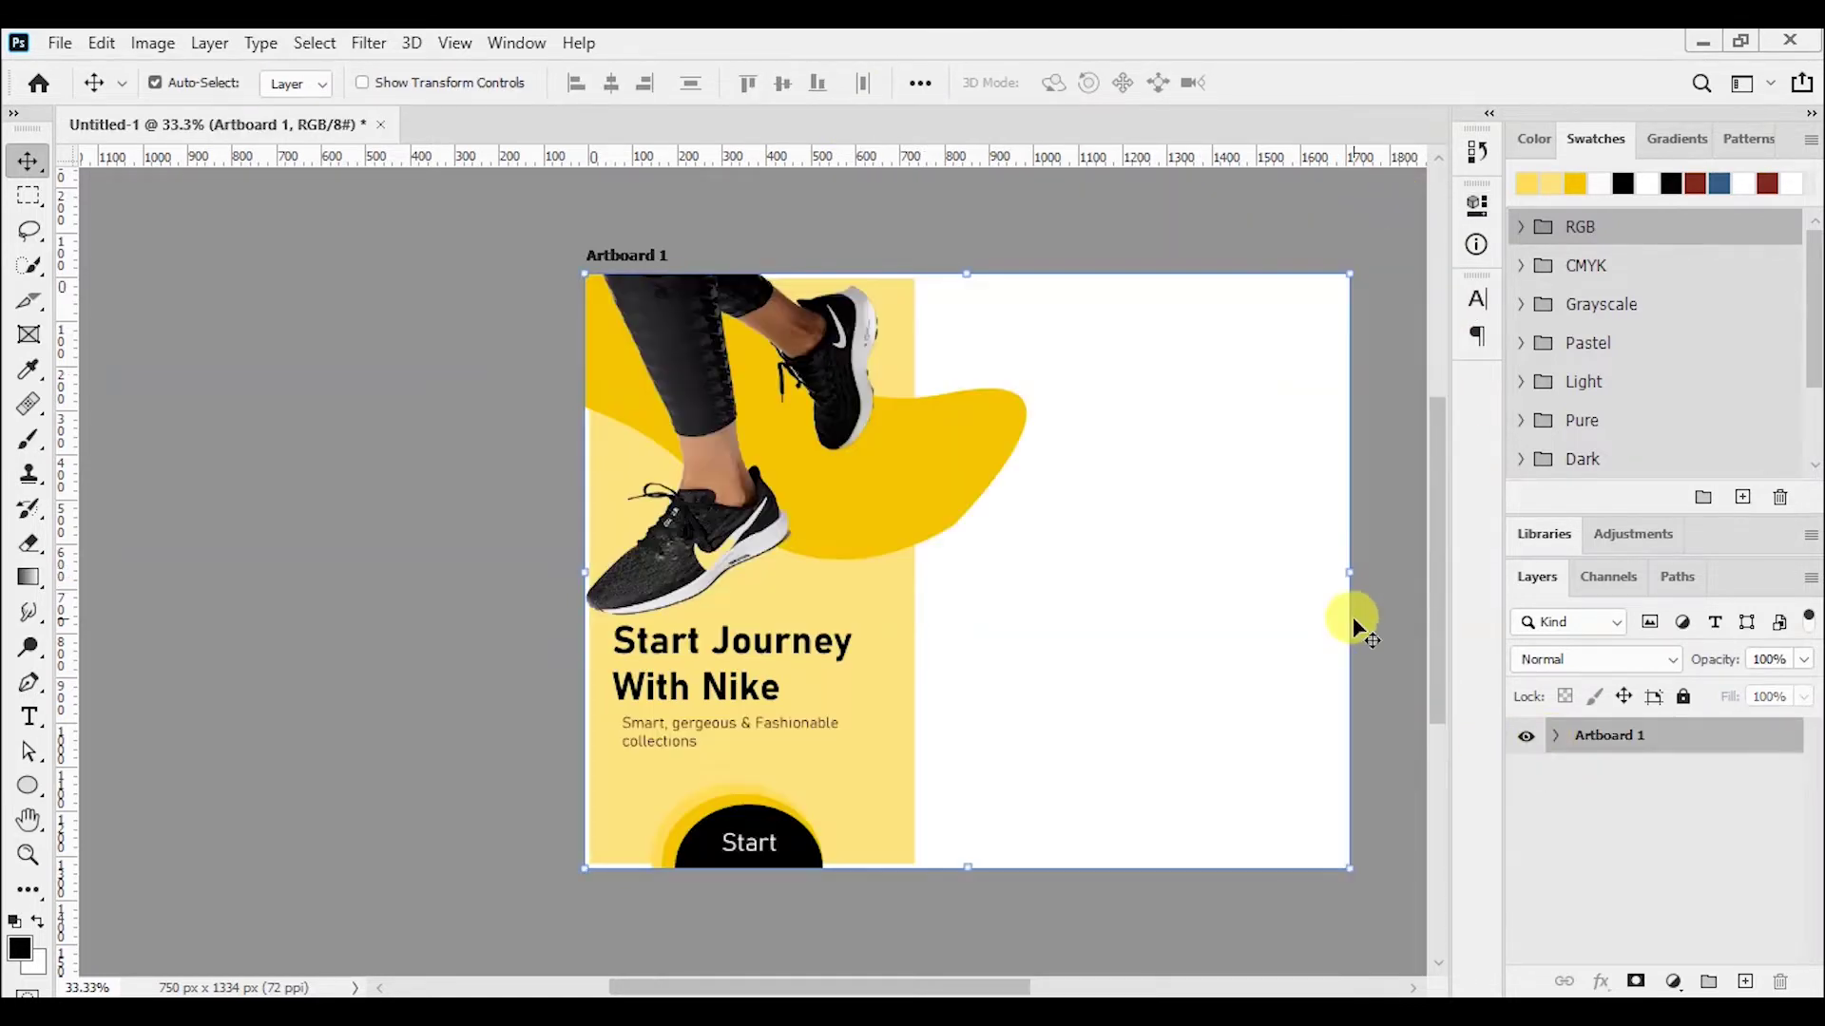
key(ctrl+z)
click(1722, 815)
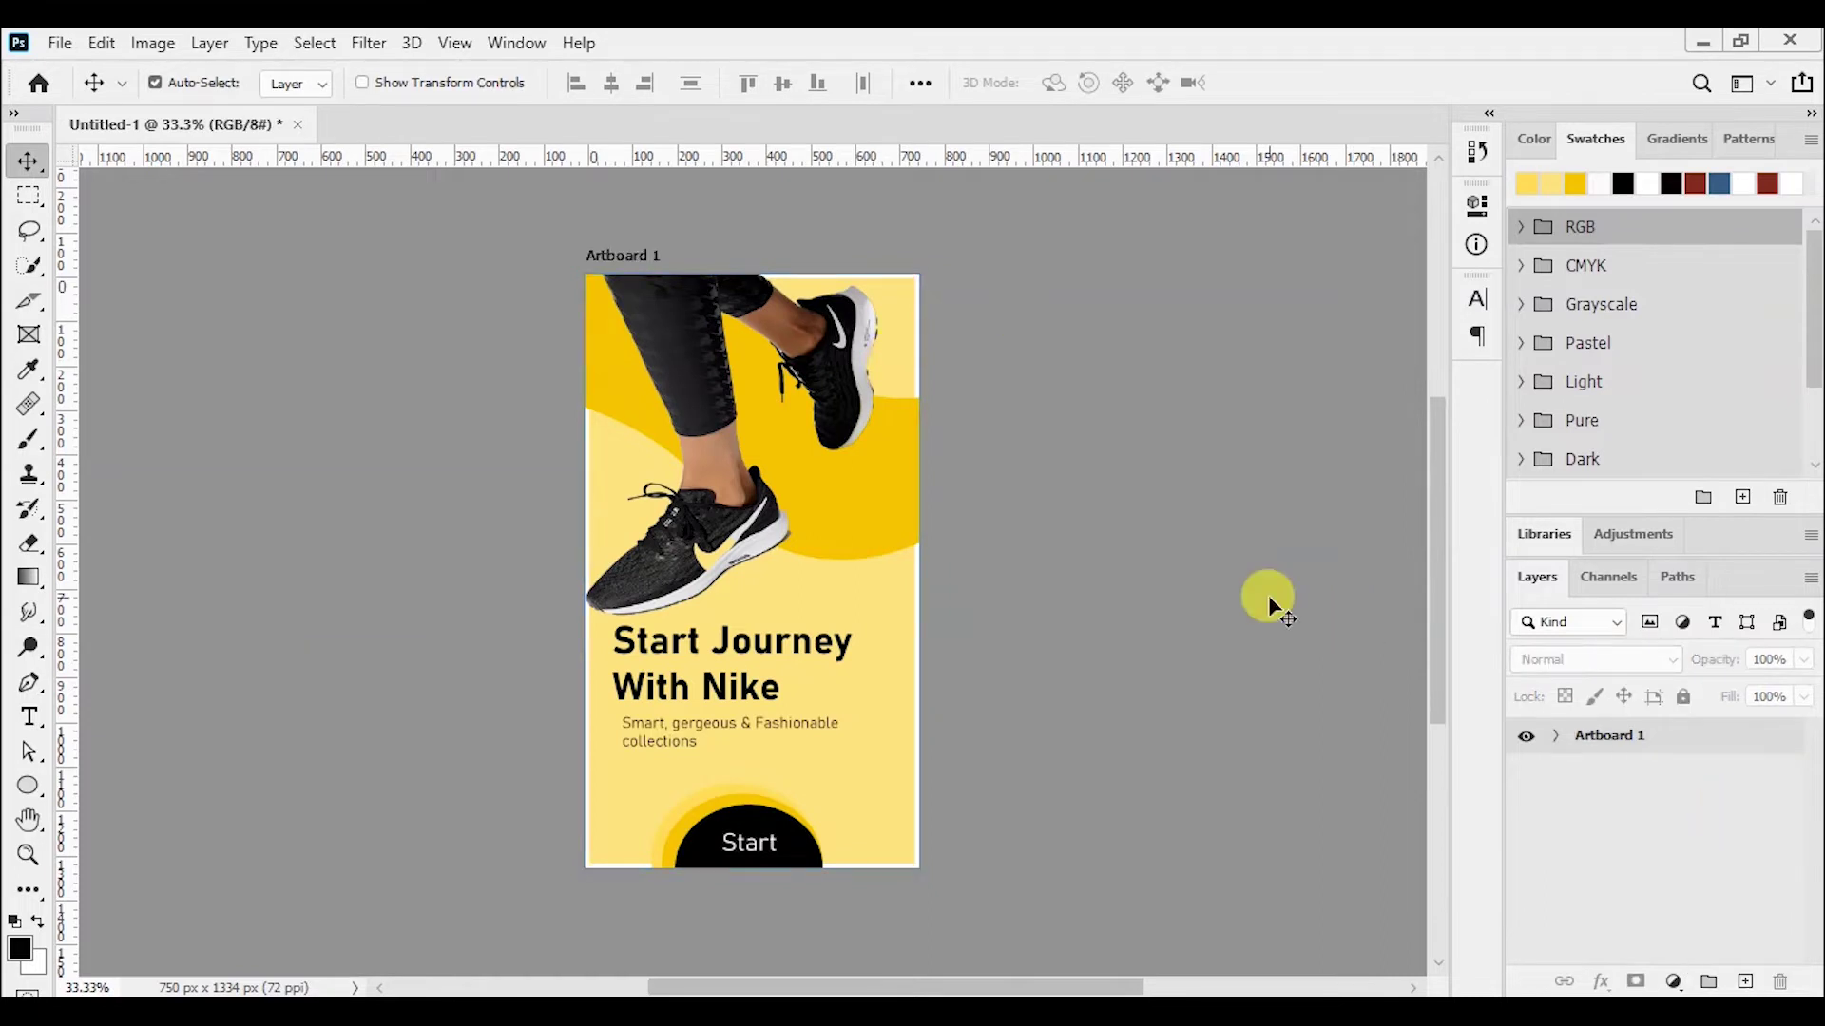
click(73, 184)
drag(929, 275, 1267, 872)
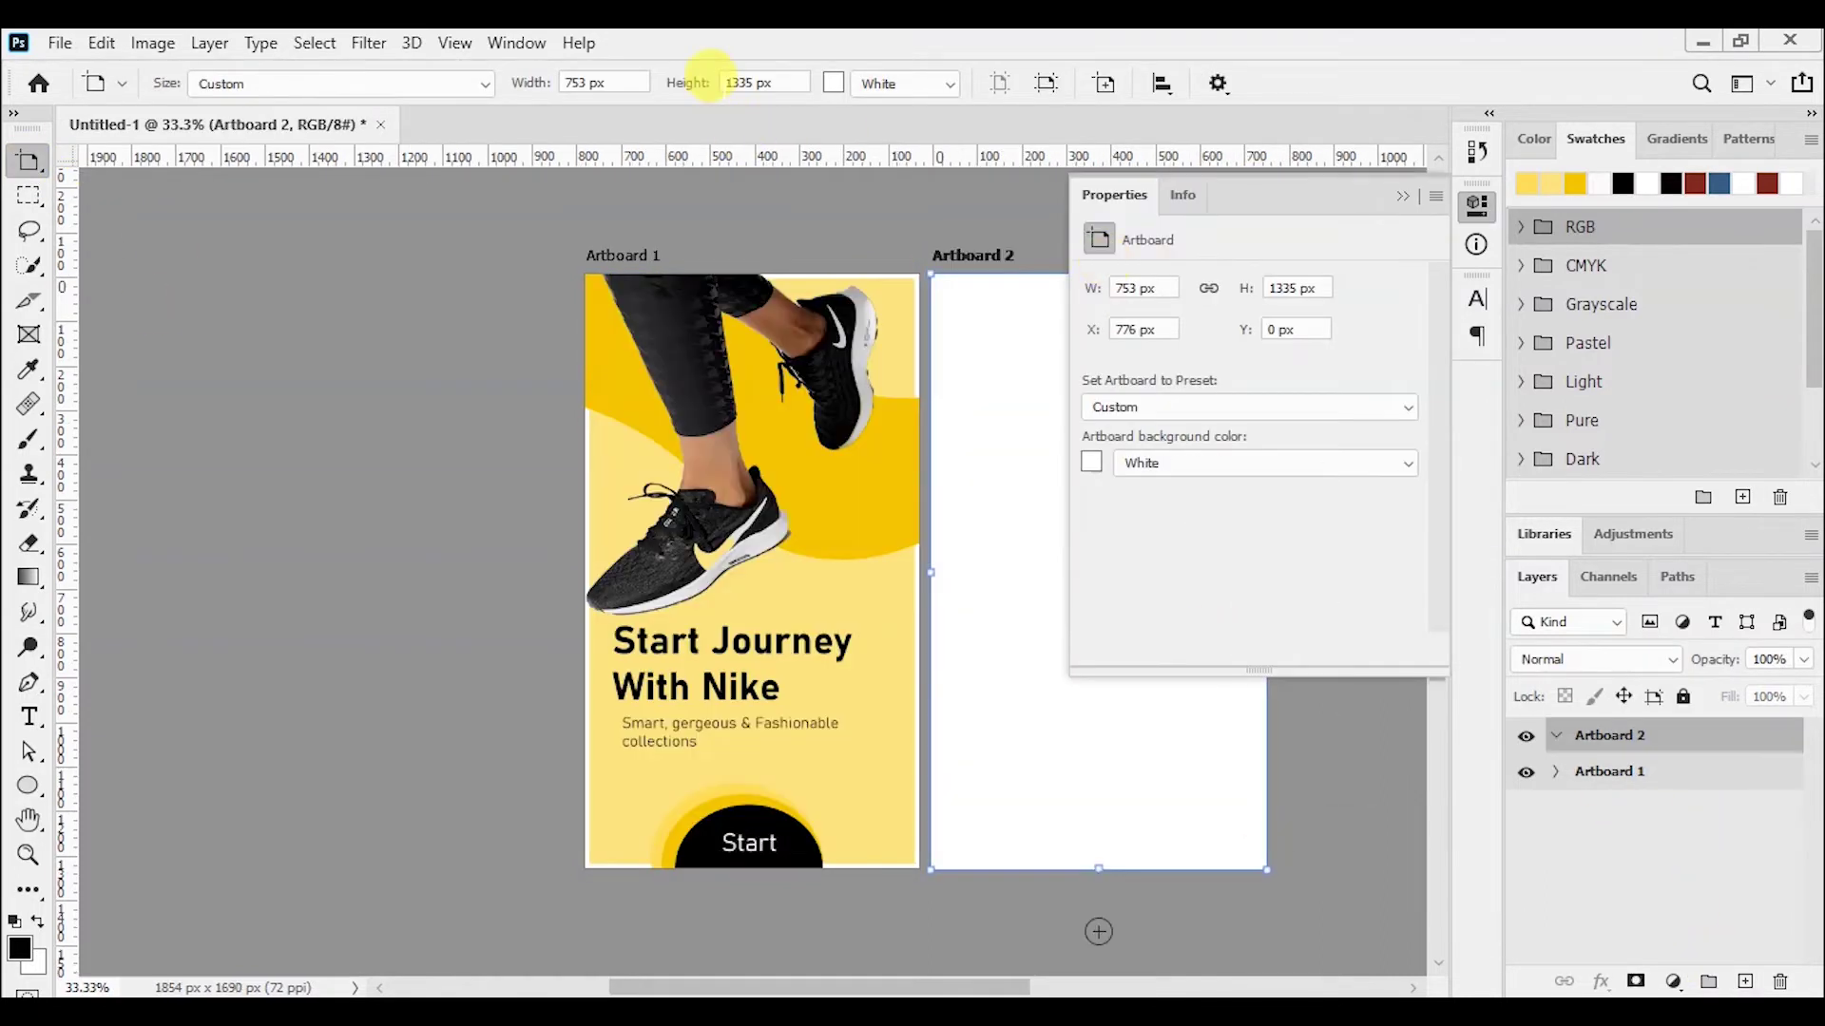
click(950, 328)
- Round the corners of Artboard 1's yellow background rectangle to a 61 px radius
click(1556, 772)
scroll(1758, 808, down, 5)
scroll(1718, 903, down, 2)
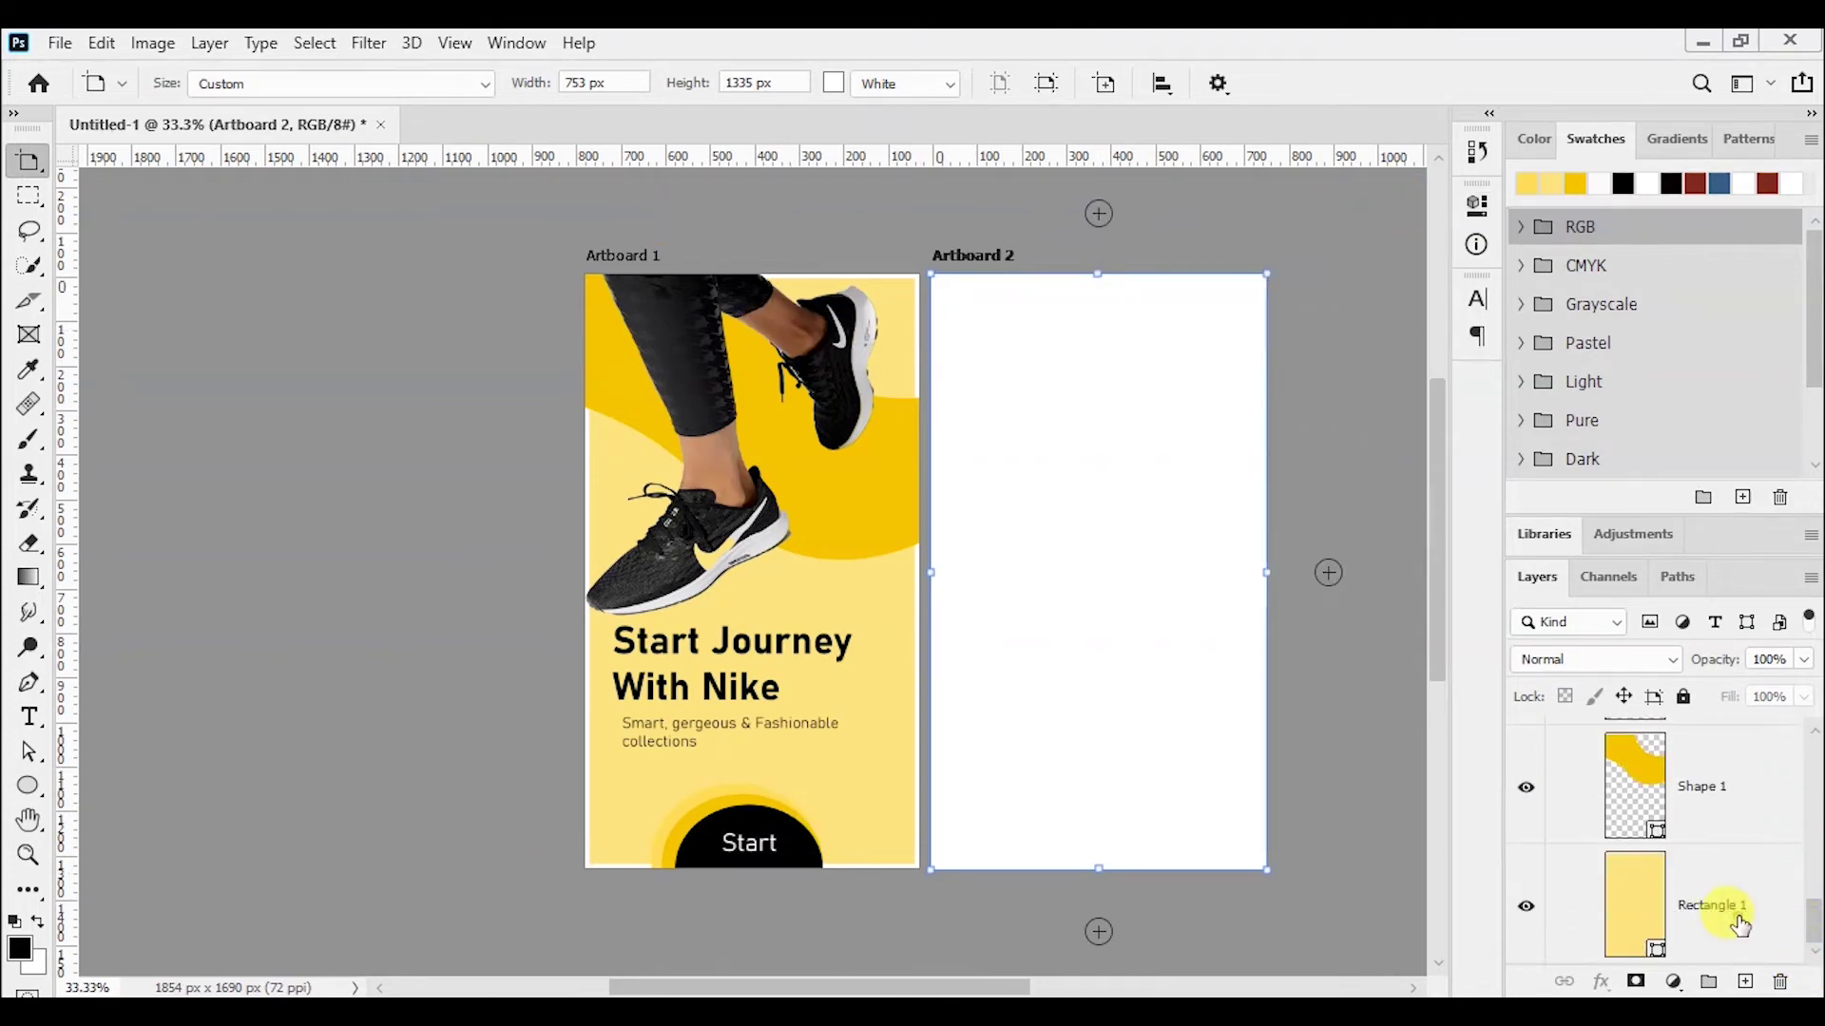
click(1710, 907)
click(29, 788)
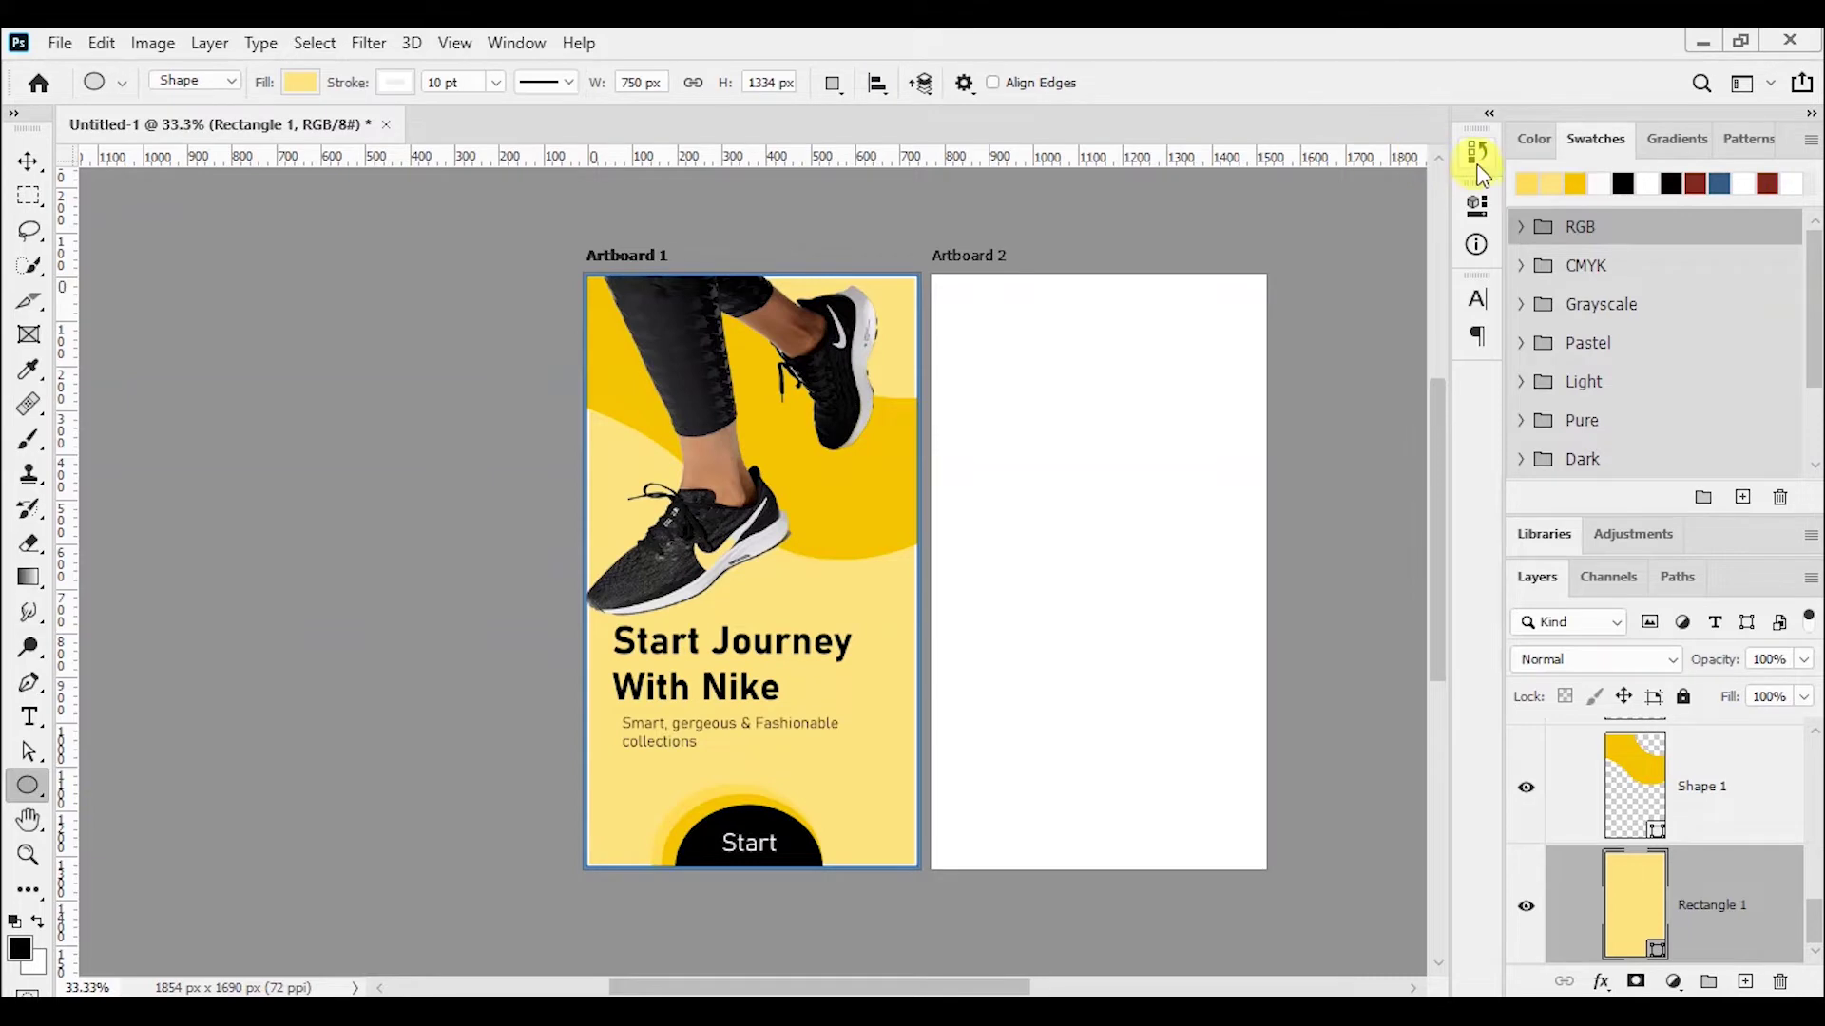
click(518, 44)
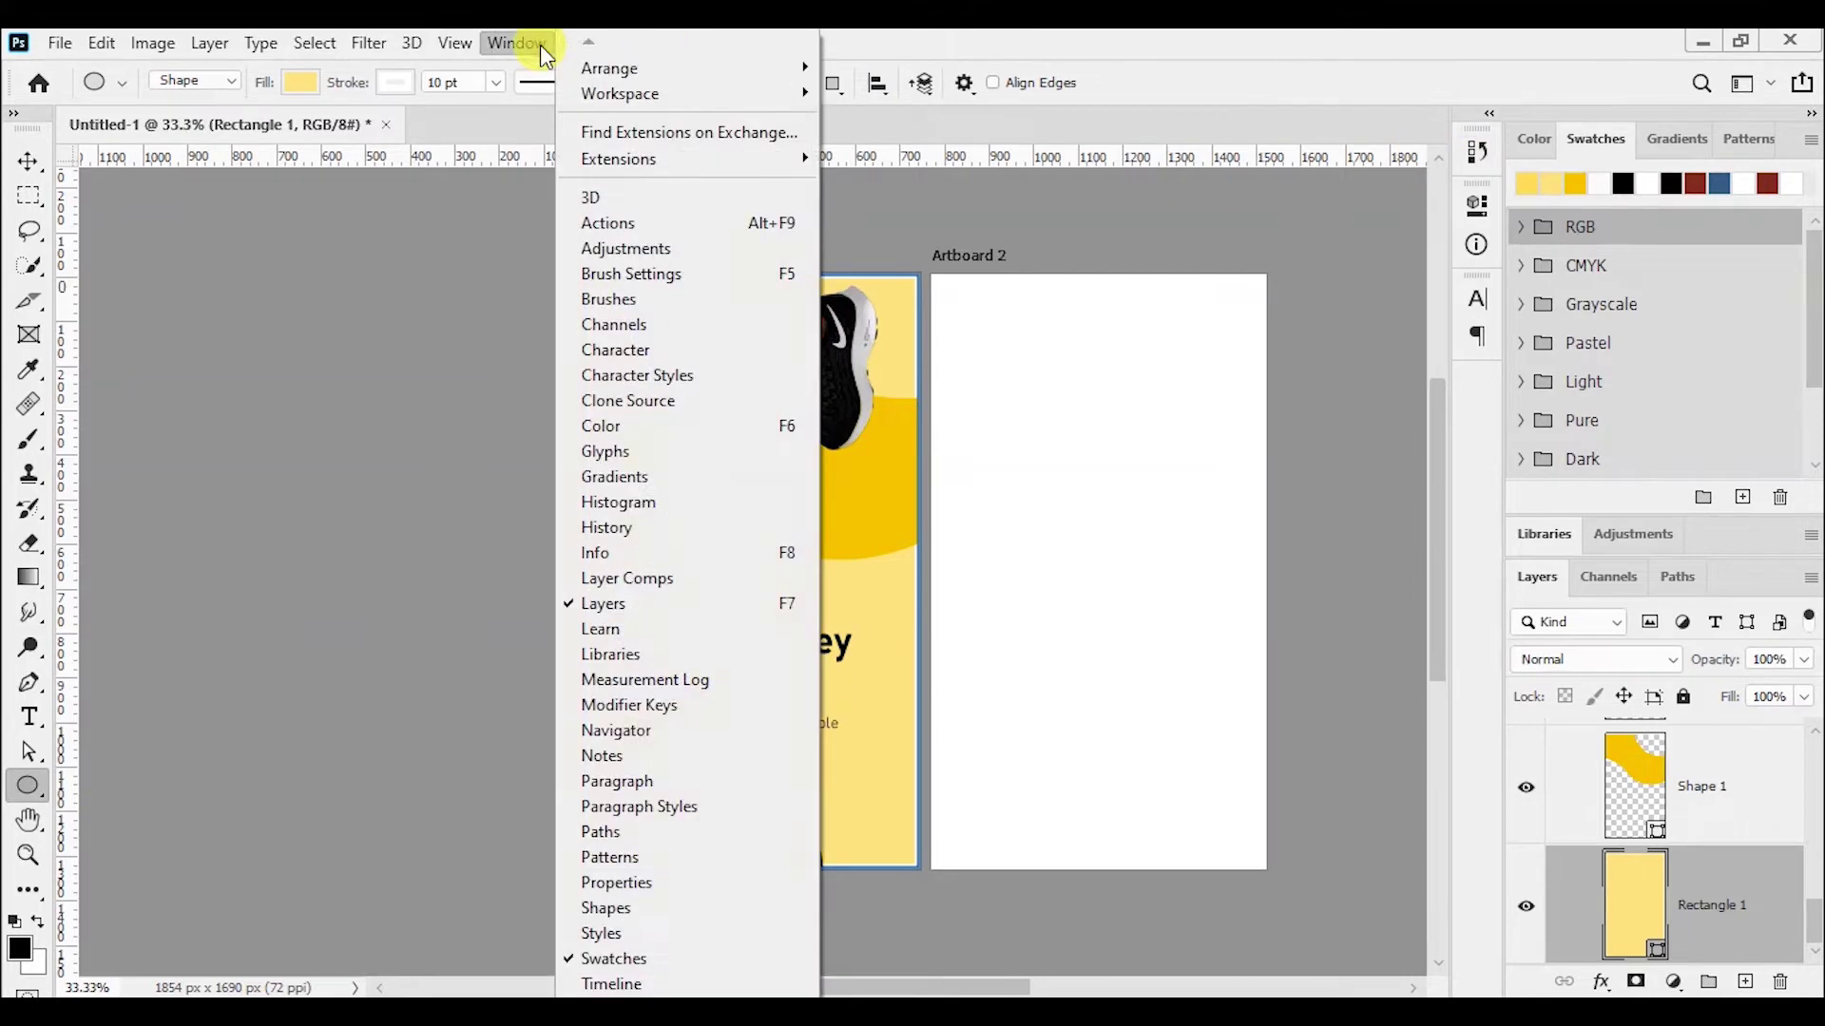
click(646, 875)
drag(1095, 473, 1133, 478)
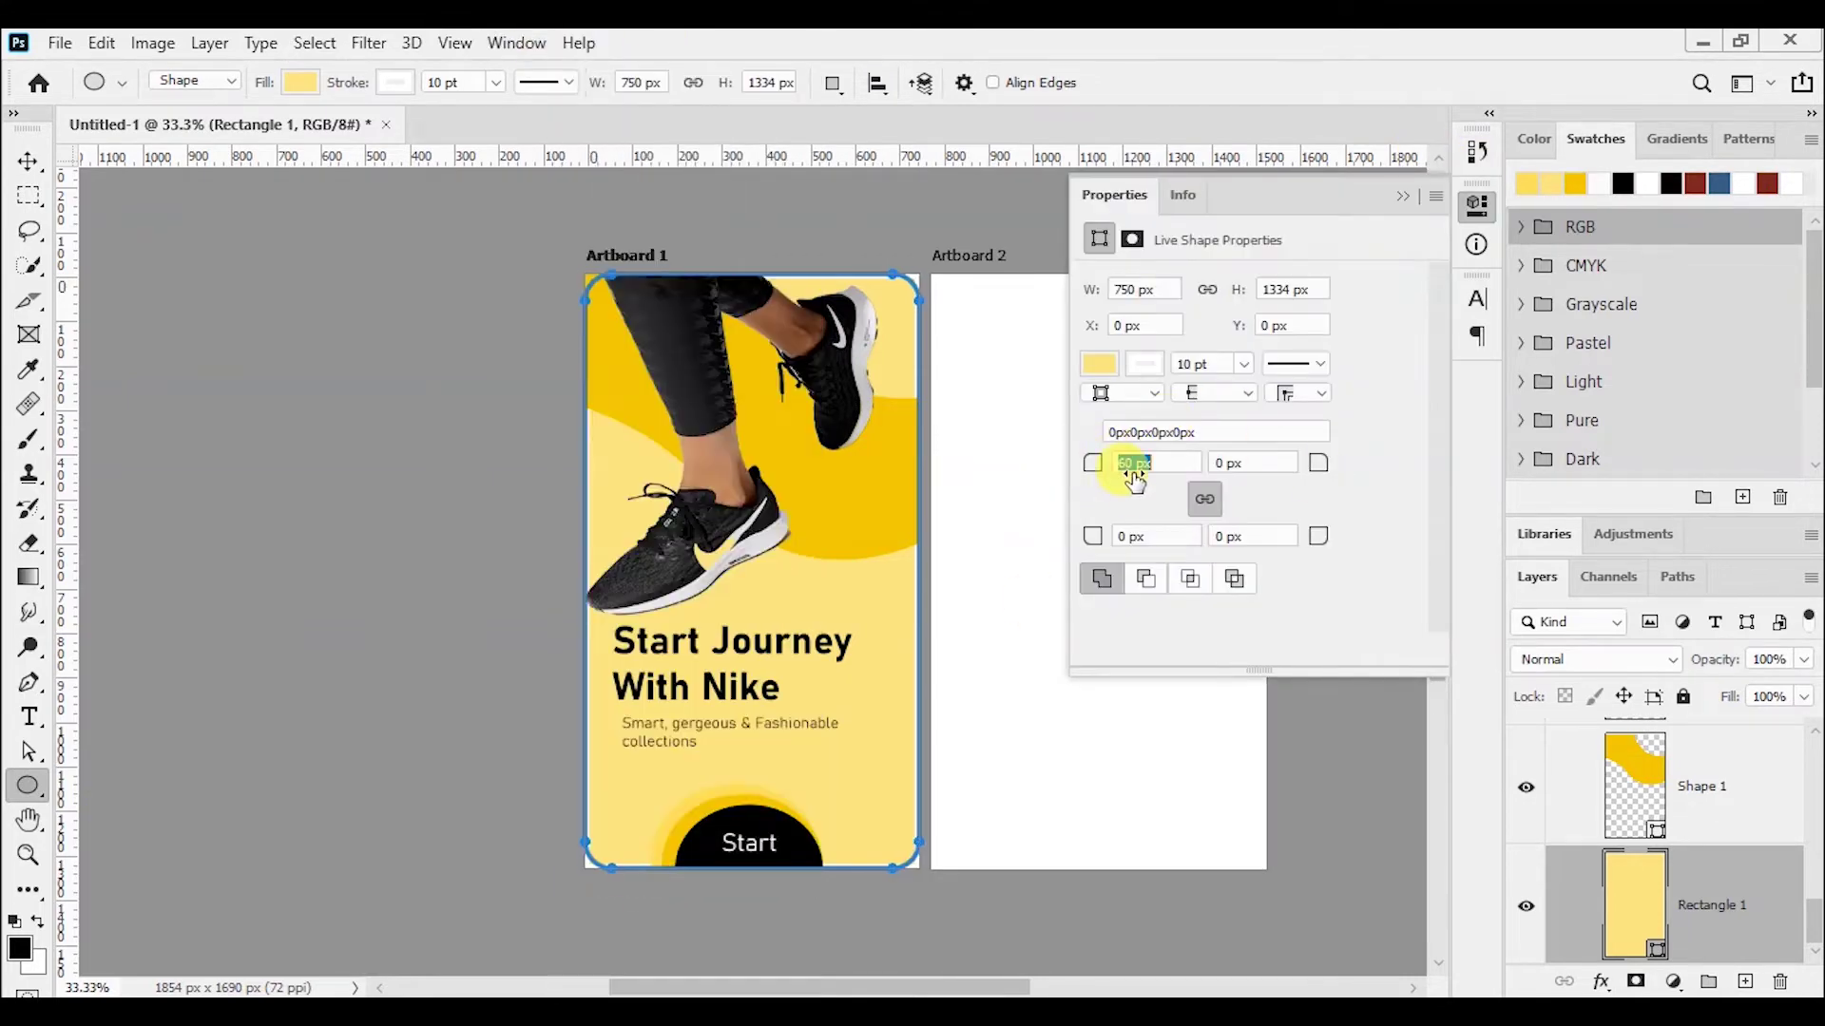
text(61)
- Clip the yellow swoosh Shape 1 to the rounded background rectangle
click(43, 163)
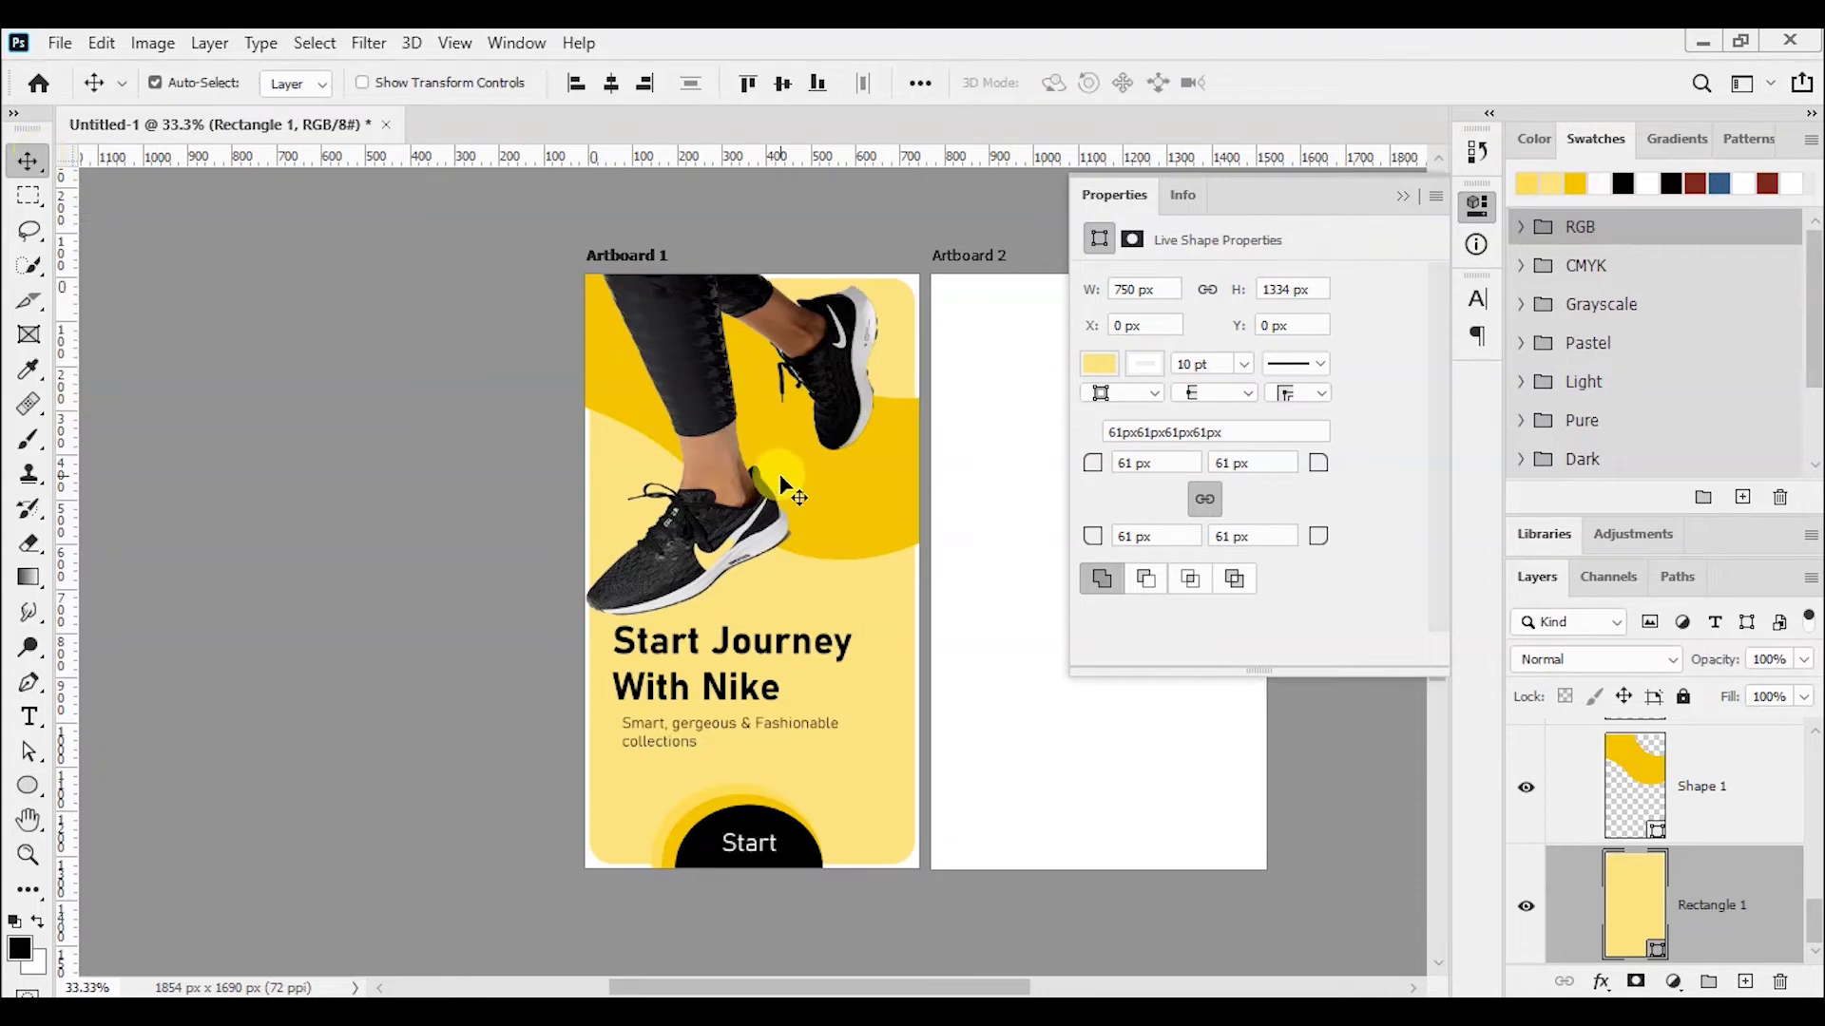
click(627, 358)
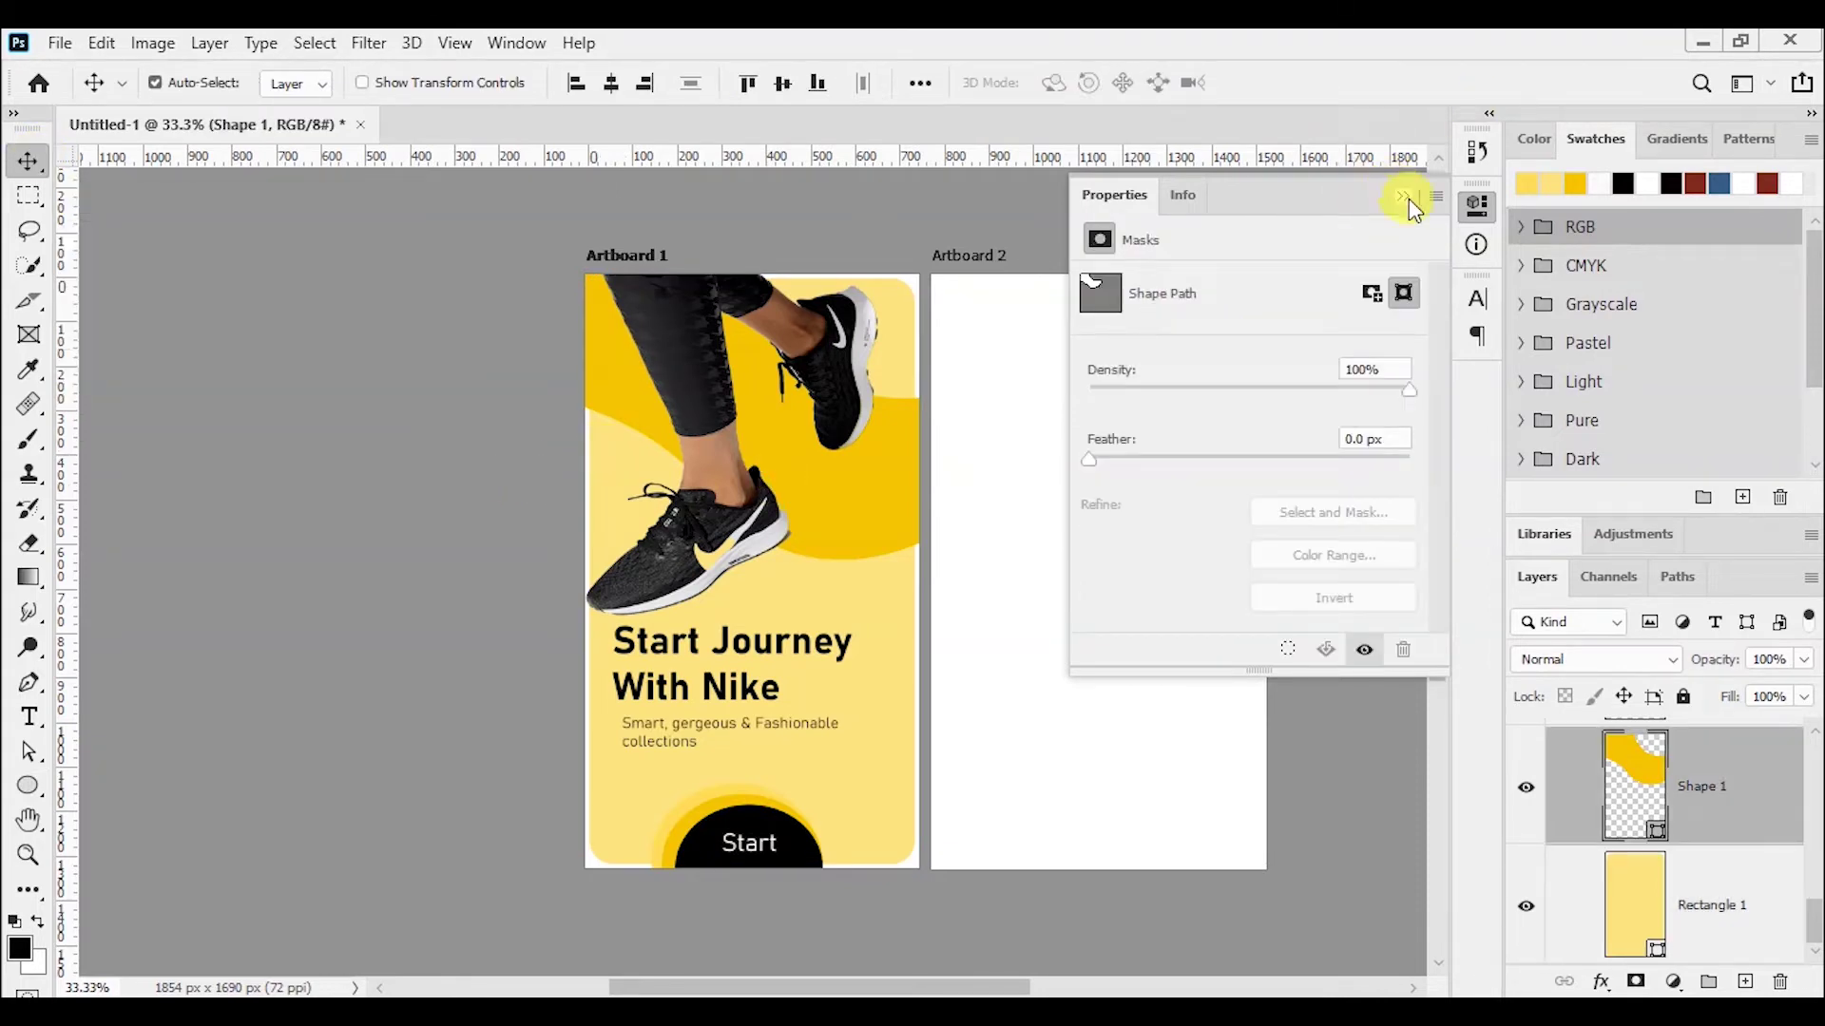
click(1406, 199)
alt+click(1720, 839)
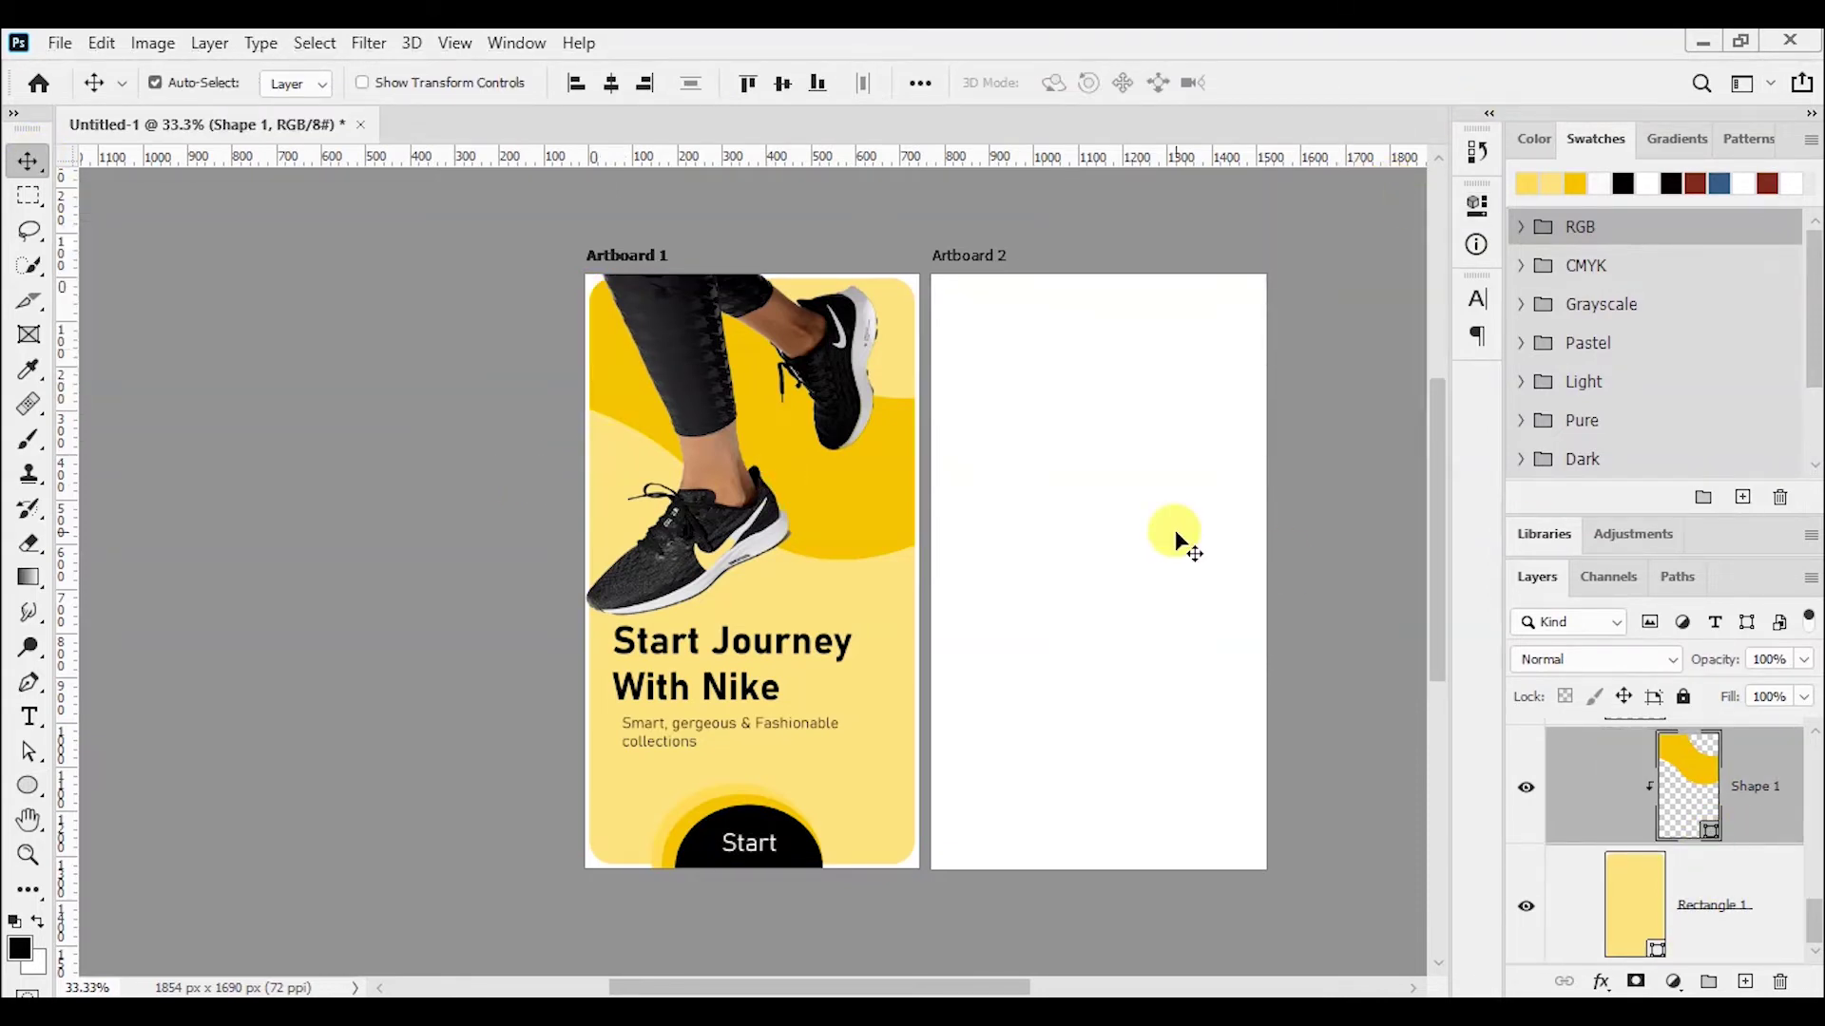
drag(1813, 917, 1815, 860)
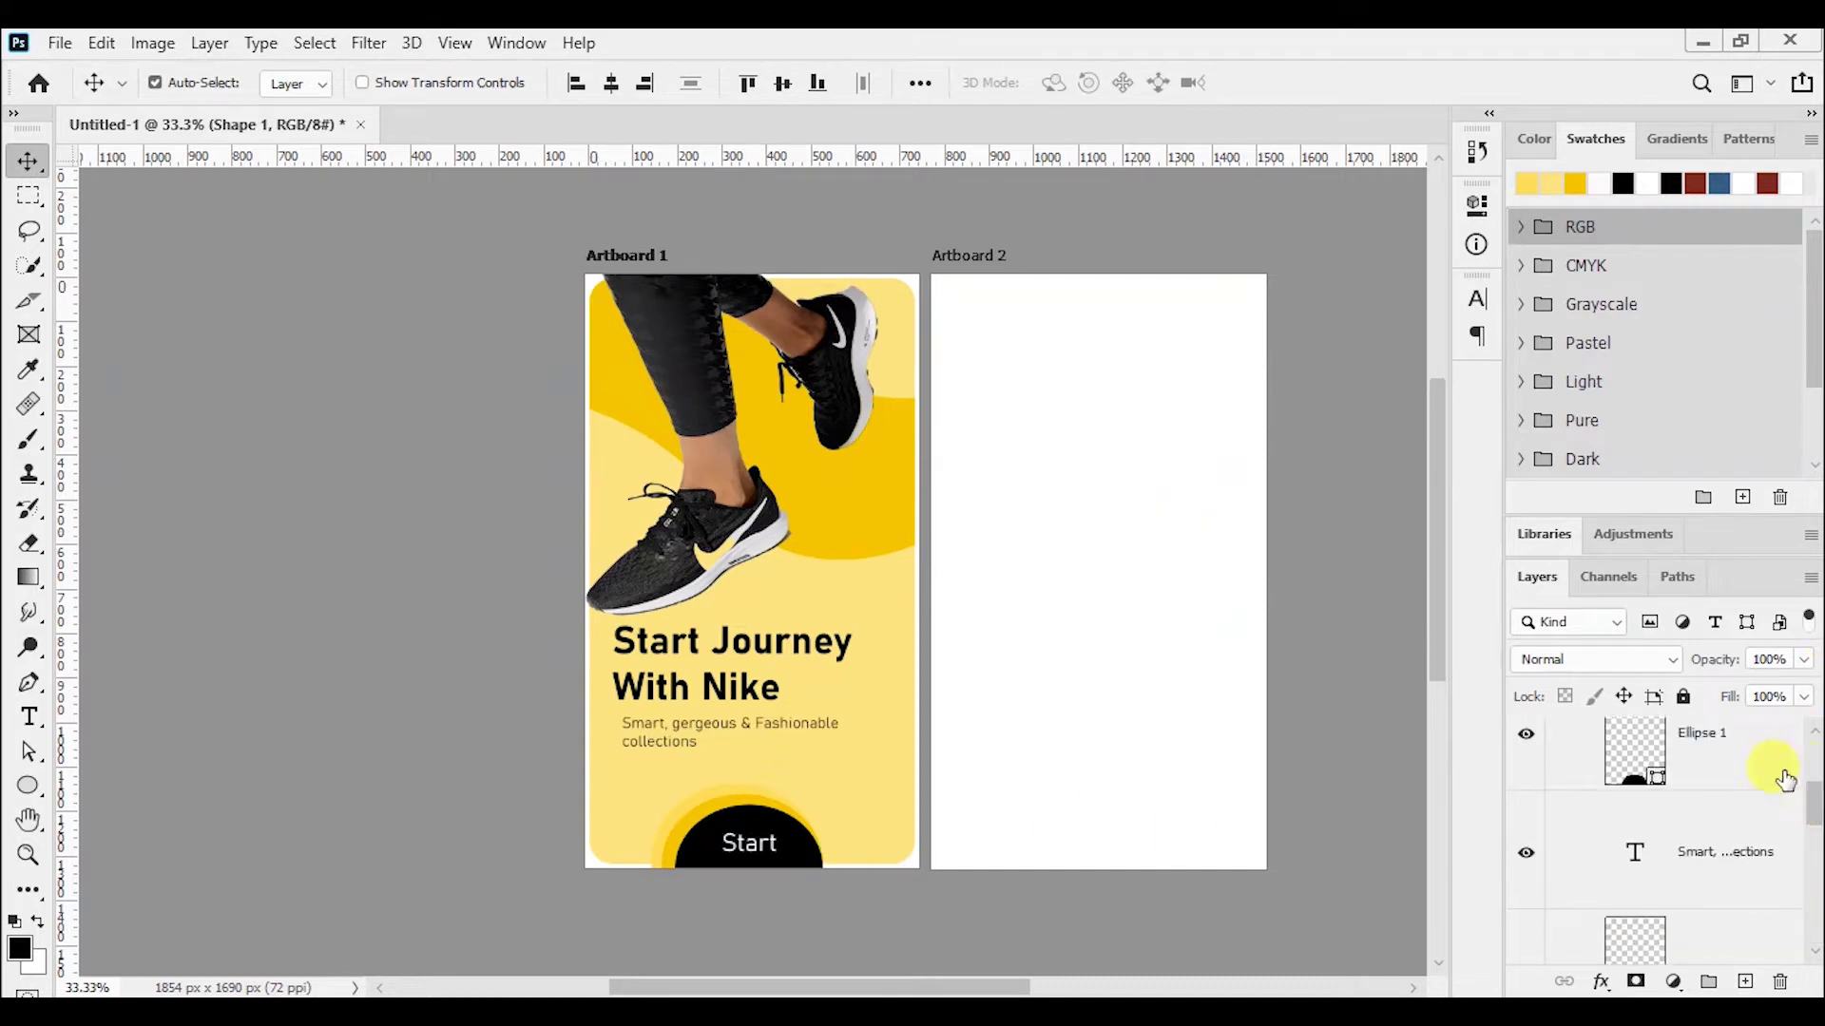
- Nudge the black Start half-circle into place and reselect its layer
key(shift+Up)
key(shift+Up)
key(shift+Up)
key(shift+Down)
key(shift+Down)
key(shift+Down)
key(shift+Down)
key(shift+Down)
key(shift+Down)
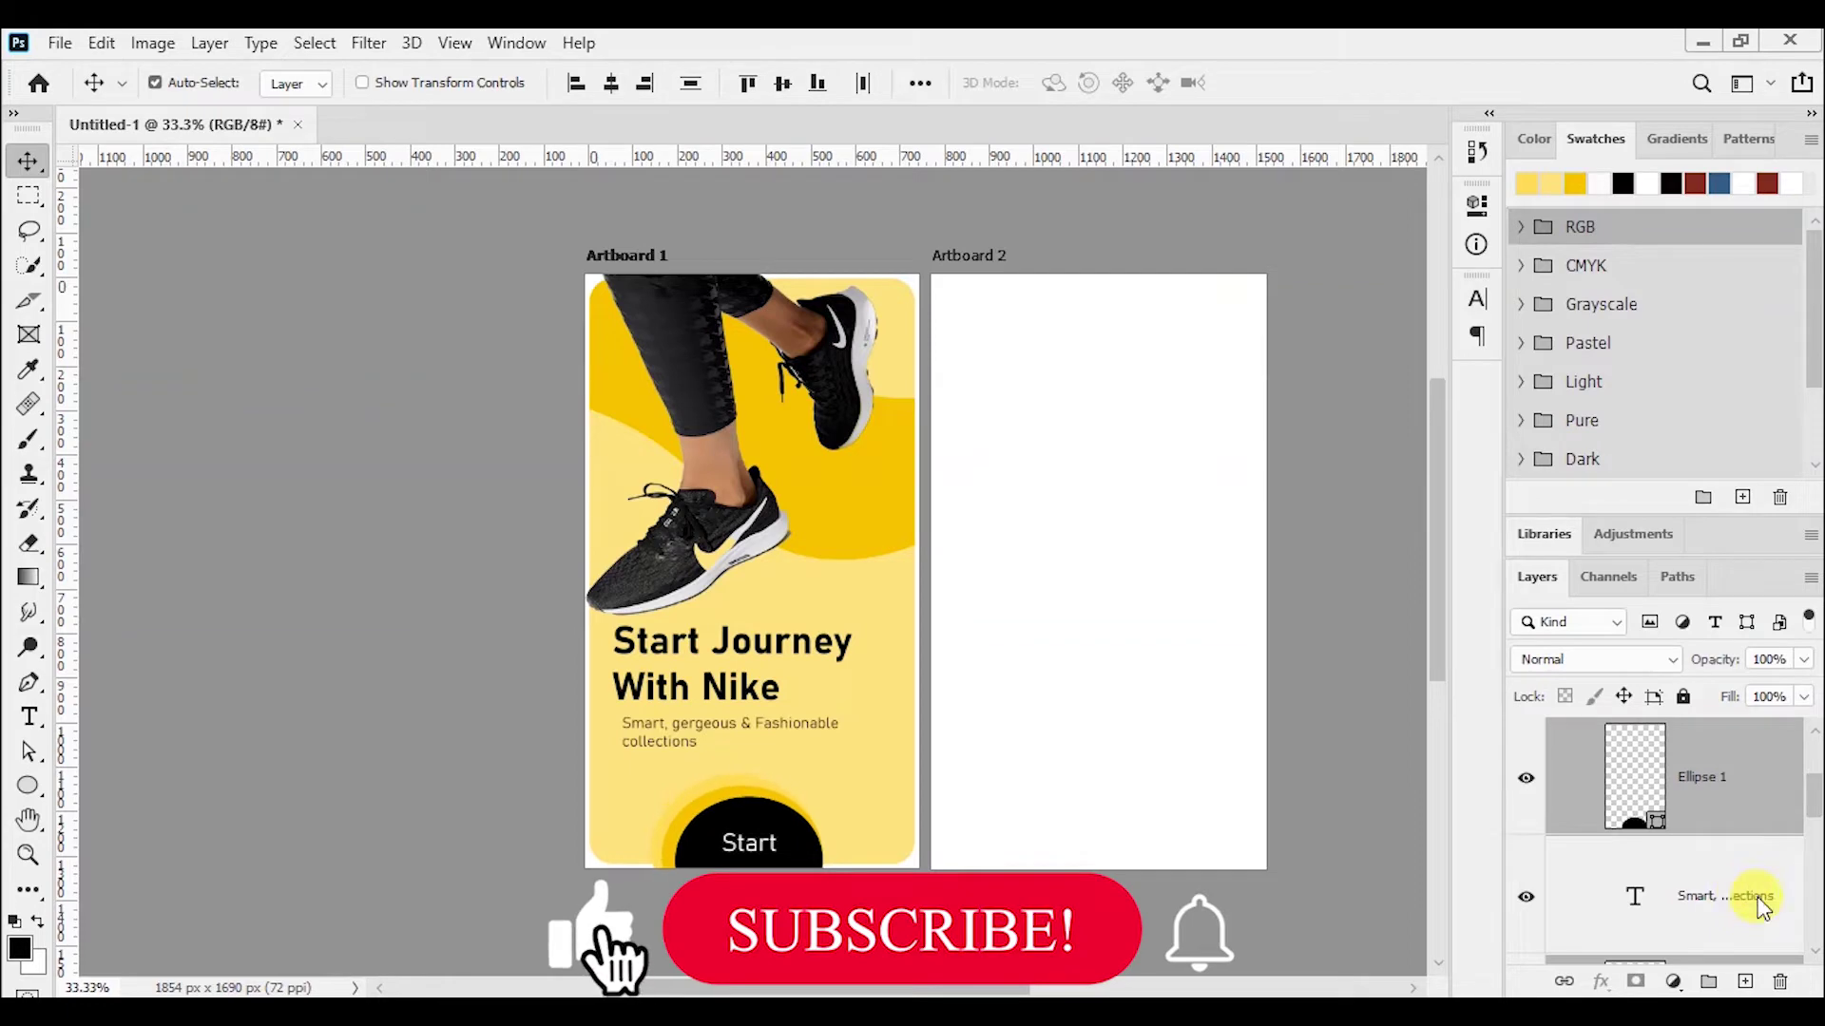
key(shift+Right)
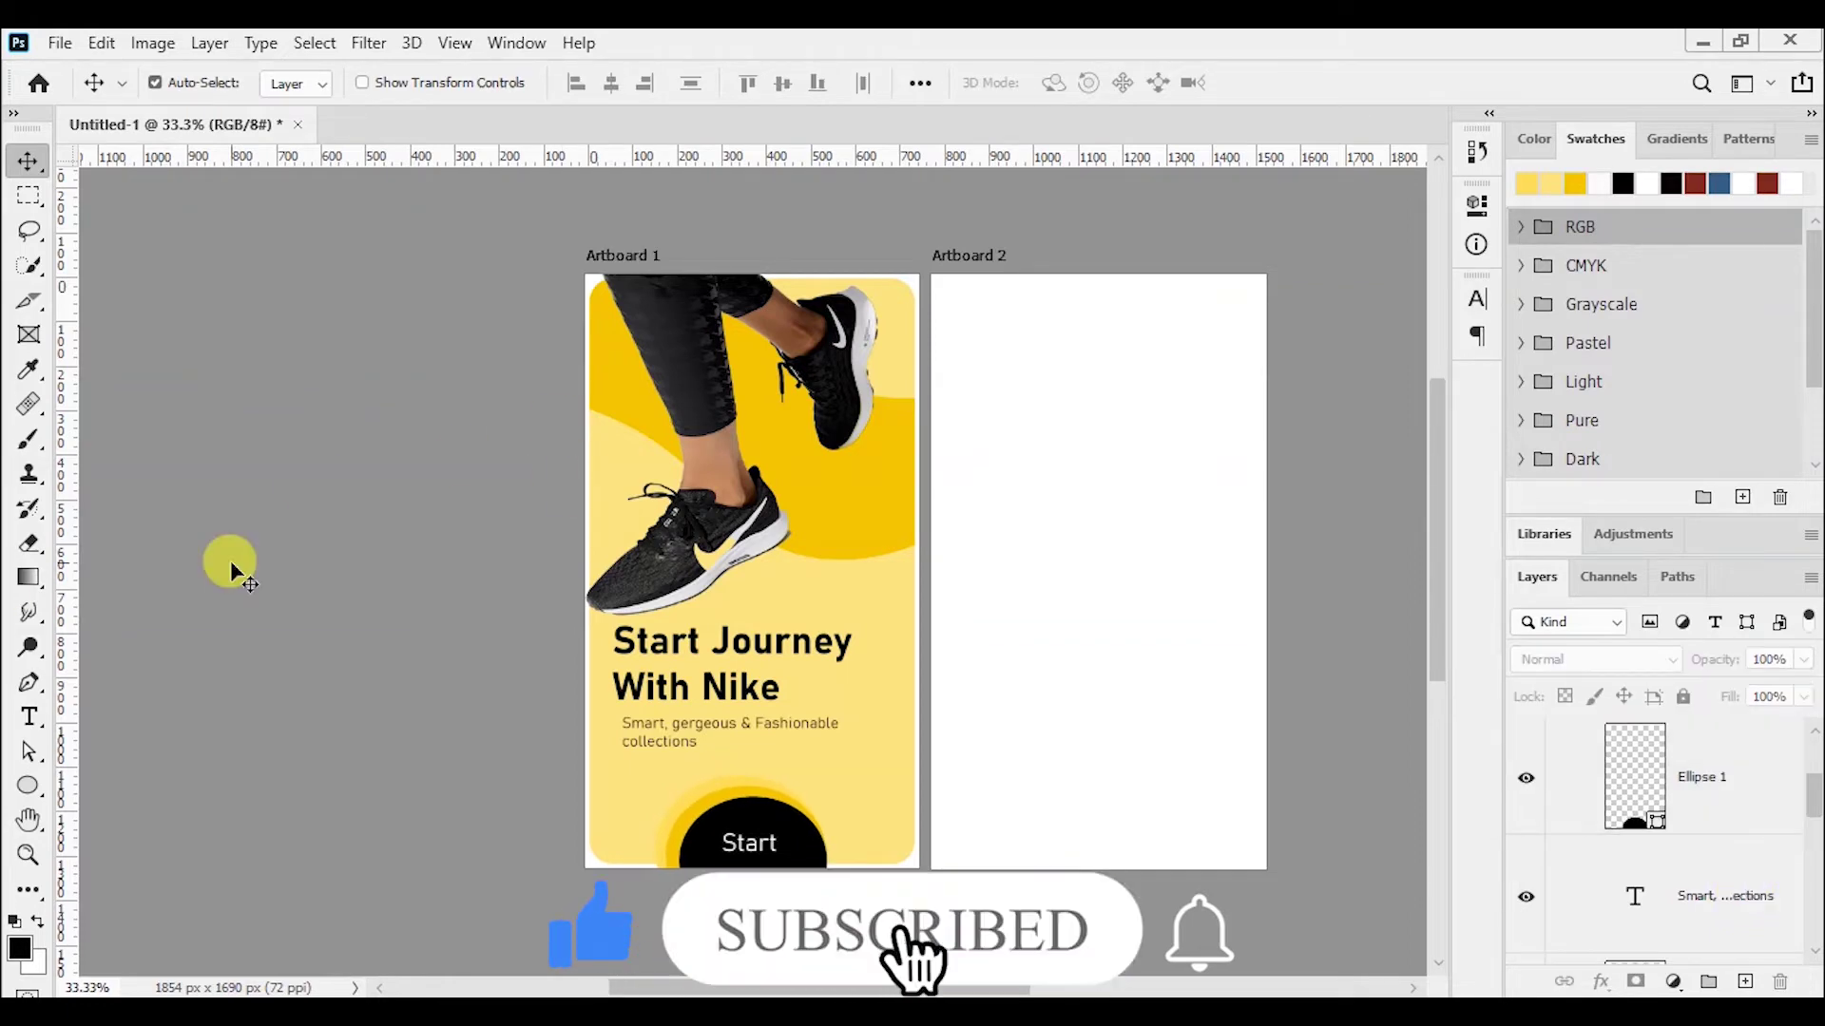
scroll(1811, 803, down, 1)
scroll(1758, 770, up, 1)
click(1743, 750)
- Cut the lower half off the black Start circle, converting it to a regular path
click(28, 785)
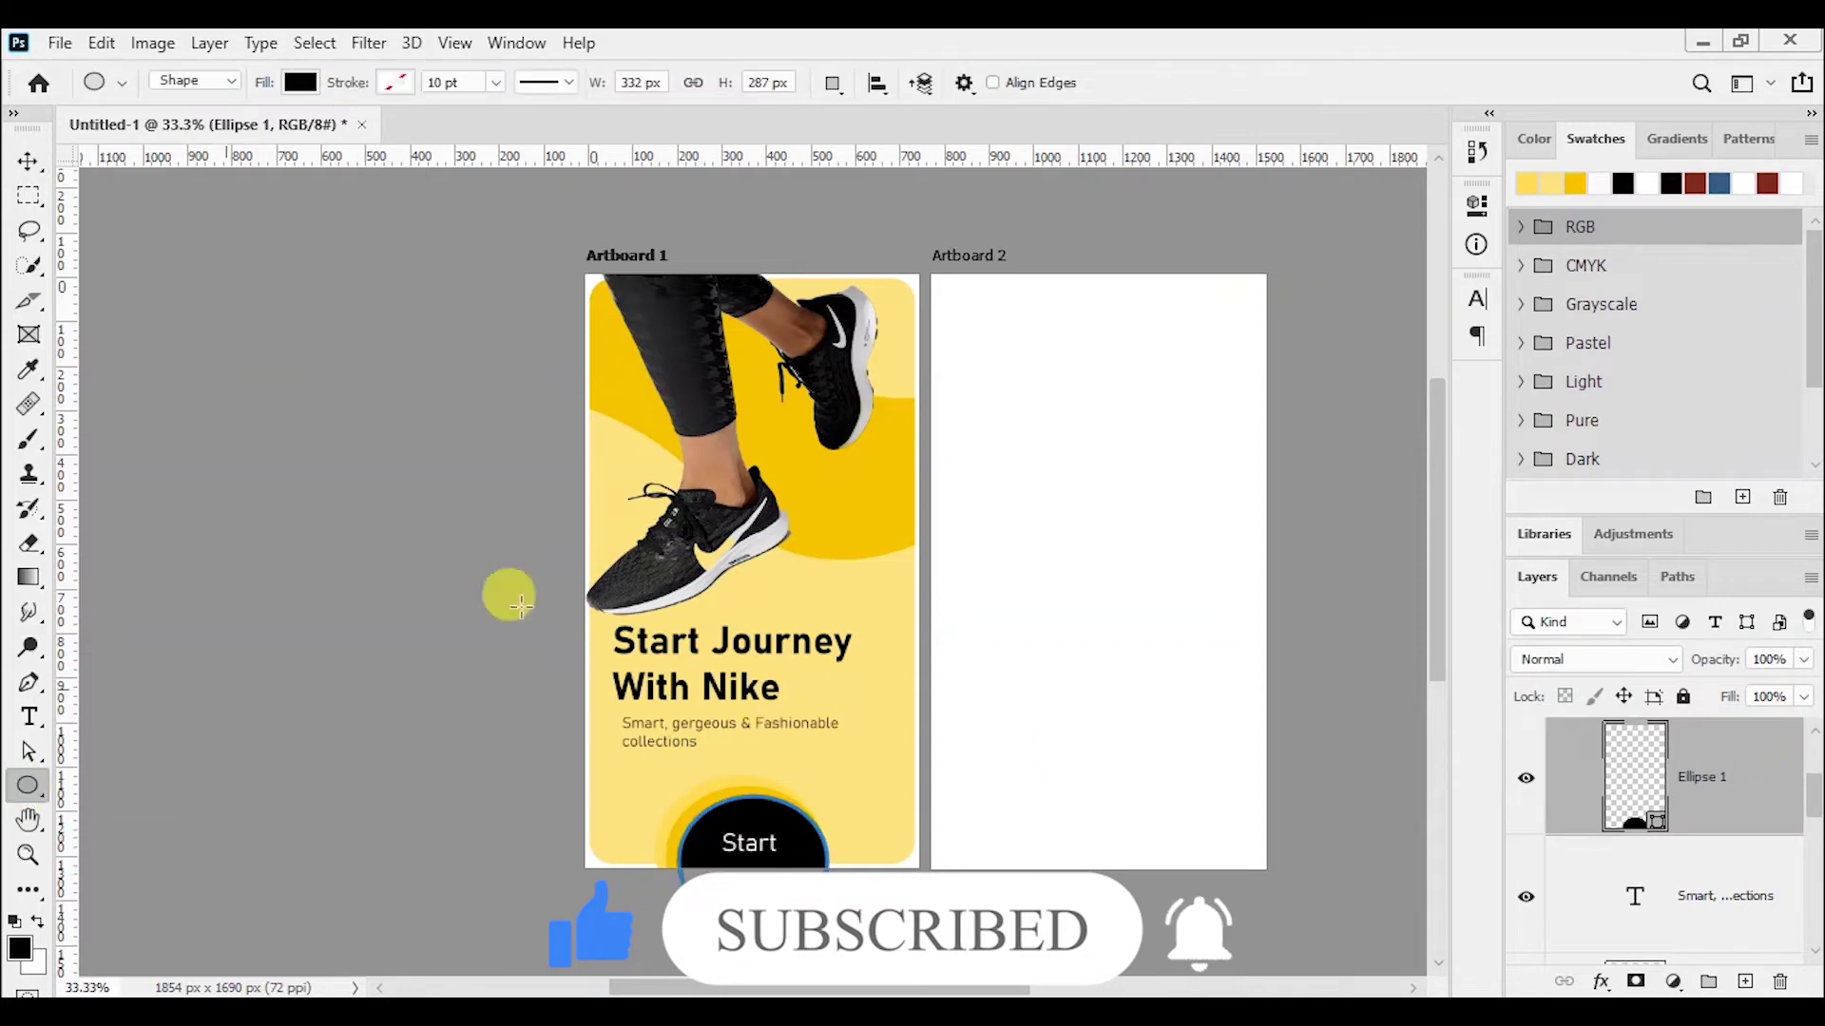
click(516, 43)
click(556, 876)
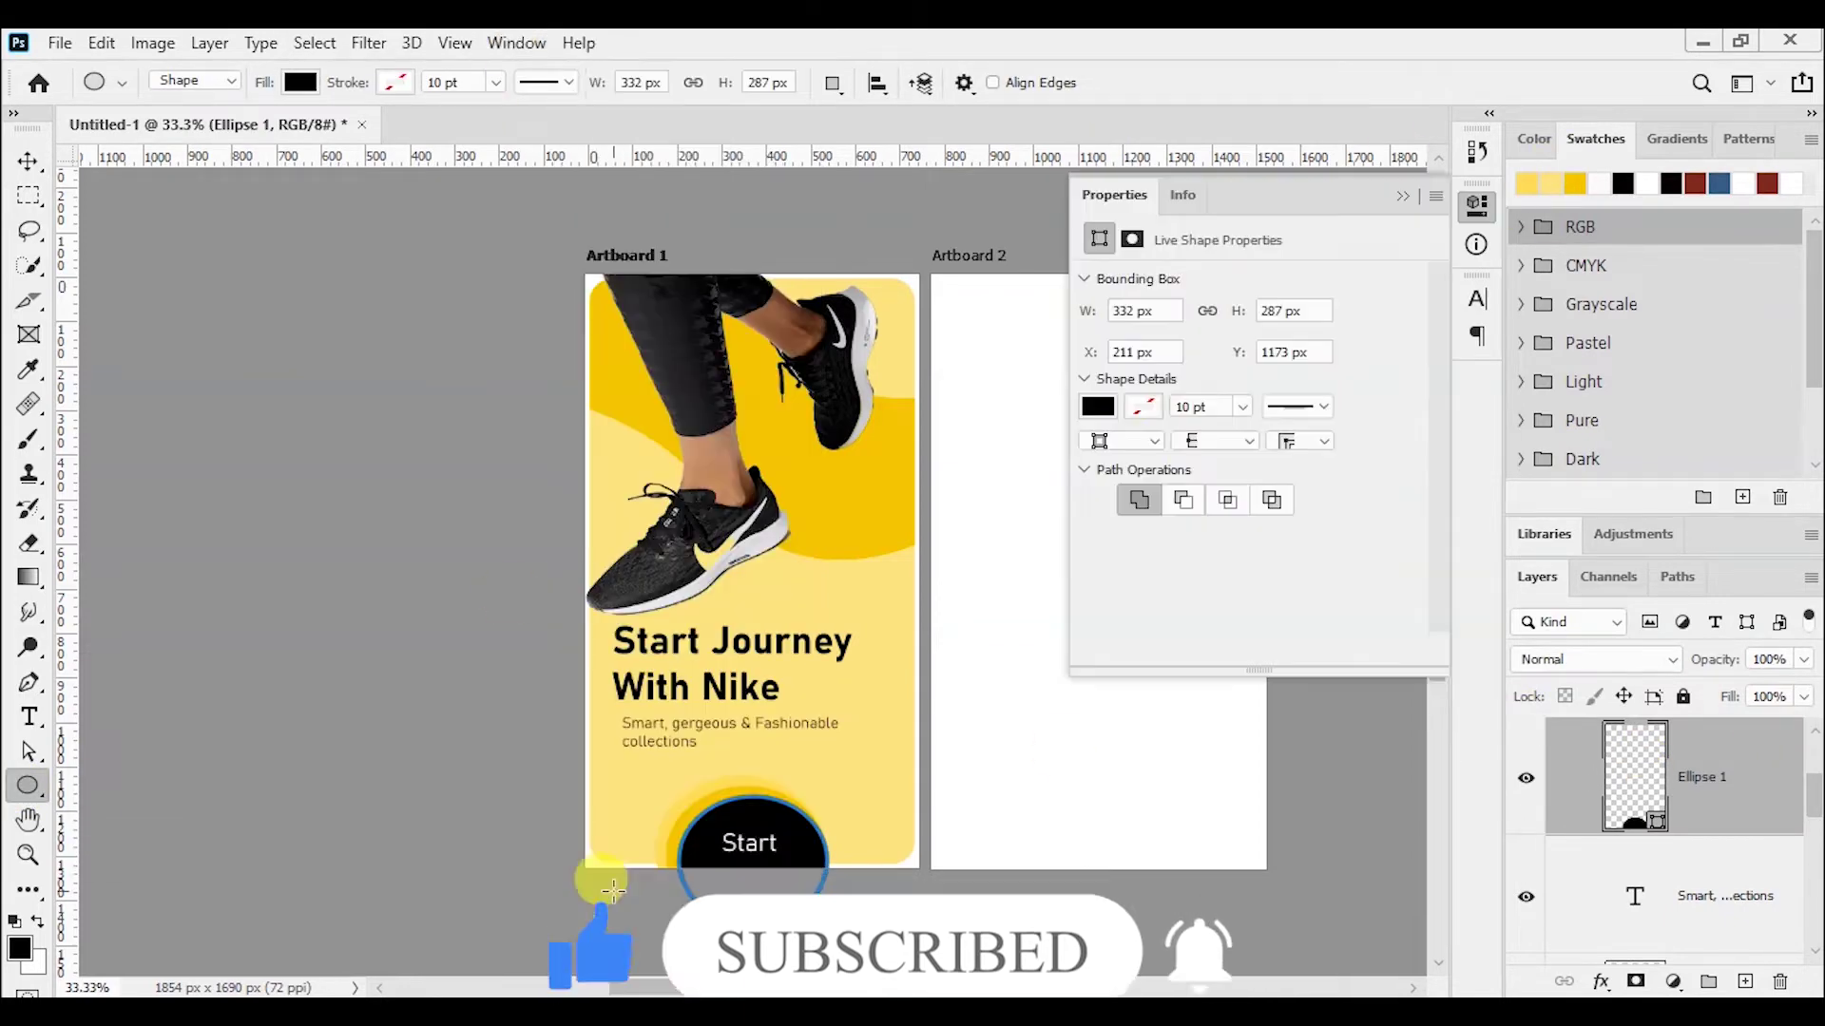
click(28, 751)
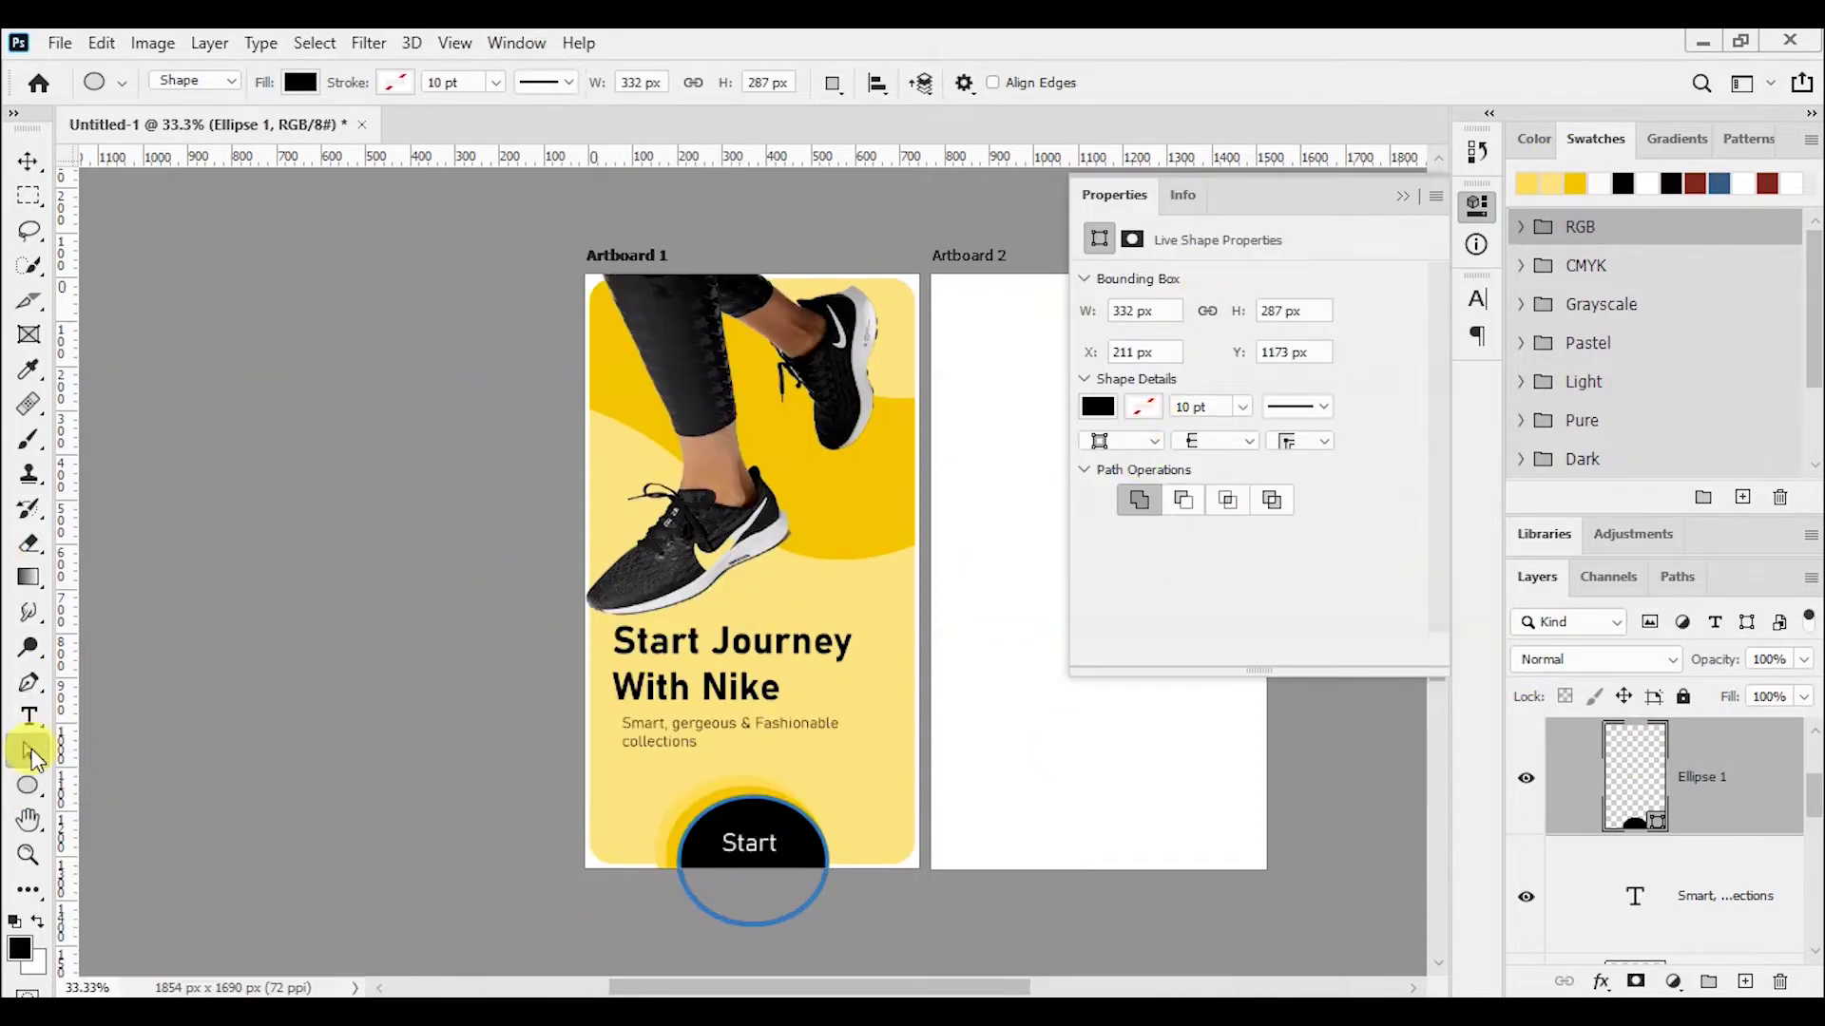
click(761, 936)
click(827, 407)
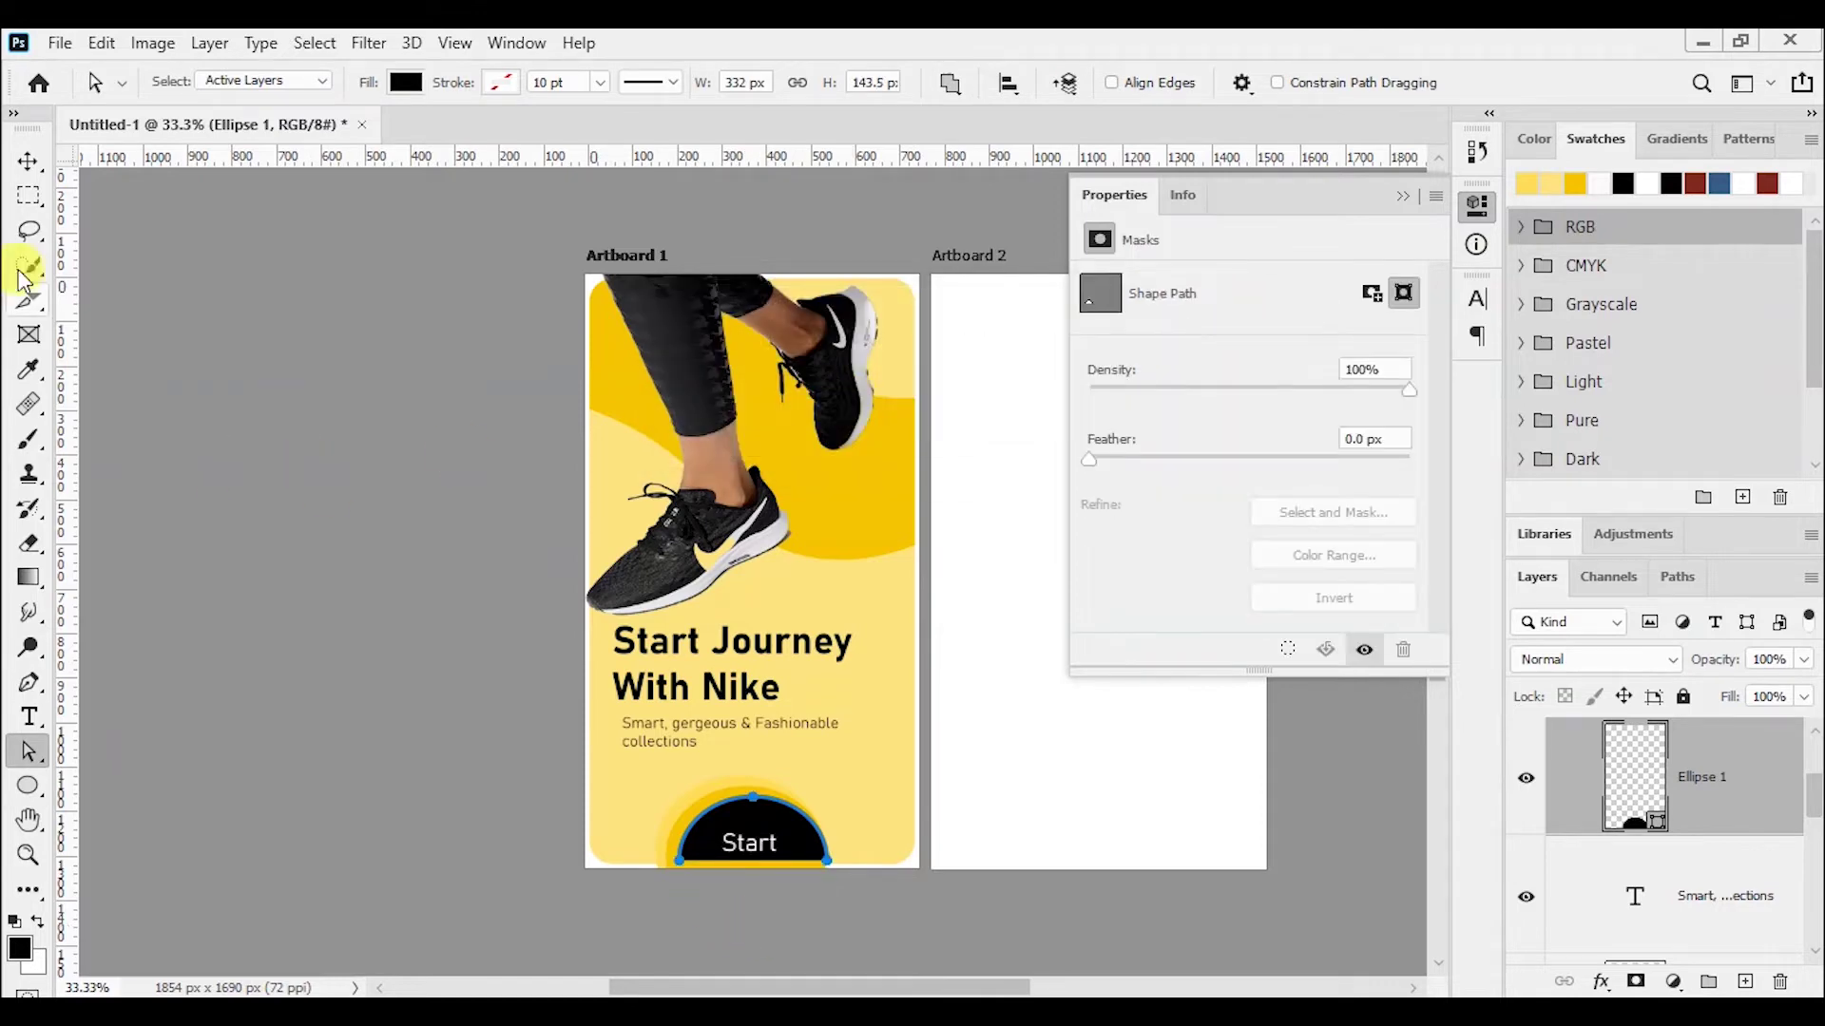
key(v)
click(1815, 817)
- Delete the lower yellow ring's bottom anchor to remove its lower half
key(ctrl+j)
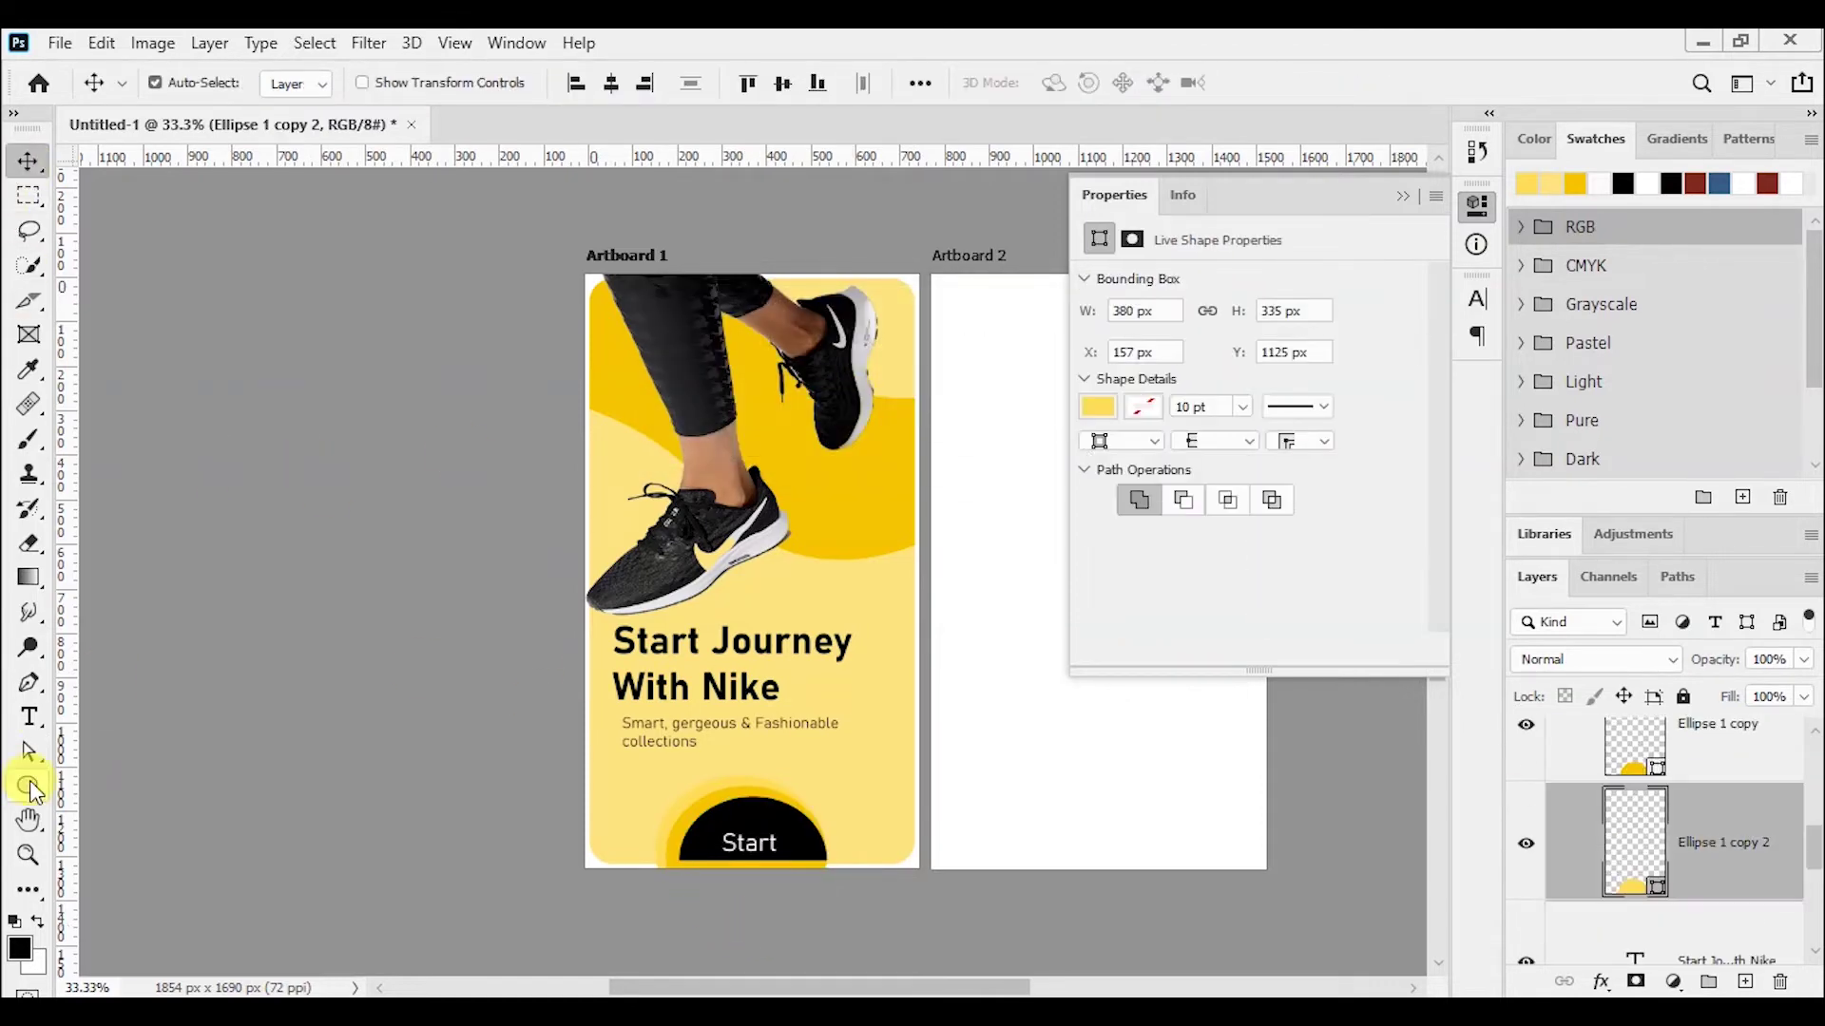
click(28, 785)
key(a)
click(742, 924)
key(Delete)
click(827, 407)
- Remove the lower half of the other yellow ring, then reselect the black circle layer
click(1773, 736)
click(28, 785)
key(a)
key(Delete)
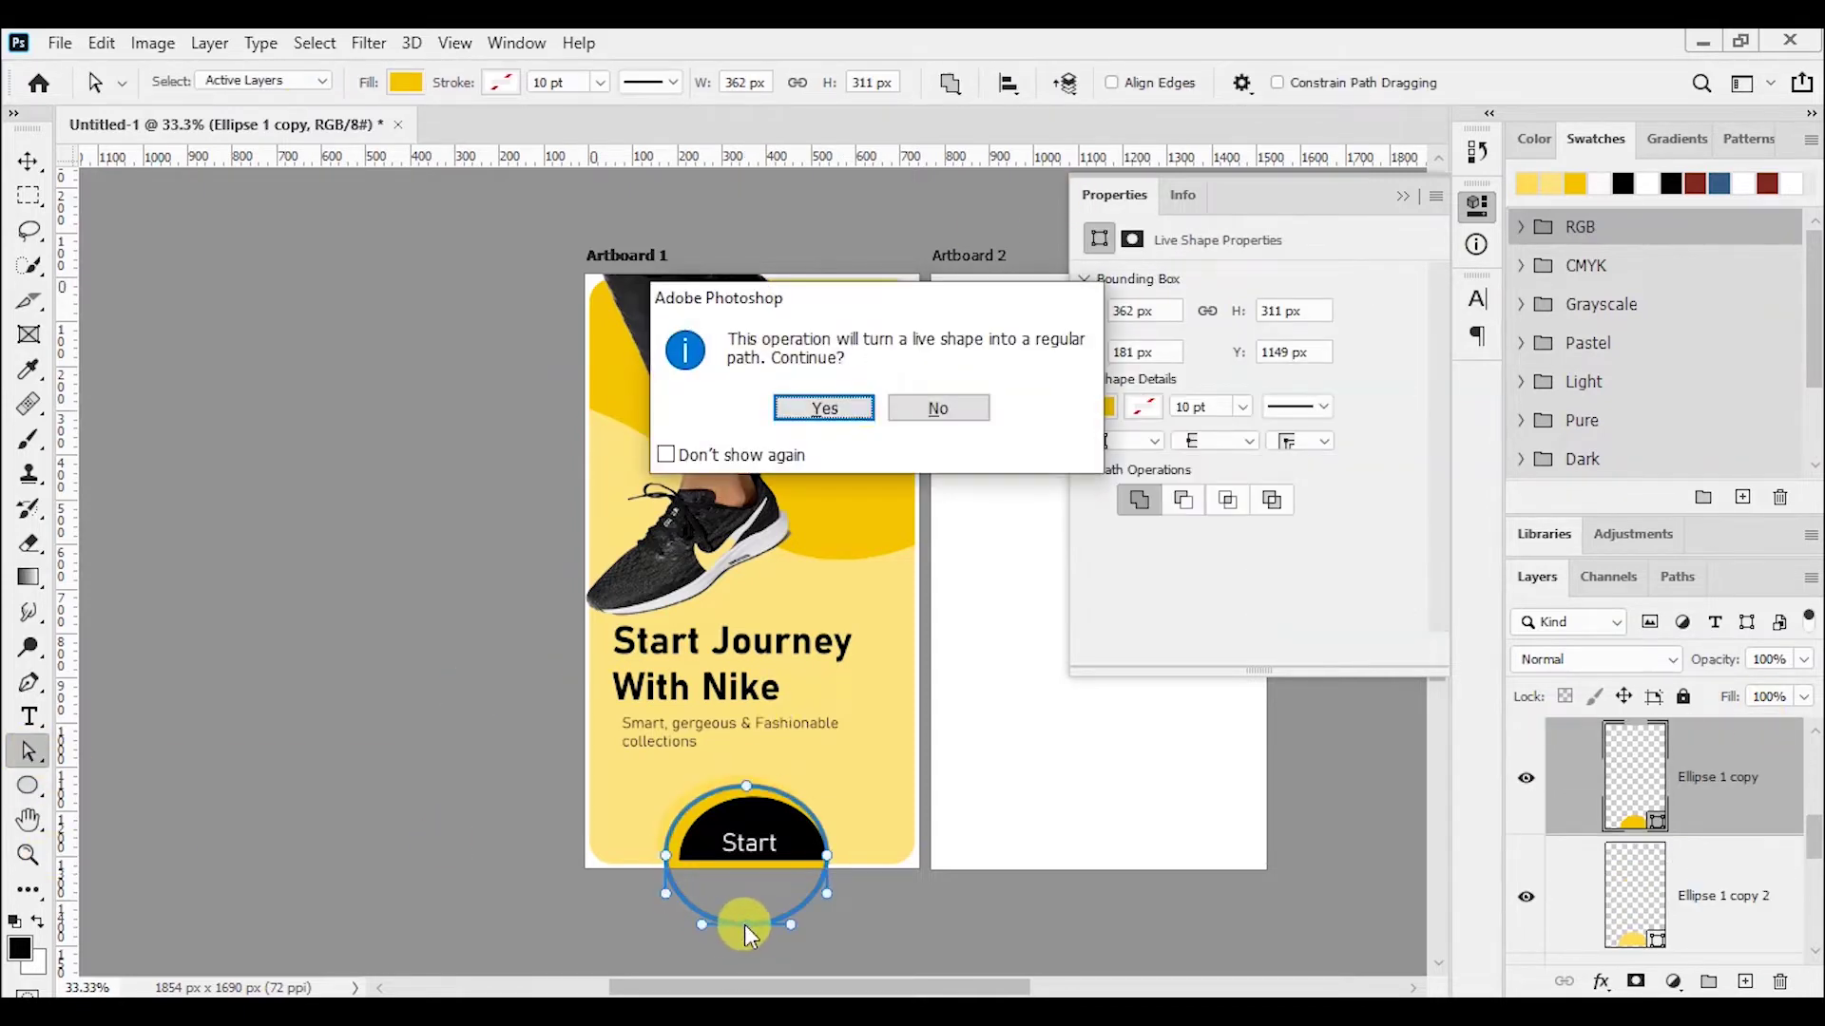
click(823, 407)
scroll(1815, 849, down, 3)
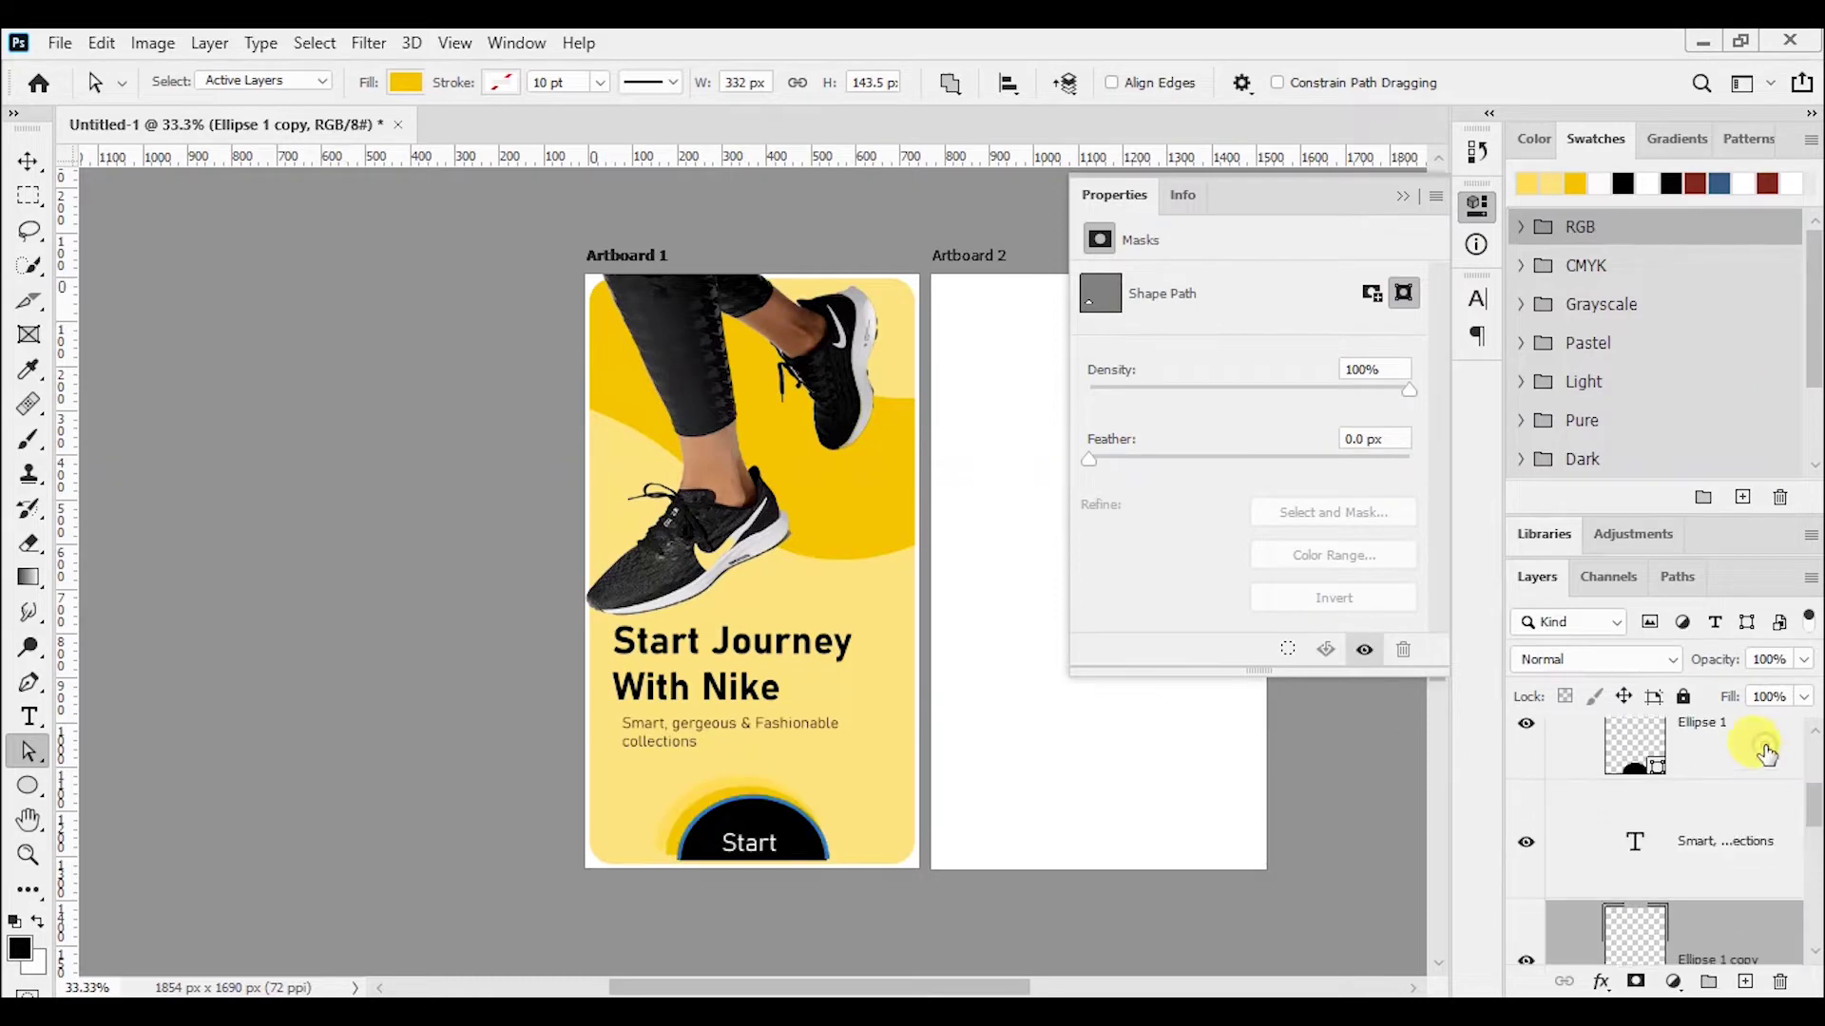
click(1749, 750)
click(19, 168)
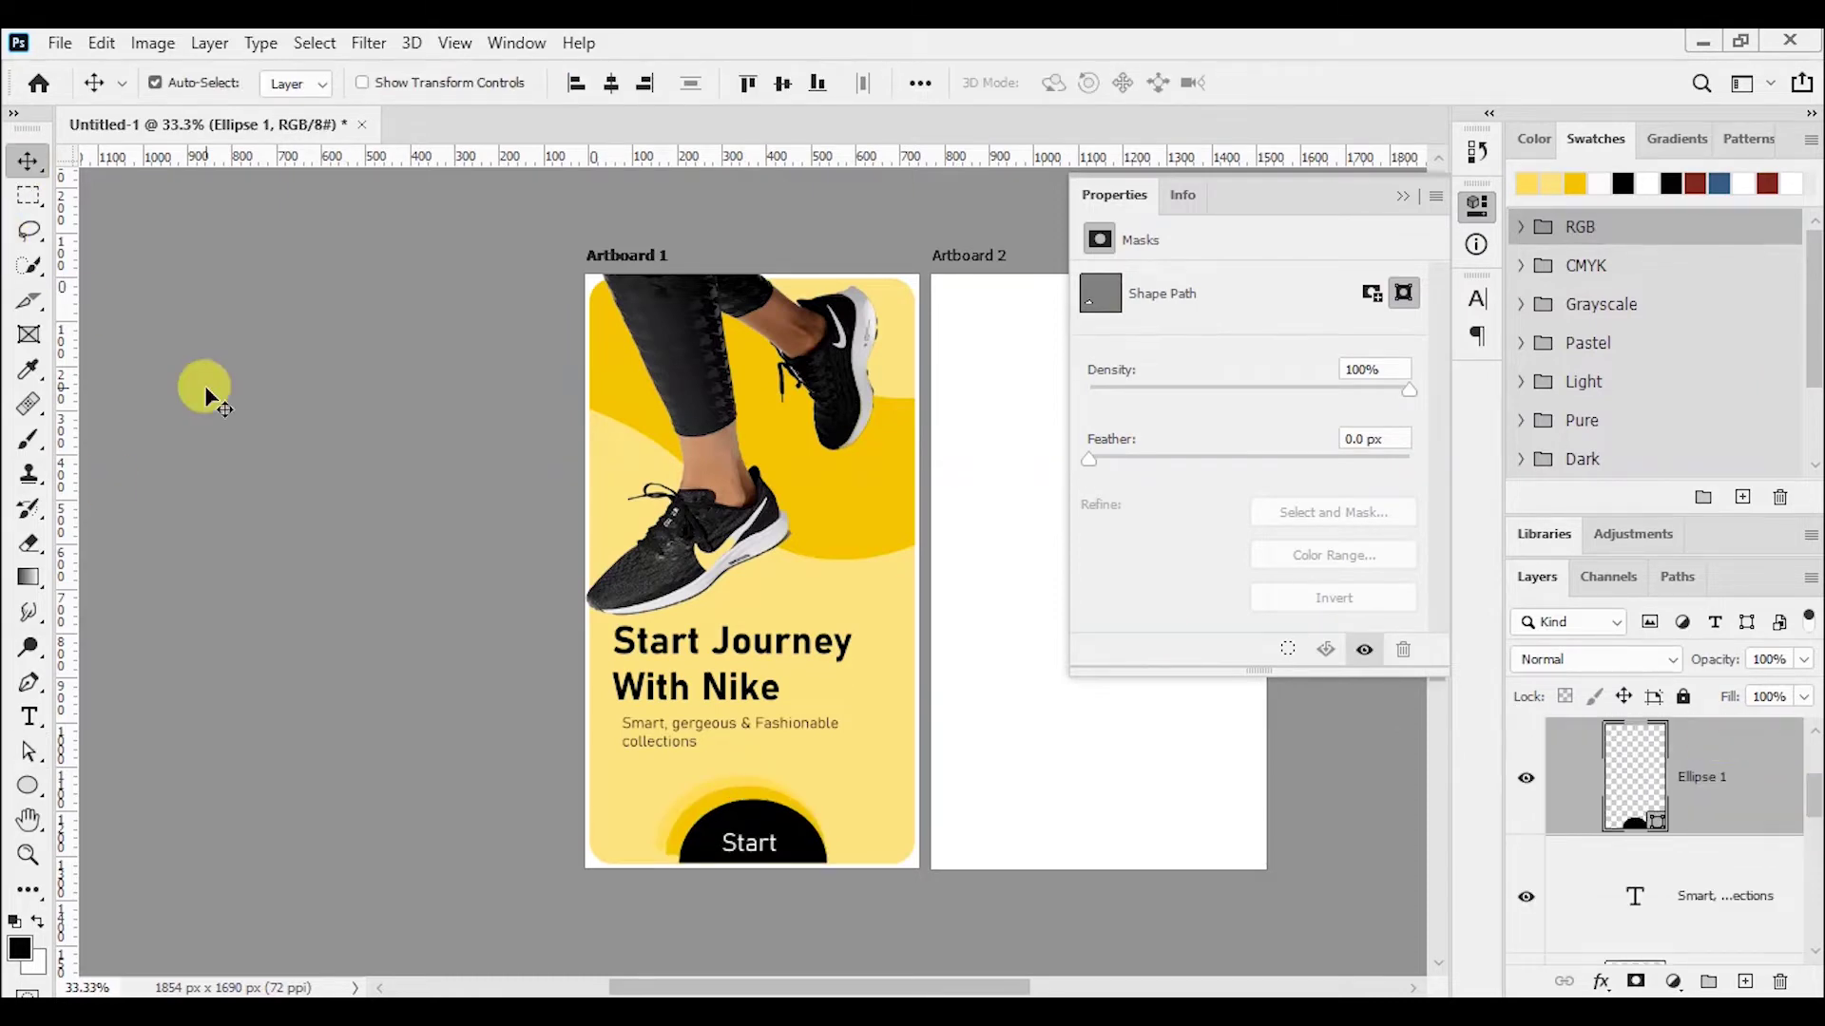
- Browse Artboard 1's layers, selecting the yellow rings, the sneaker photo and the Shape 1 wave
scroll(1815, 851, down, 3)
click(1735, 779)
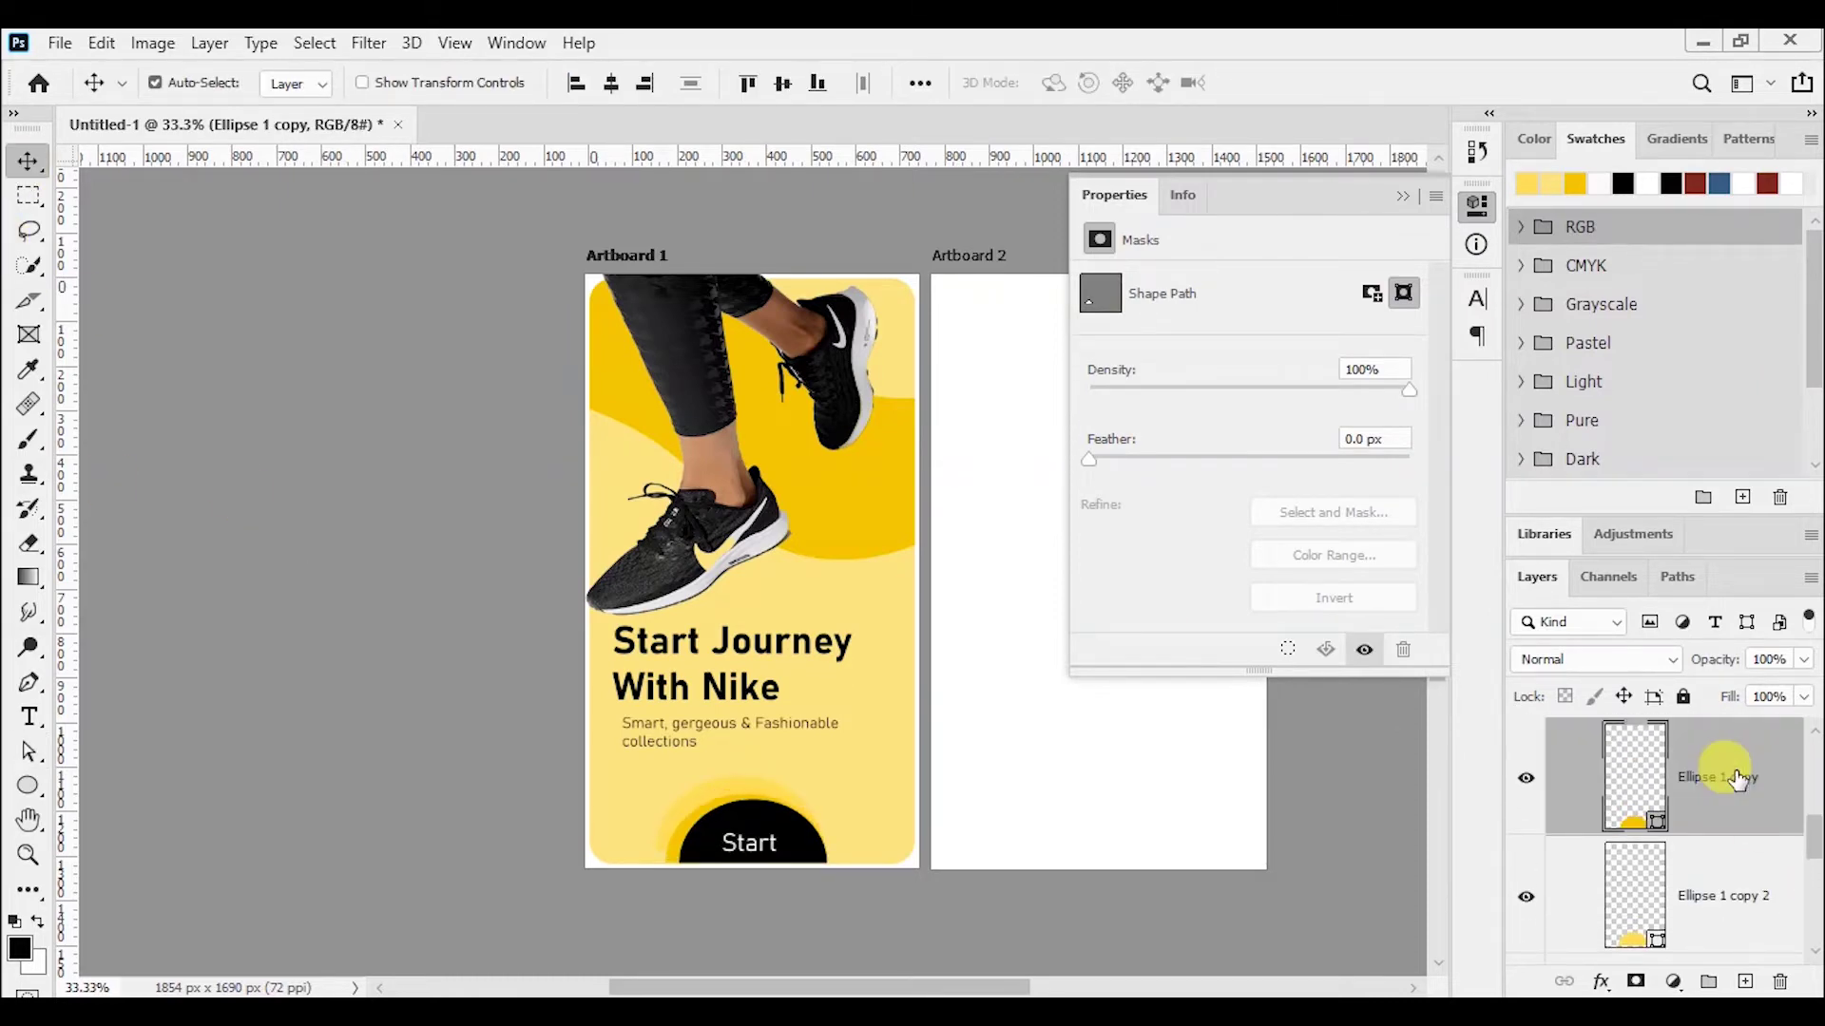
click(1725, 909)
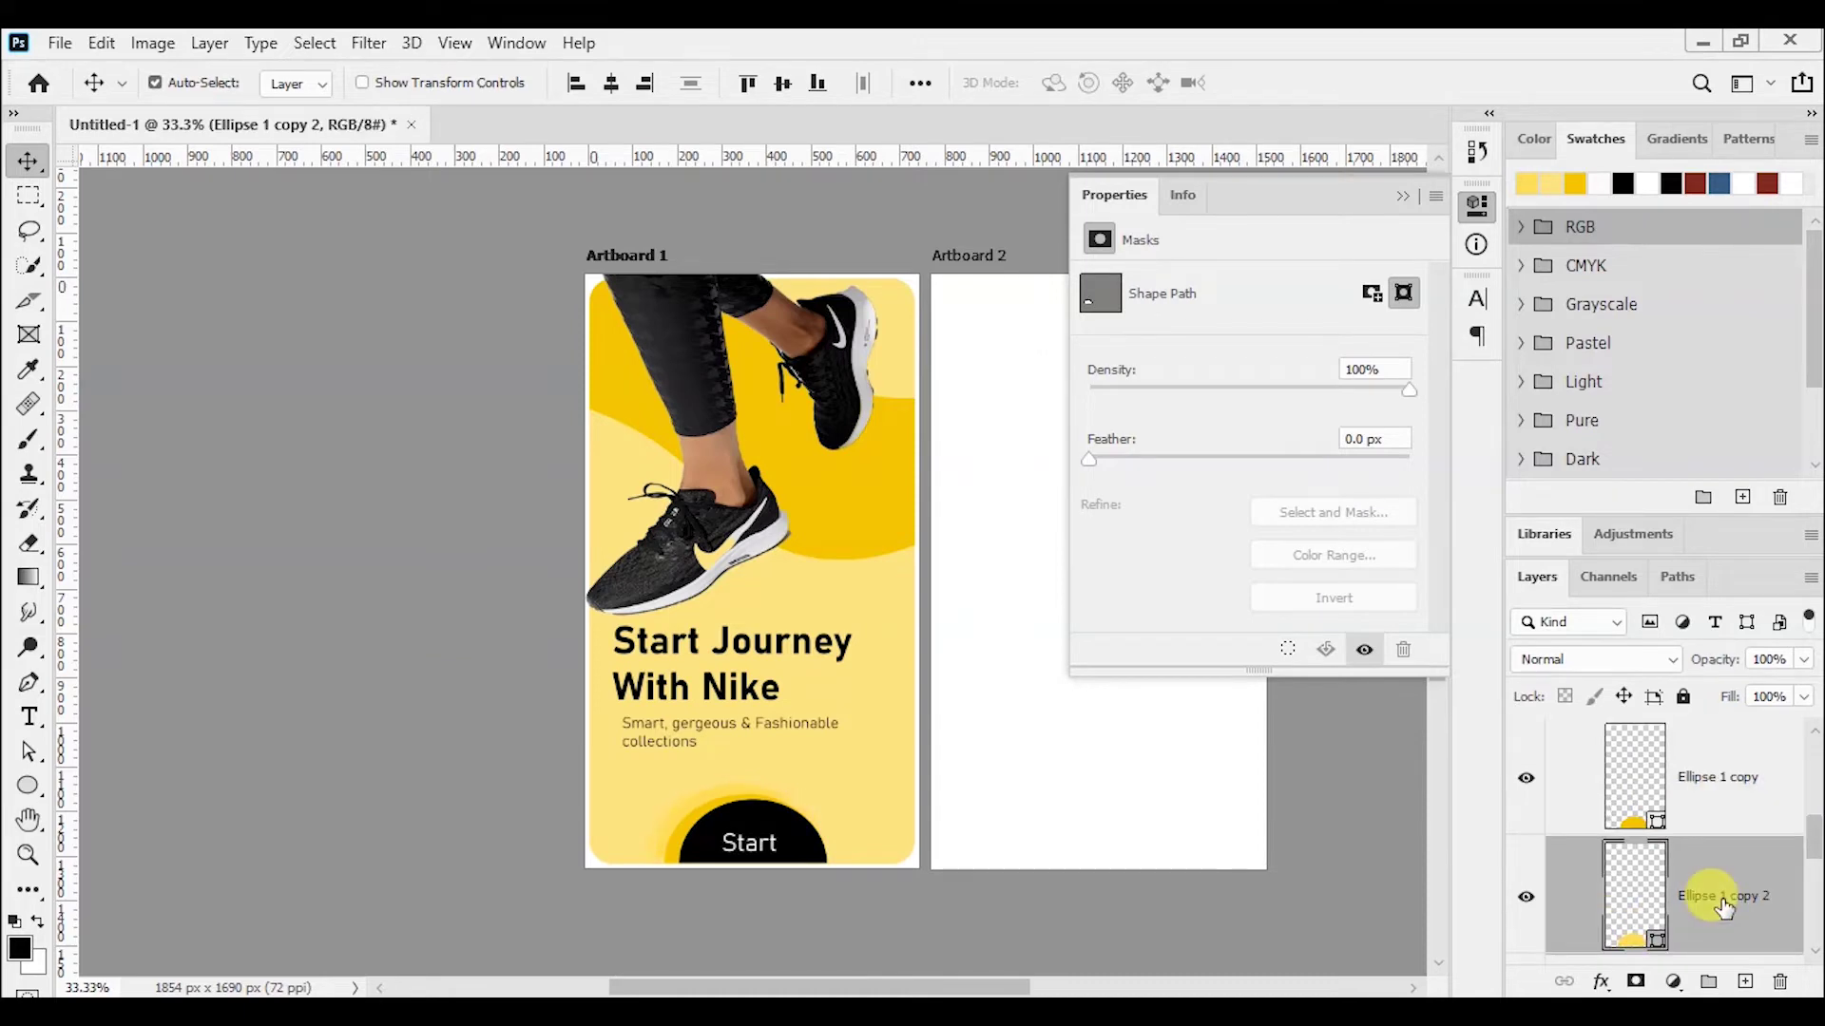
click(1478, 199)
scroll(1710, 855, up, 5)
scroll(1710, 855, down, 3)
scroll(1728, 874, down, 1)
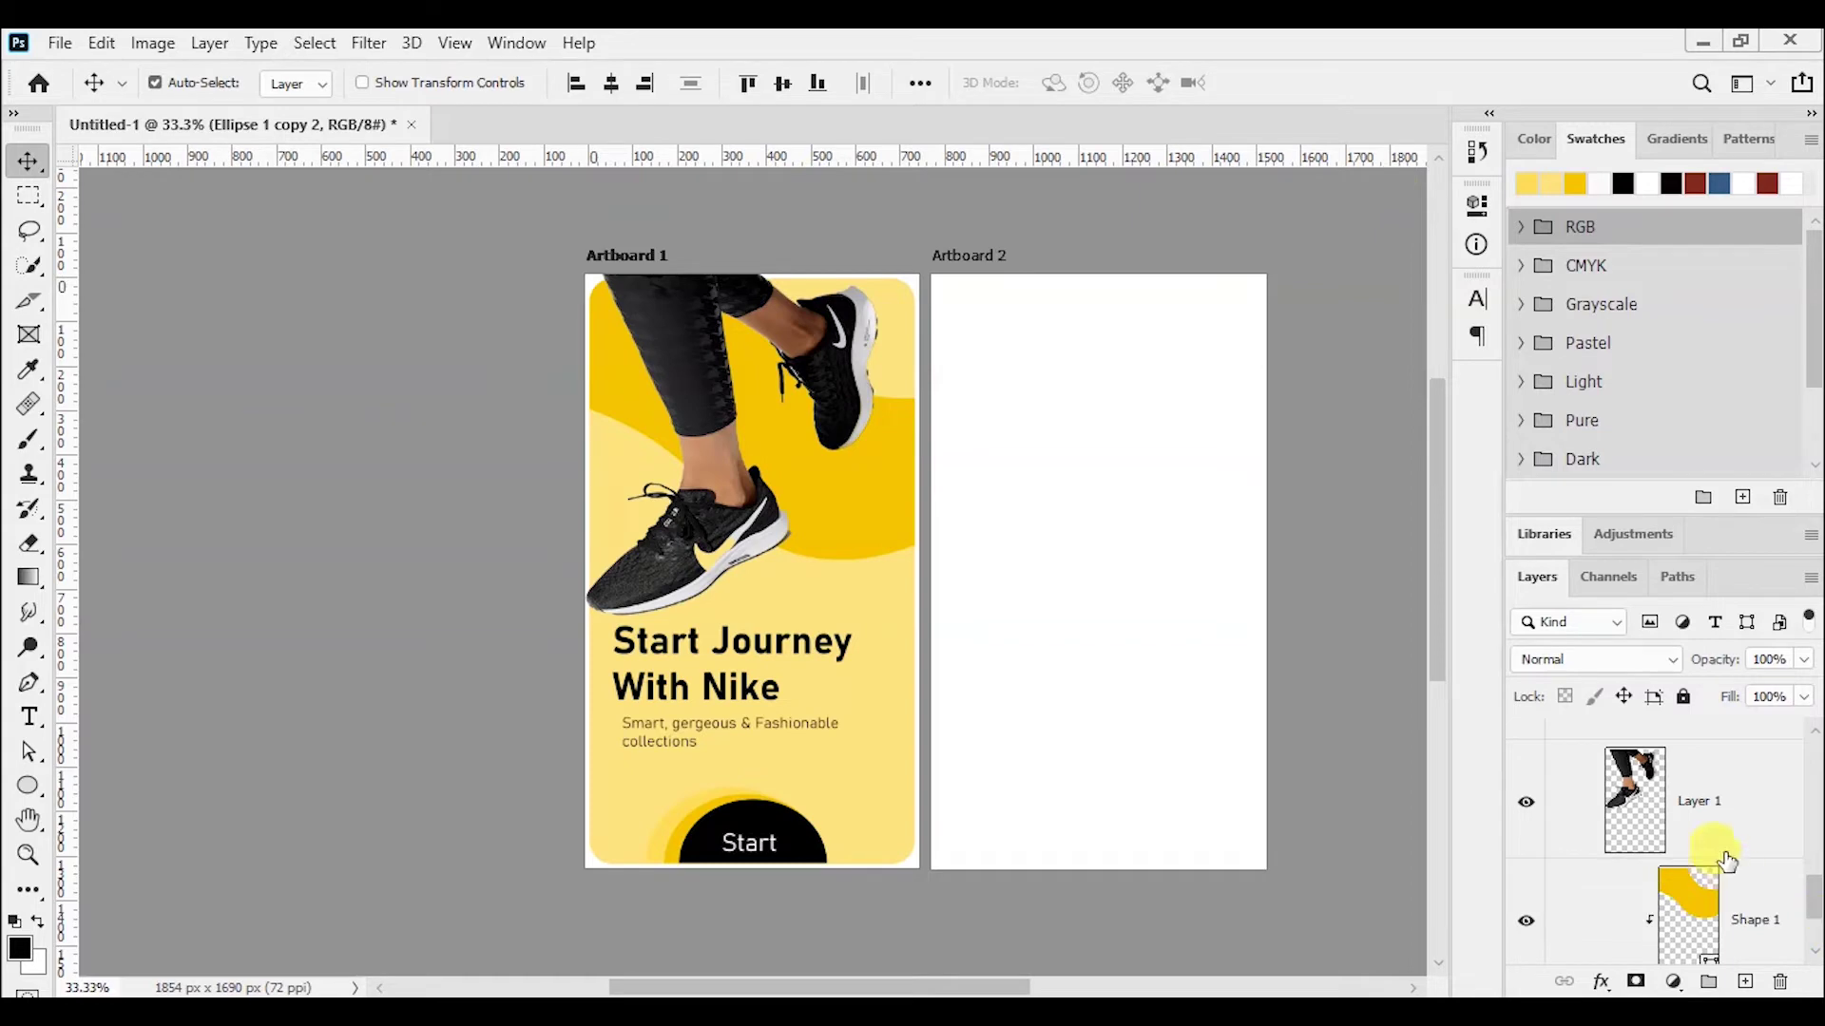
scroll(1810, 893, down, 1)
scroll(1777, 855, up, 1)
scroll(1710, 779, down, 1)
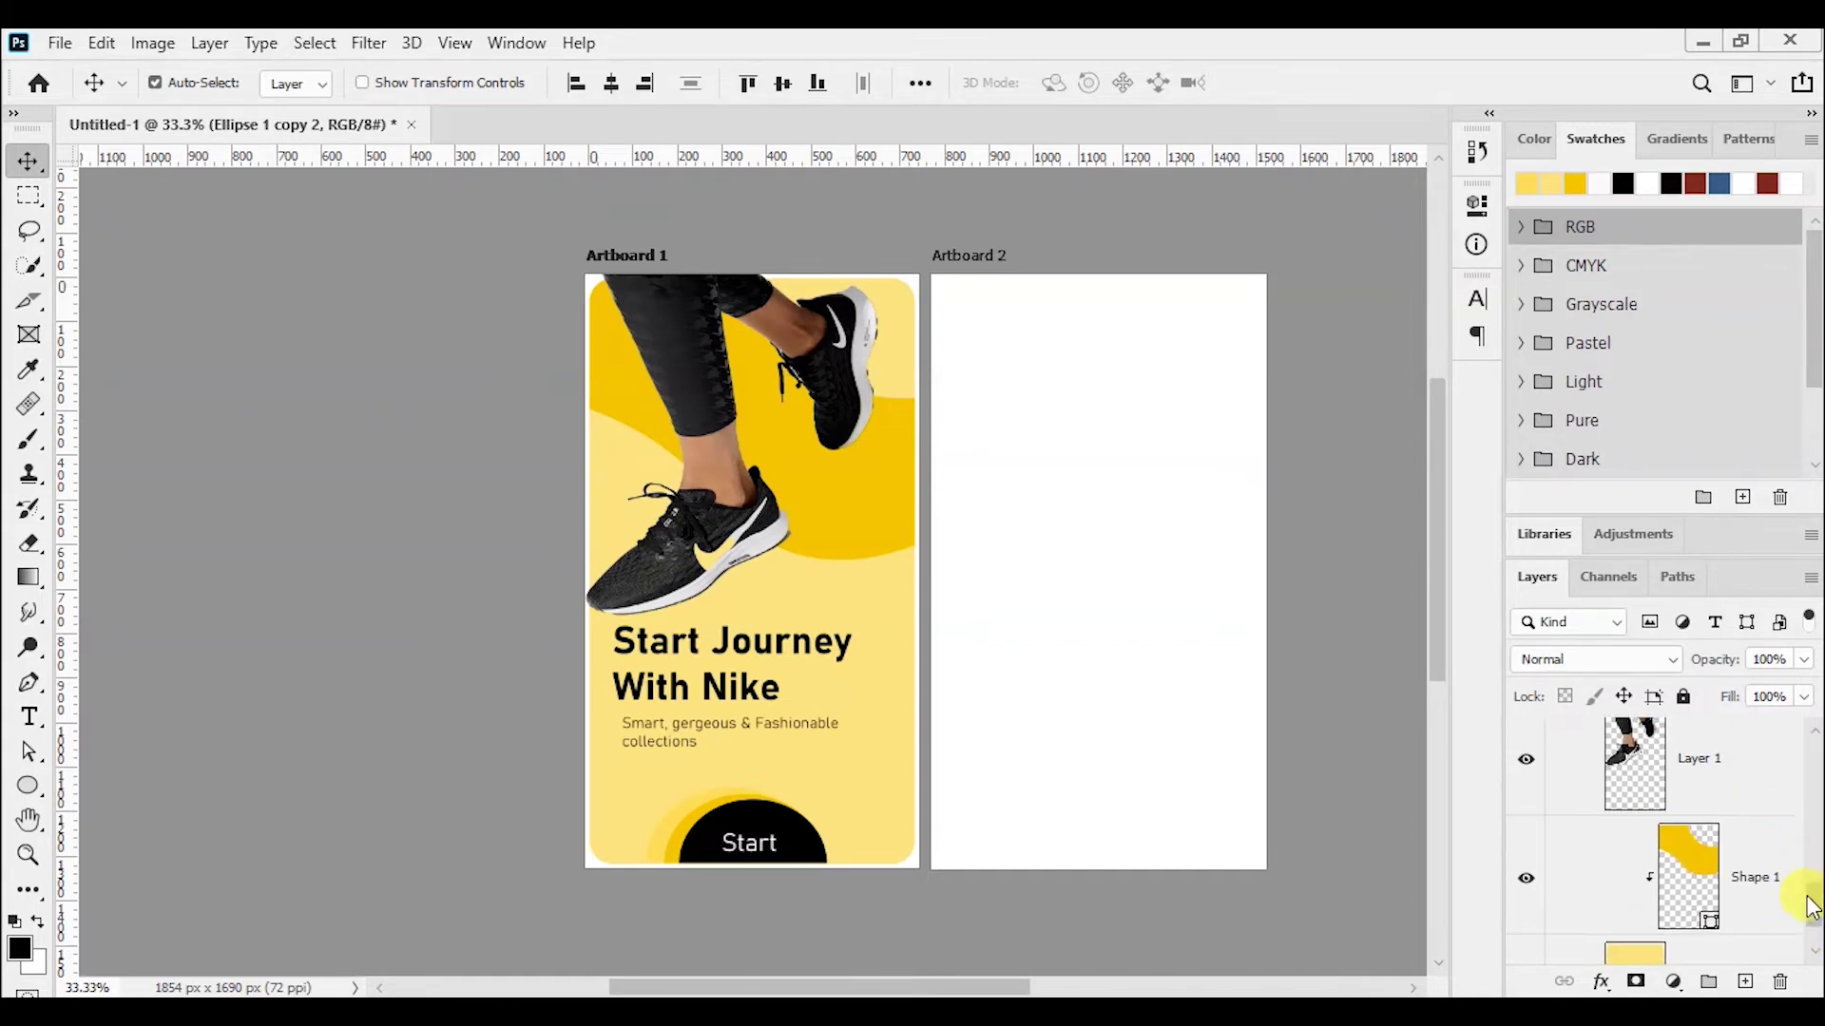
click(1701, 751)
scroll(1682, 774, up, 1)
scroll(1654, 855, down, 2)
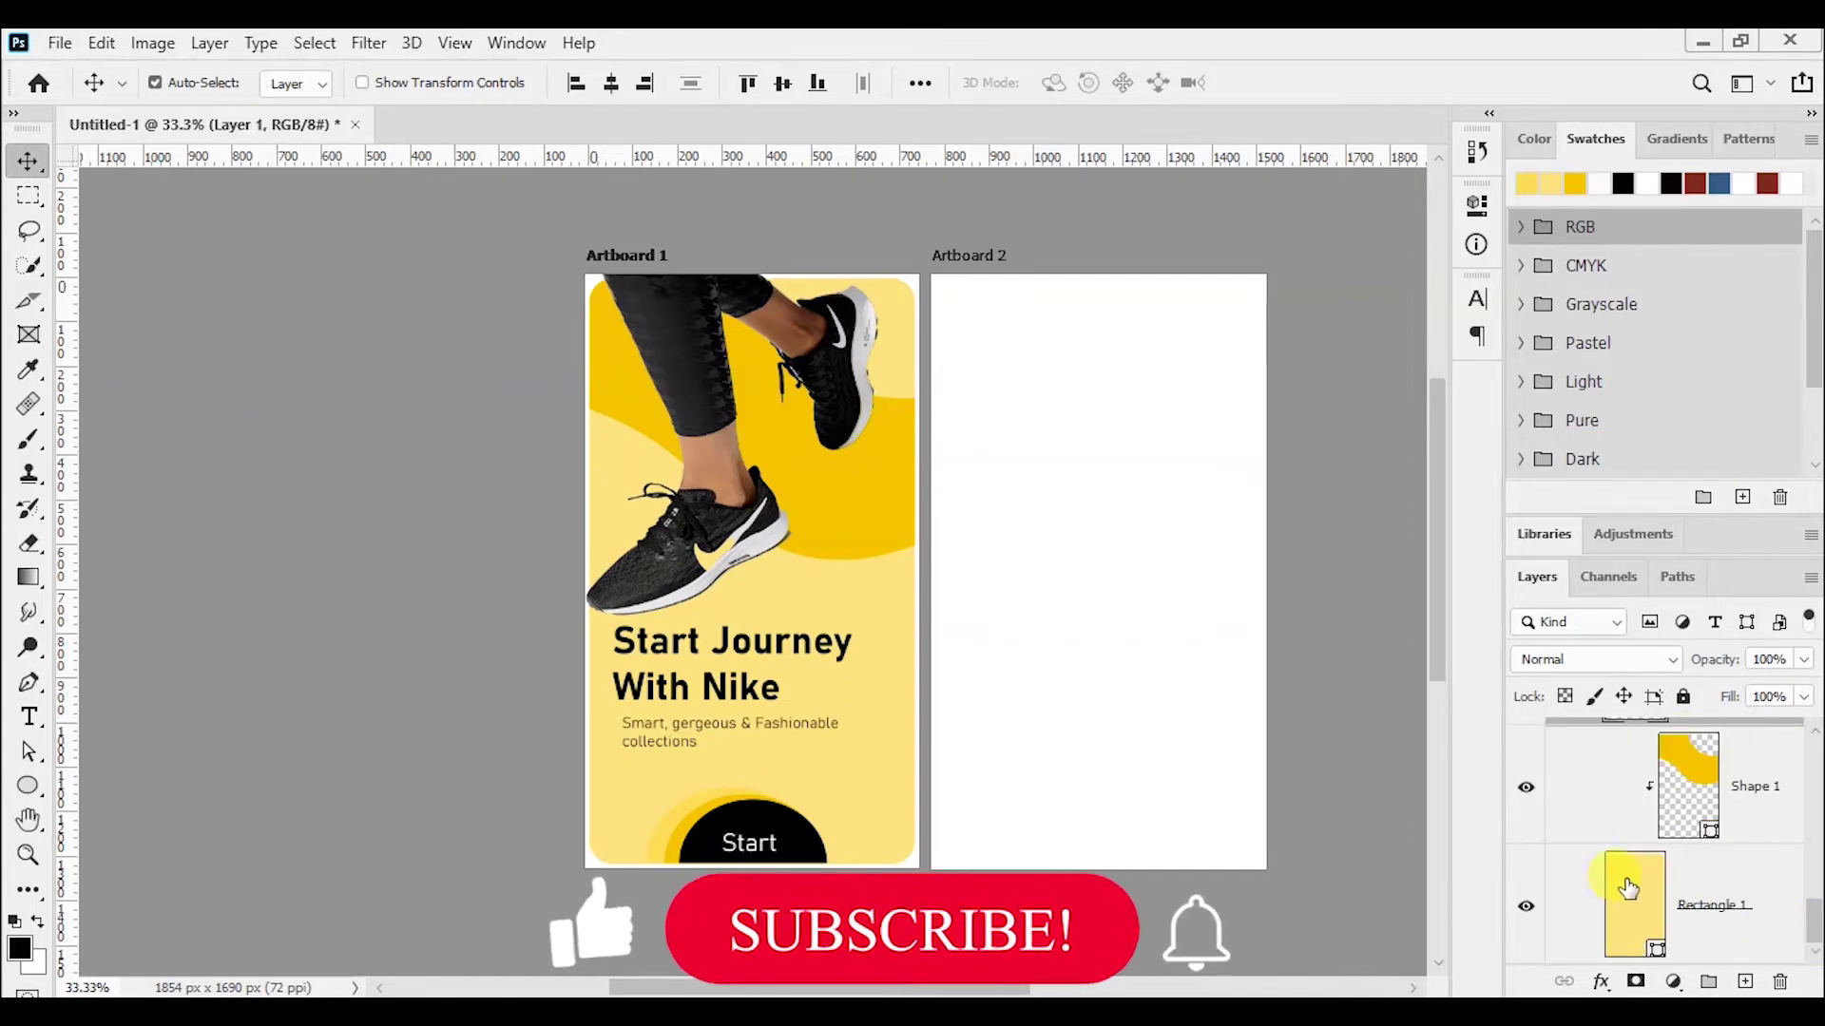
alt+click(1620, 838)
key(ctrl+z)
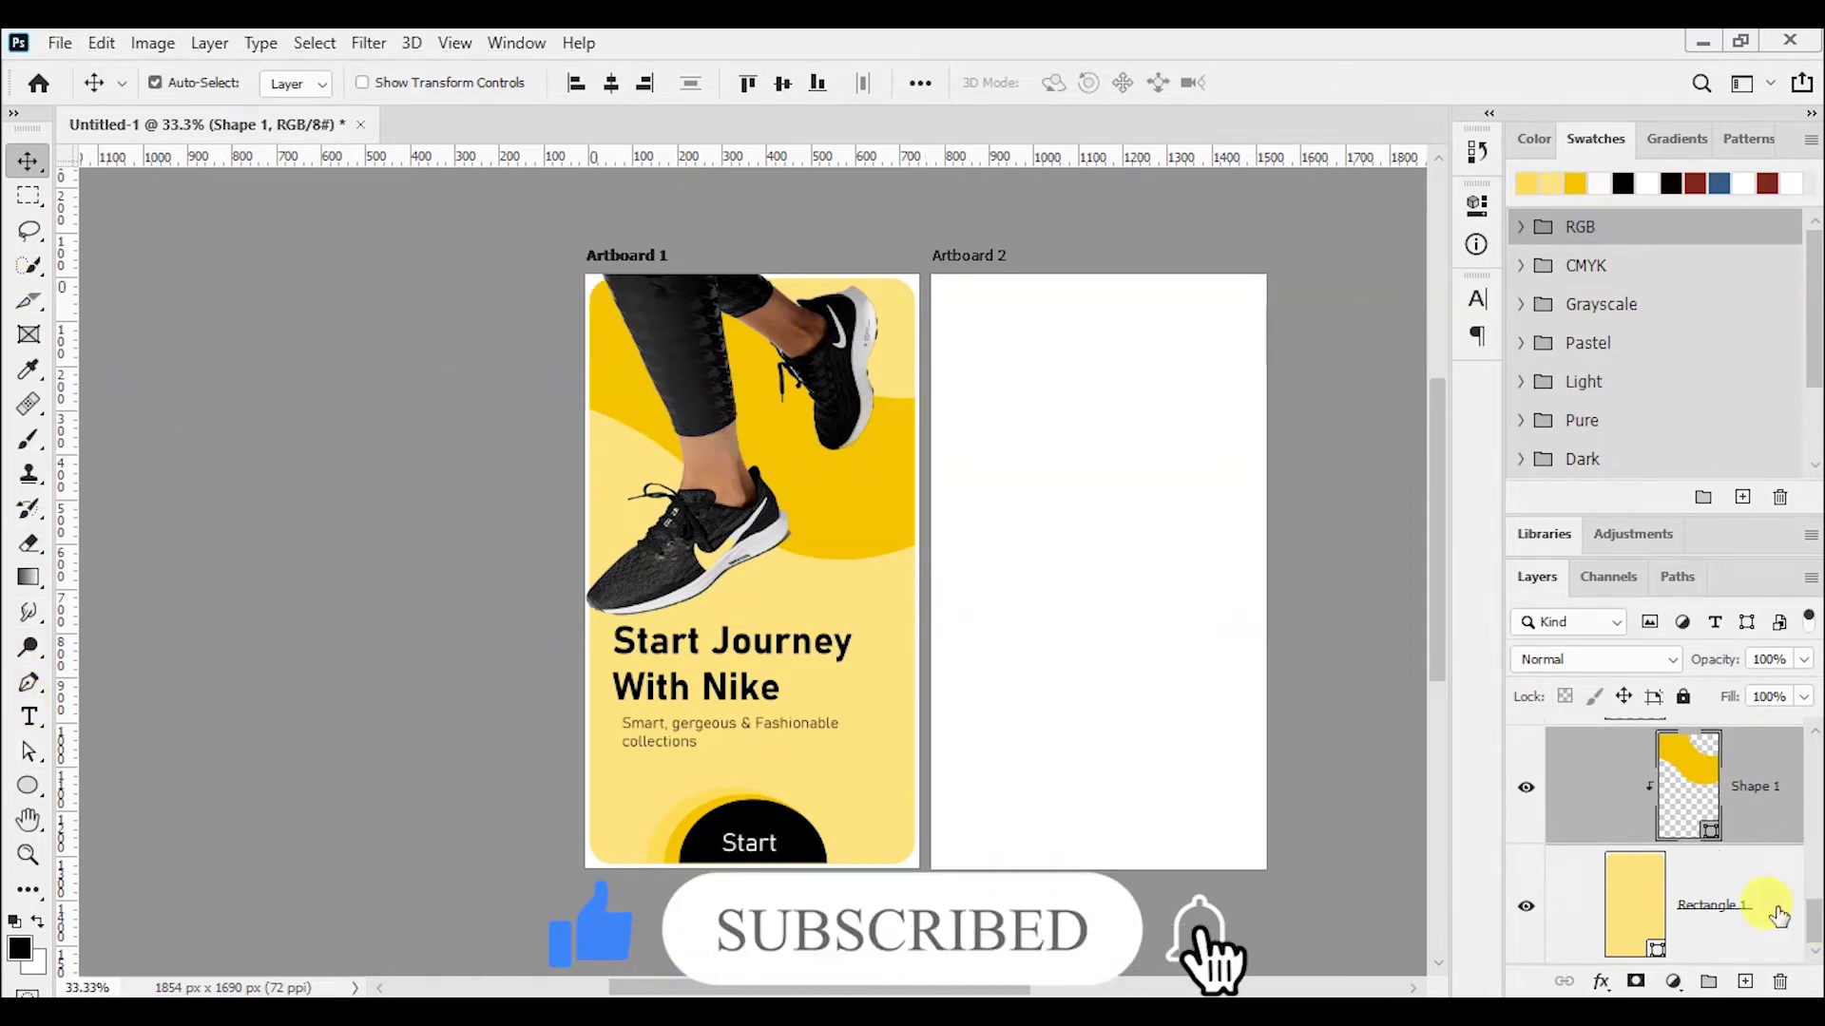
- Recolour the background rectangle to the paler cream yellow fbe89d
click(1616, 905)
double_click(1617, 905)
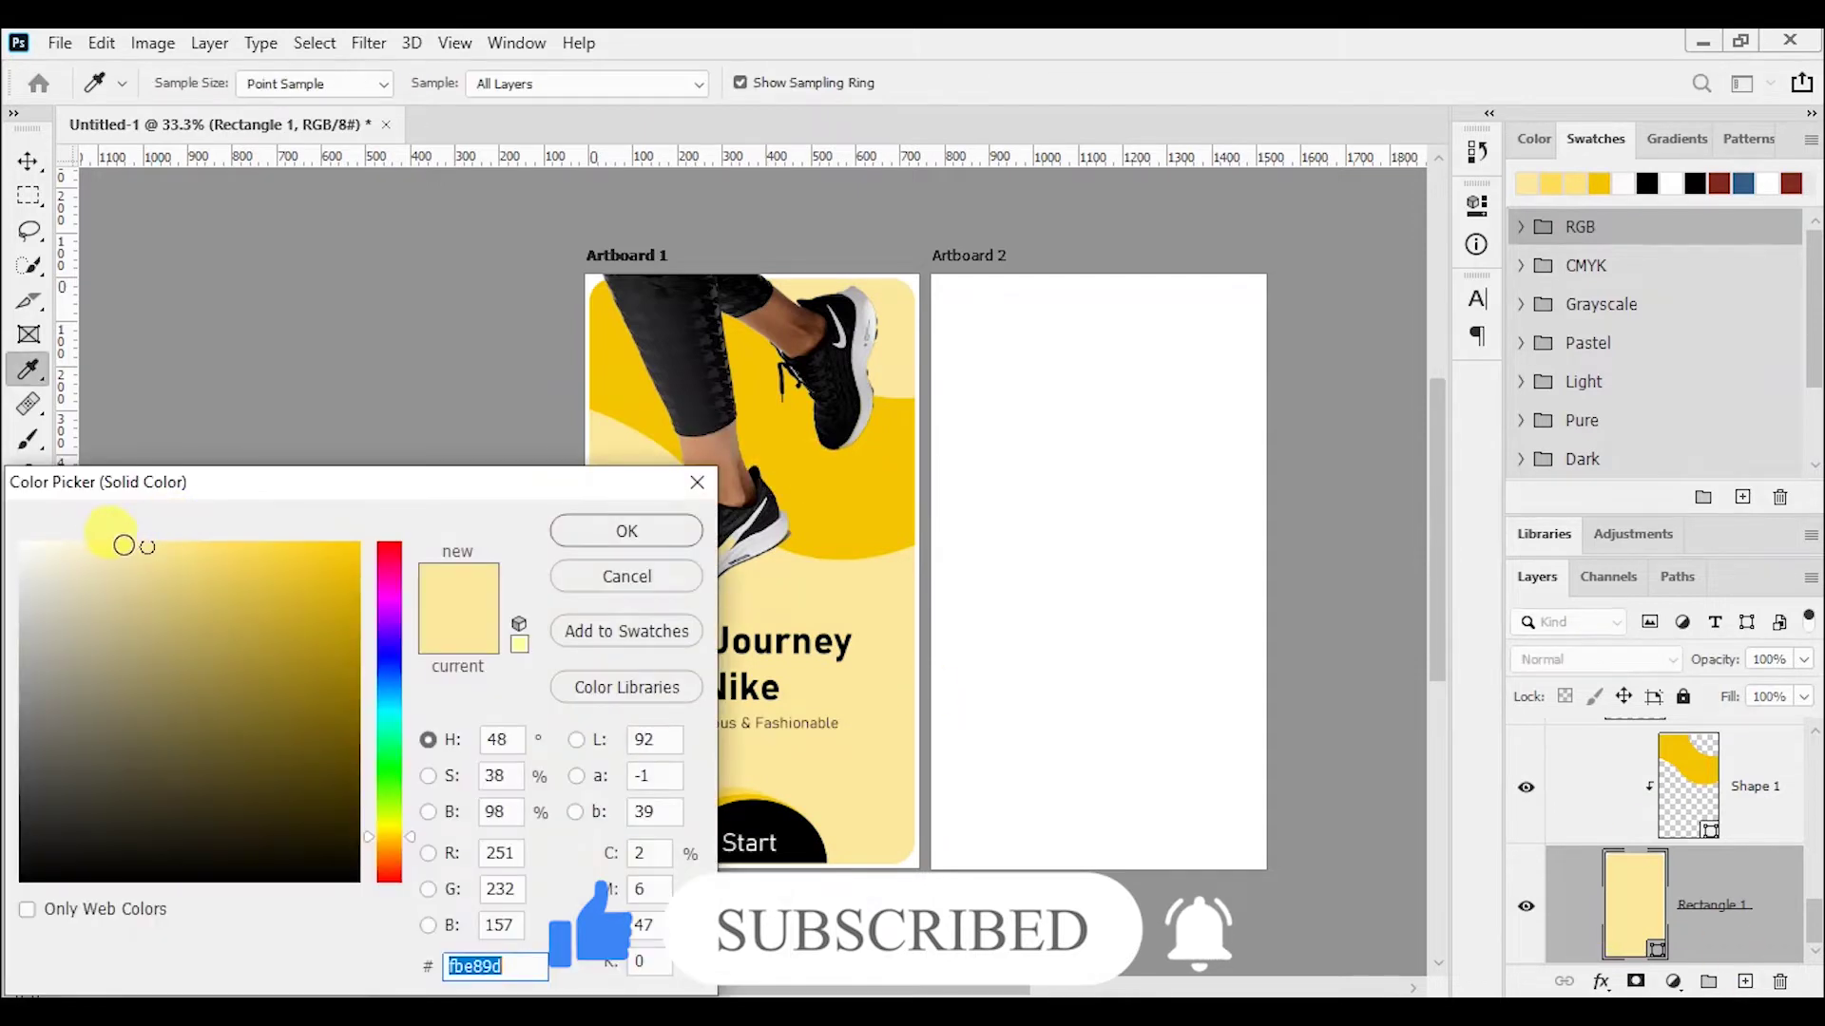
click(574, 534)
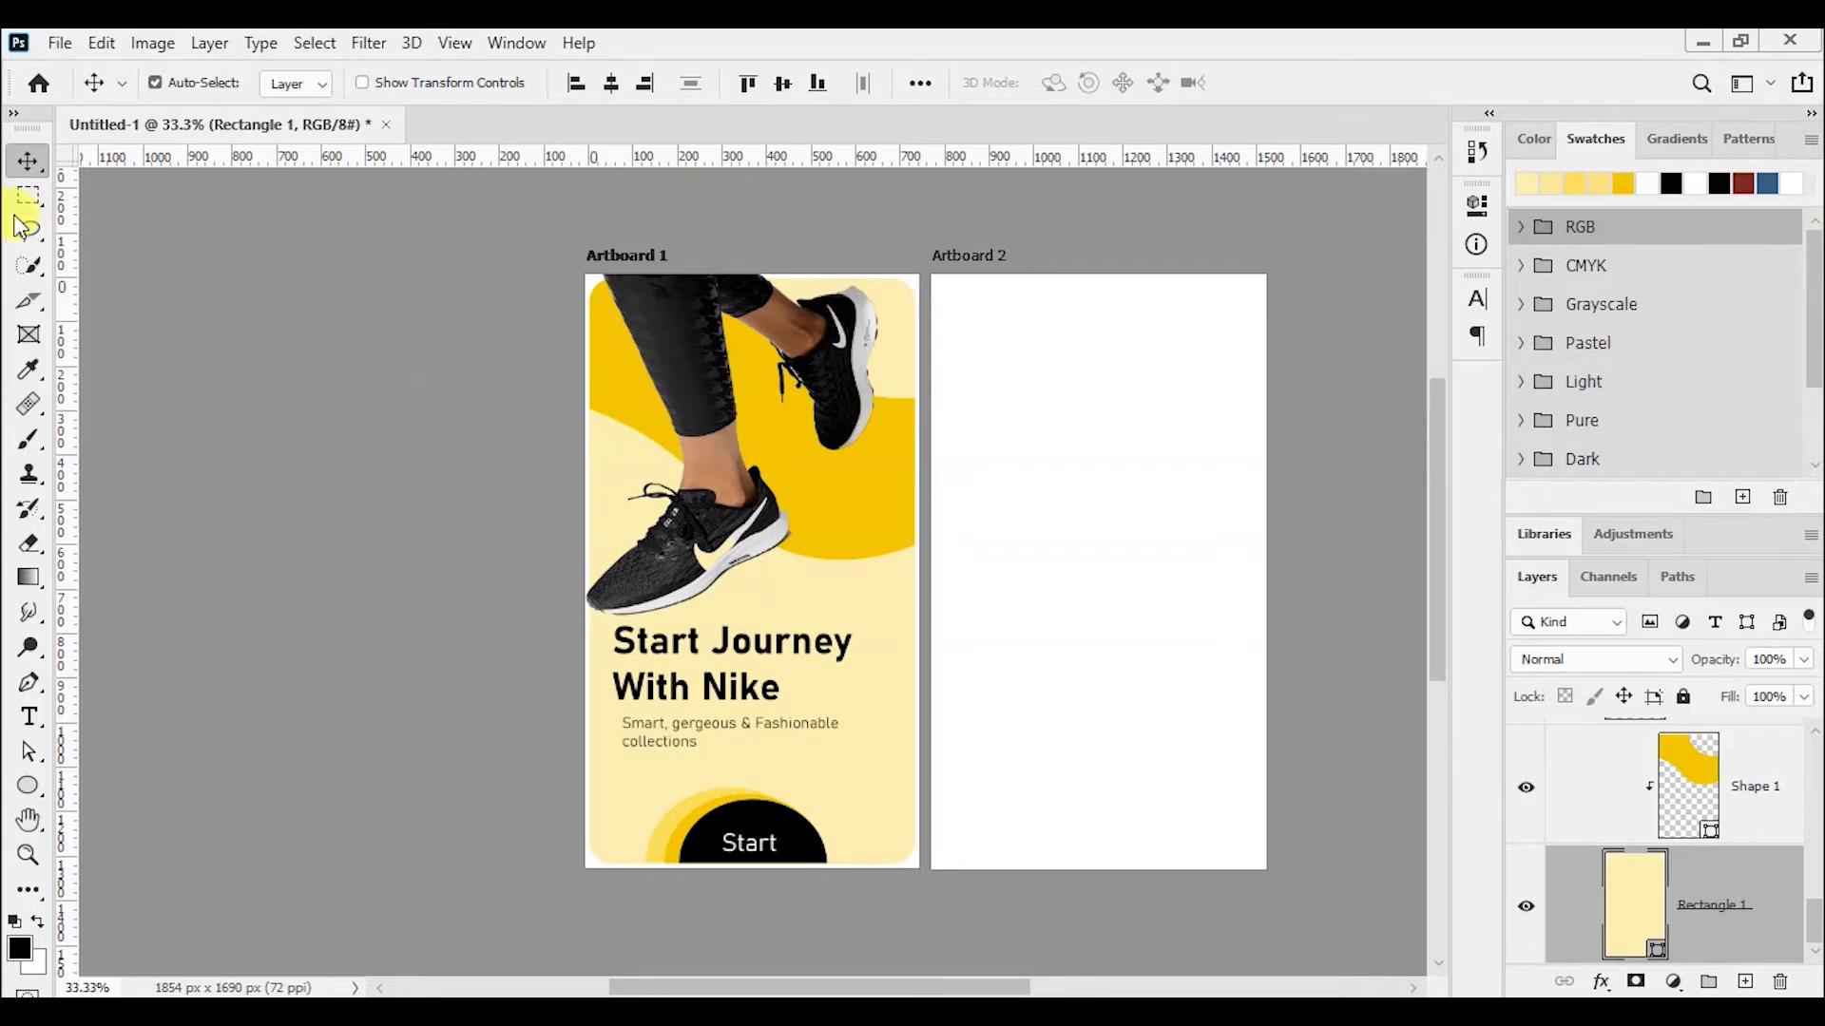
scroll(1792, 808, up, 5)
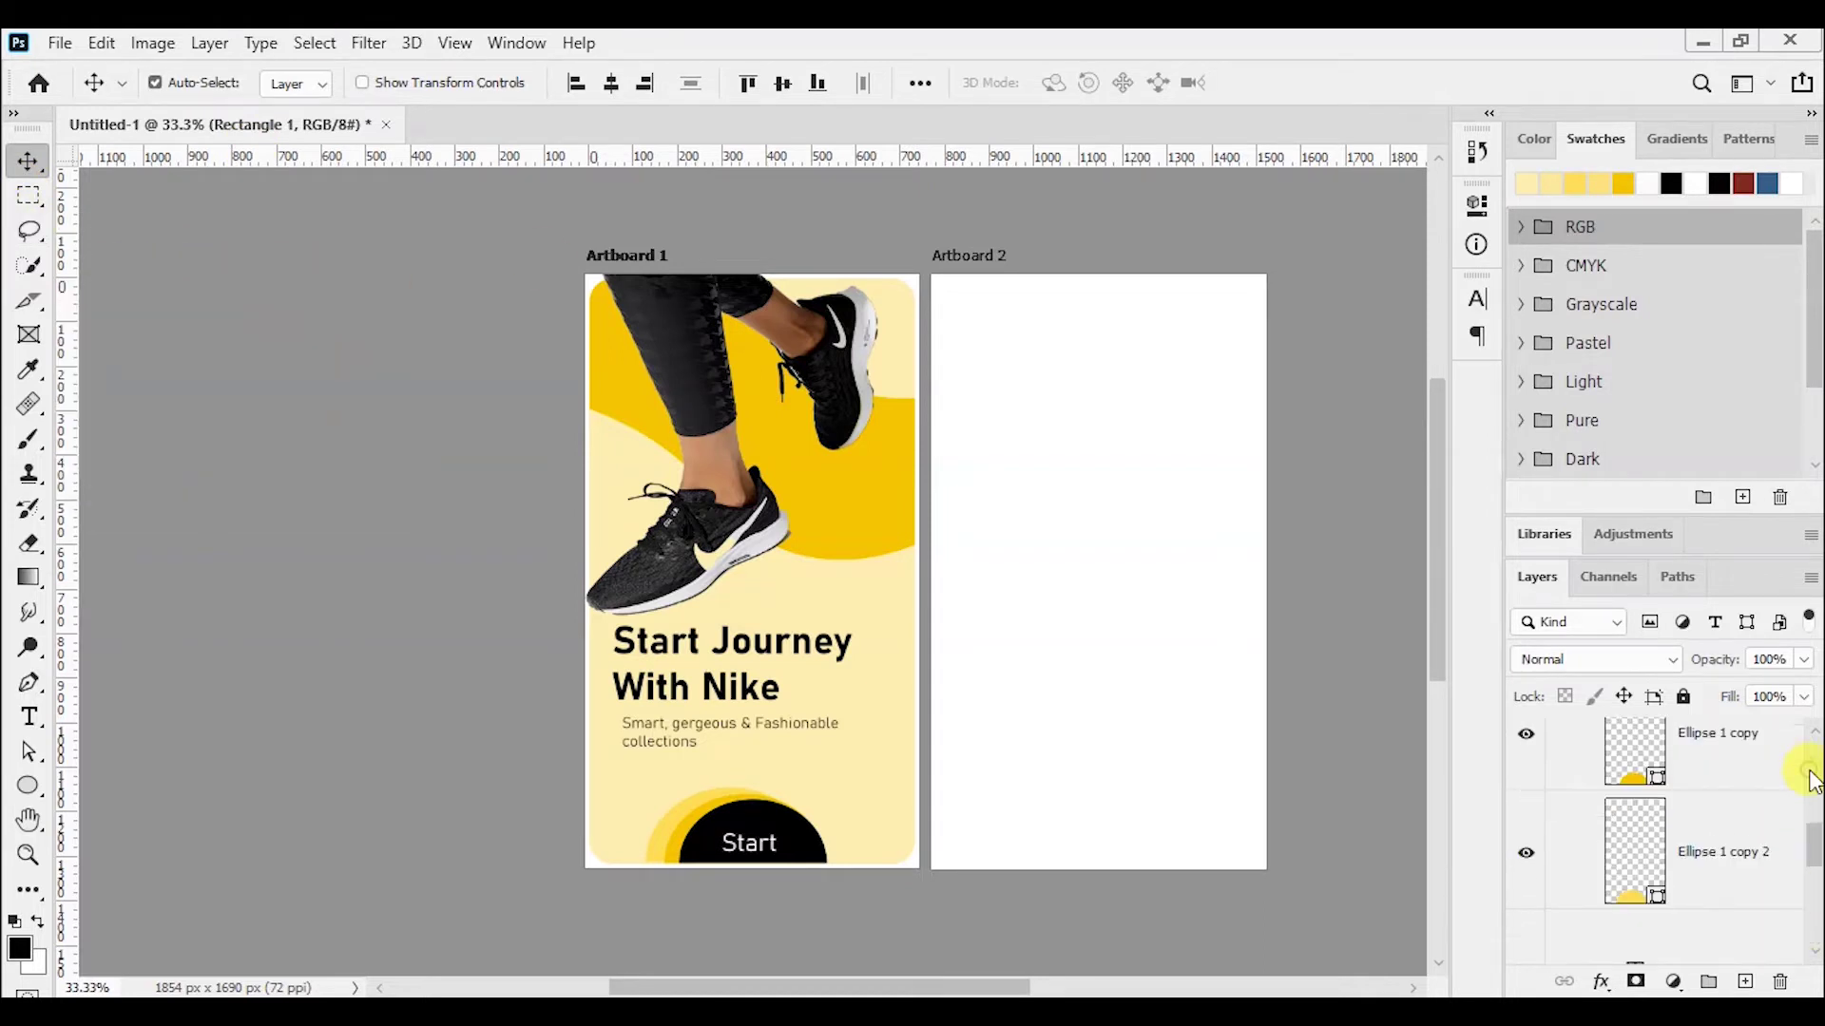
scroll(1791, 817, up, 5)
click(1582, 769)
- Copy Artboard 1's cream Rectangle 1 background and paste it into Artboard 2
click(1570, 738)
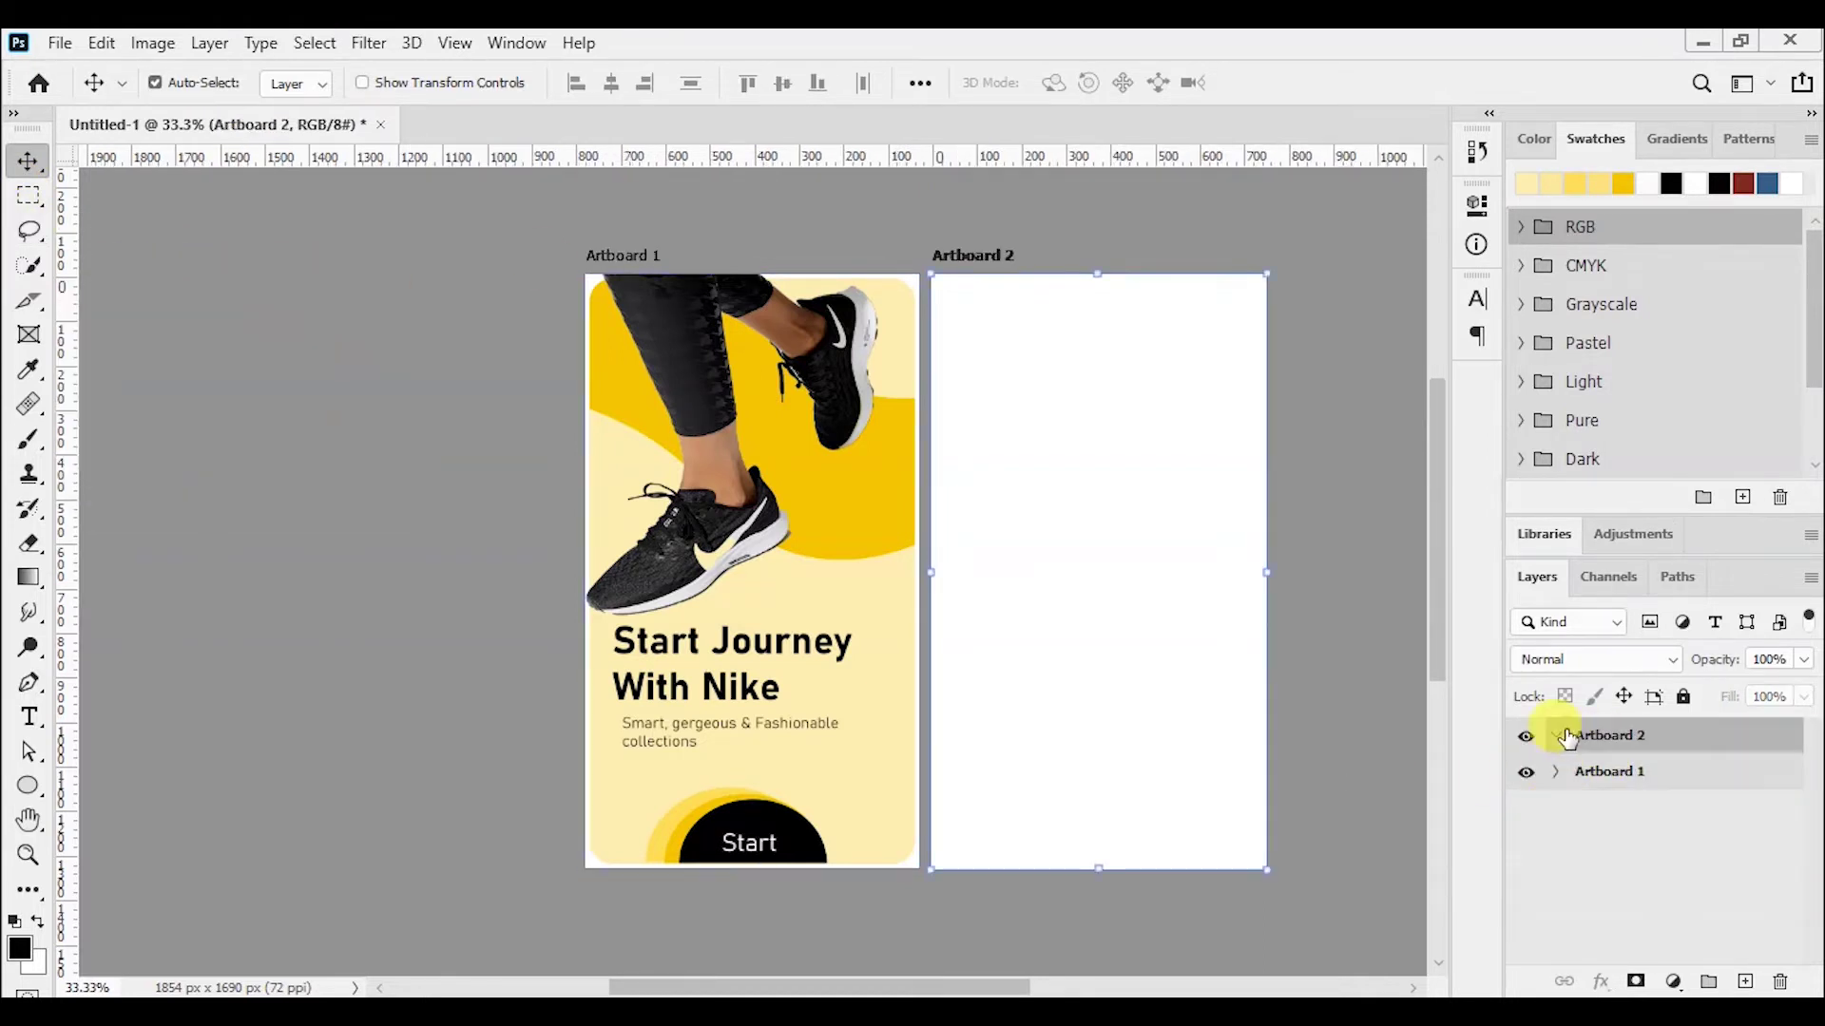
click(1555, 772)
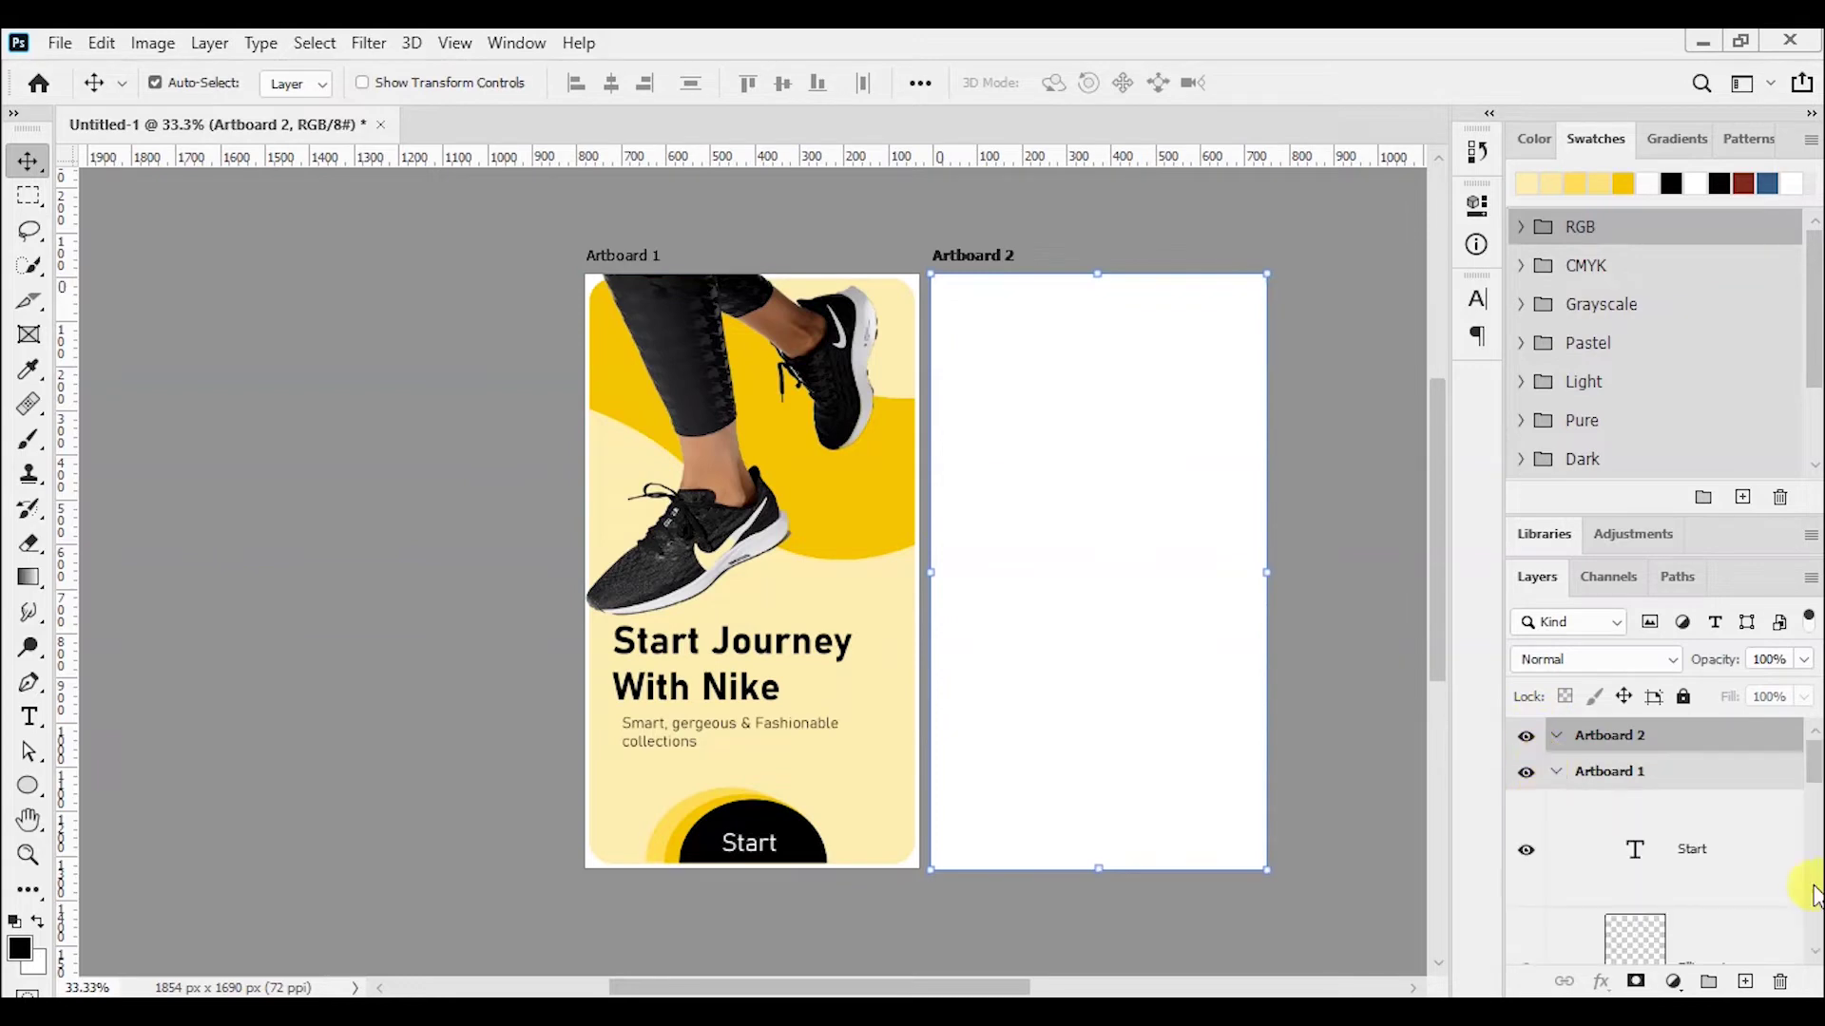
drag(1812, 850, 1812, 894)
scroll(1796, 903, down, 3)
click(1744, 928)
key(ctrl+c)
scroll(1743, 836, up, 10)
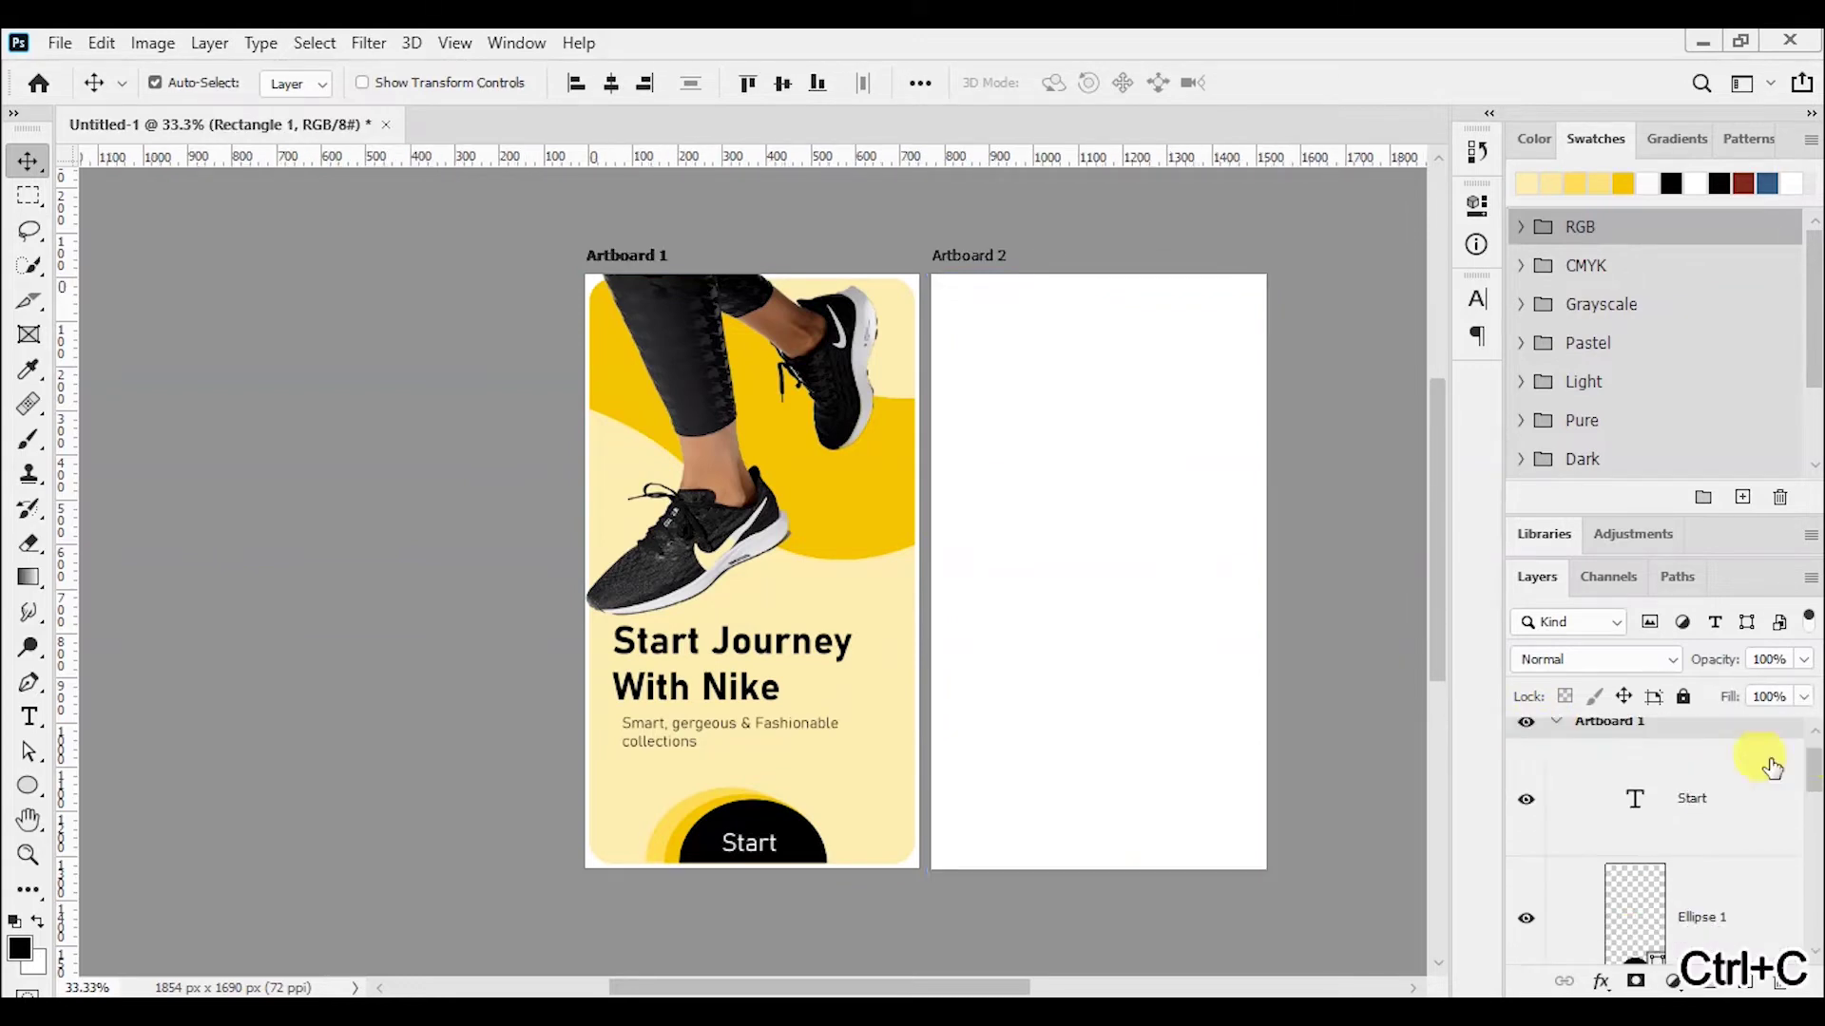
click(1555, 722)
click(1596, 735)
key(ctrl+v)
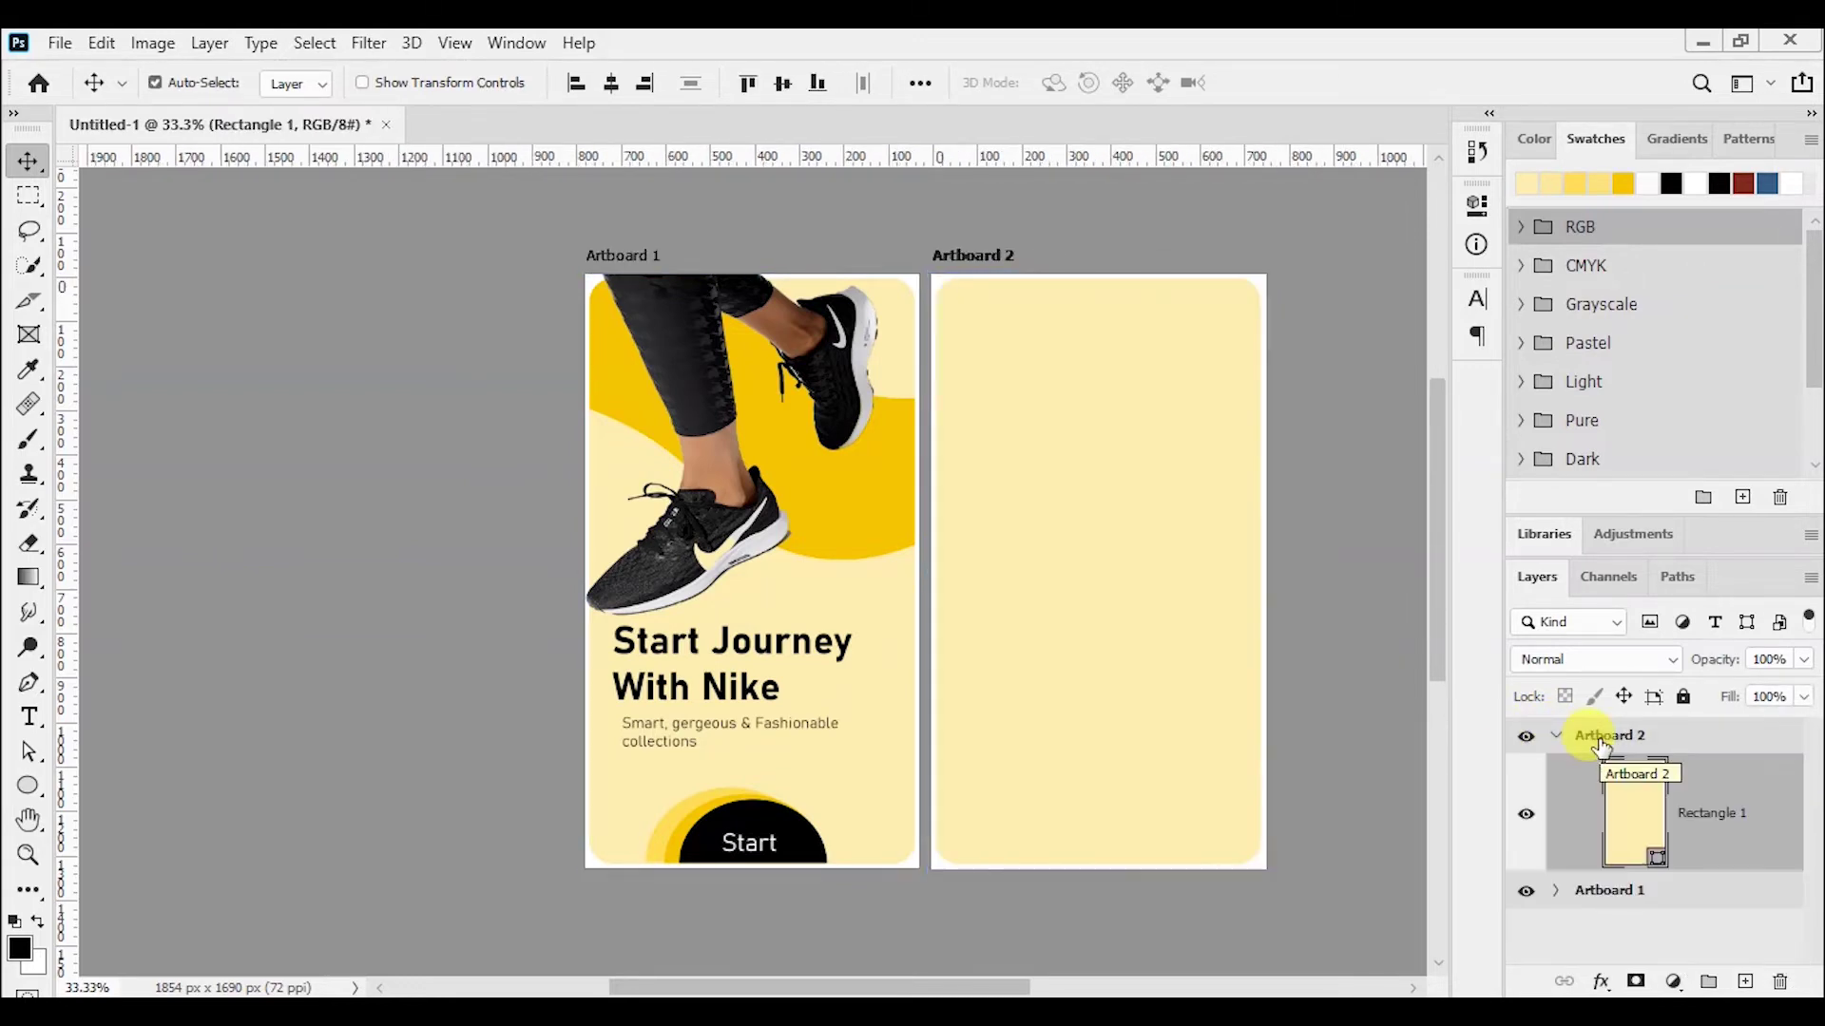
click(26, 785)
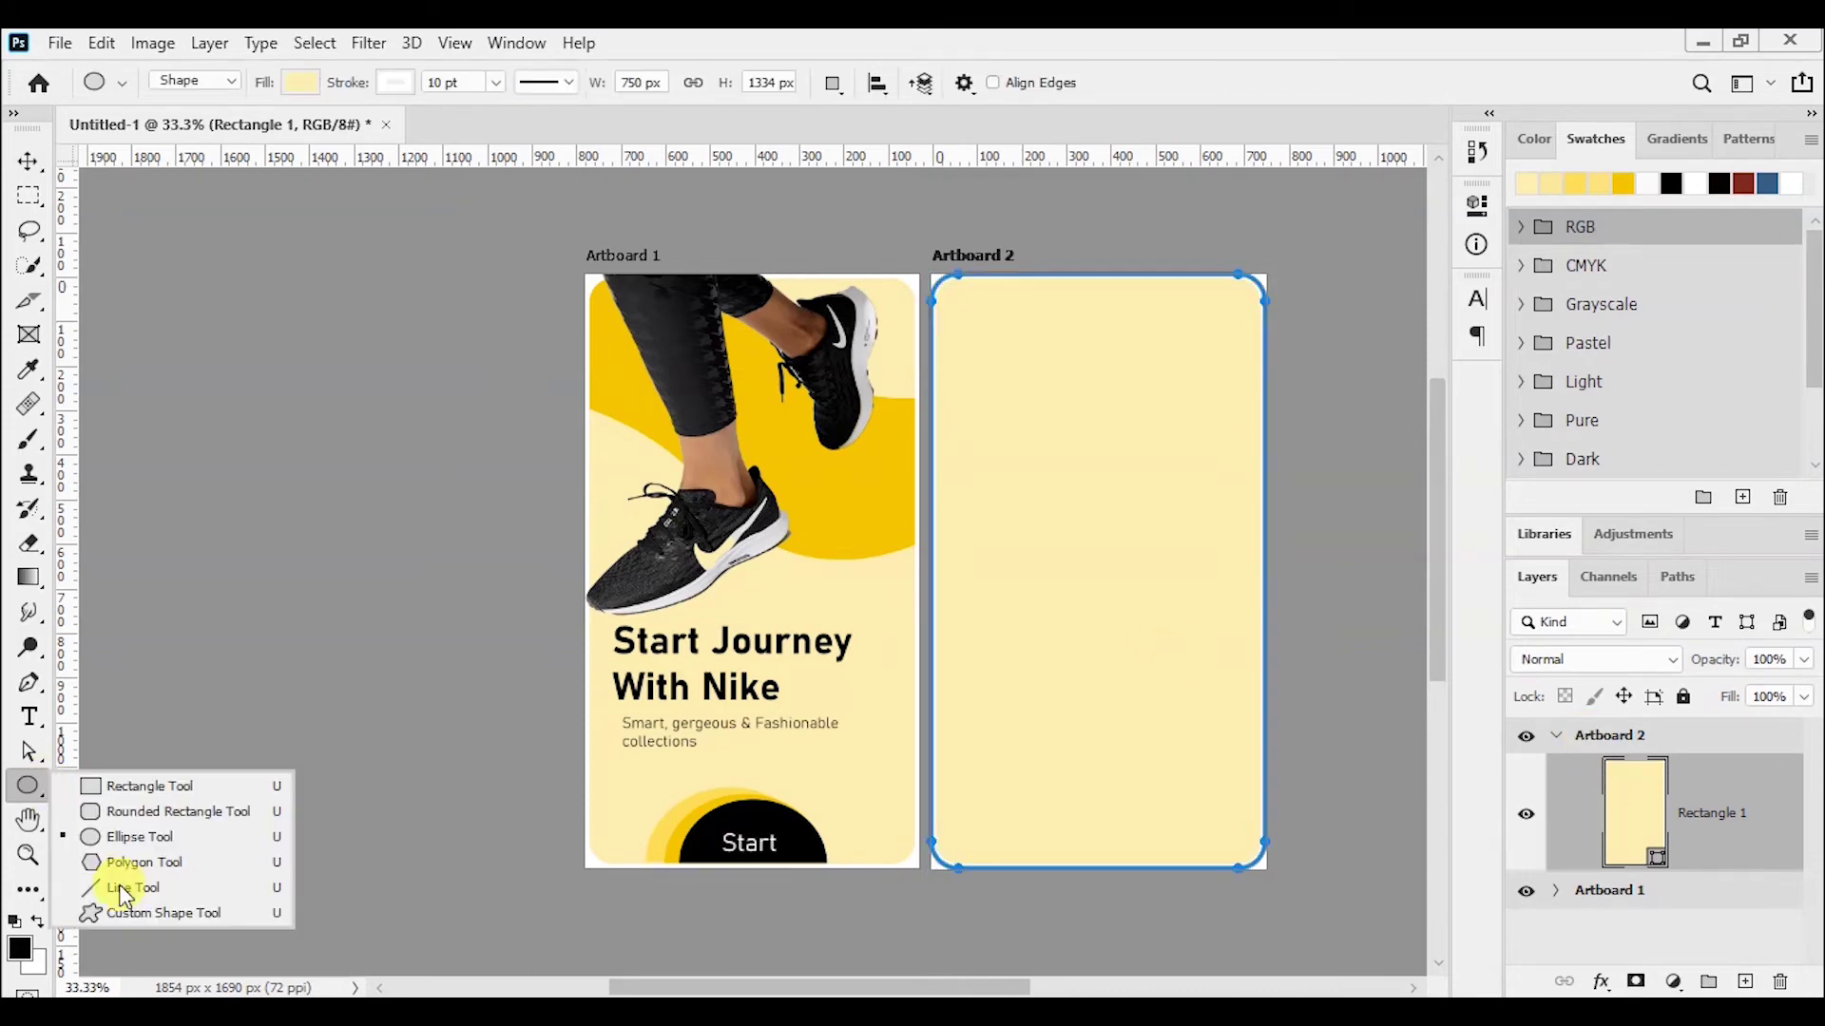
- Draw a tall rounded rectangle on Artboard 2's right half and curve its left edge with an added anchor
click(143, 811)
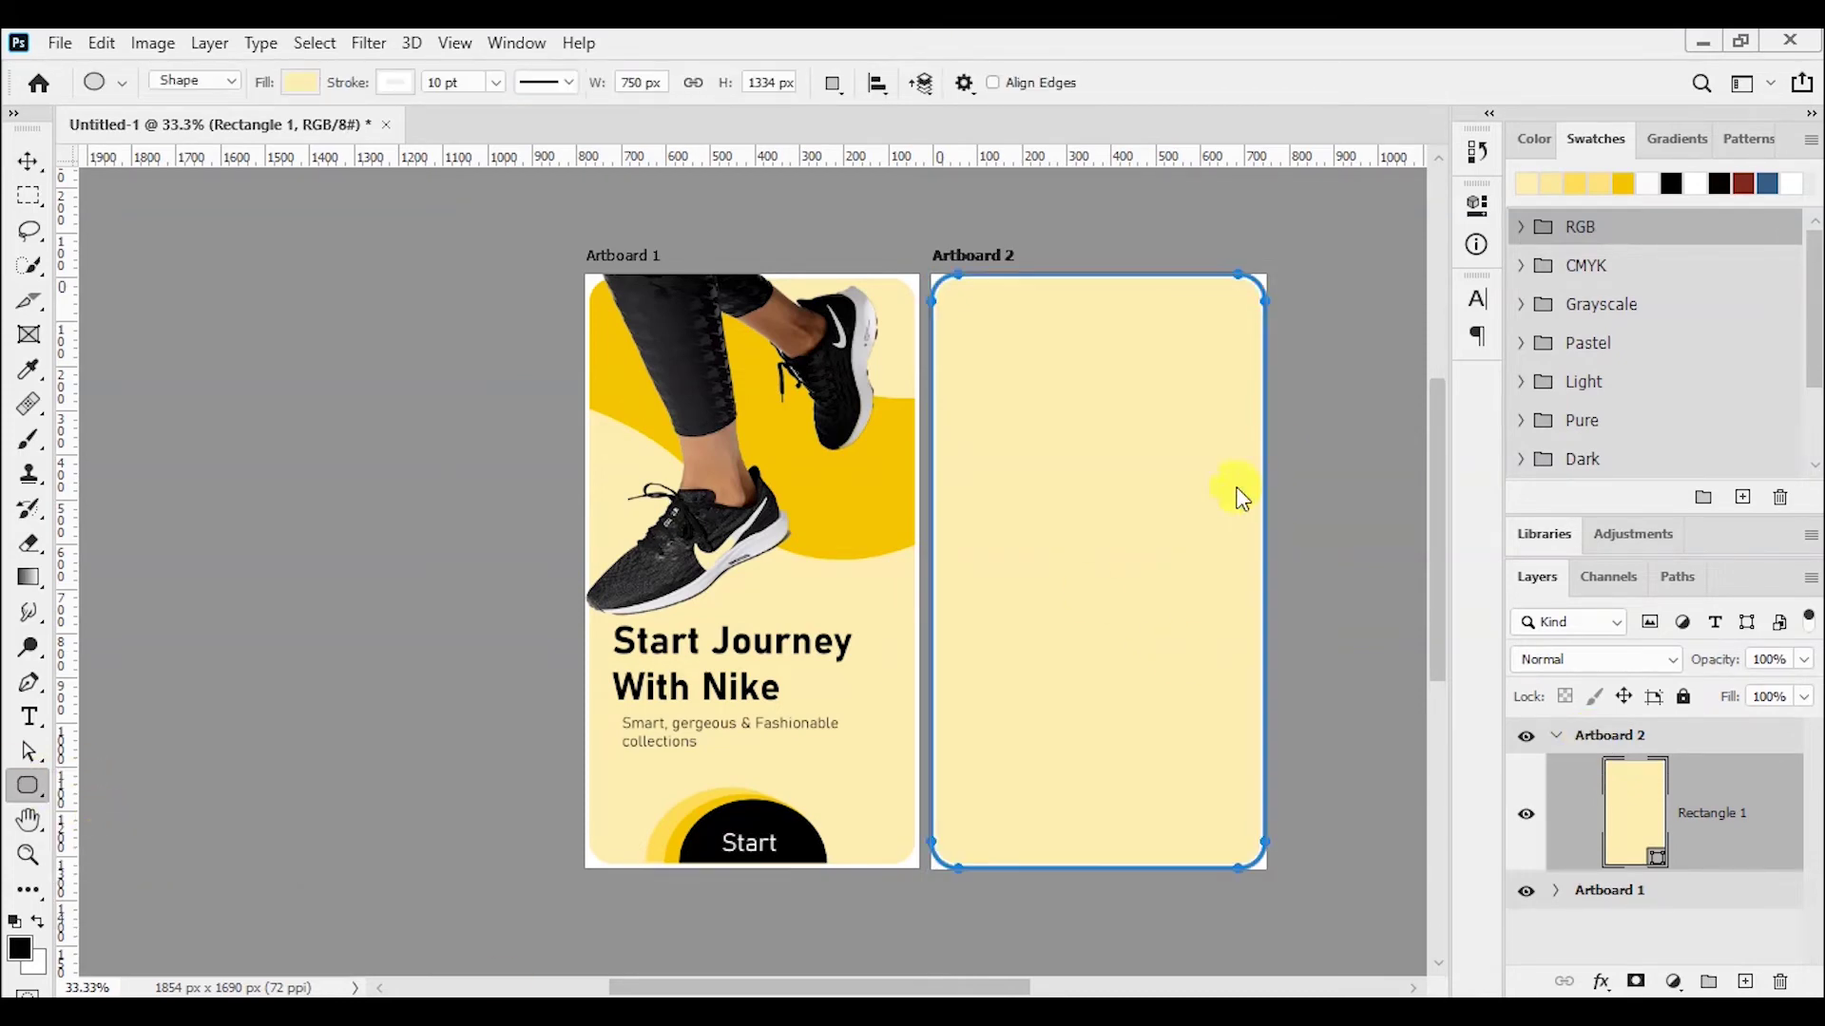
mouse_move(1090, 425)
mouse_down()
mouse_move(1276, 672)
mouse_move(1265, 690)
mouse_up()
click(1403, 196)
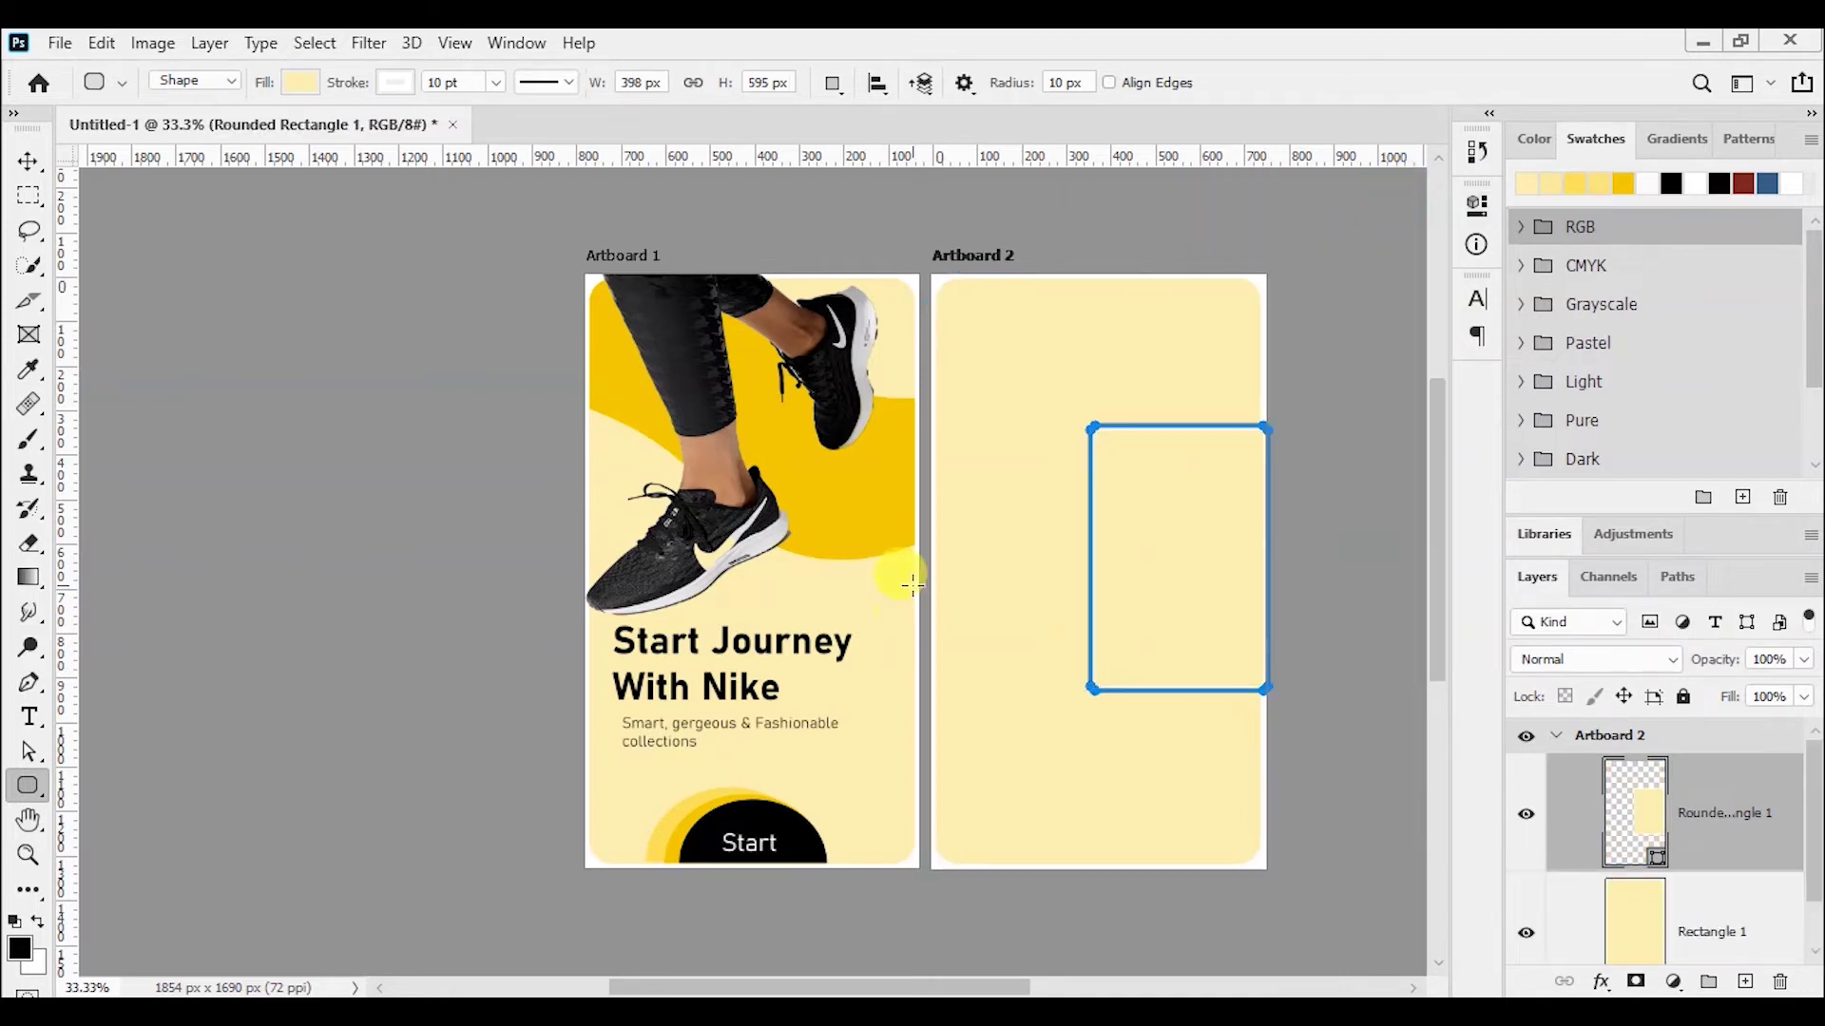
key(a)
click(28, 690)
click(1092, 551)
click(34, 754)
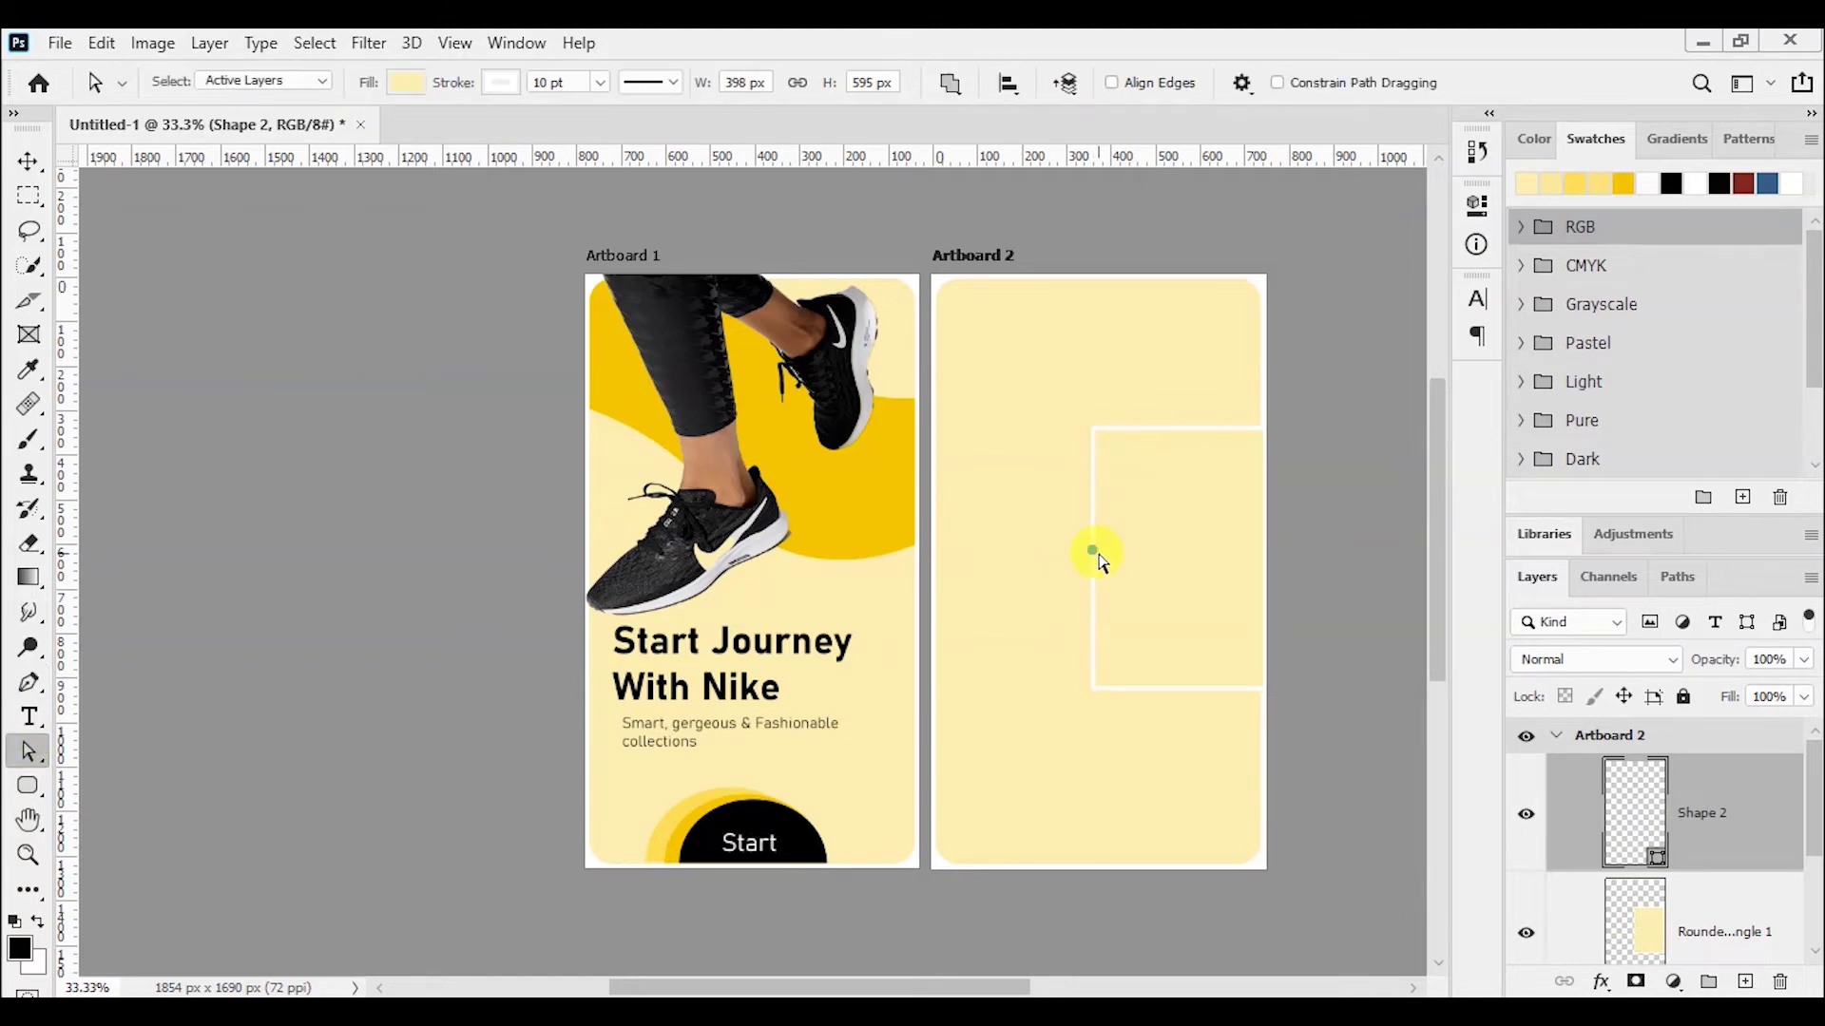
click(1092, 551)
right_click(28, 682)
click(105, 757)
click(1091, 549)
key(a)
mouse_move(1055, 538)
mouse_down()
mouse_move(1075, 551)
mouse_move(1059, 540)
mouse_up()
- Fill the curved panel with a deeper yellow swatch
click(409, 83)
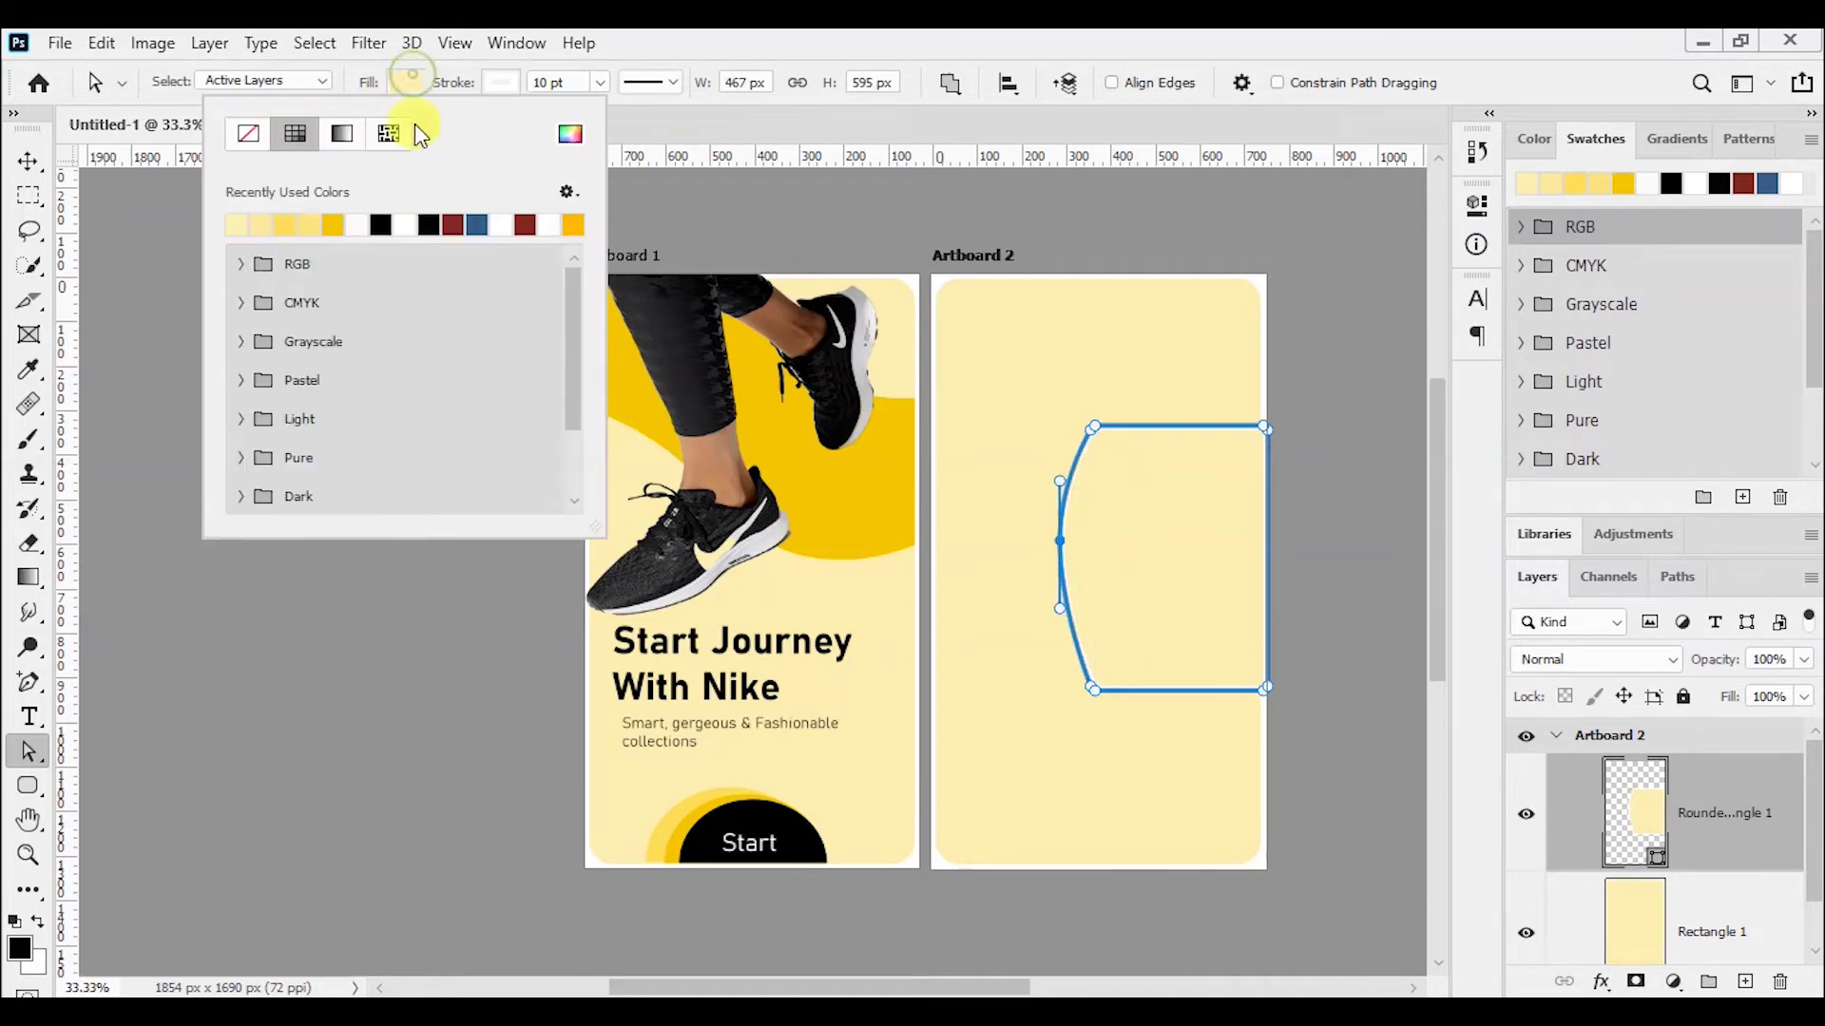
click(276, 222)
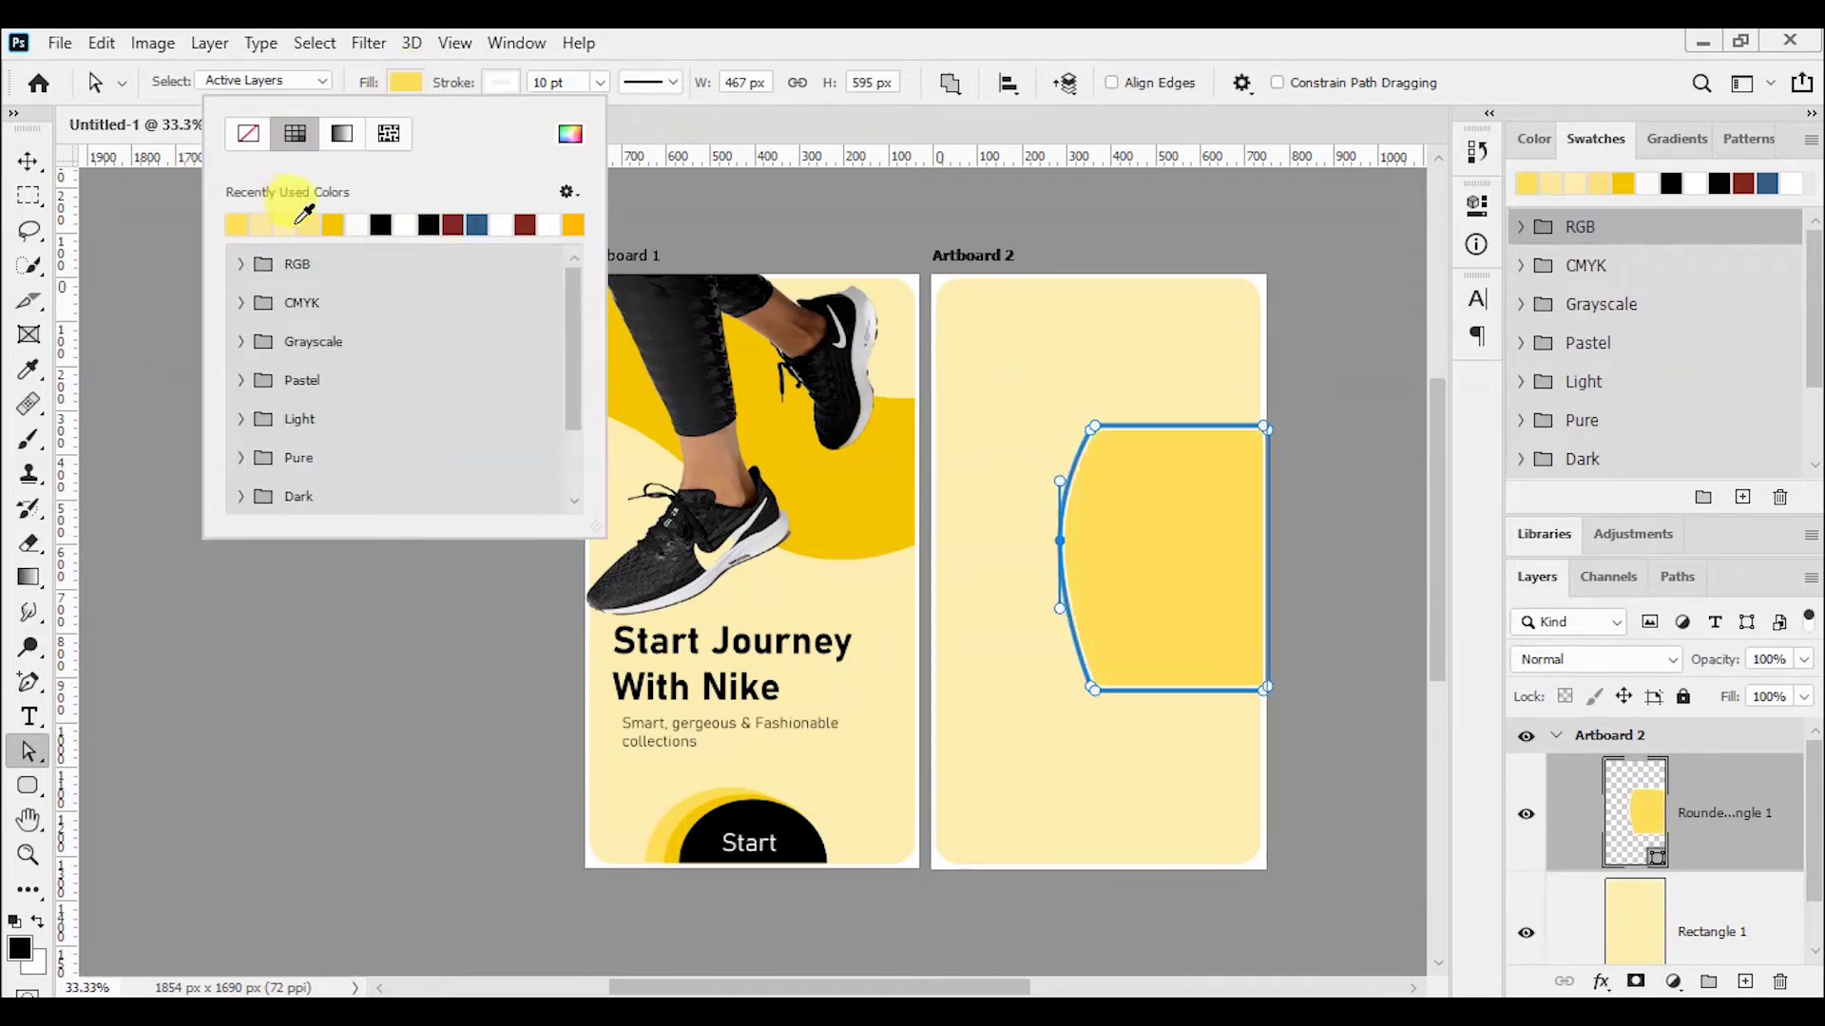
key(v)
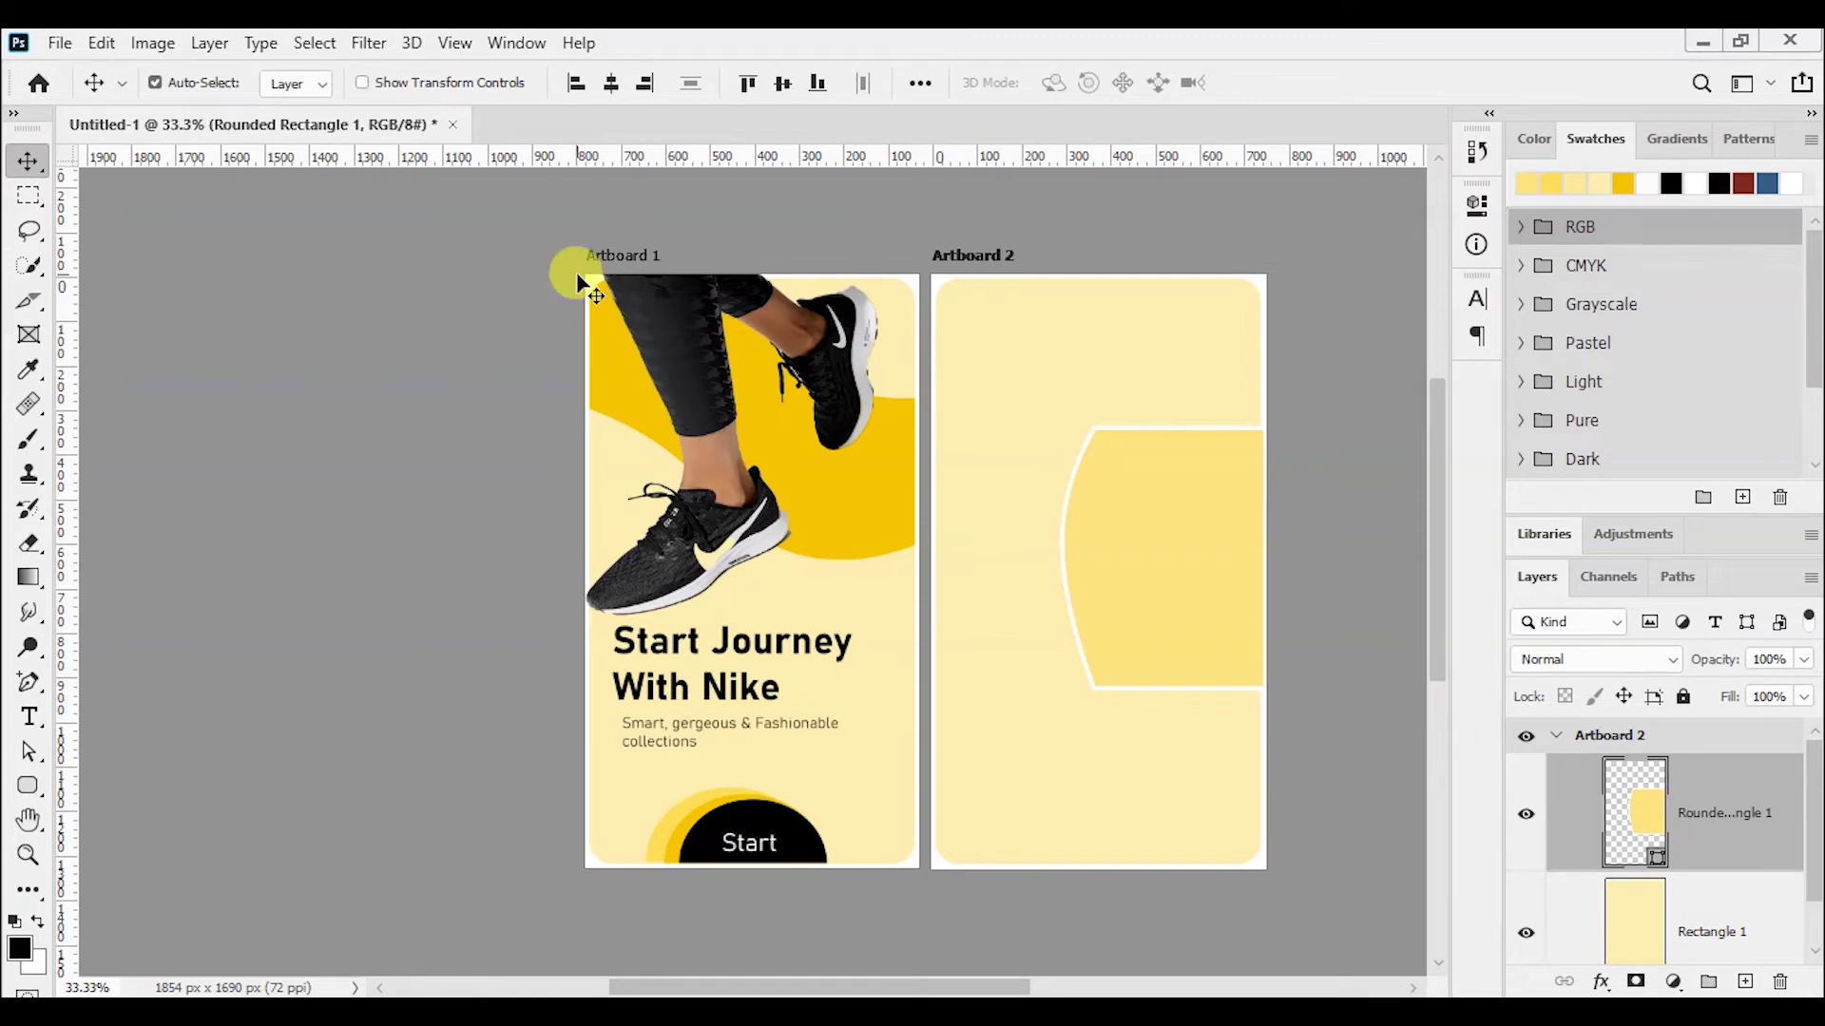
key(u)
click(301, 82)
- Open the blue sneaker image and place it onto Artboard 2
click(28, 161)
click(60, 43)
click(67, 93)
scroll(870, 243, down, 5)
scroll(570, 380, down, 5)
double_click(357, 469)
mouse_move(646, 124)
mouse_down()
mouse_move(760, 171)
mouse_move(387, 371)
mouse_up()
mouse_move(488, 750)
mouse_down()
mouse_move(1112, 703)
mouse_move(1146, 477)
mouse_up()
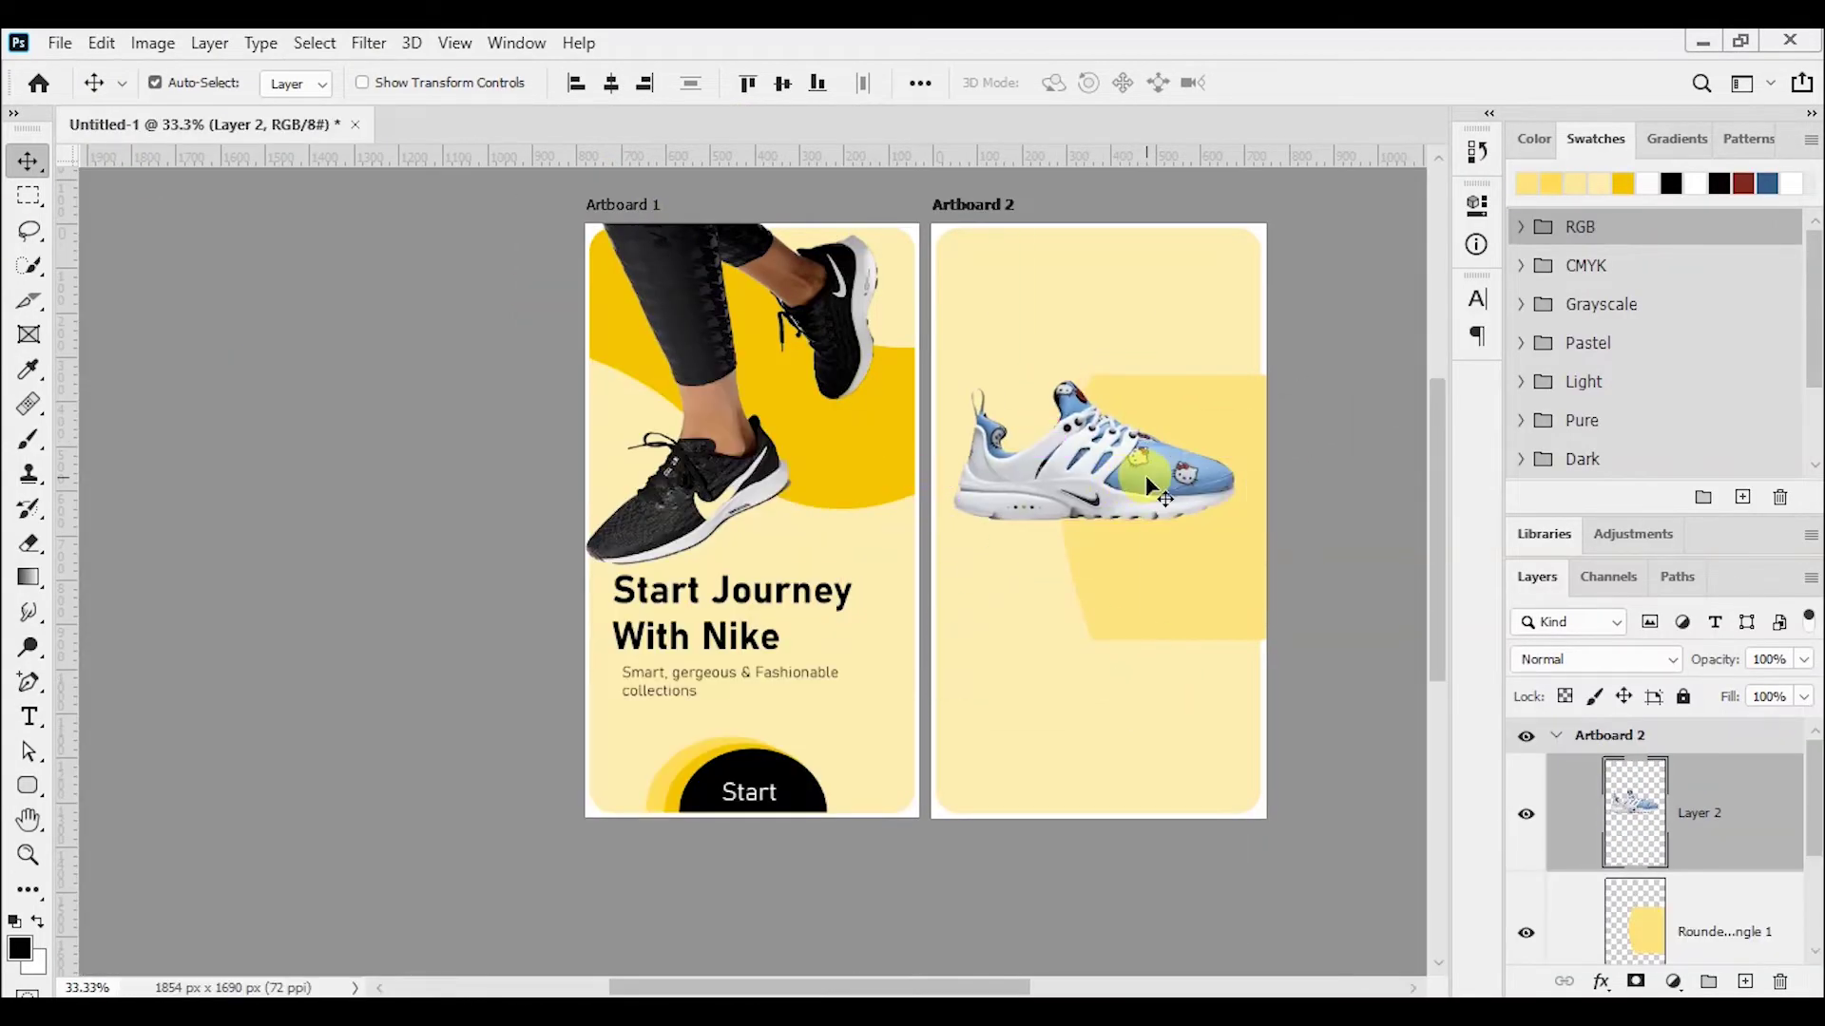
- Flip the sneaker horizontally, tilt it and resize it
key(ctrl+t)
right_click(1184, 446)
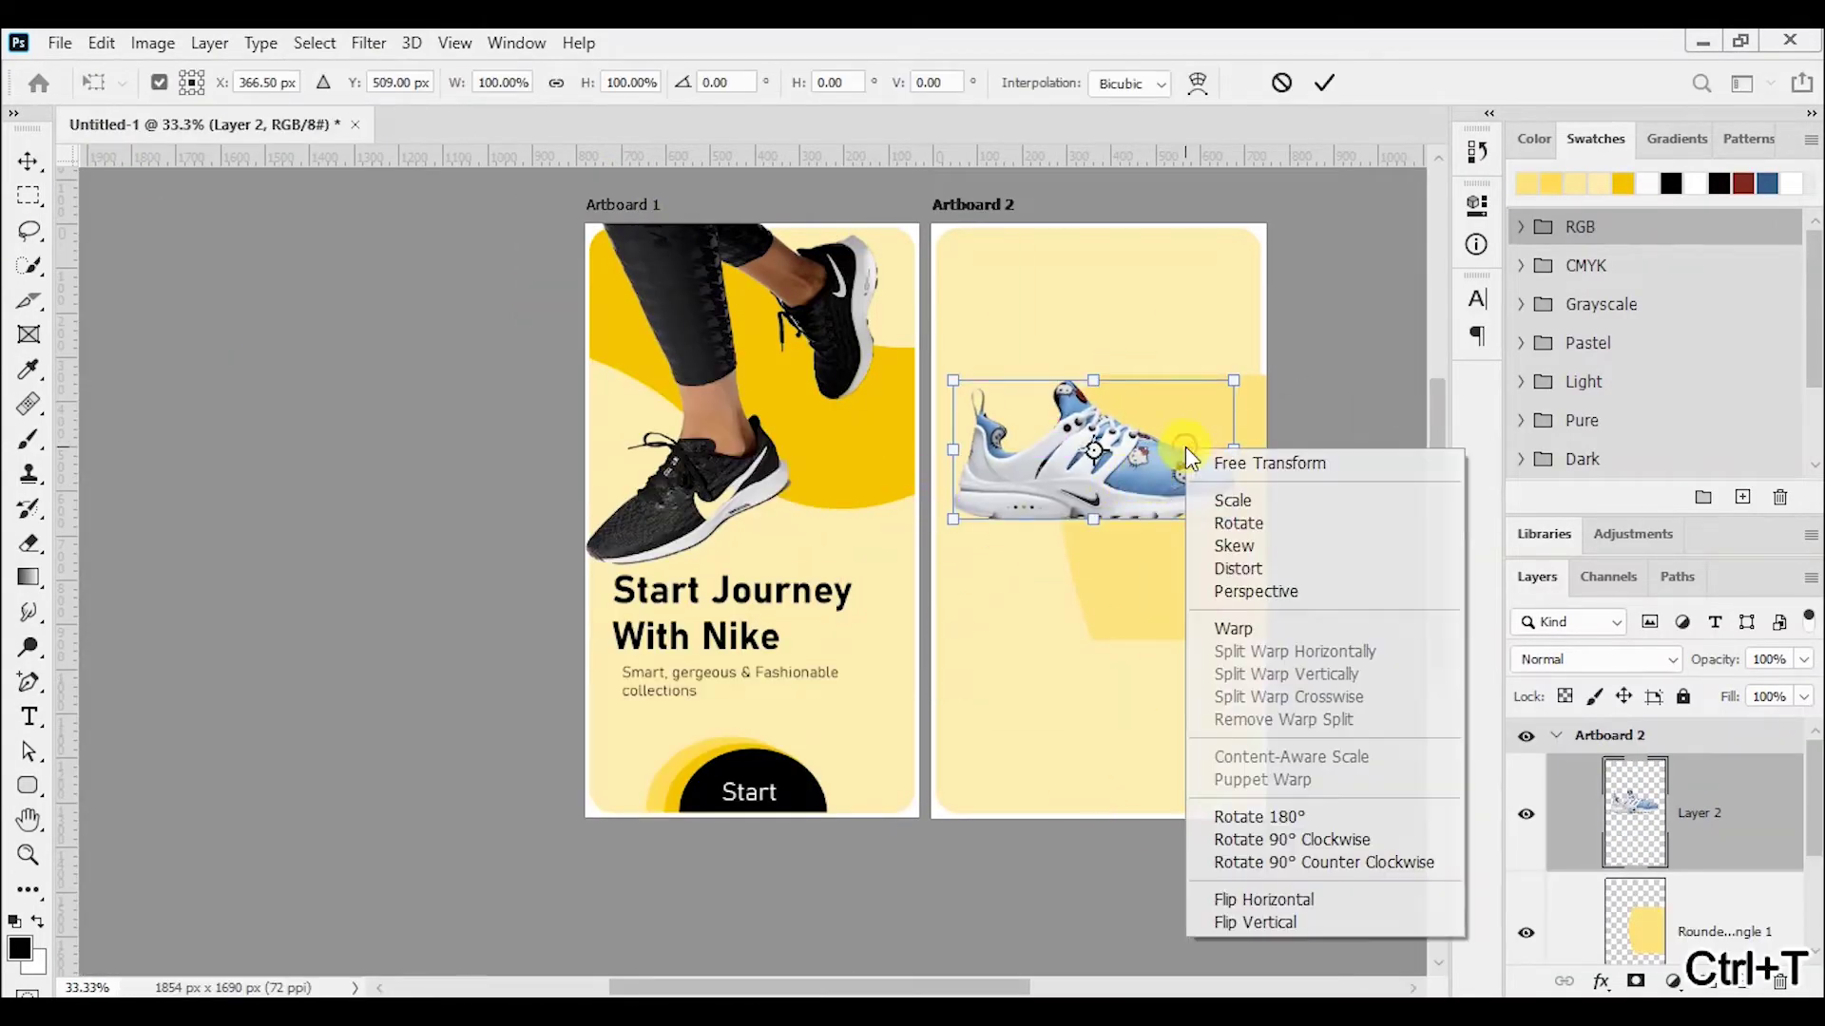
click(1326, 901)
drag(1265, 504, 1227, 489)
drag(1153, 582, 1178, 570)
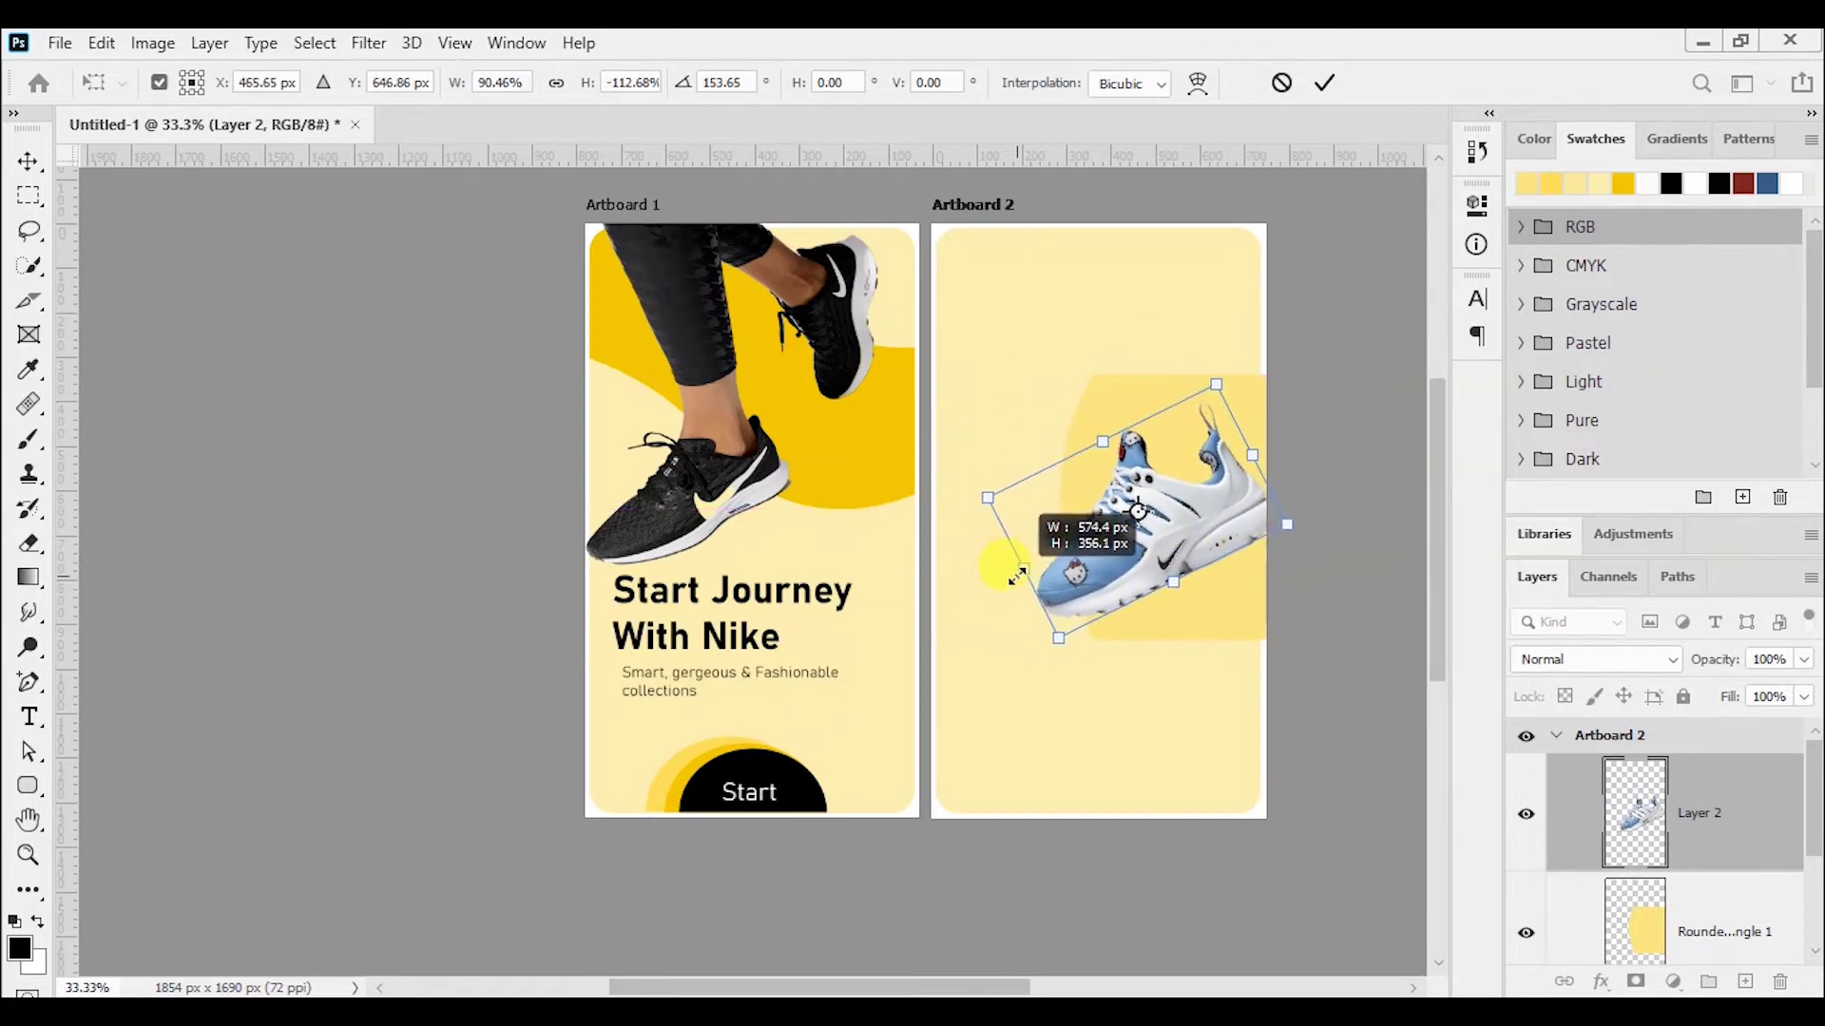
click(1324, 84)
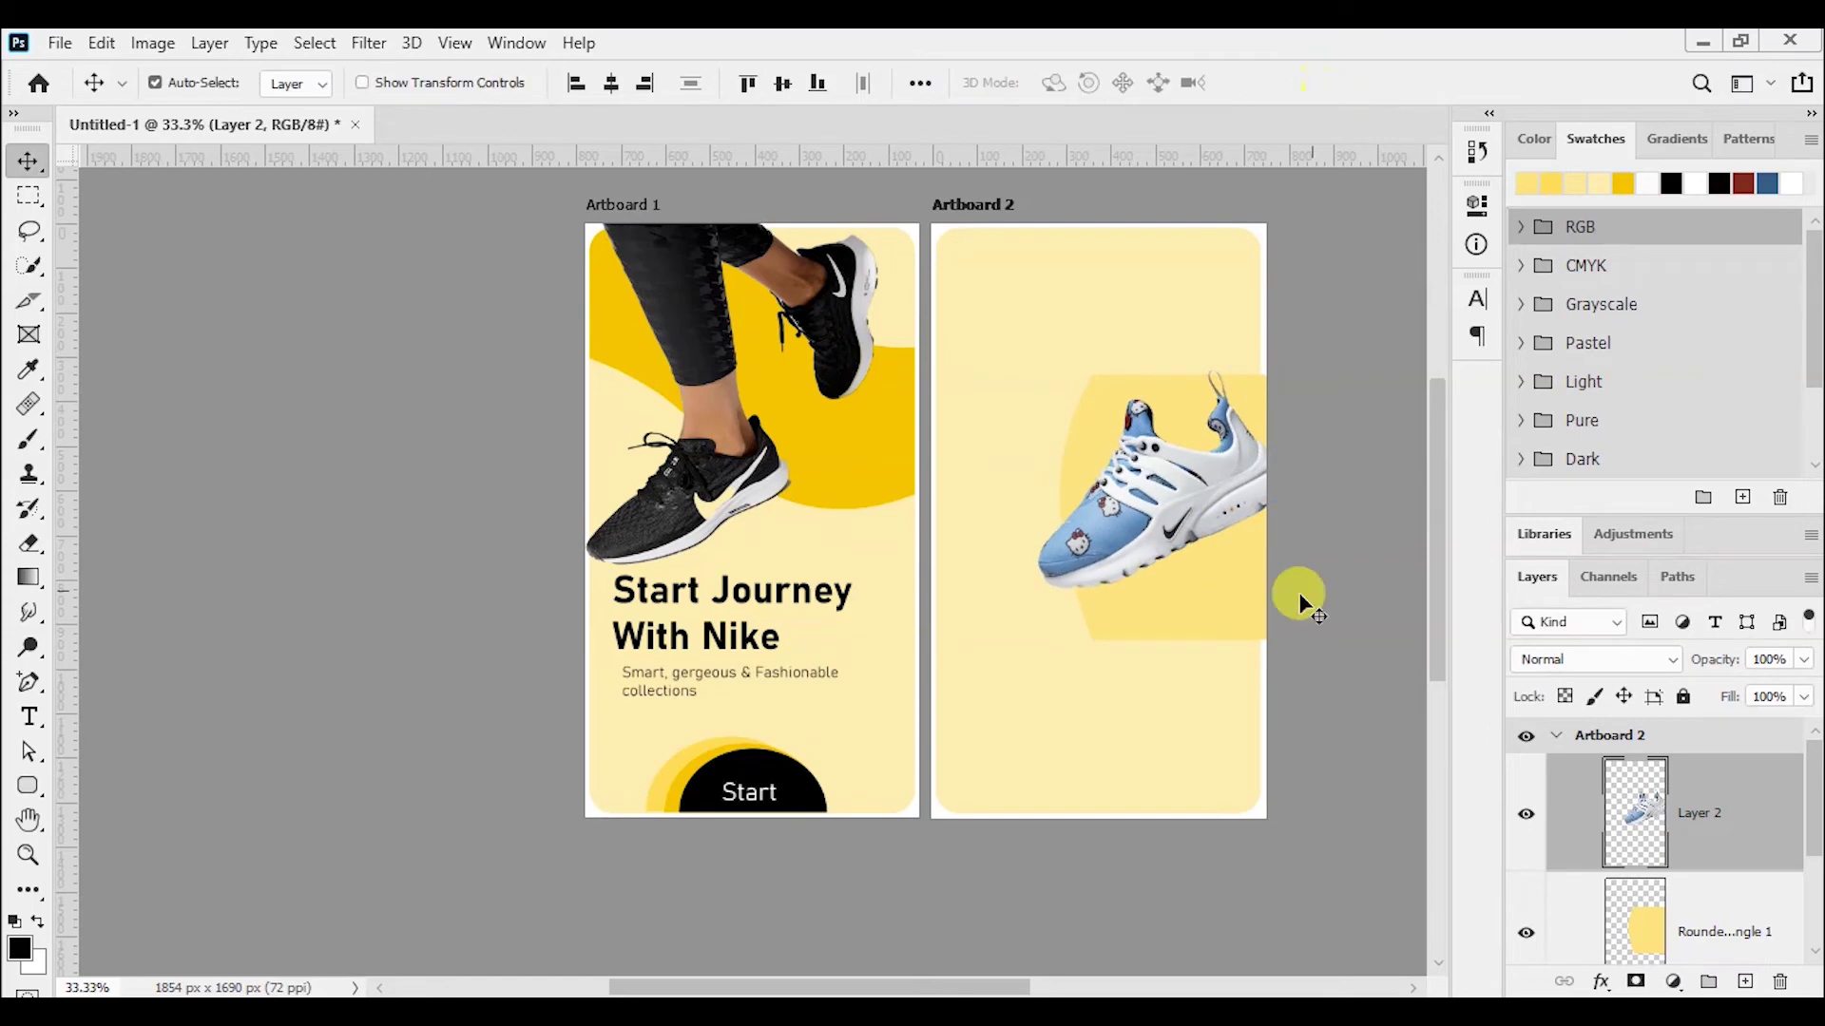
- Add an empty layer above the sneaker and select the Brush tool
click(1745, 983)
click(28, 266)
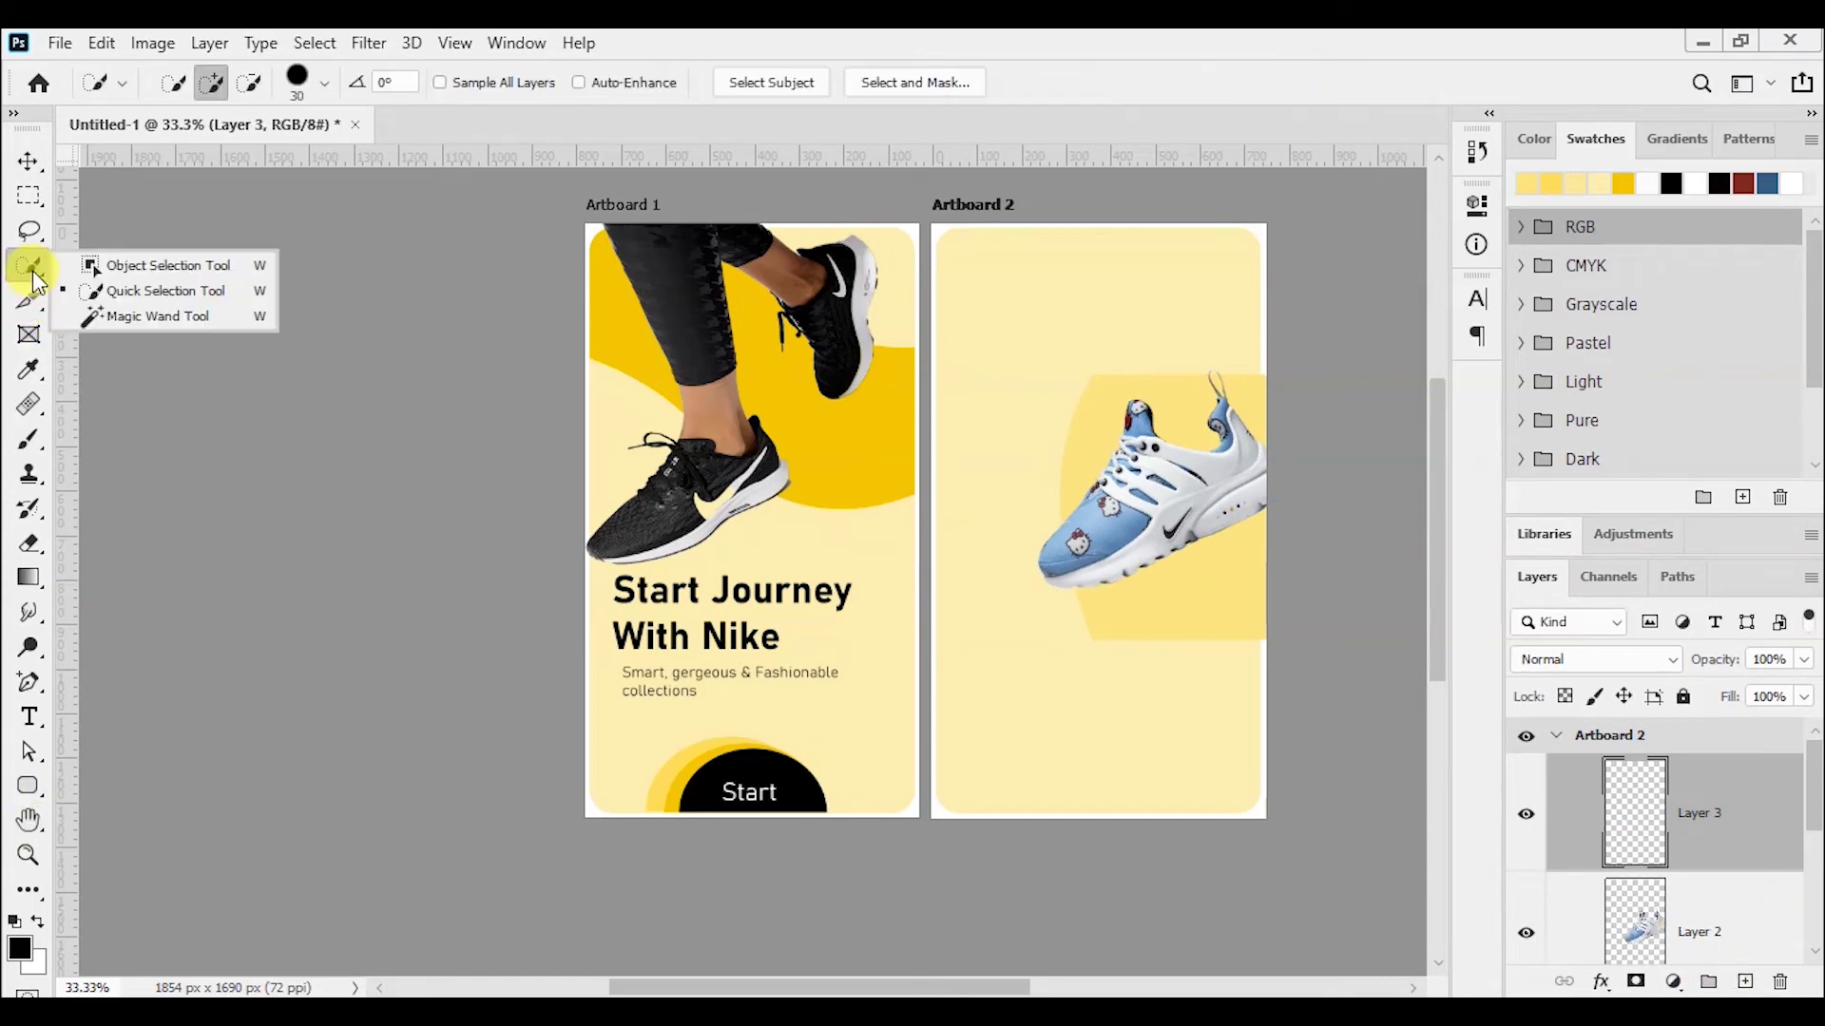
drag(28, 439, 81, 456)
click(81, 456)
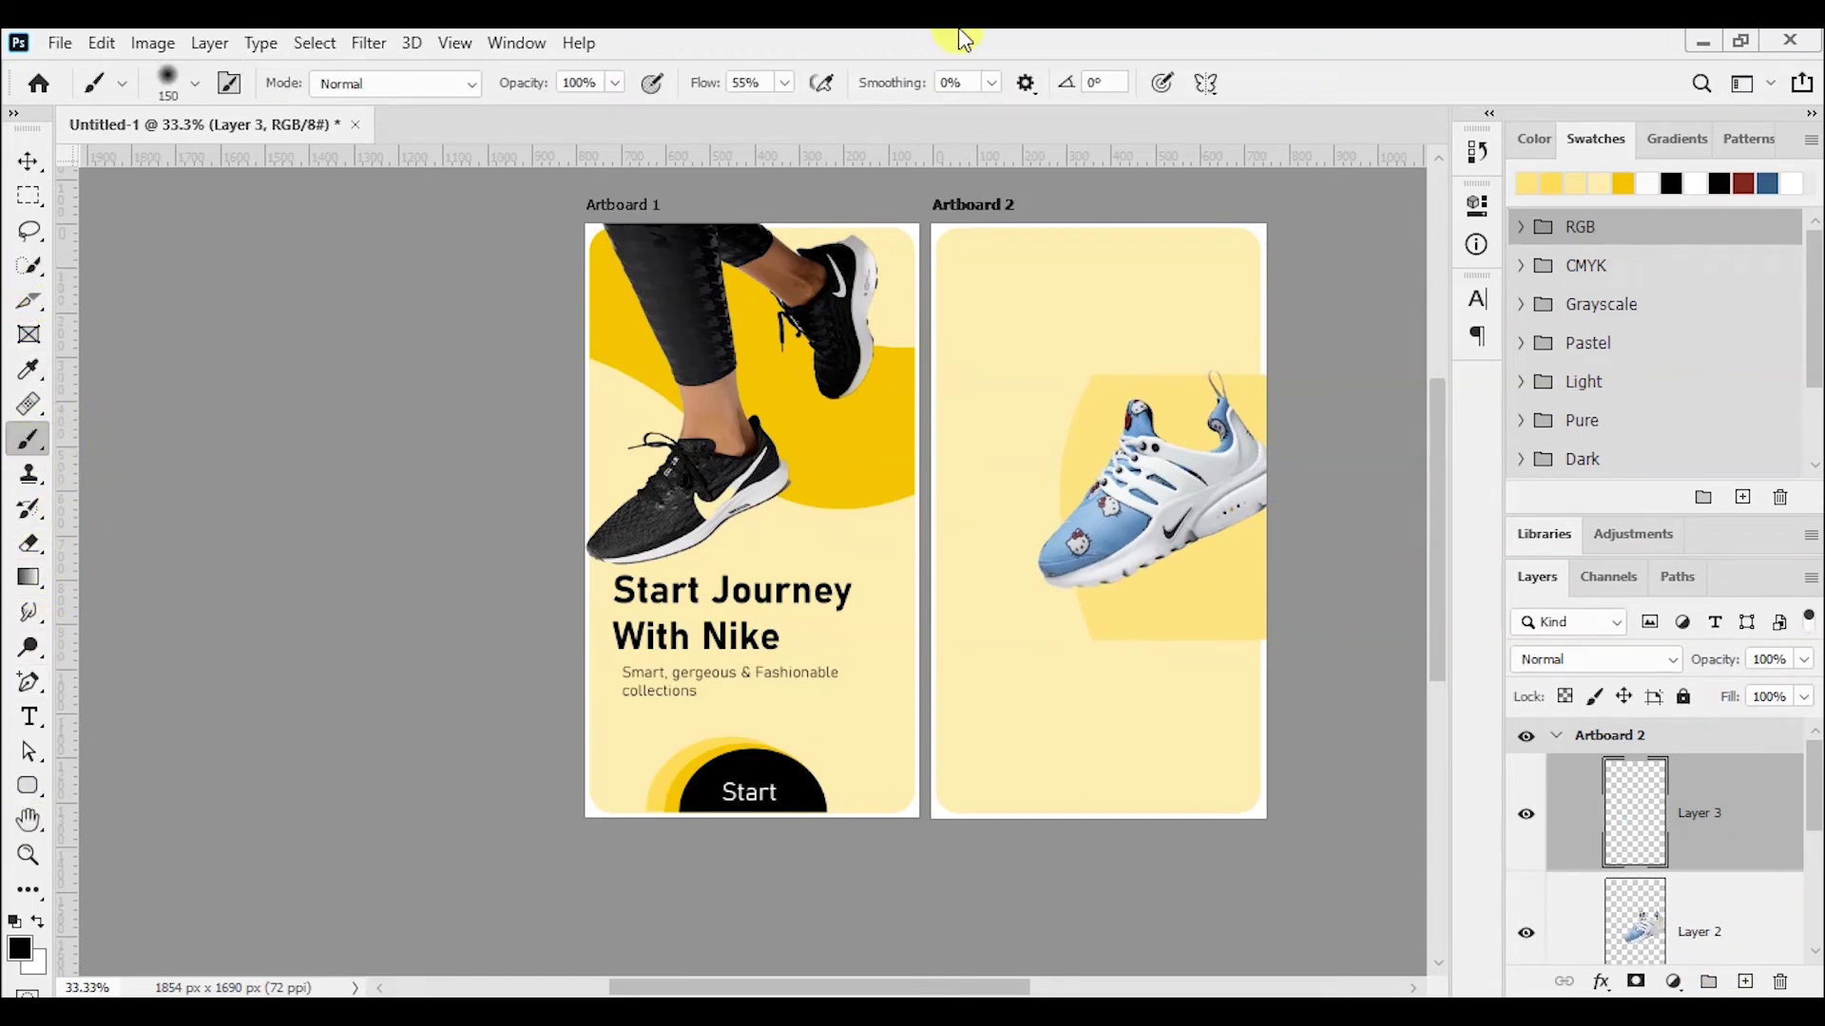
- Paint a soft black shadow stroke and rotate and stretch it beneath the sneaker
mouse_move(1182, 568)
mouse_down()
mouse_move(1216, 570)
mouse_move(894, 571)
mouse_up()
key(ctrl+t)
drag(1264, 547, 1369, 420)
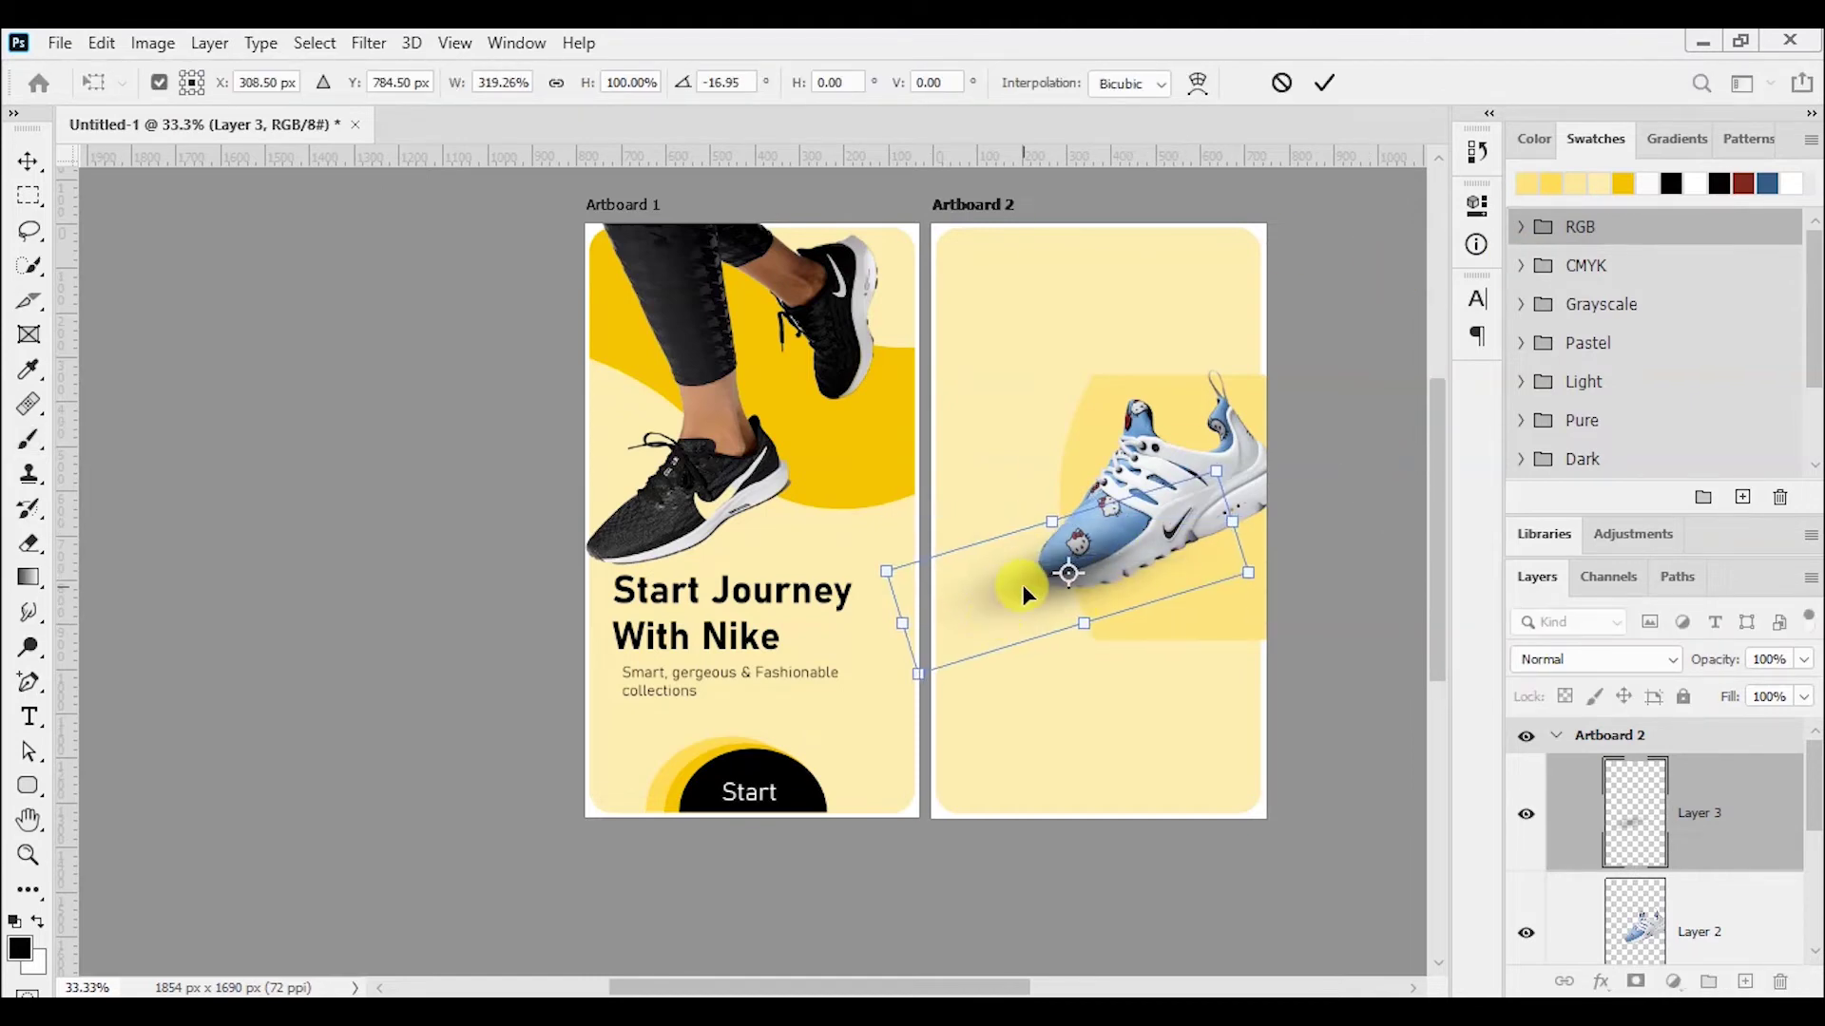
drag(1022, 585, 1152, 574)
drag(1353, 511, 1414, 462)
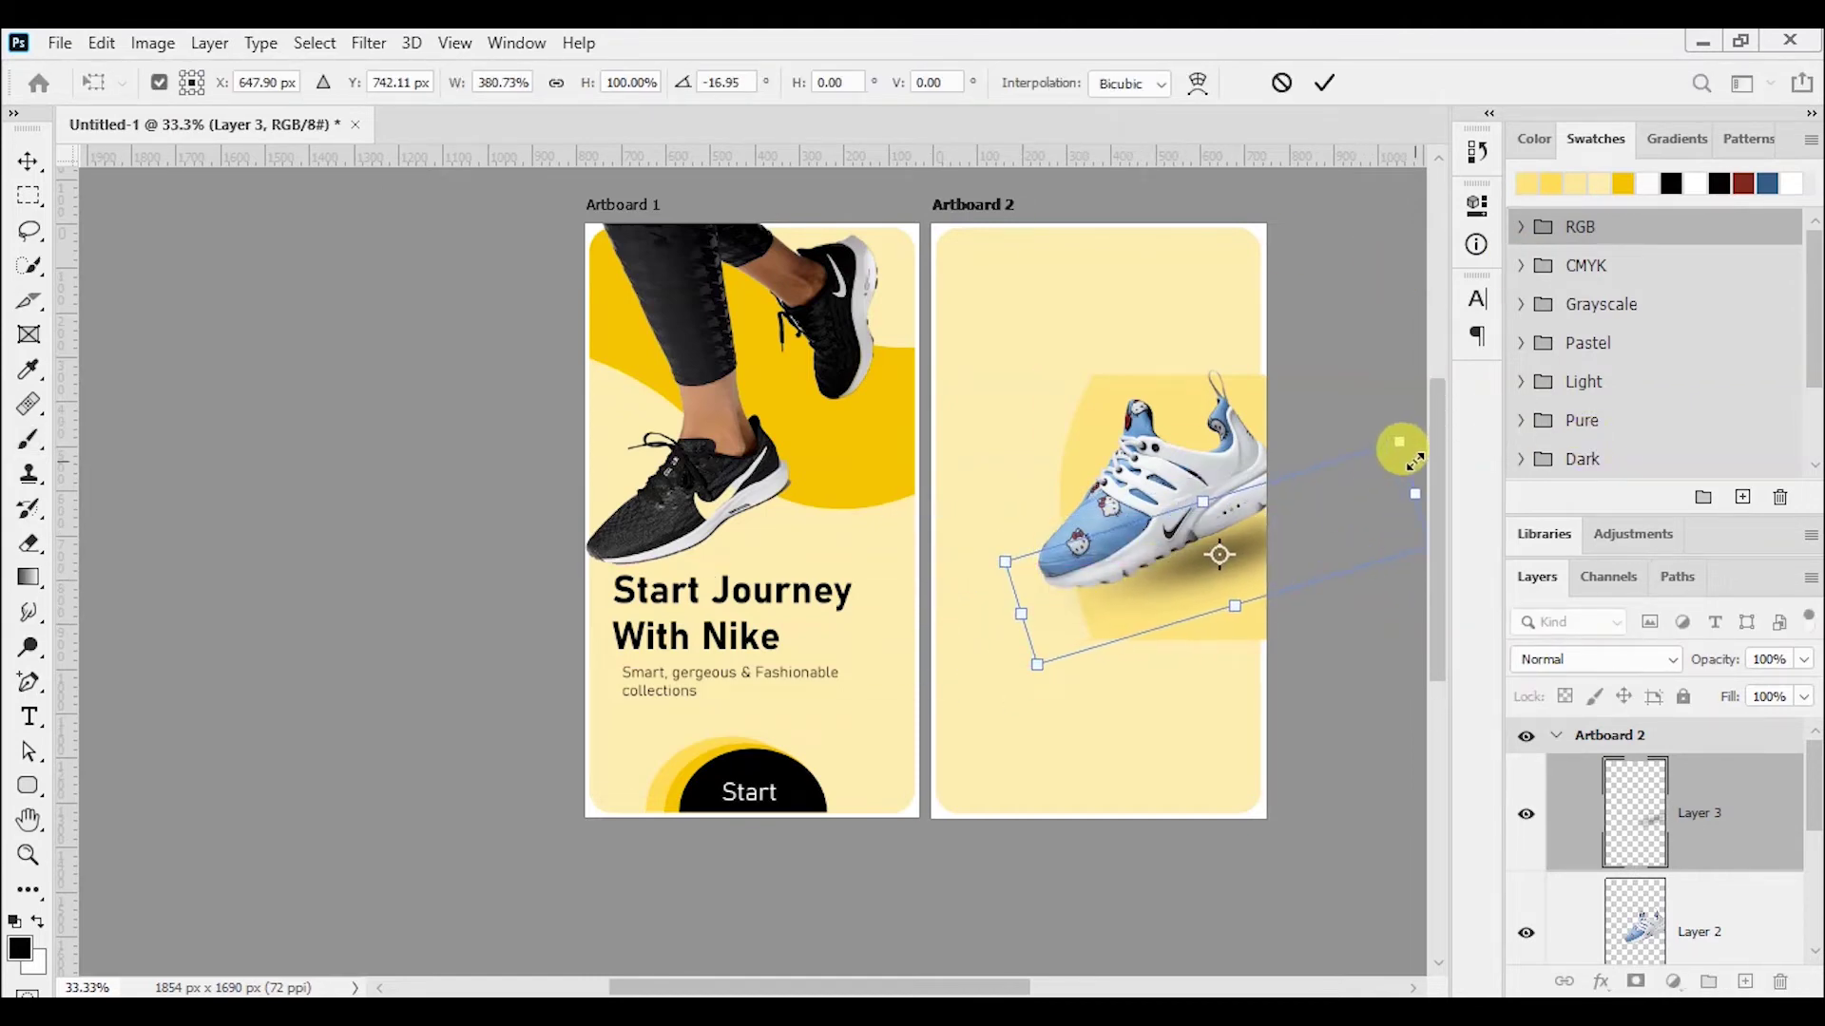
drag(1015, 622, 908, 635)
drag(1430, 425, 1404, 364)
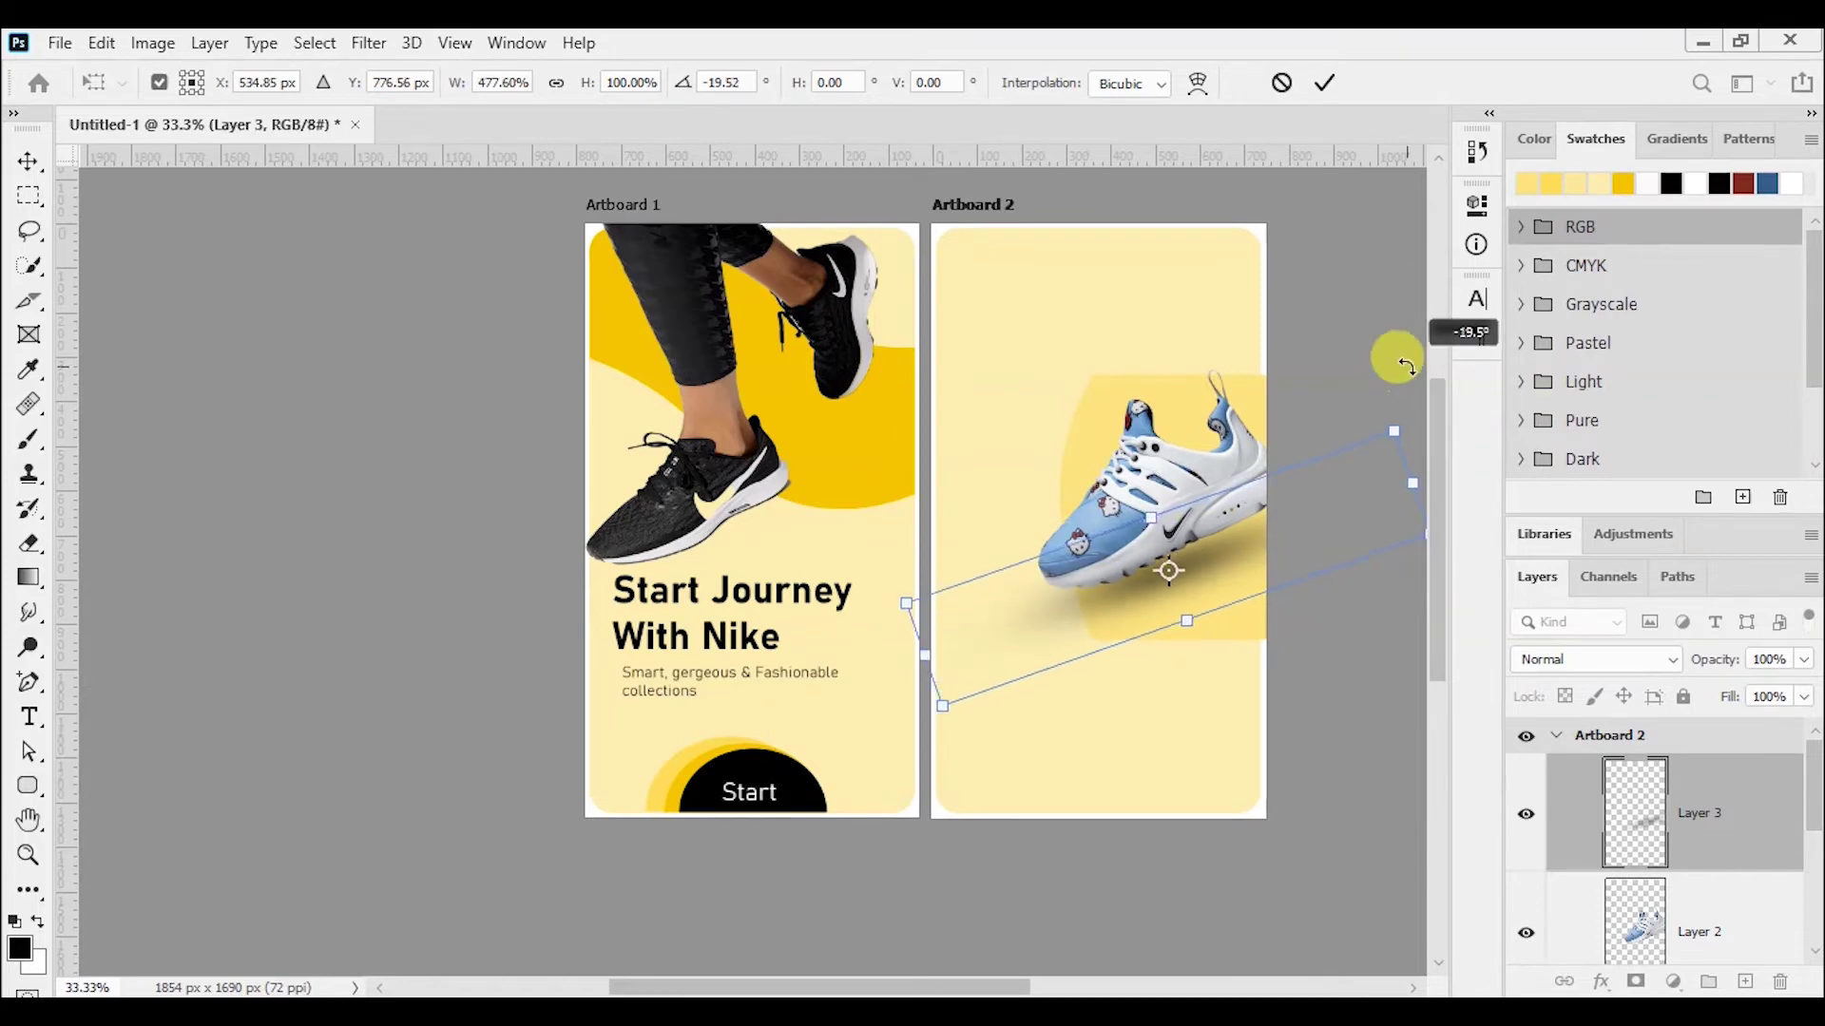
click(1328, 84)
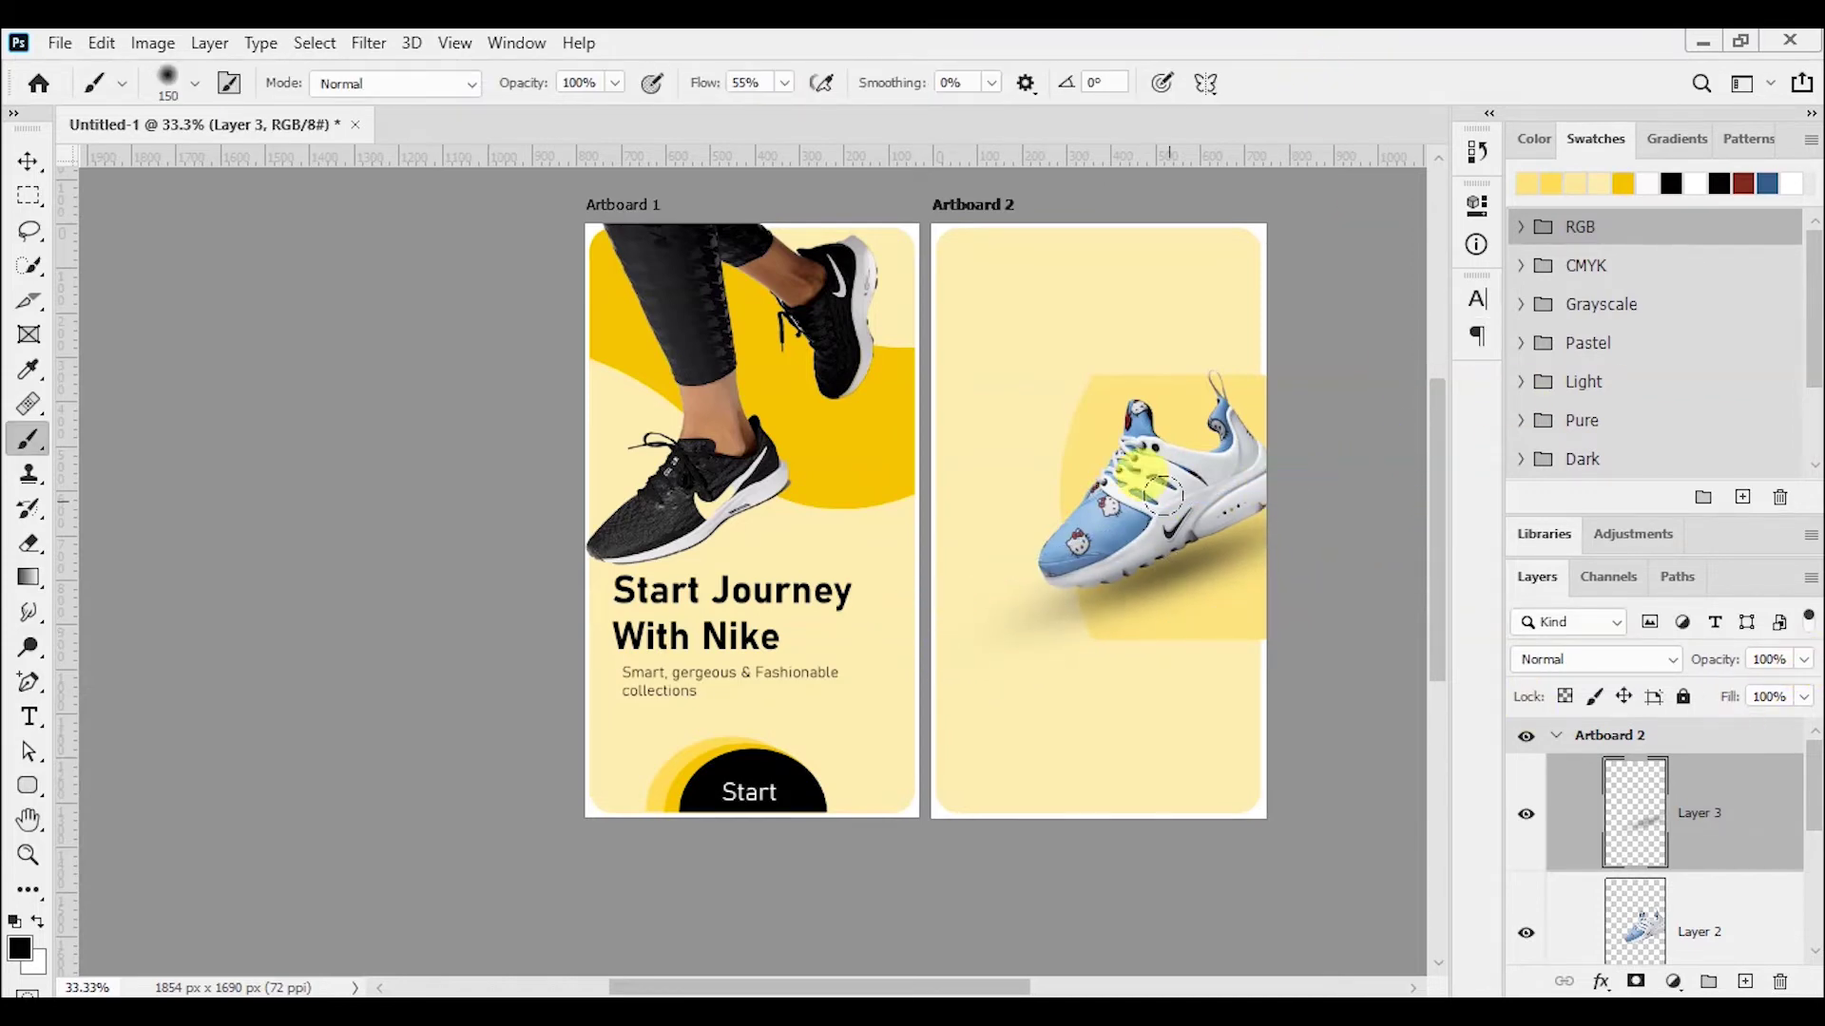
- Enlarge the sneaker slightly from its lower-left corner
key(v)
click(1116, 527)
key(ctrl+t)
drag(1039, 600, 991, 604)
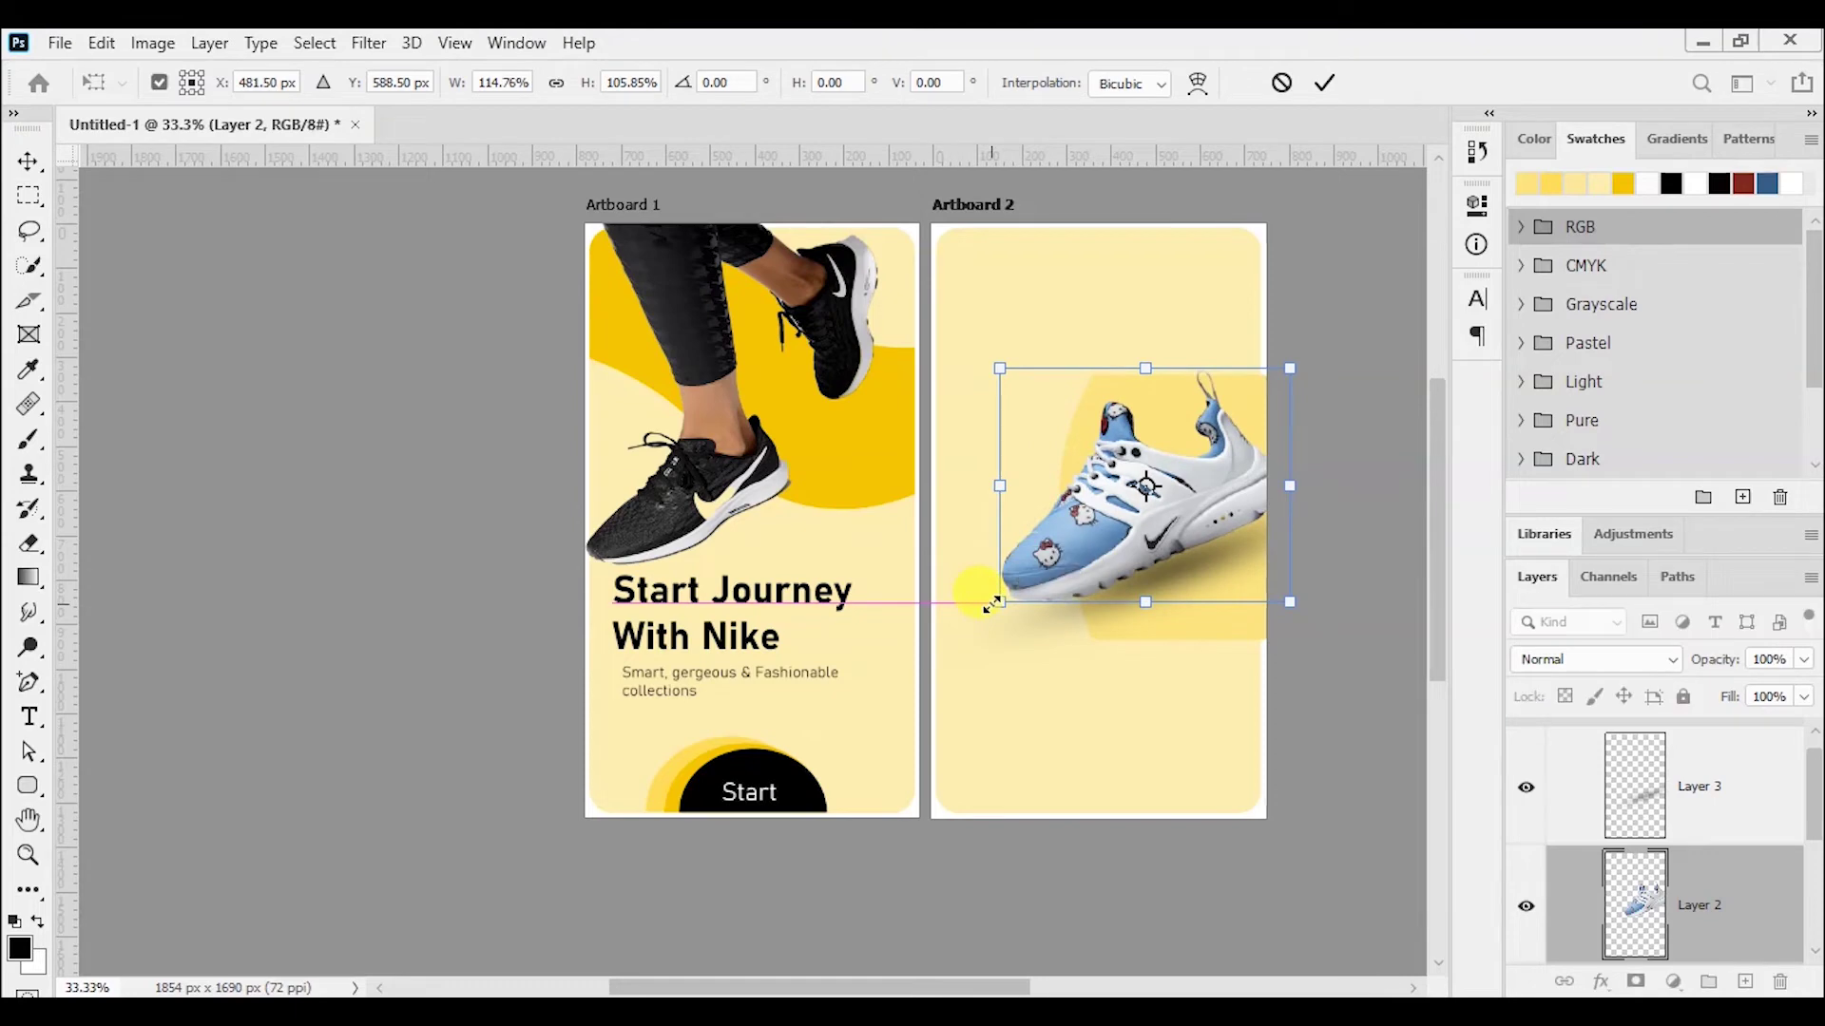
click(1329, 82)
- Clip the rounded yellow shape to the background rectangle
scroll(1717, 753, down, 2)
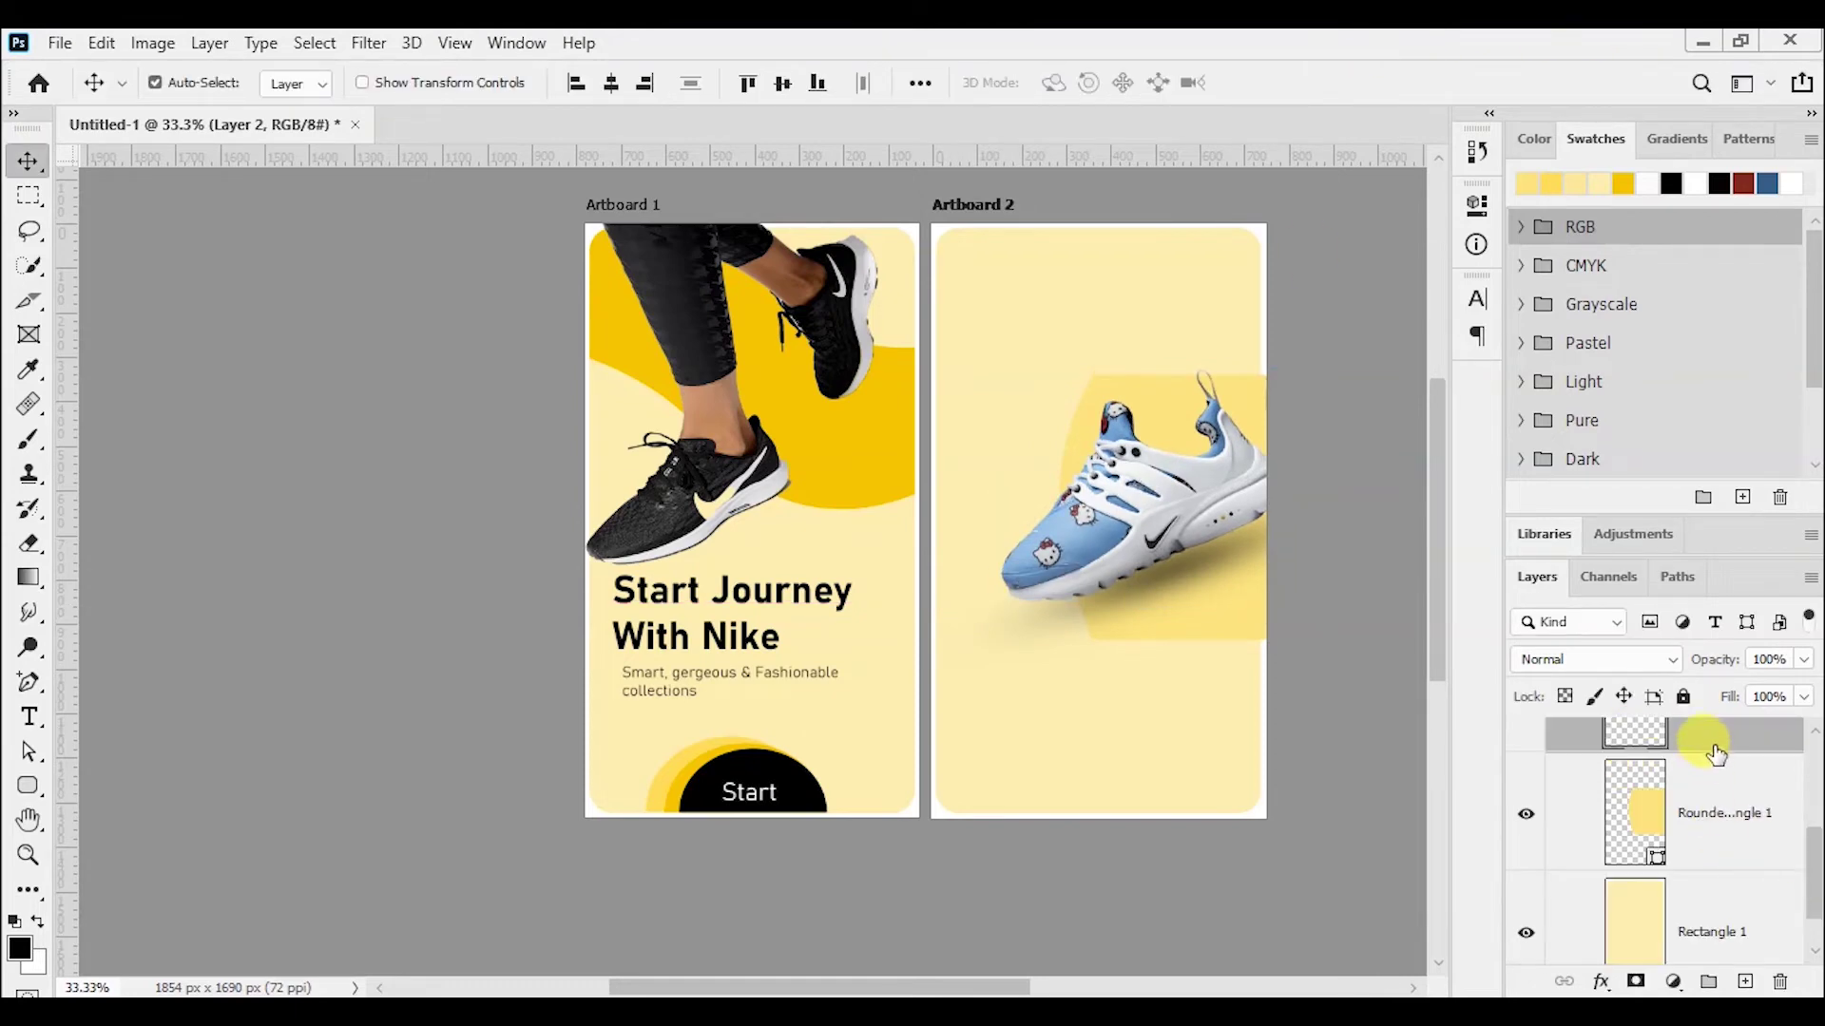
click(1722, 860)
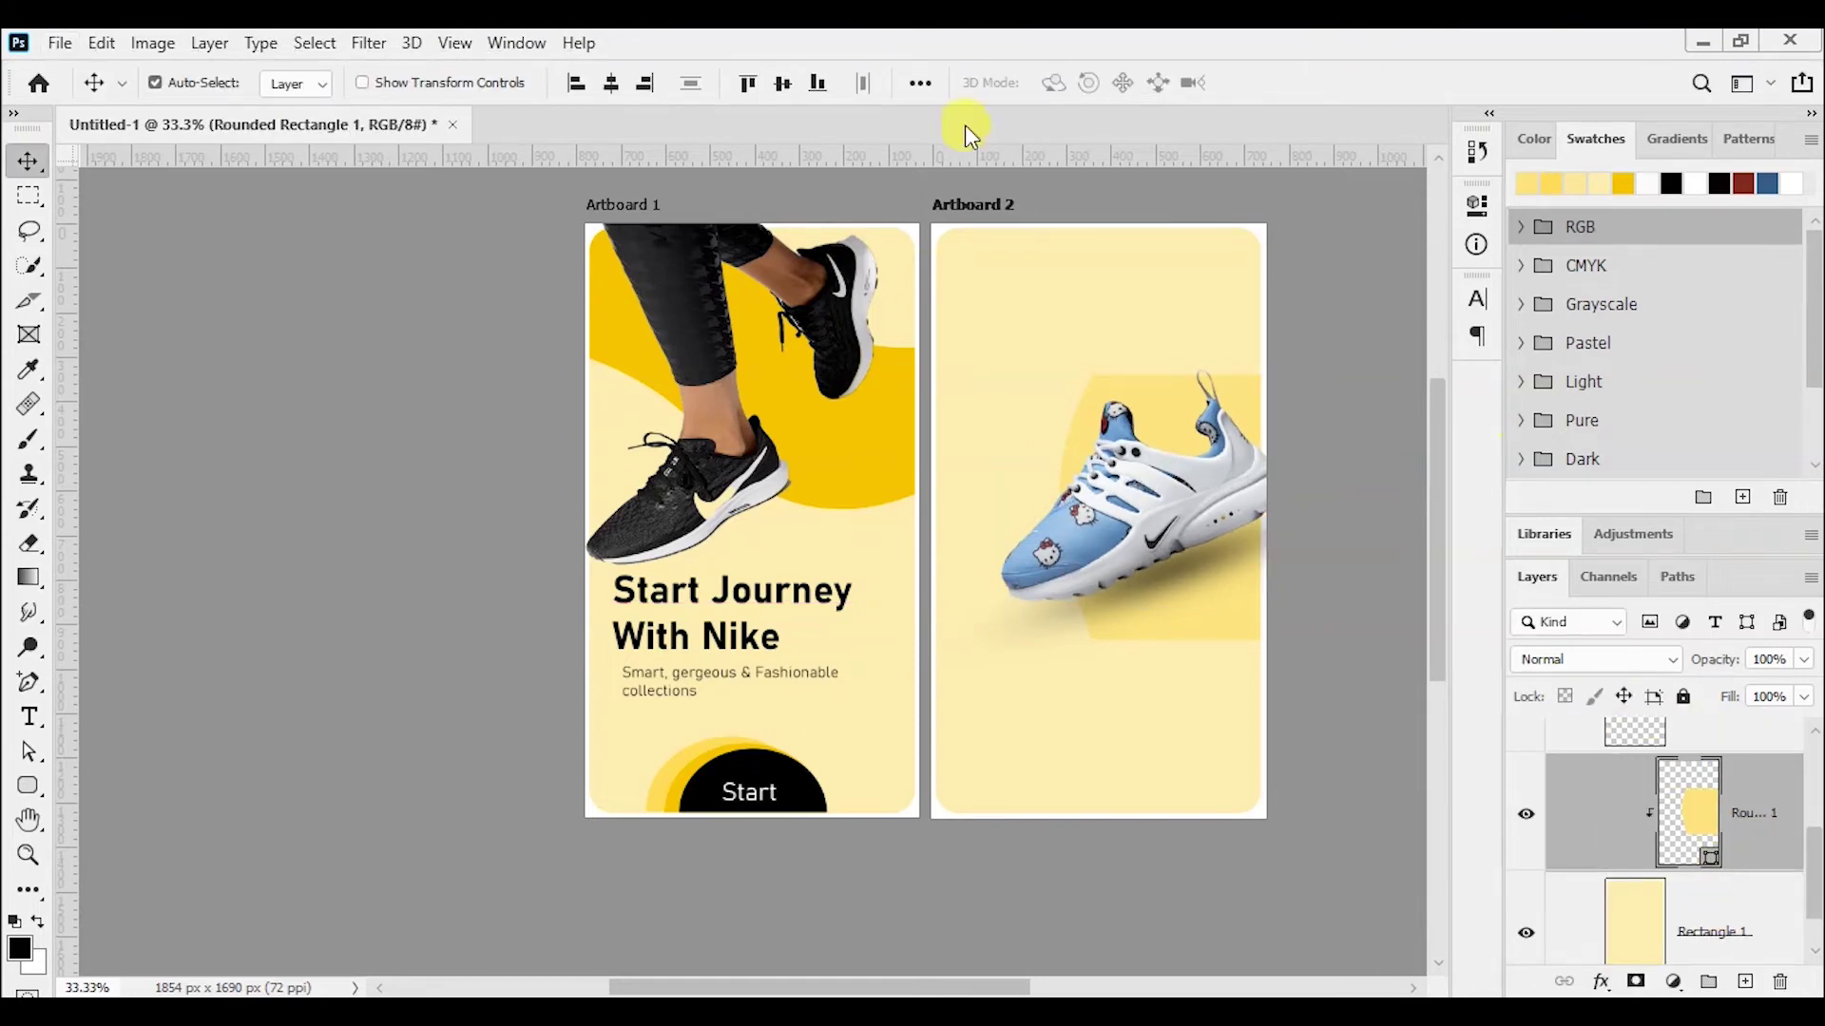
scroll(1718, 855, up, 2)
click(1718, 894)
click(152, 43)
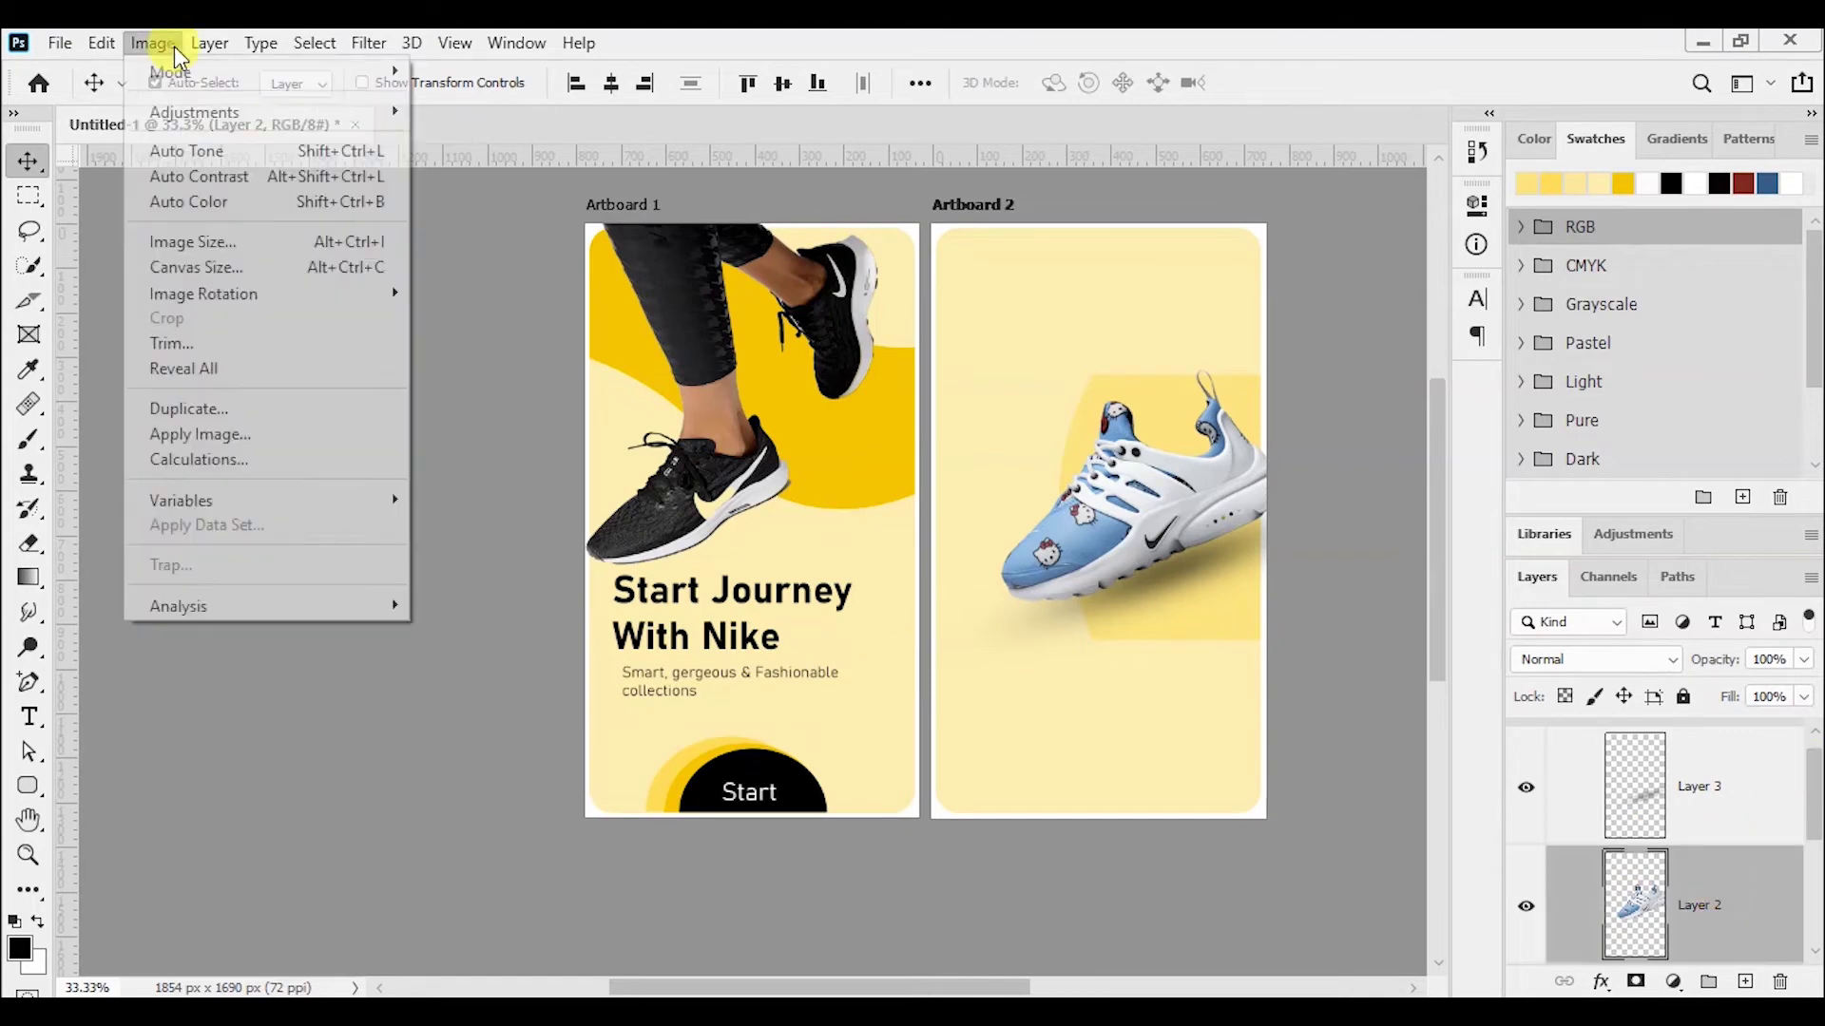
- Set the sneaker's Hue/Saturation to Hue +180 and Saturation +81 for a vivid orange
click(499, 247)
drag(1042, 416, 440, 395)
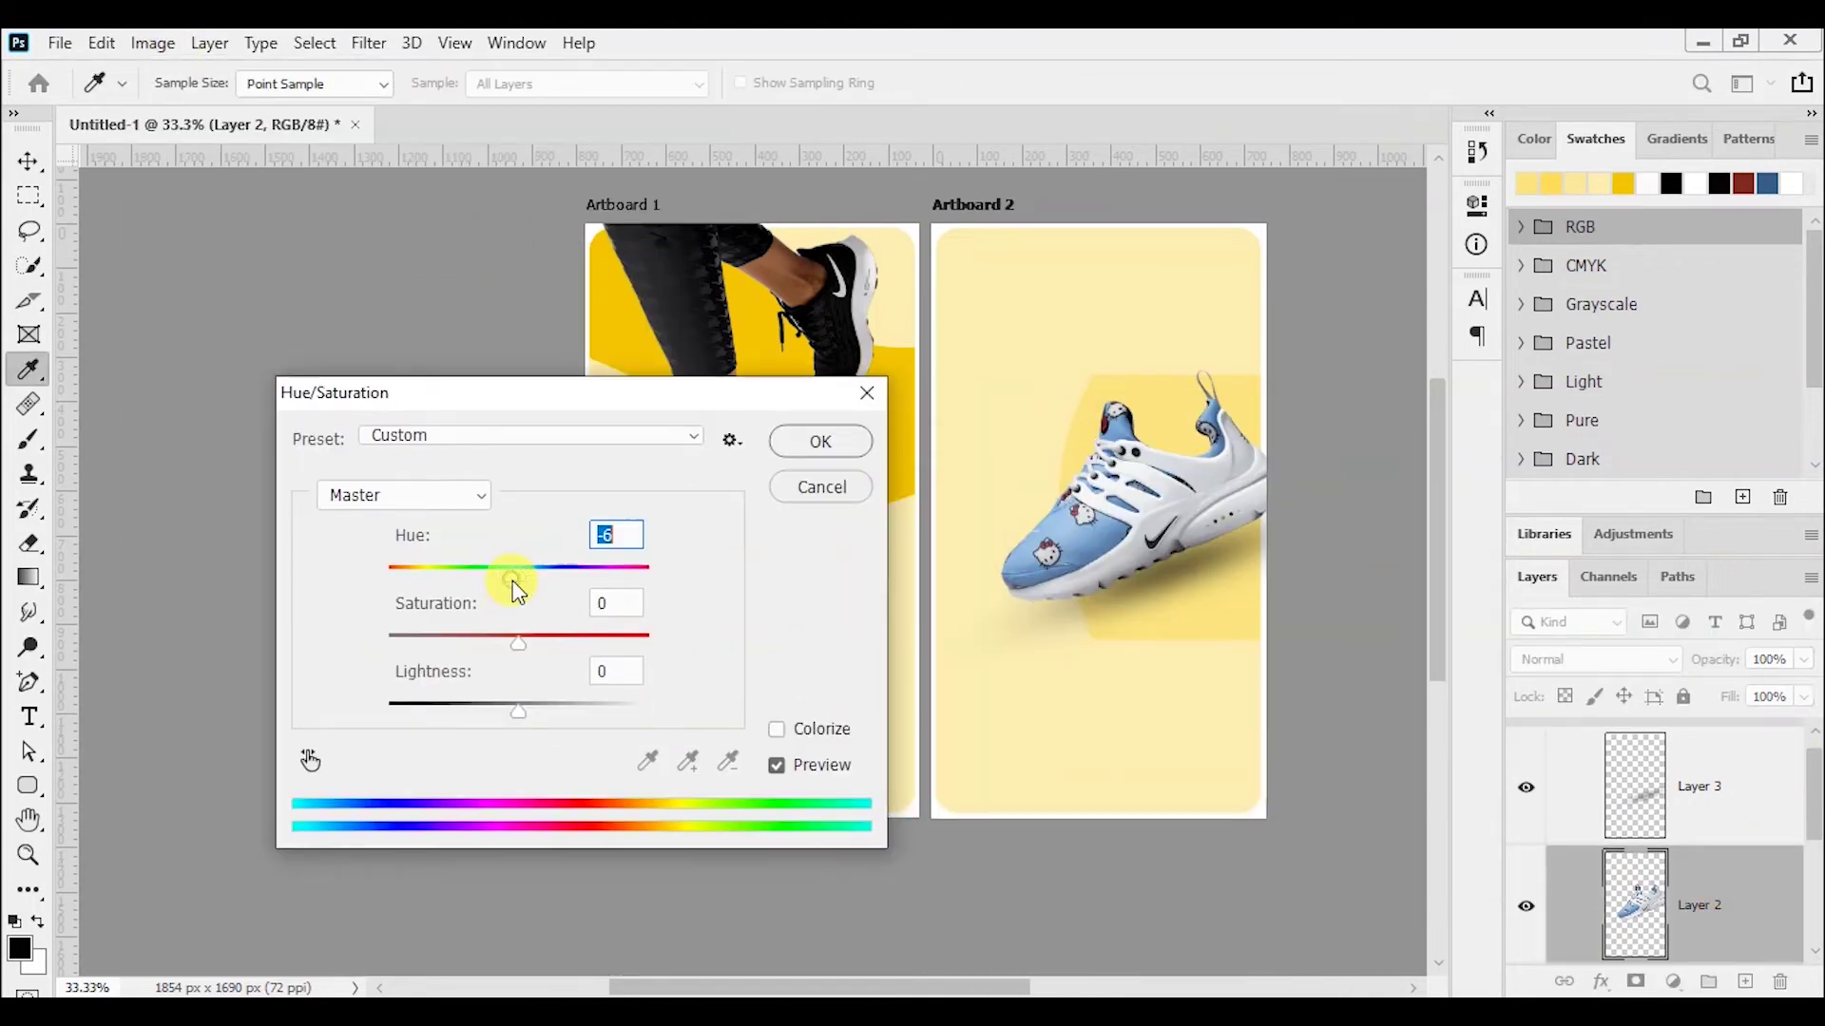
drag(519, 575, 679, 612)
drag(517, 644, 631, 664)
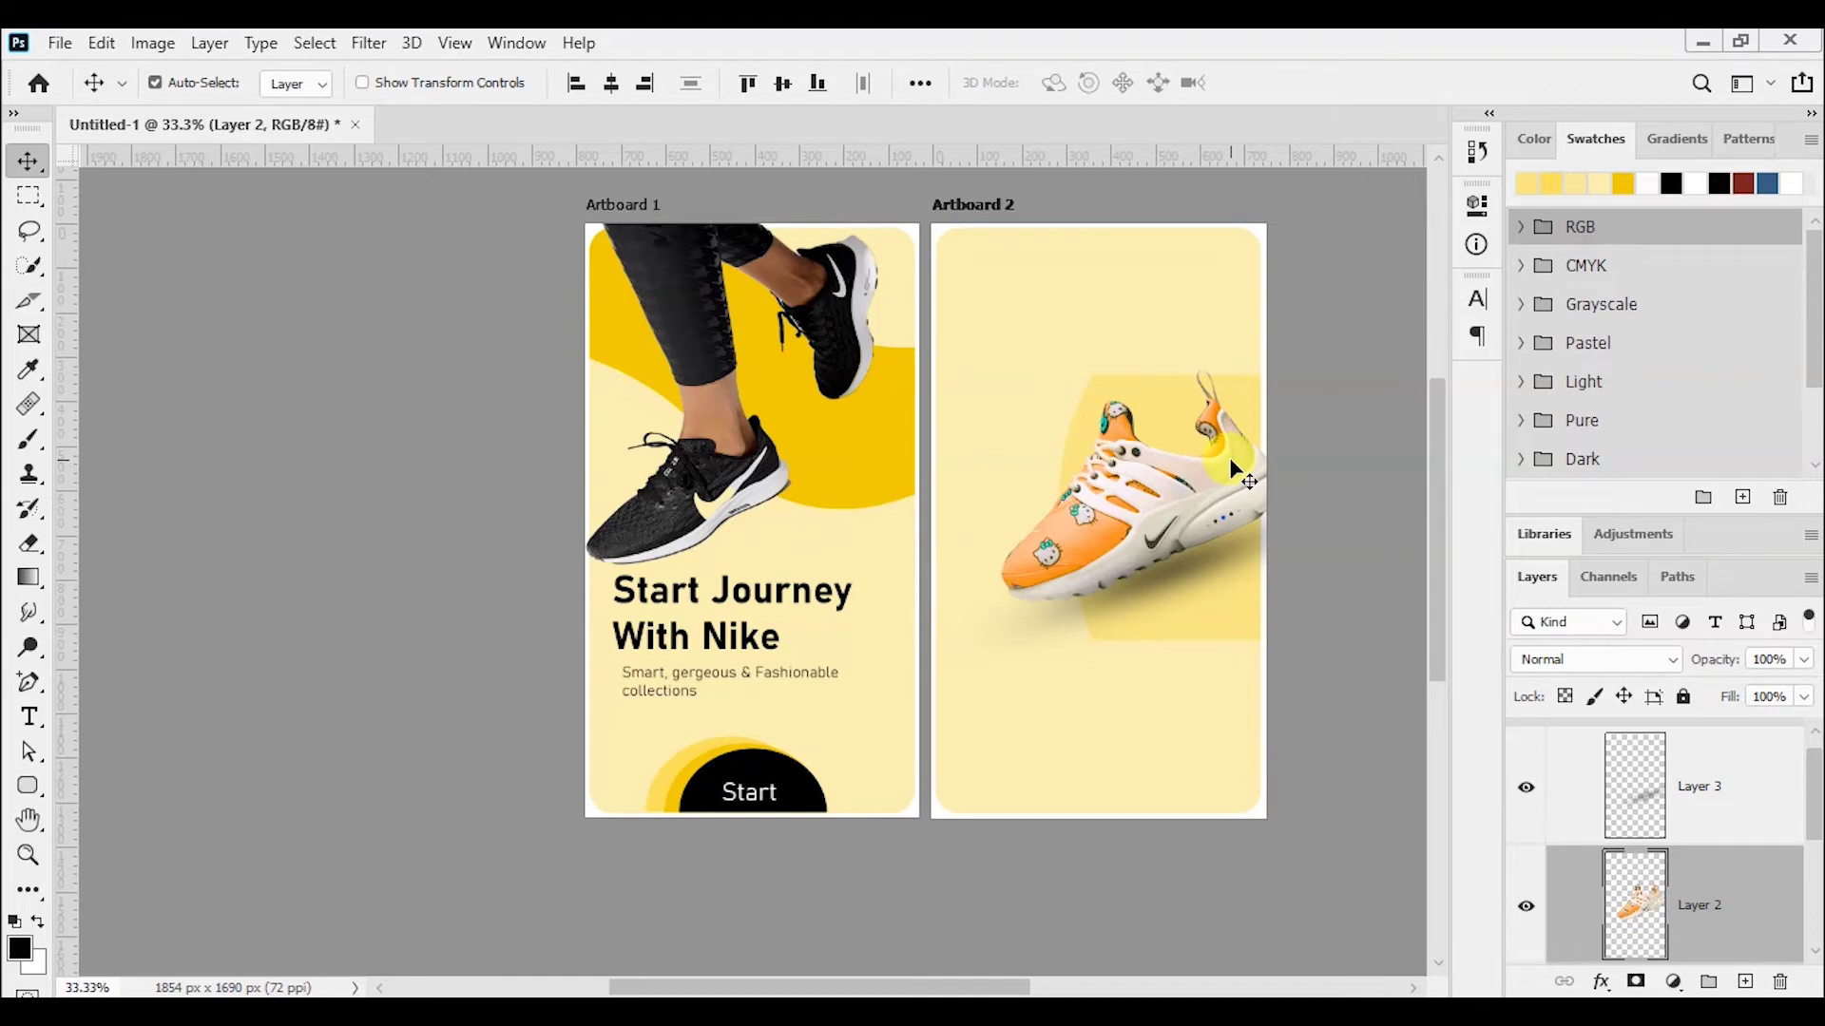
right_click(38, 789)
click(124, 859)
- Draw a five-point star near the artboard top with yellow fill and no outline
click(920, 83)
drag(1117, 302, 1164, 285)
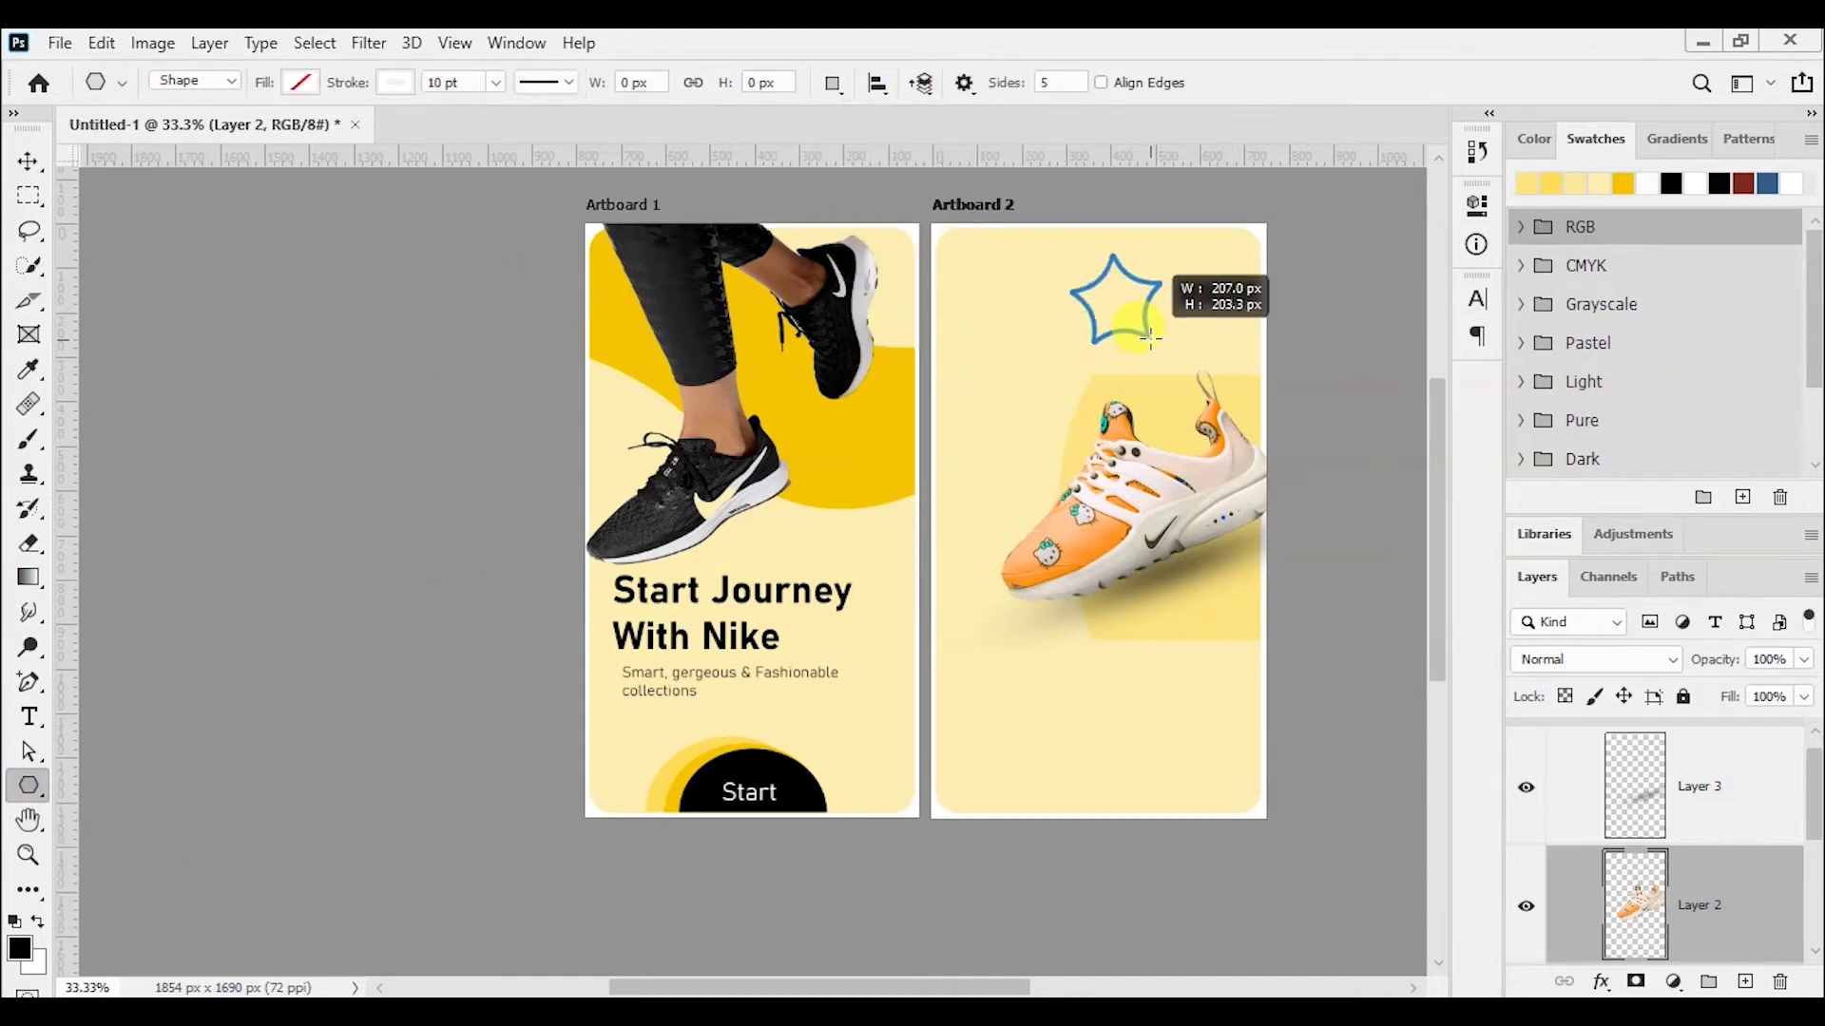
click(301, 83)
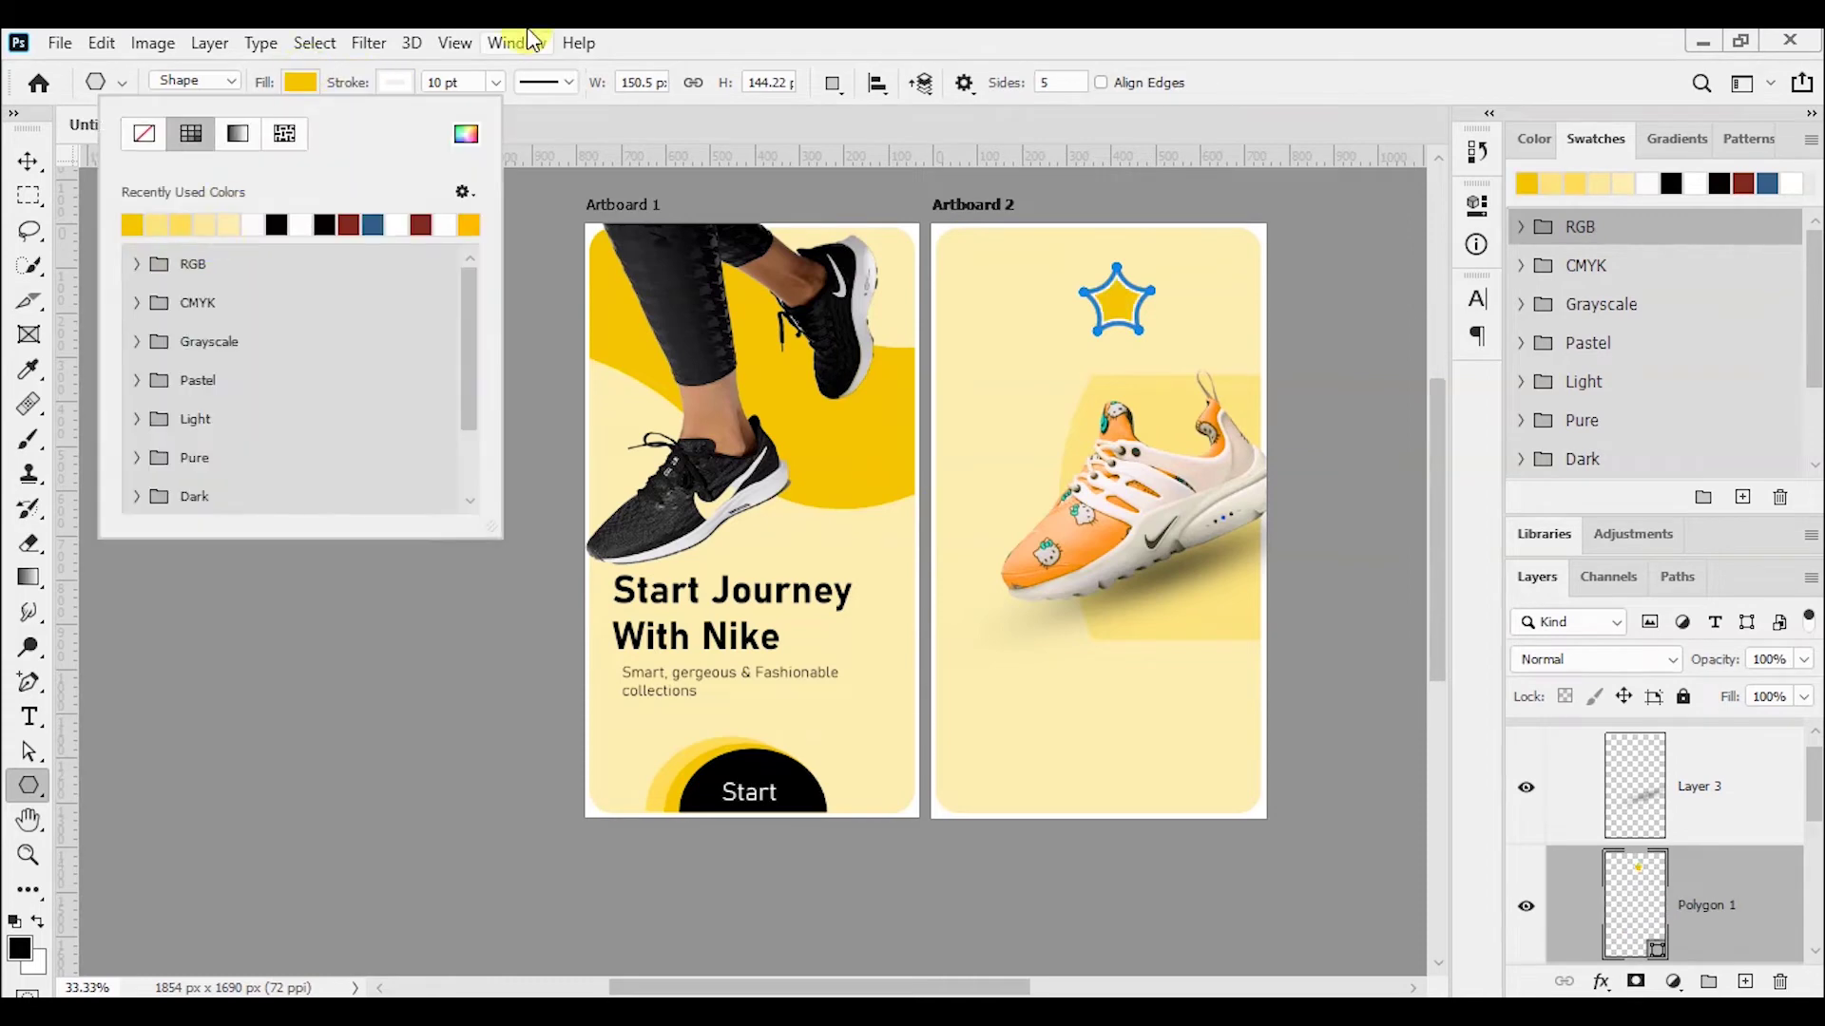
click(228, 226)
click(396, 82)
click(237, 134)
click(28, 164)
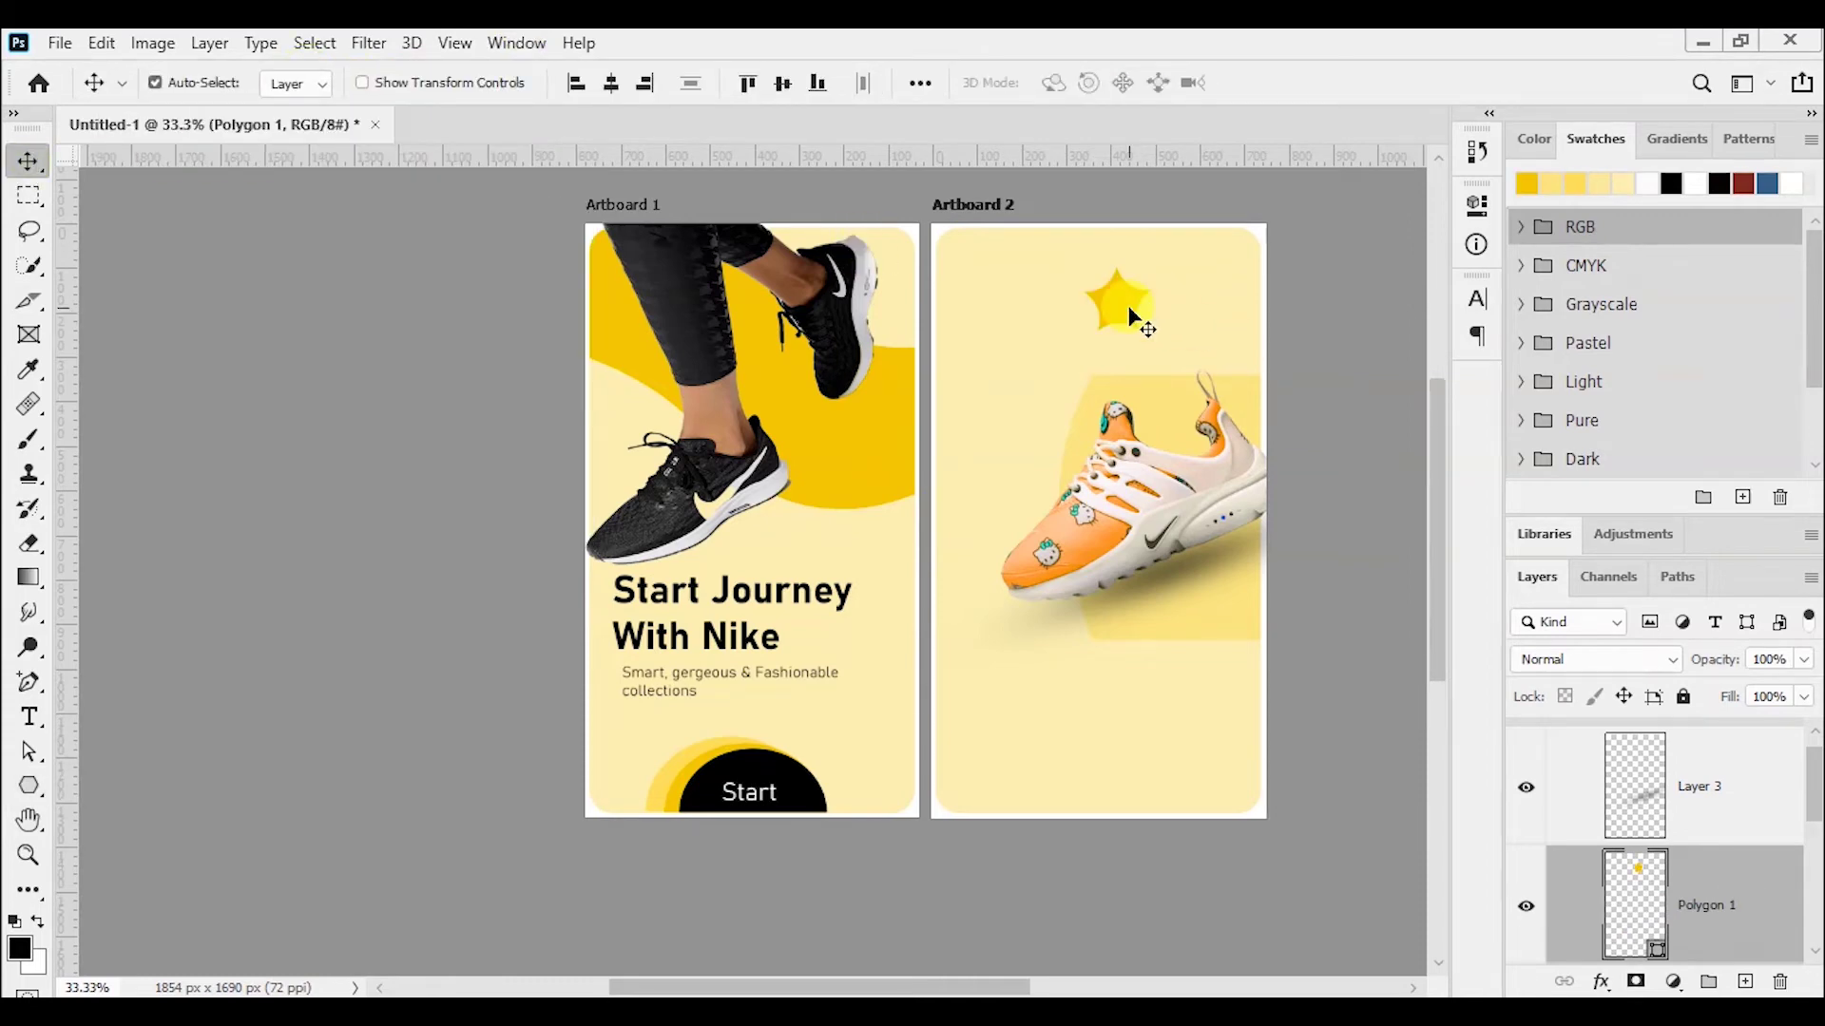
- Shrink the star to a small size, zooming in on the artboard
key(ctrl+t)
drag(1155, 338, 1124, 318)
key(ctrl+plus)
key(Return)
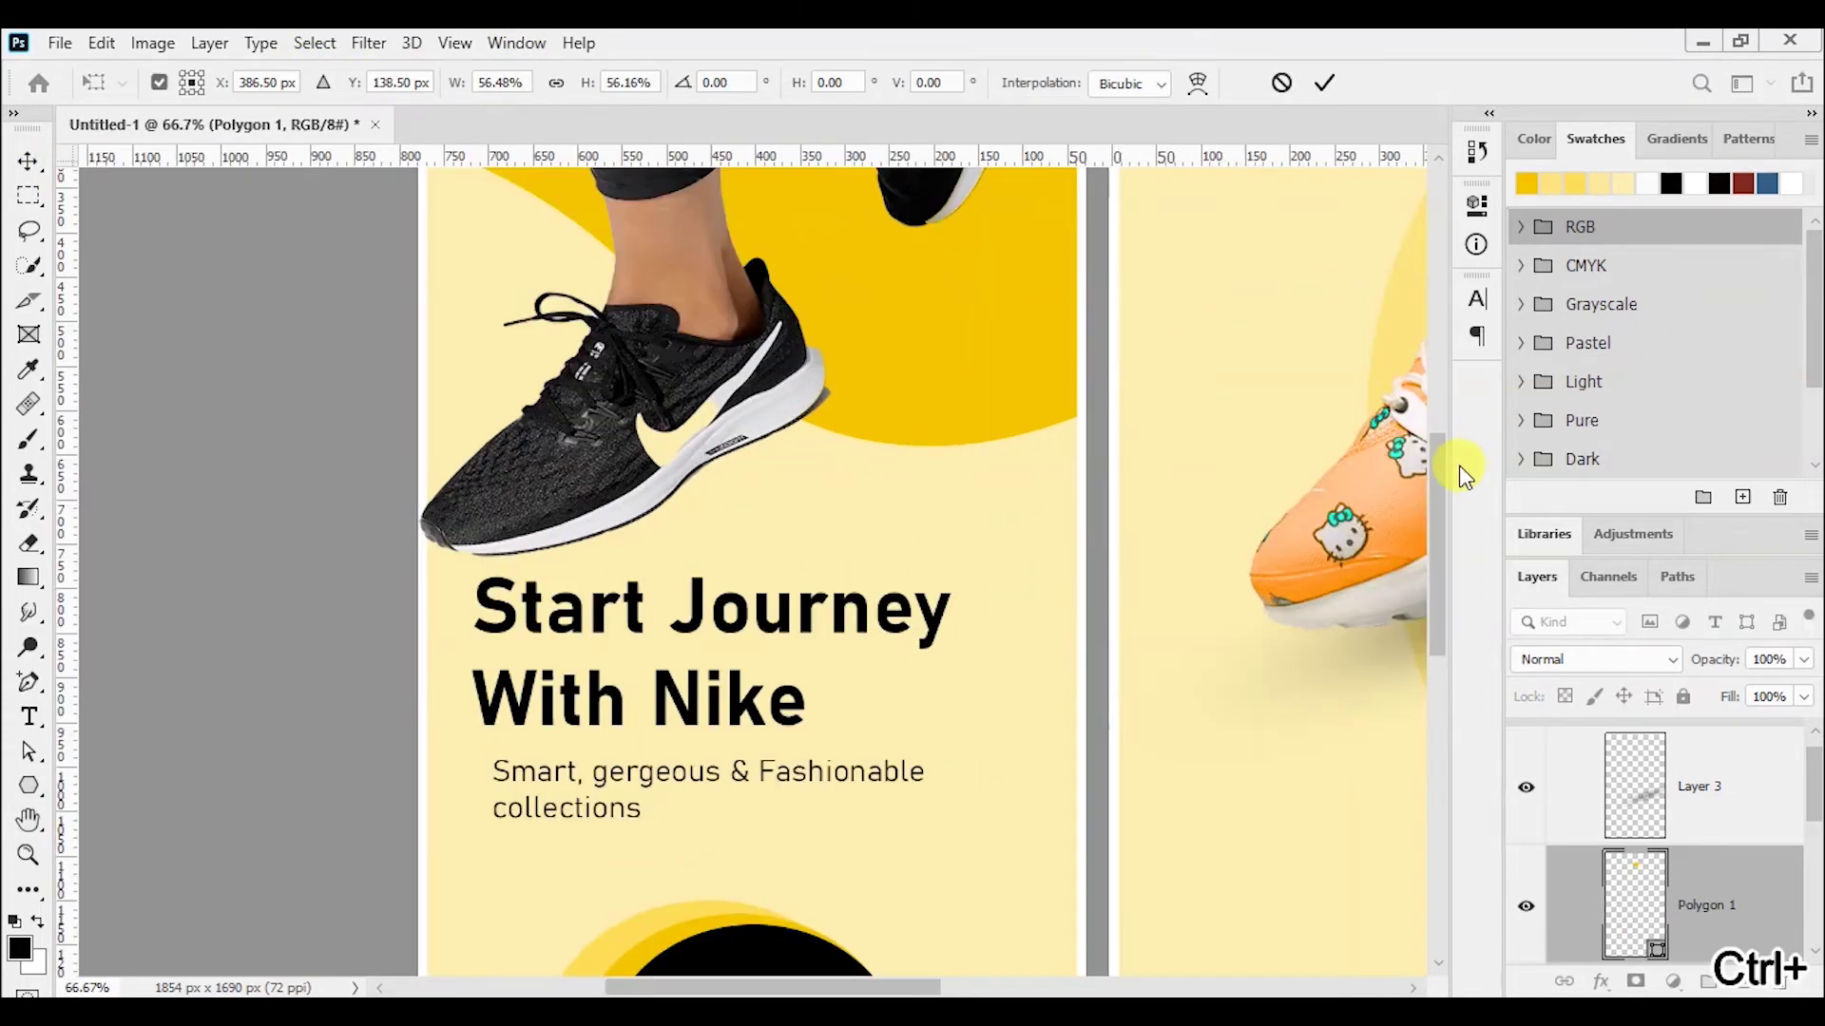
scroll(1397, 355, up, 5)
scroll(875, 945, up, 4)
scroll(1073, 969, right, 5)
scroll(1074, 970, right, 2)
drag(827, 570, 572, 661)
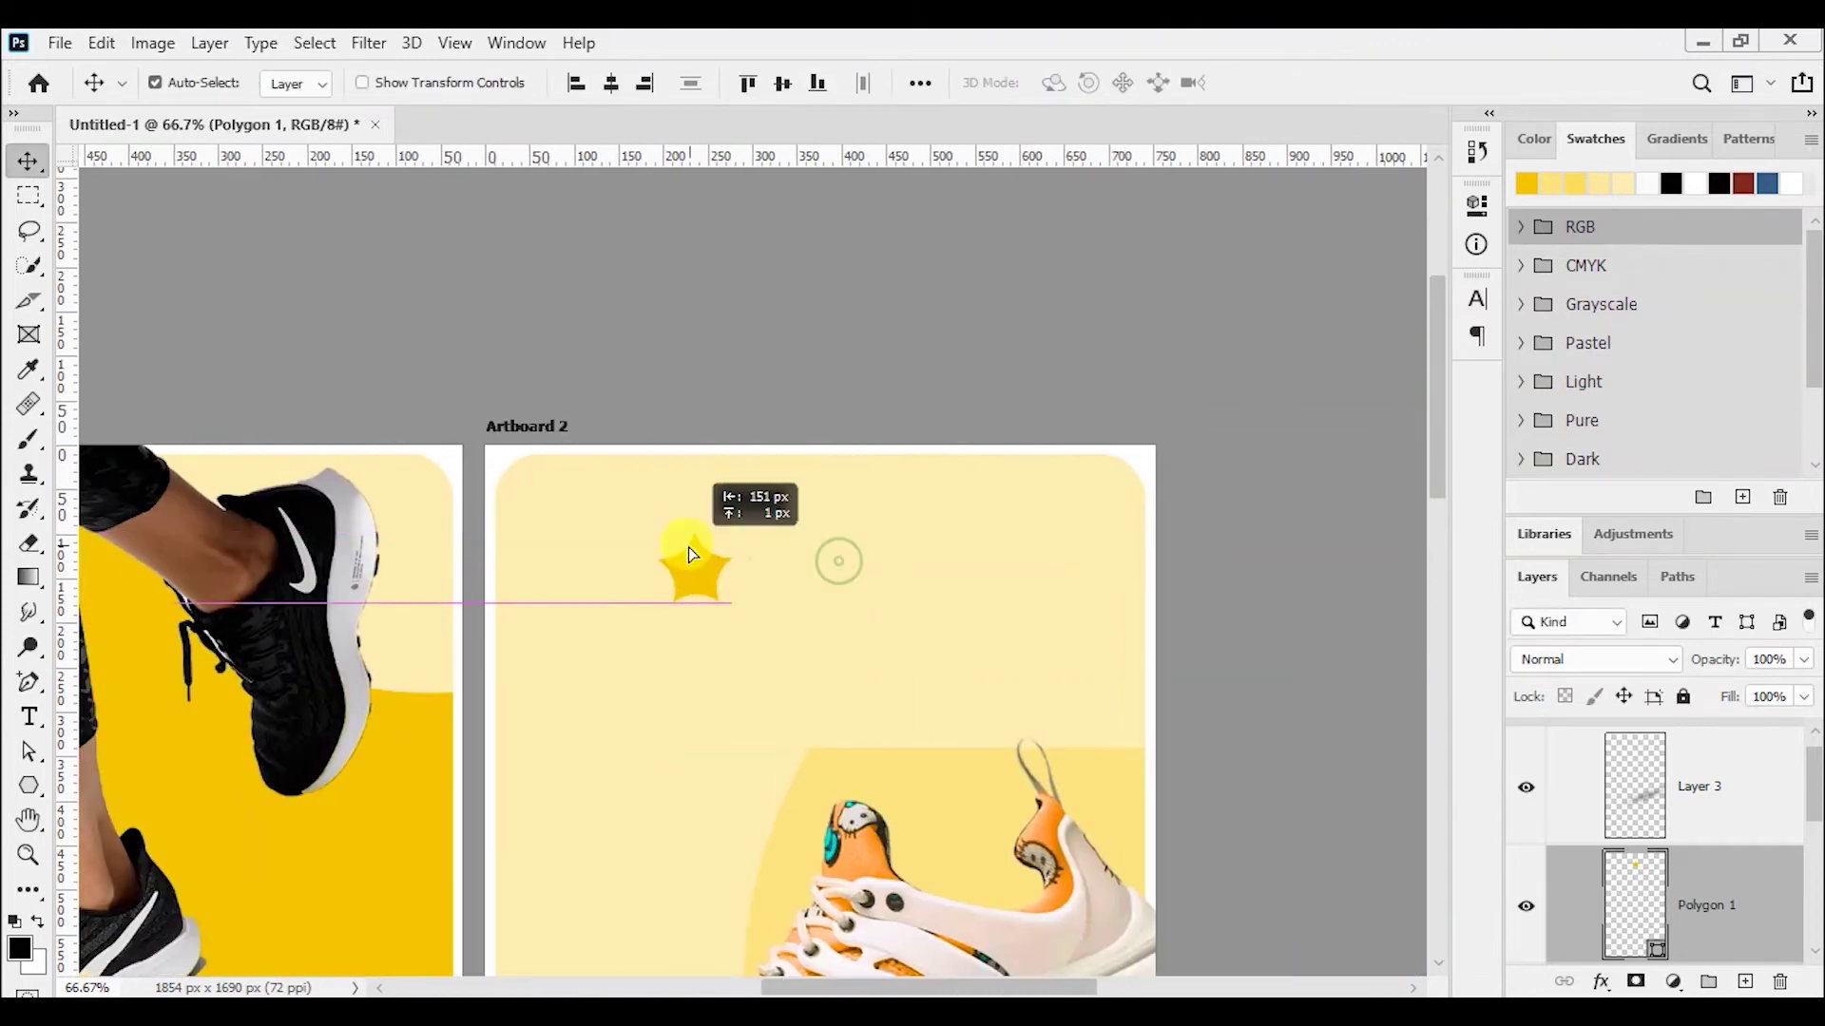
key(ctrl+t)
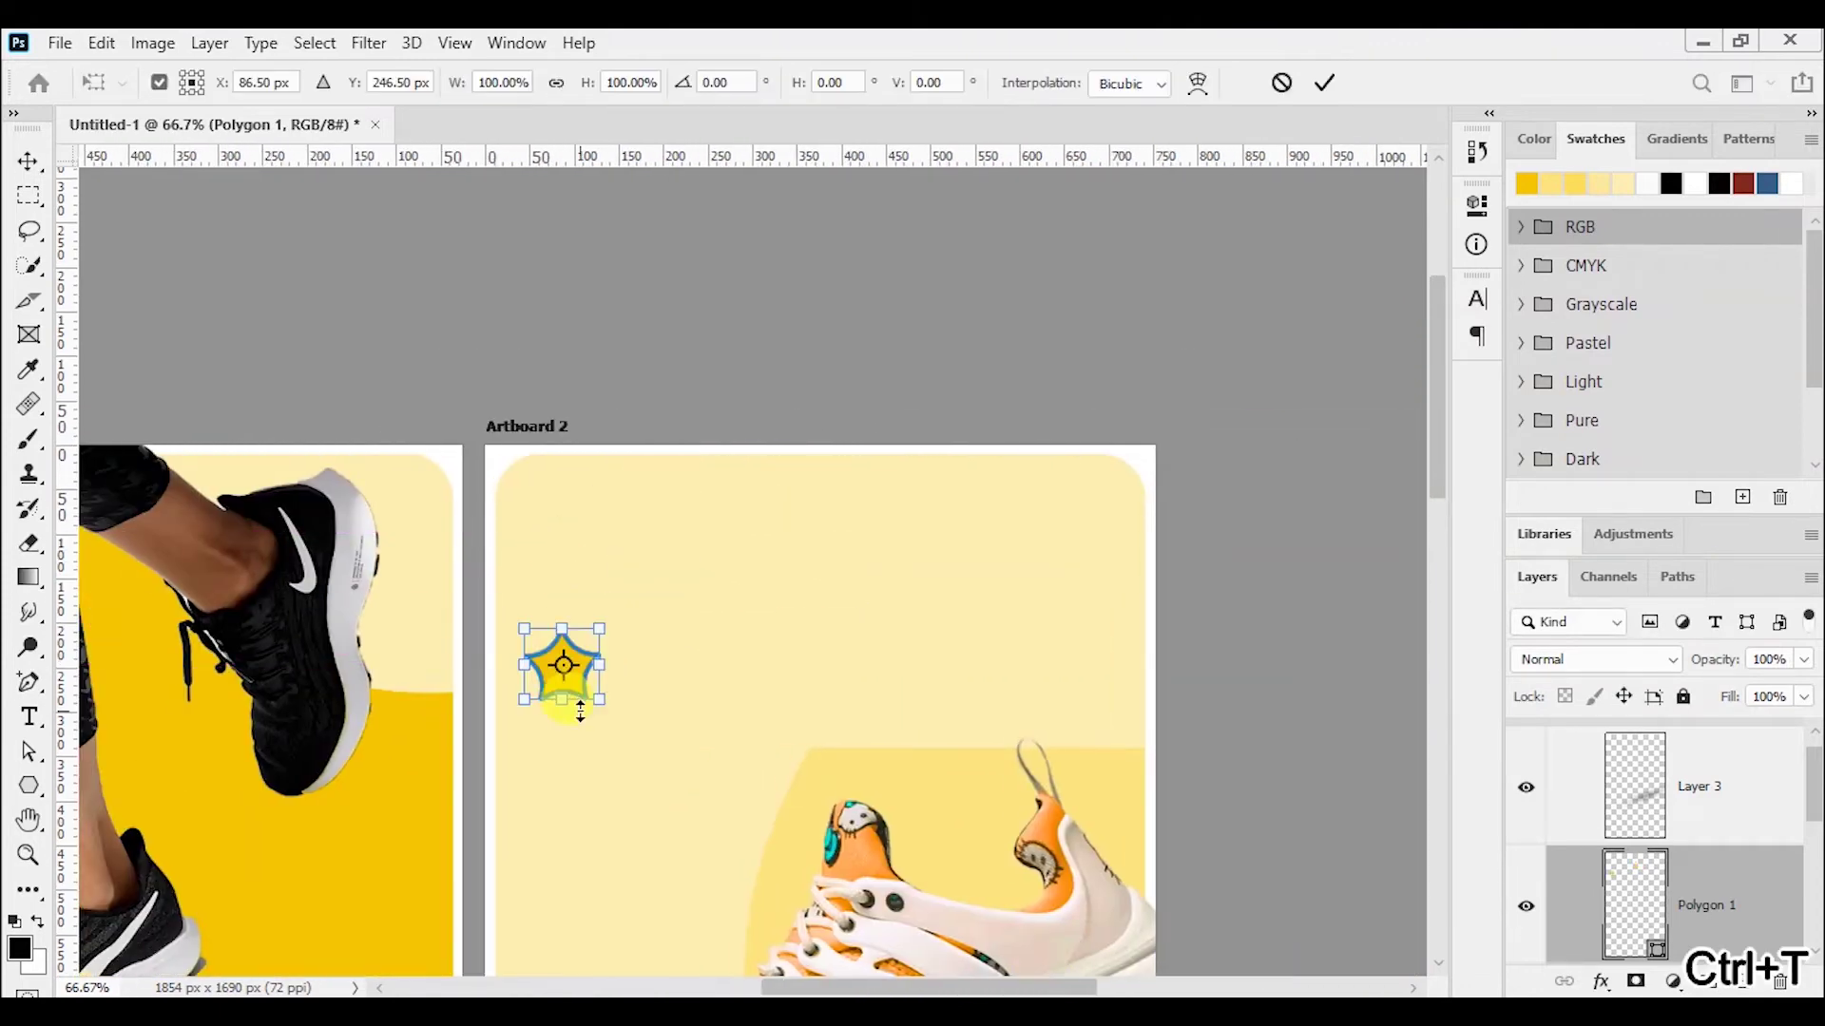
drag(594, 697, 577, 682)
click(1323, 82)
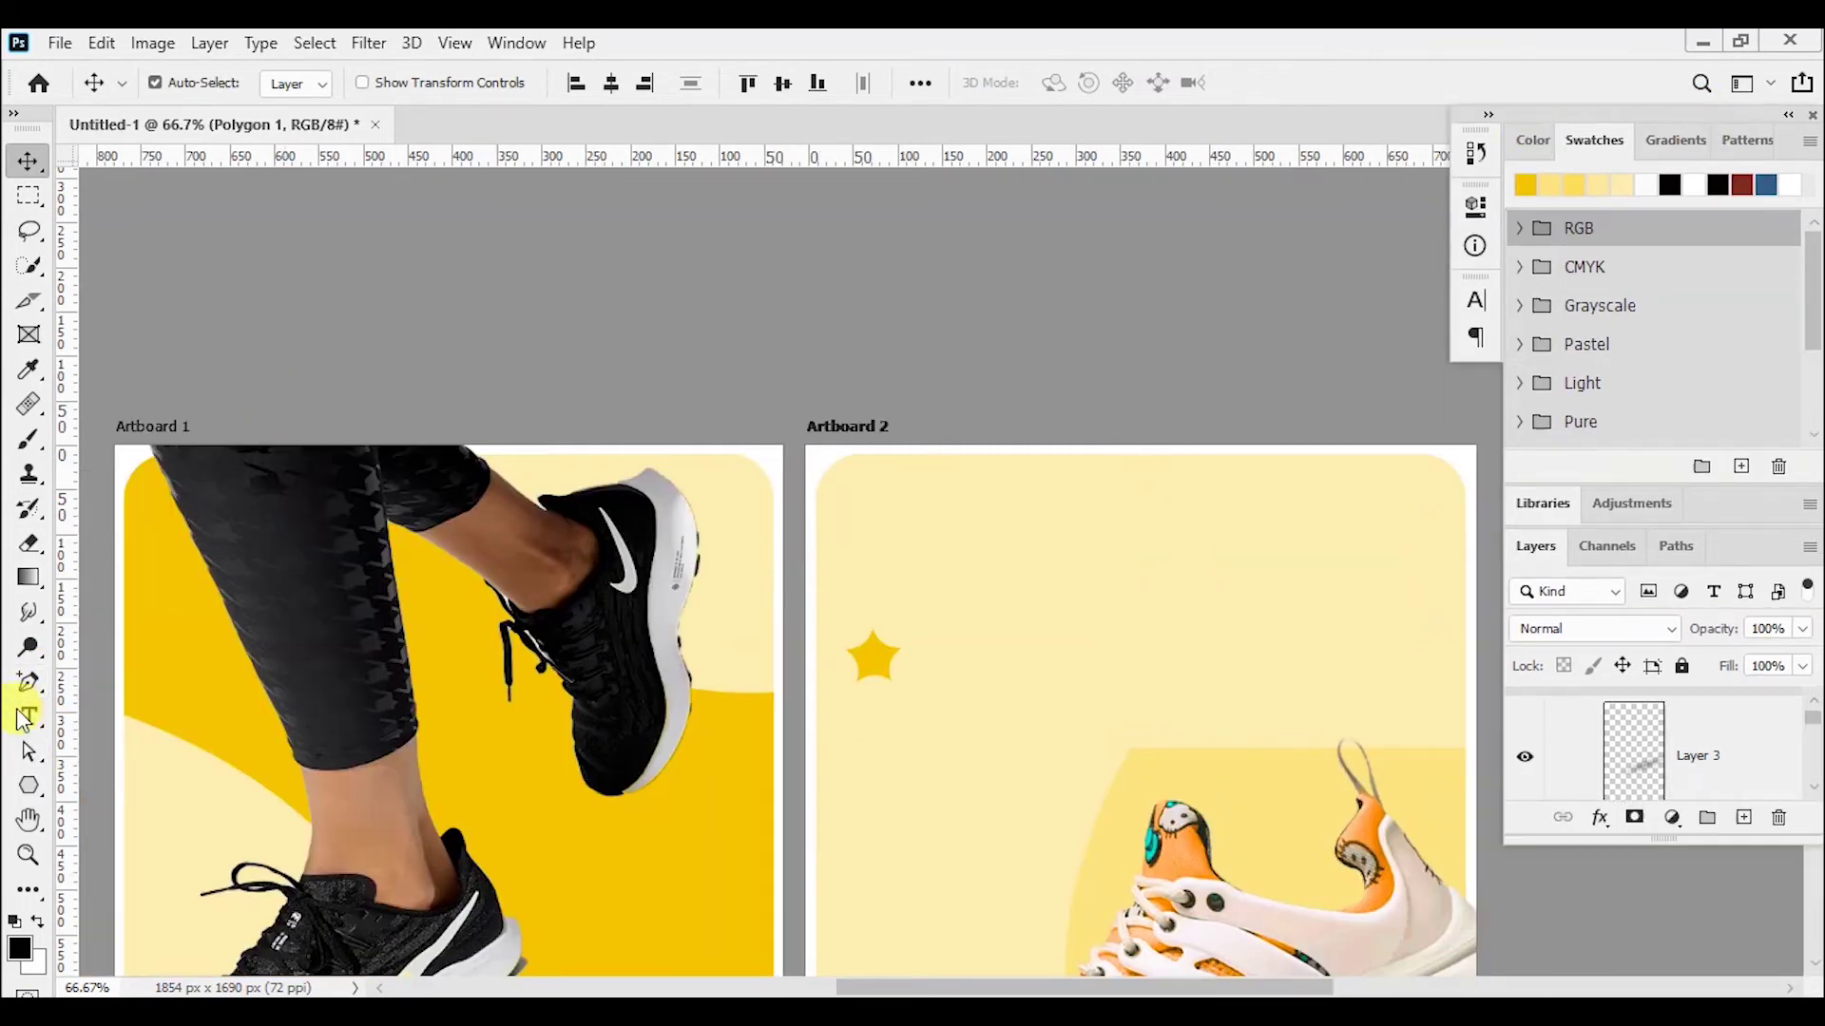
- Place a rating text box beside the star and colour it black (000000)
click(24, 720)
click(926, 655)
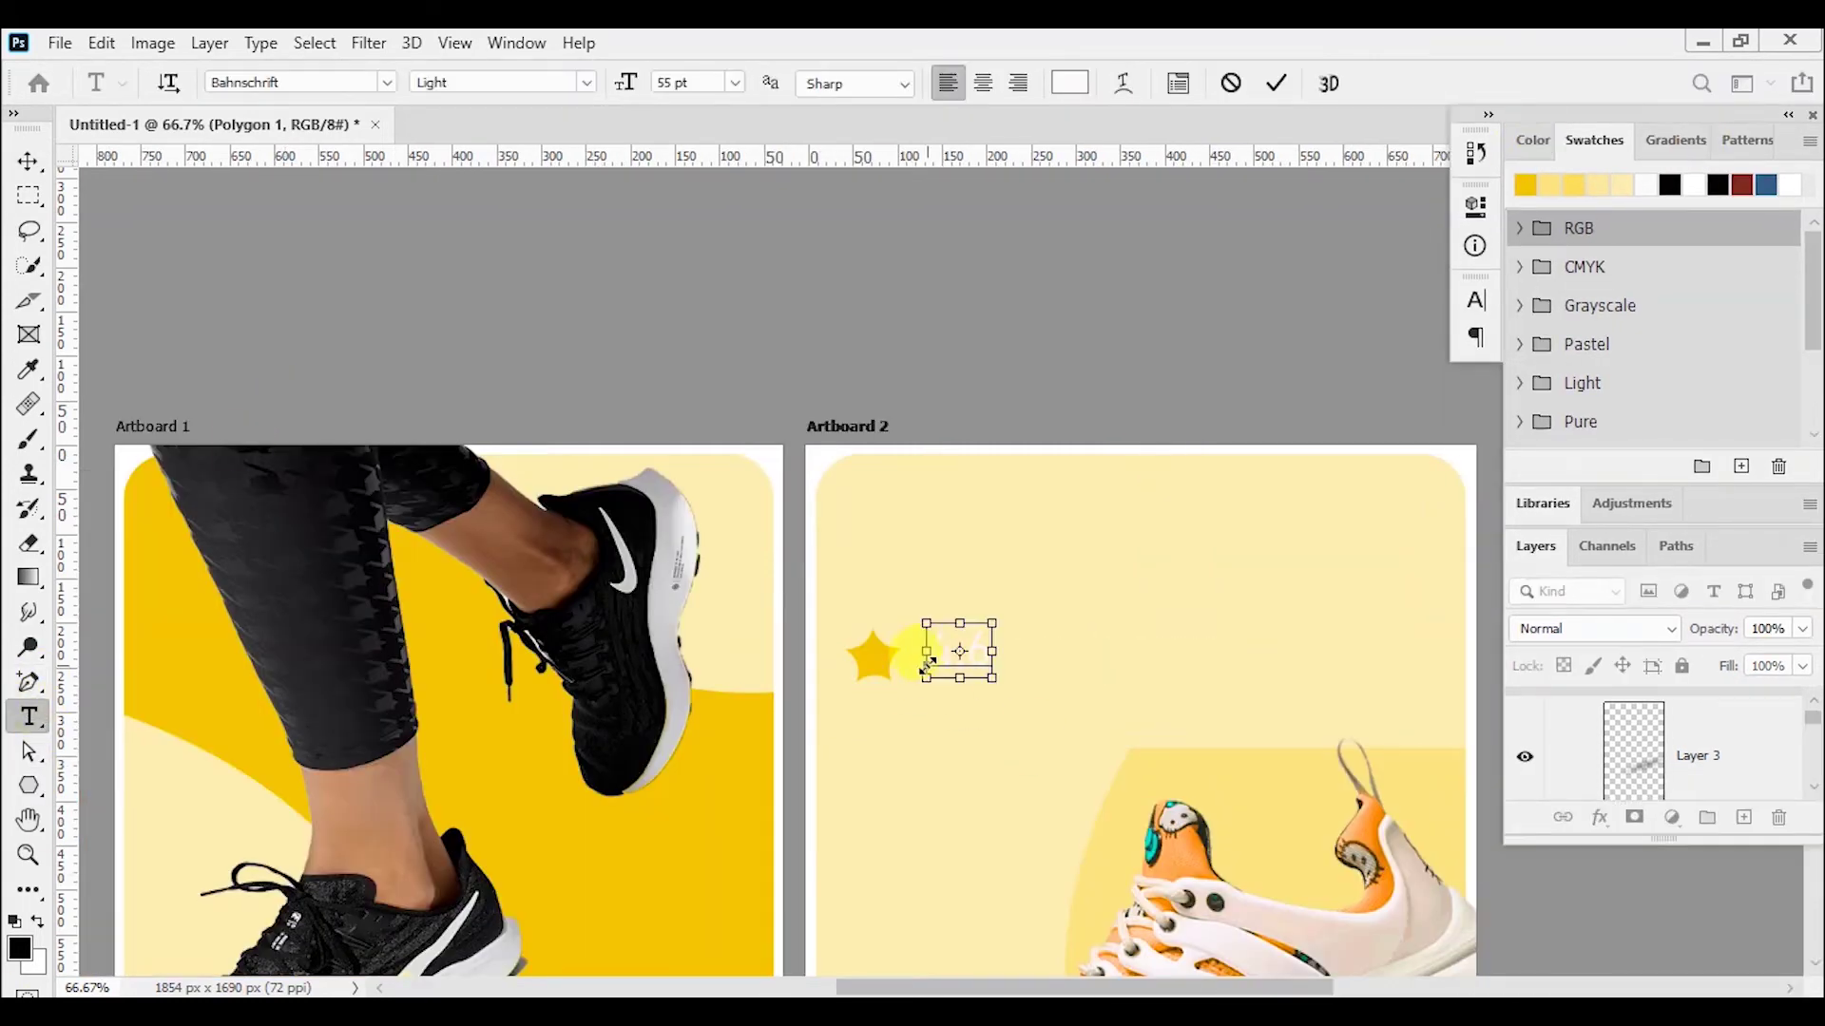
key(ctrl+a)
click(1069, 82)
text(000000)
click(620, 529)
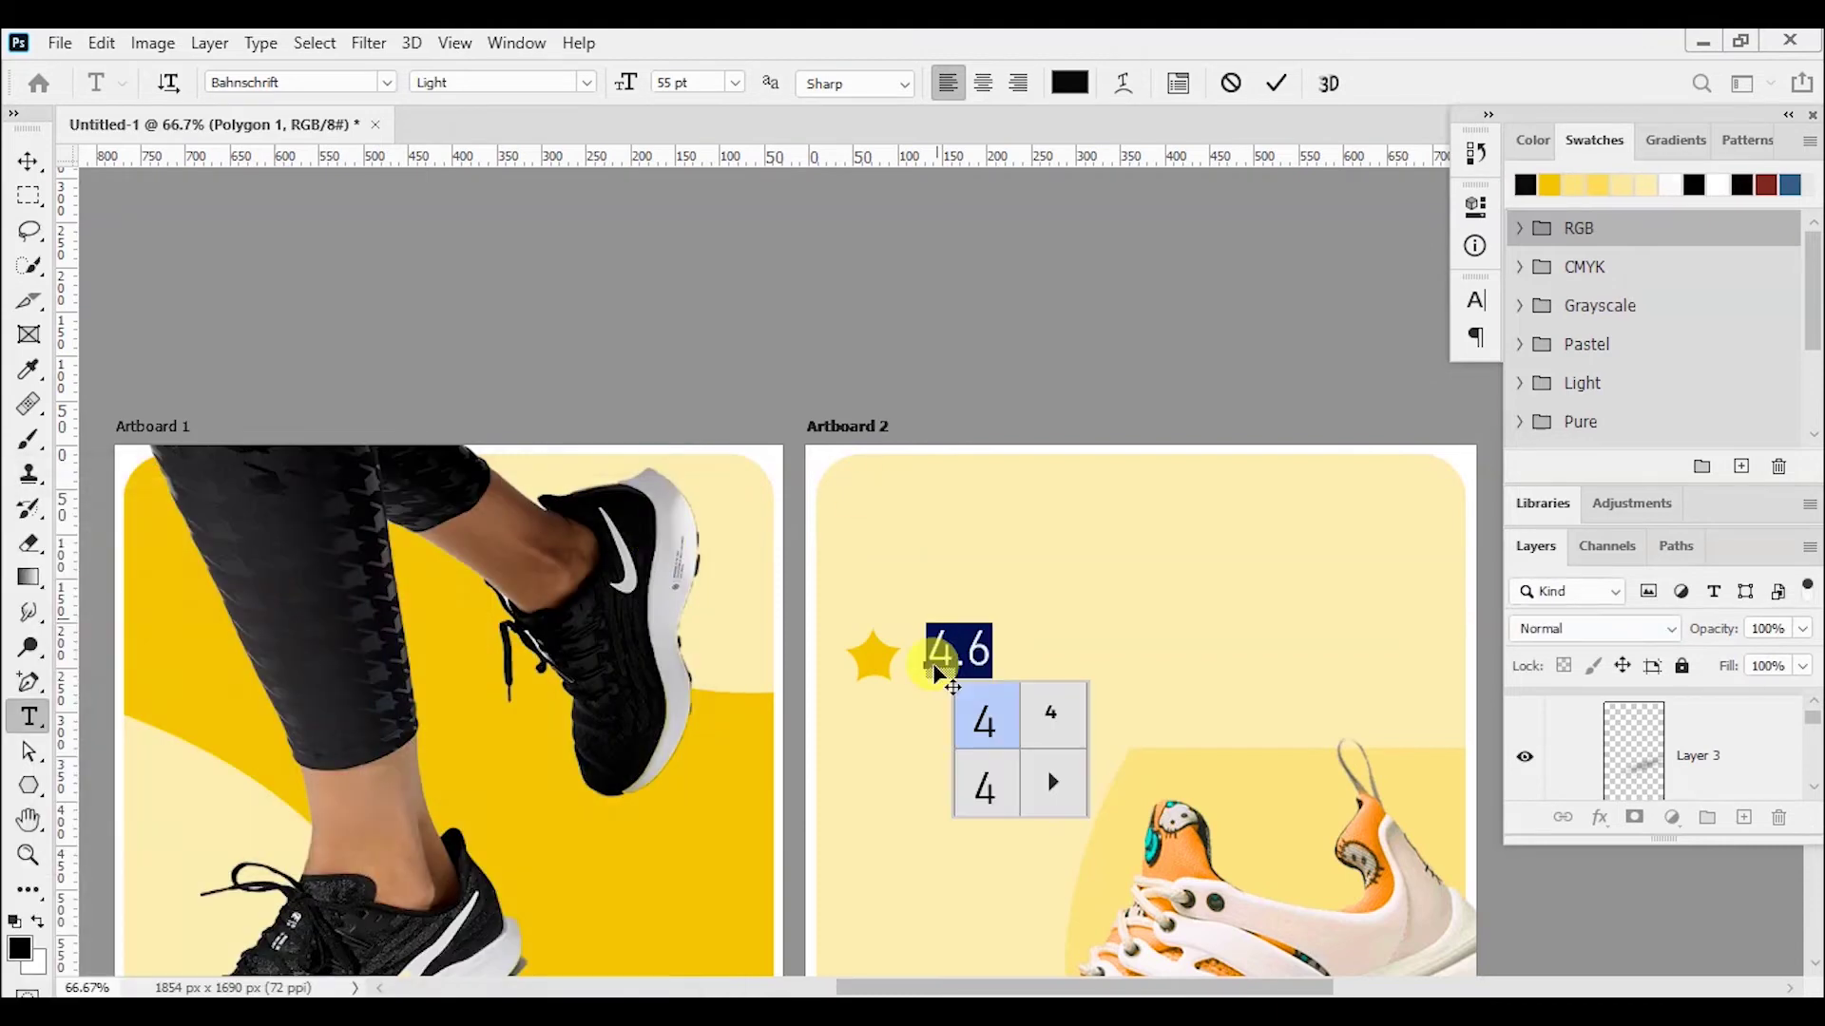
- Finish the '4.6 reviews' text, make it smaller and move it next to the star
click(1042, 640)
text(iews)
key(ctrl+a)
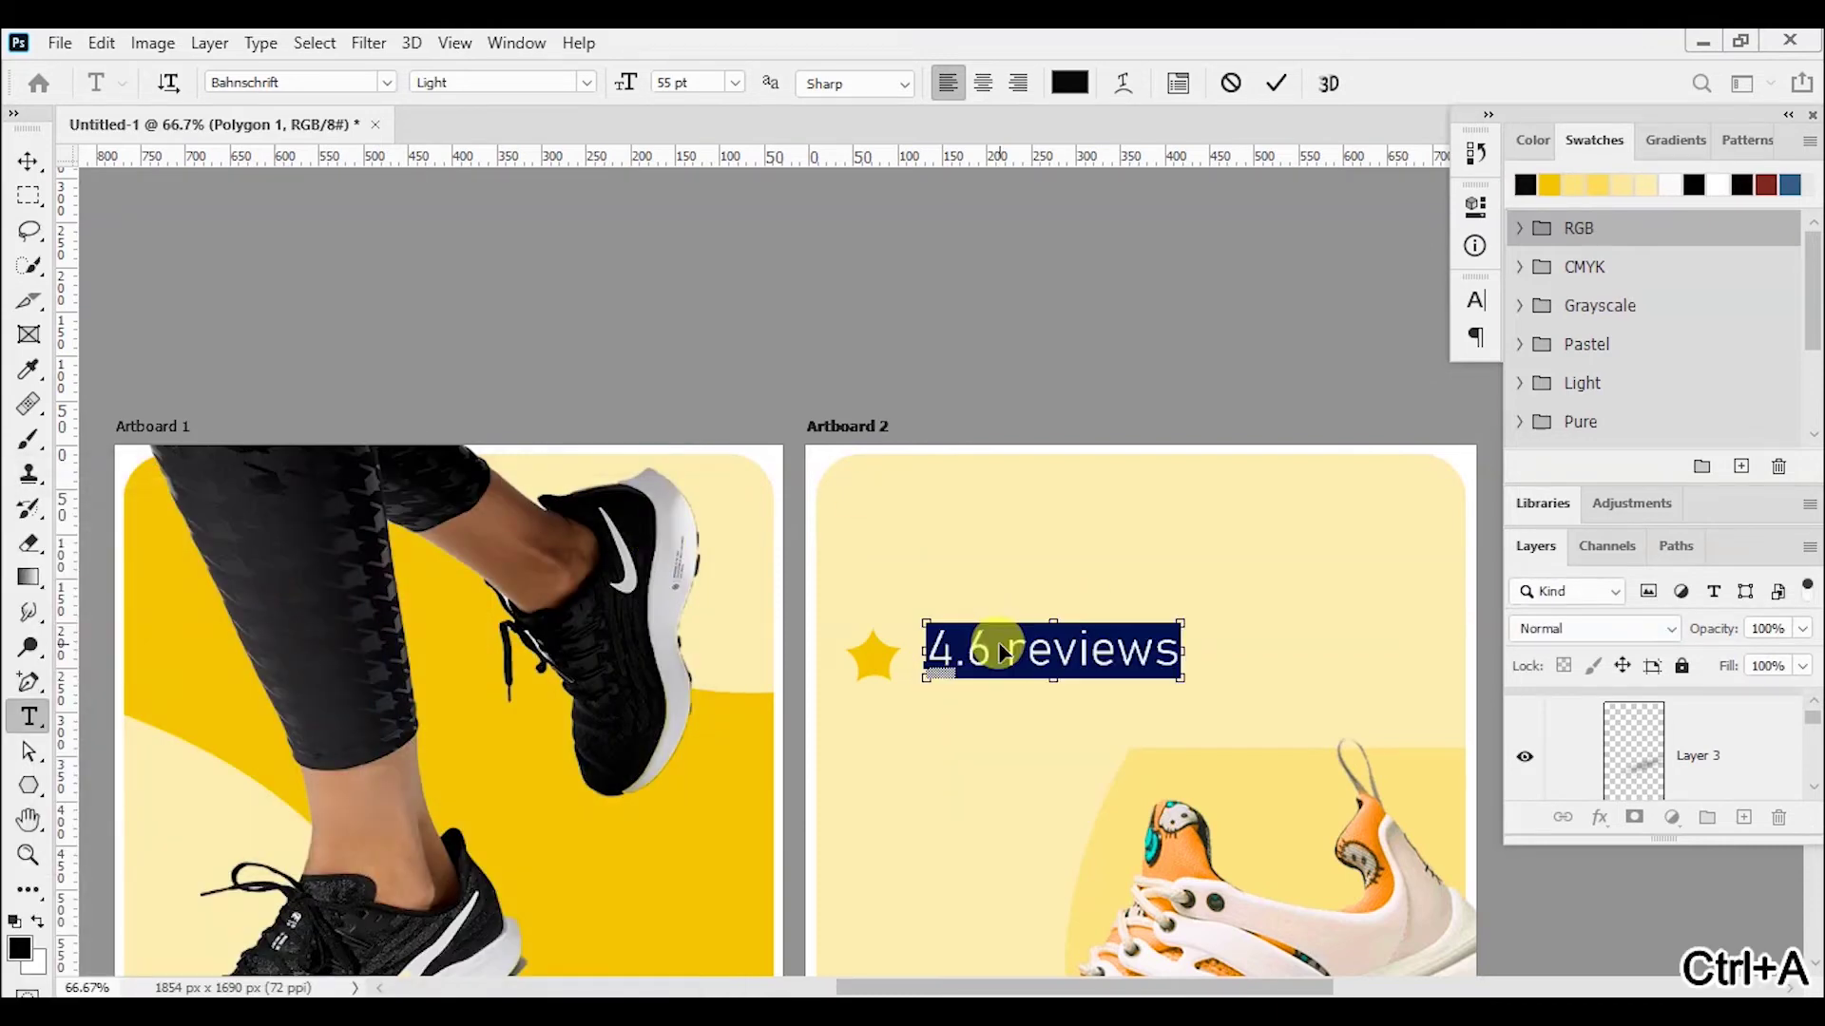
drag(635, 88, 615, 84)
click(29, 162)
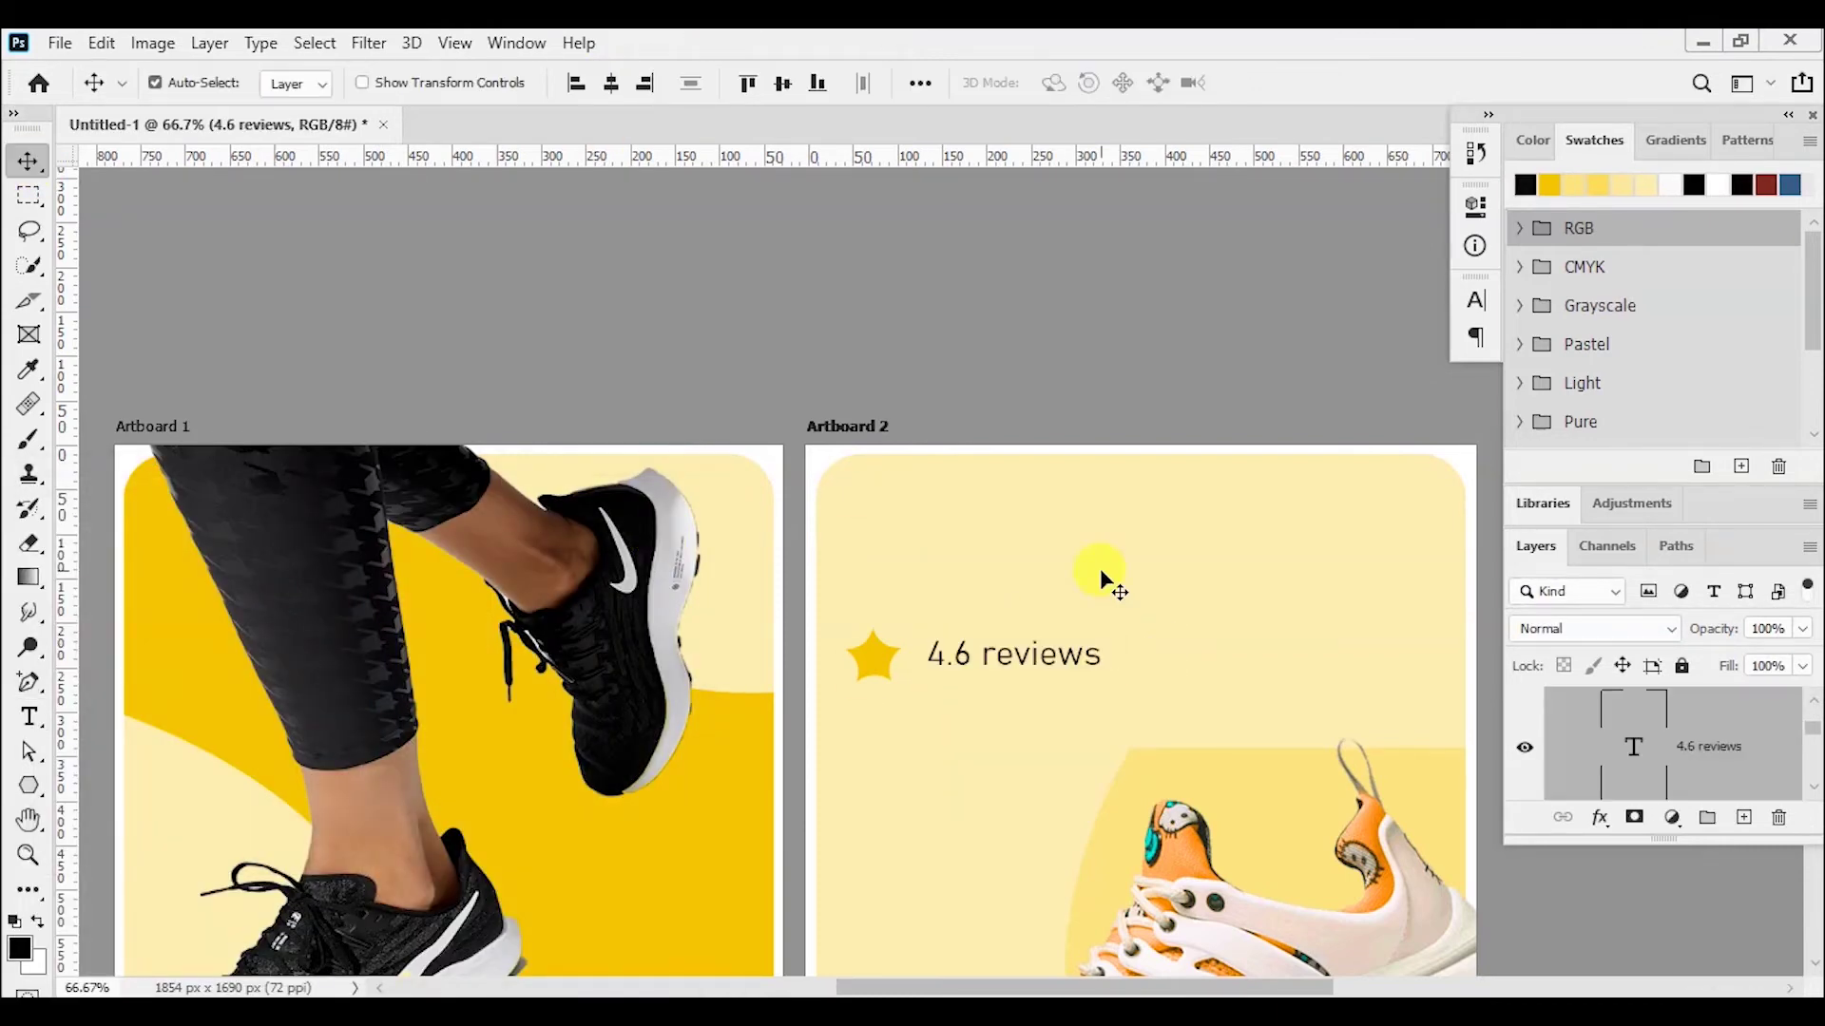
drag(1040, 650, 1014, 655)
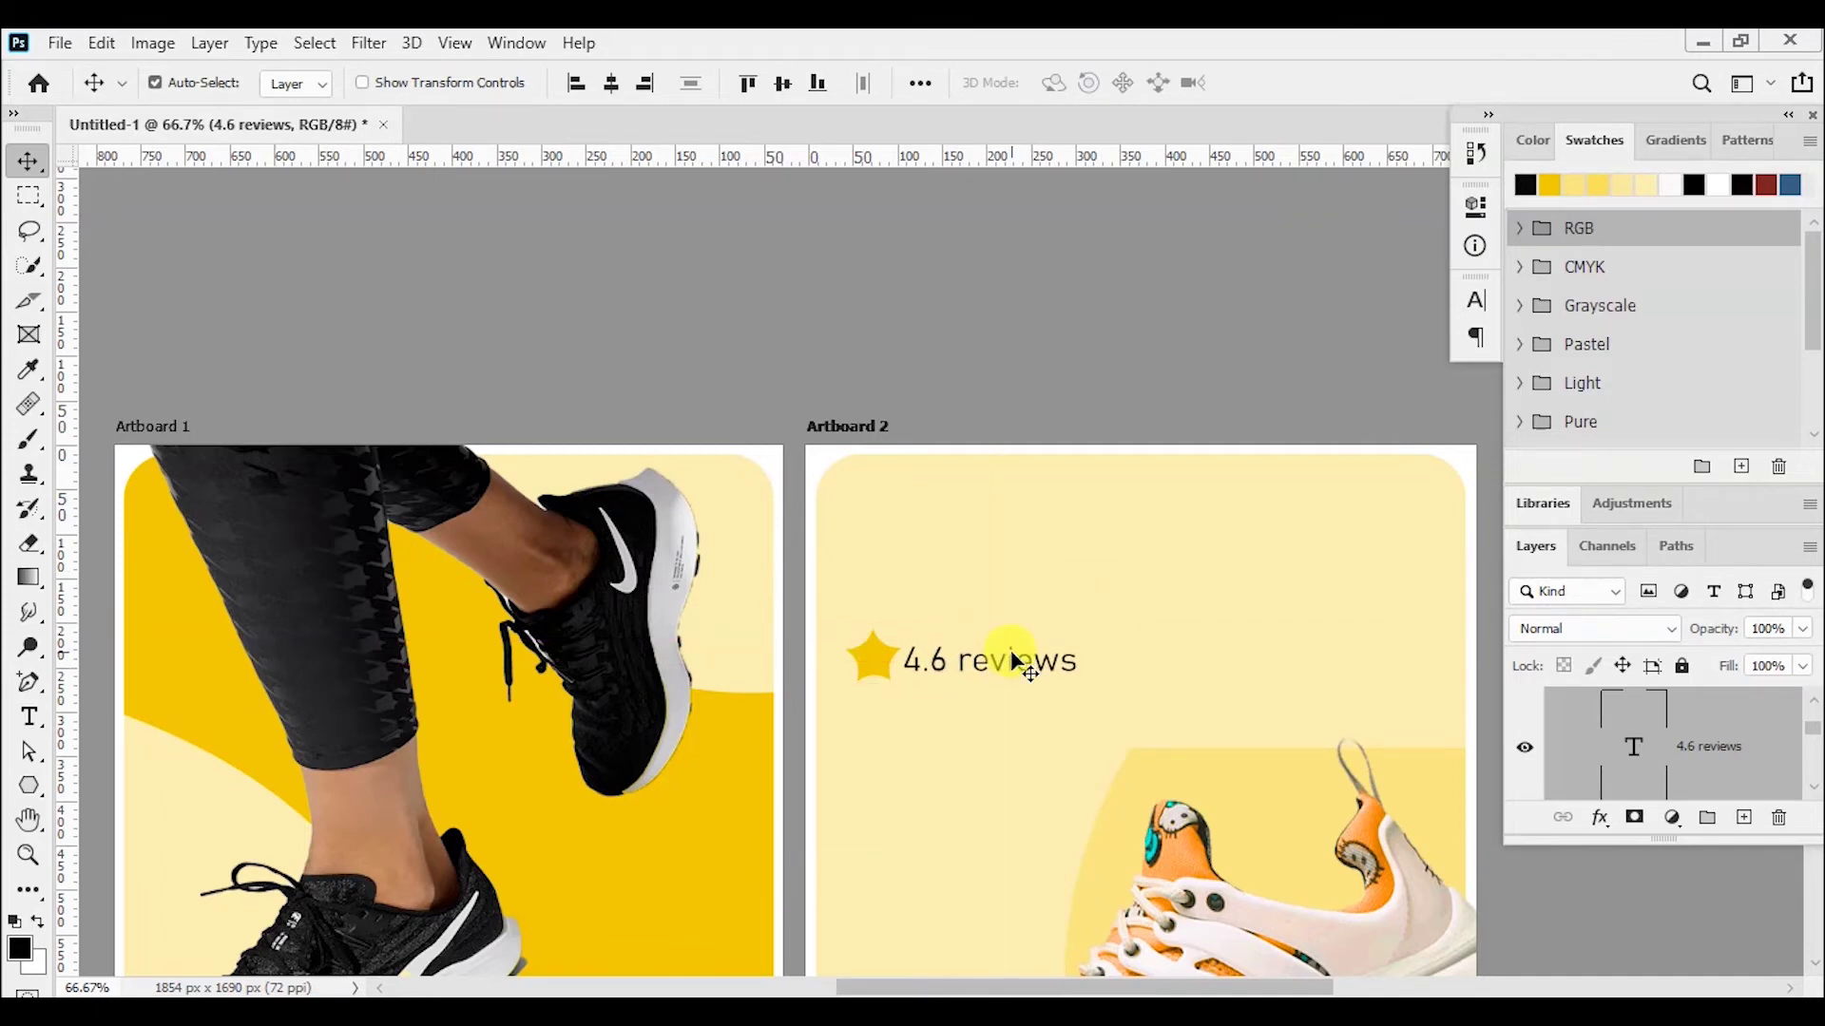
key(ctrl+minus)
key(ctrl+minus)
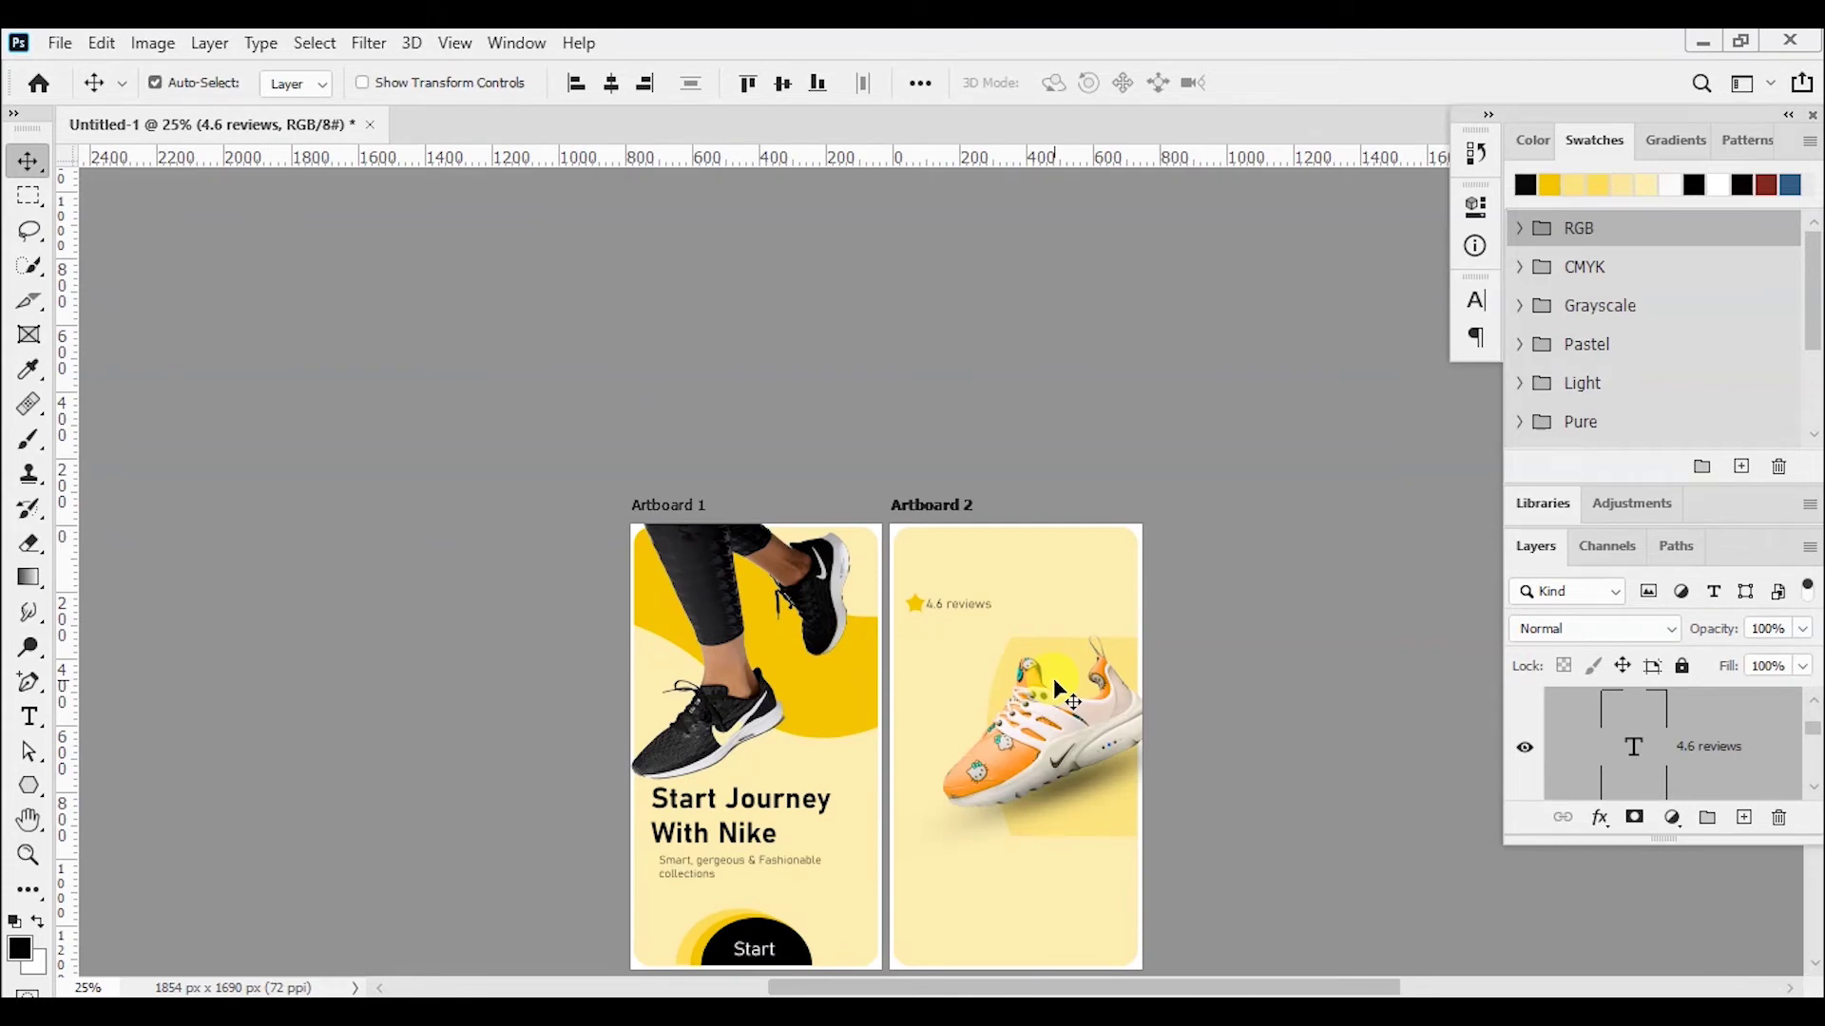
- Add a larger Bold Condensed 'Recent Freenzy' heading above the rating, nudged left and down
click(1062, 690)
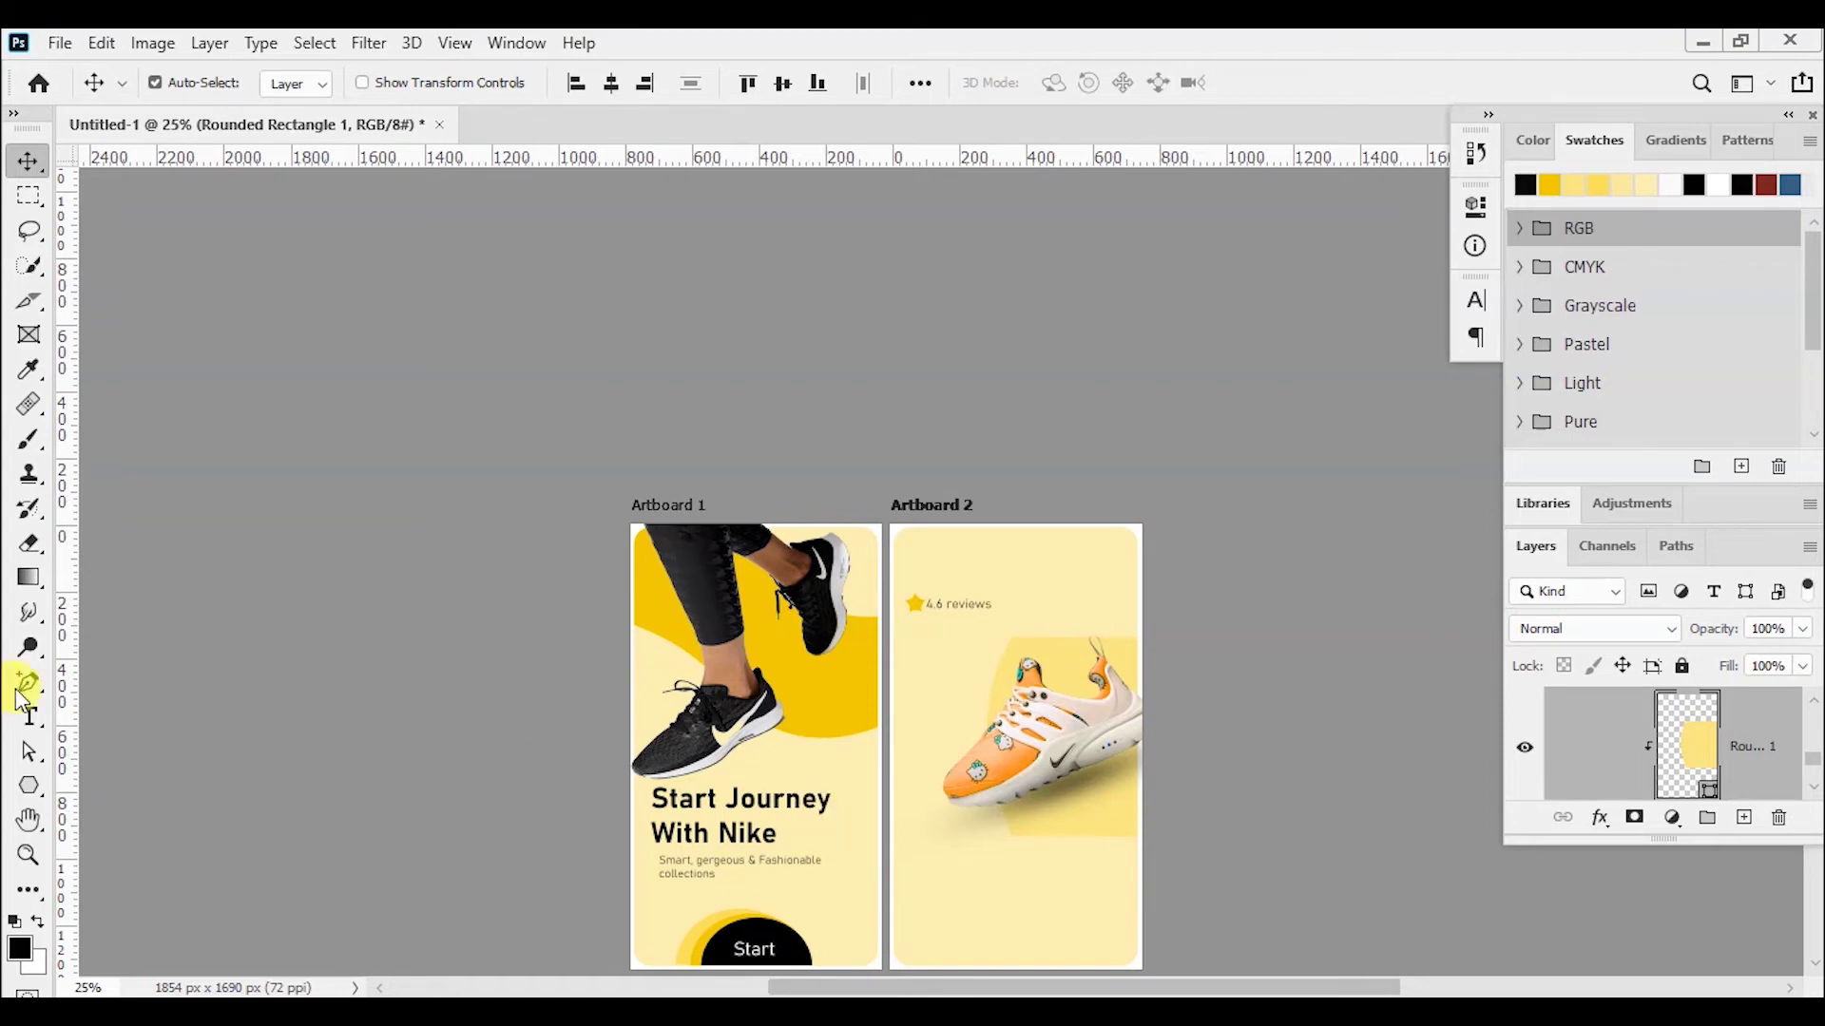
click(29, 718)
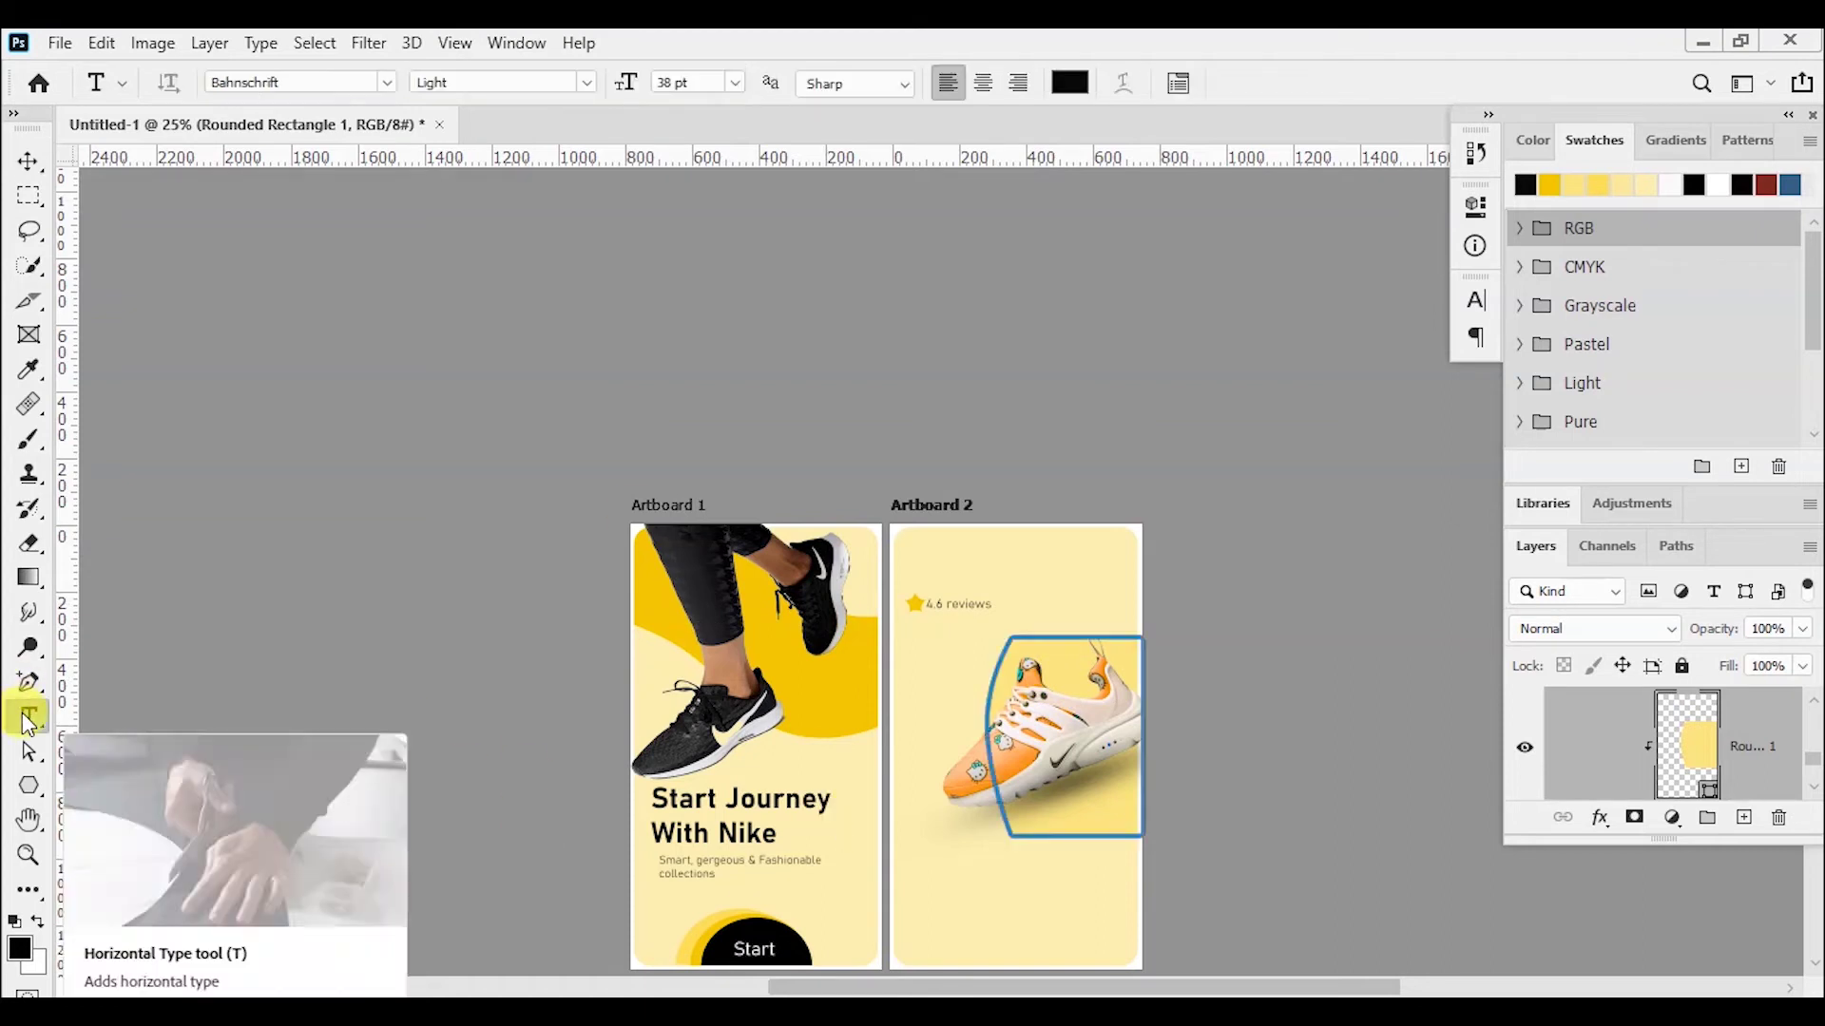
click(918, 576)
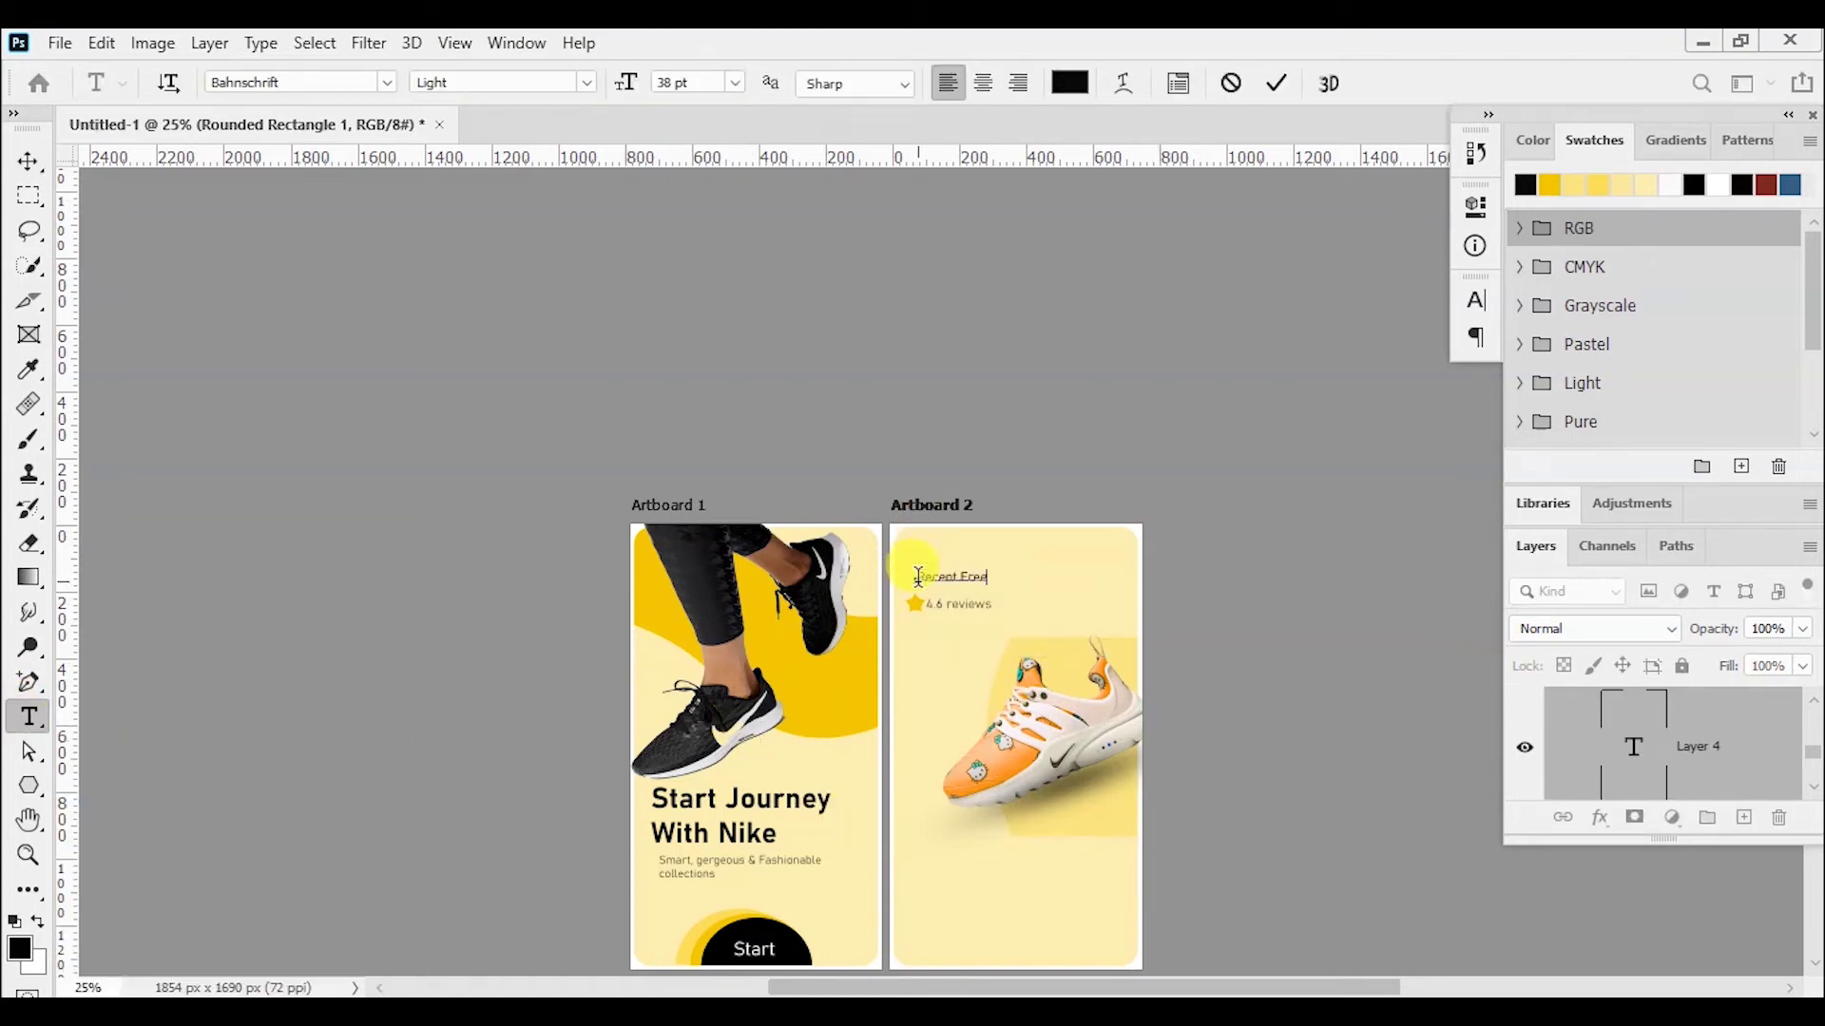
text(nzy)
key(ctrl+a)
drag(612, 83, 638, 83)
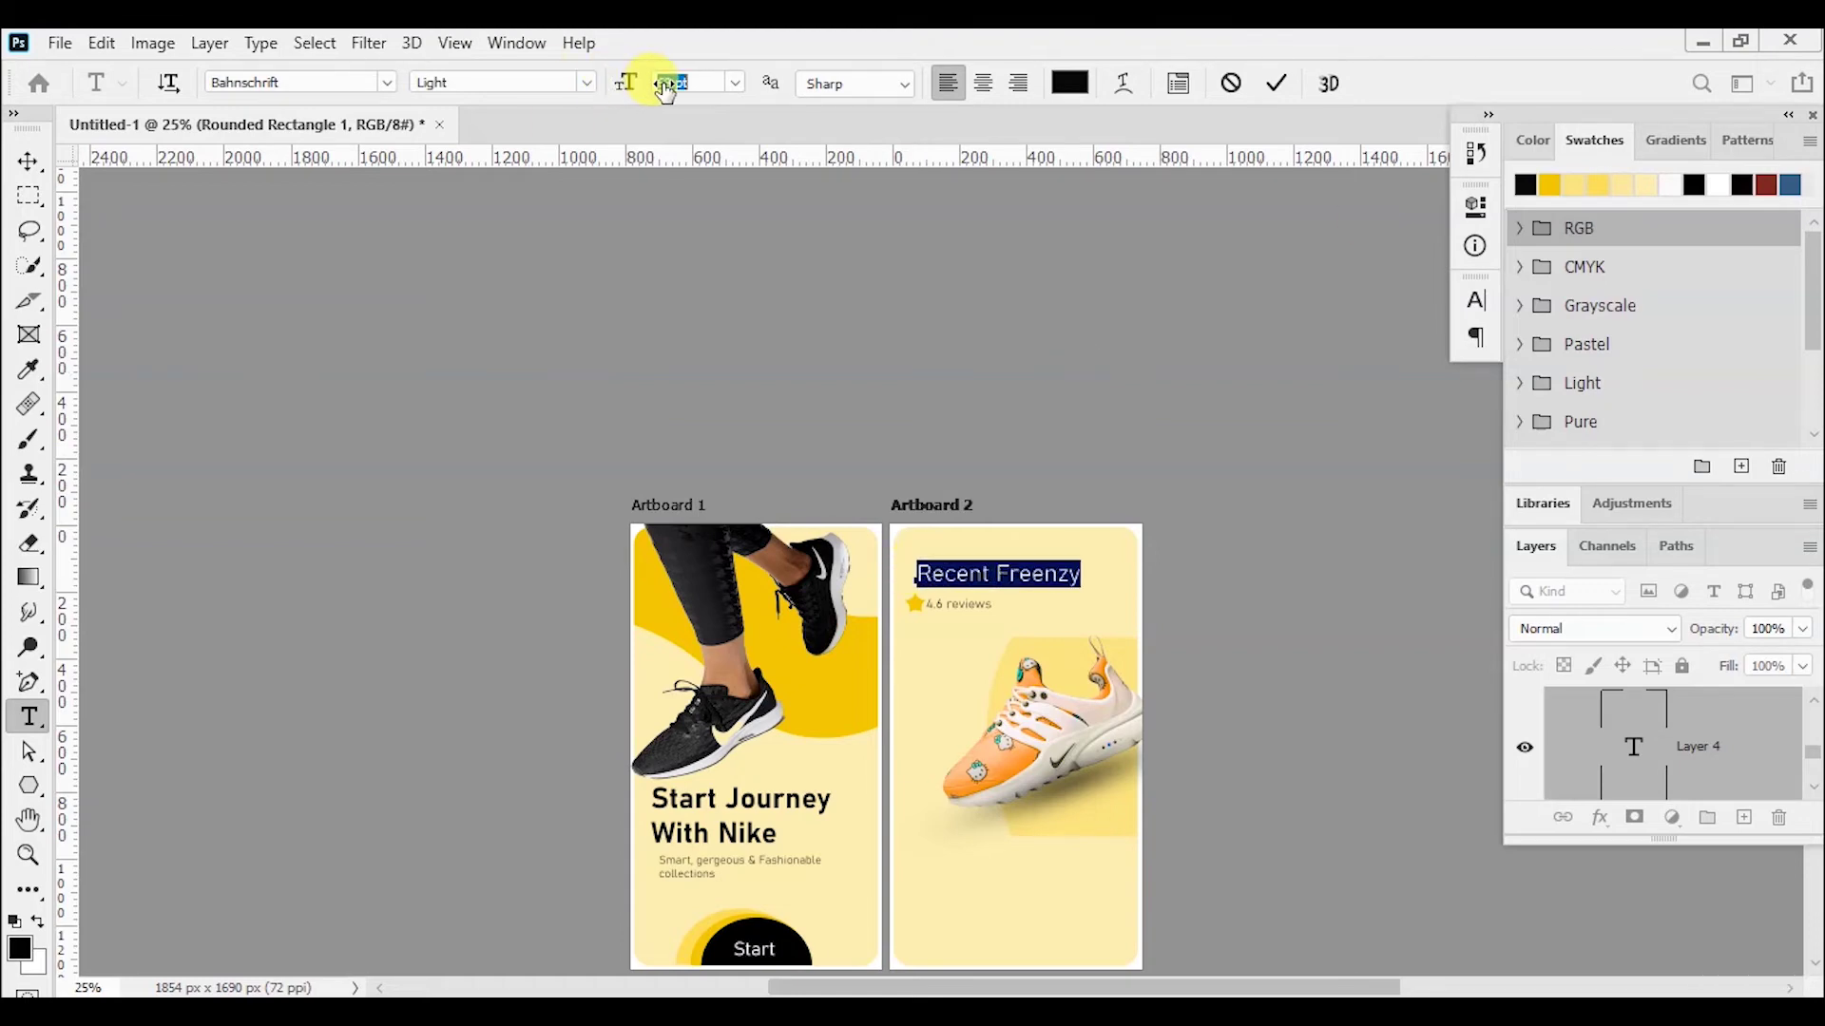
click(586, 84)
click(509, 366)
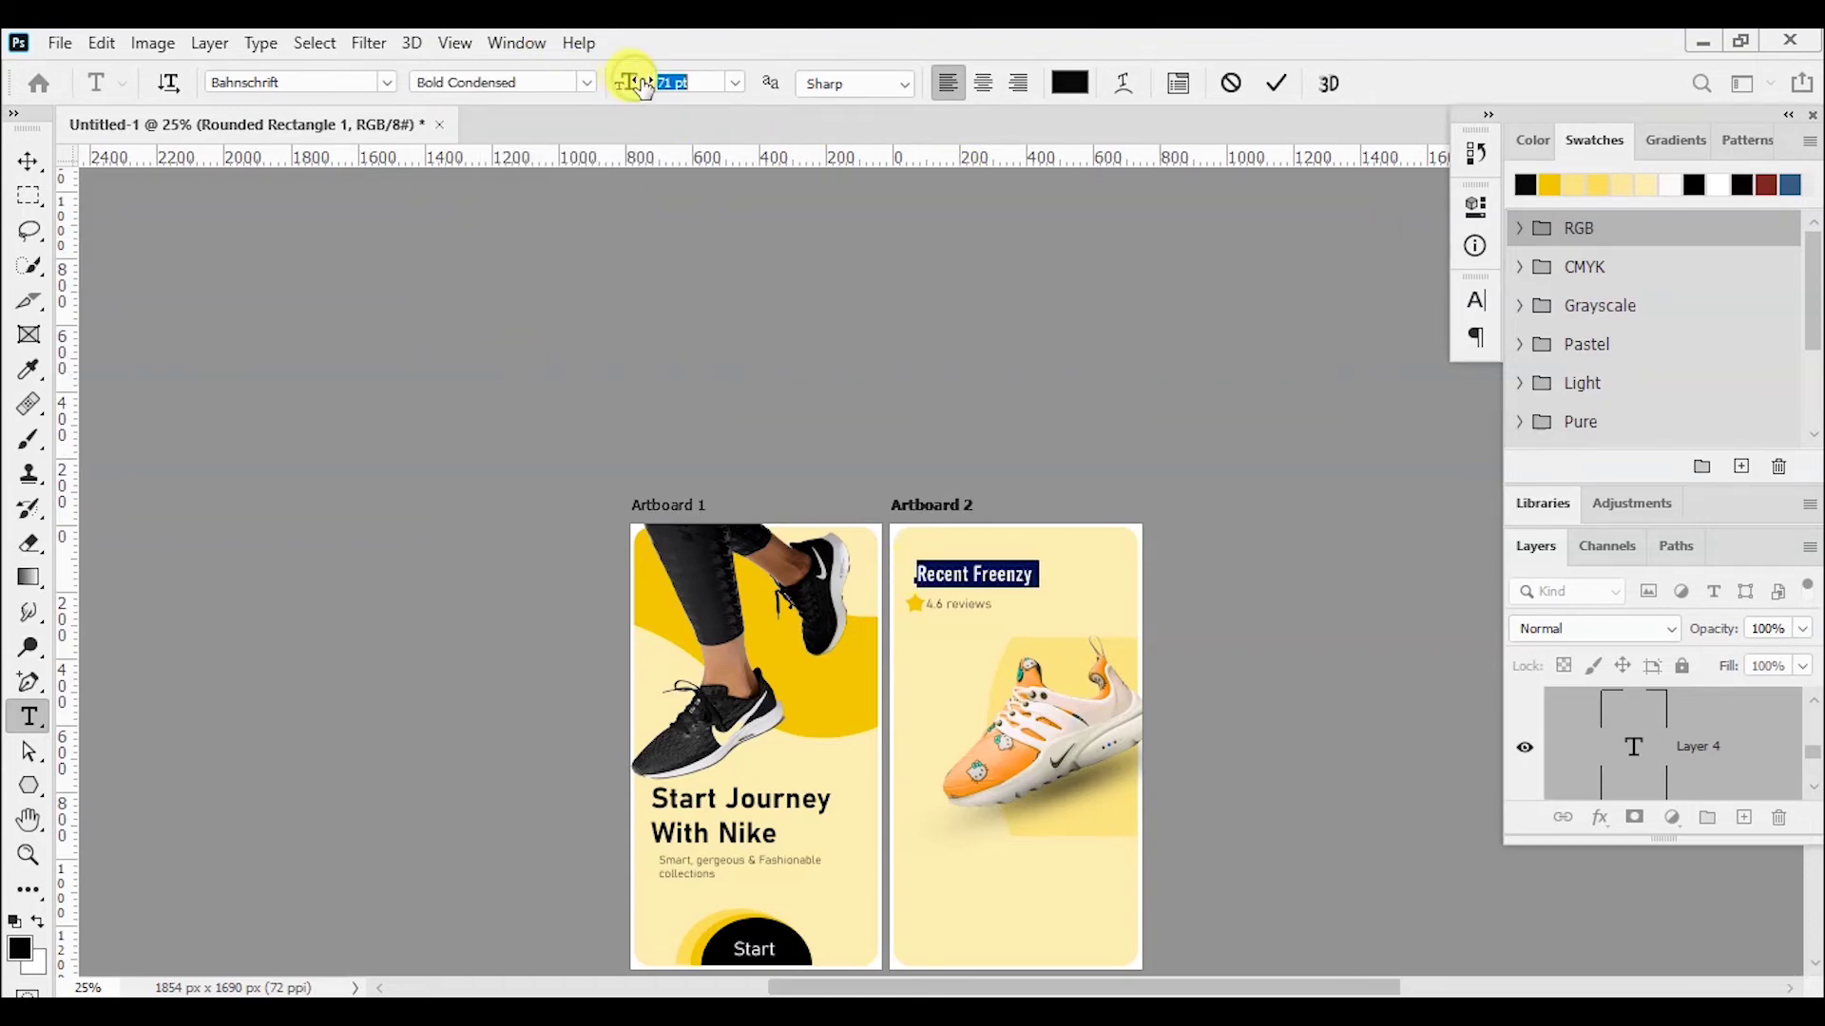
click(1276, 84)
key(v)
key(shift+Left)
key(shift+Left)
key(shift+Left)
key(shift+Down)
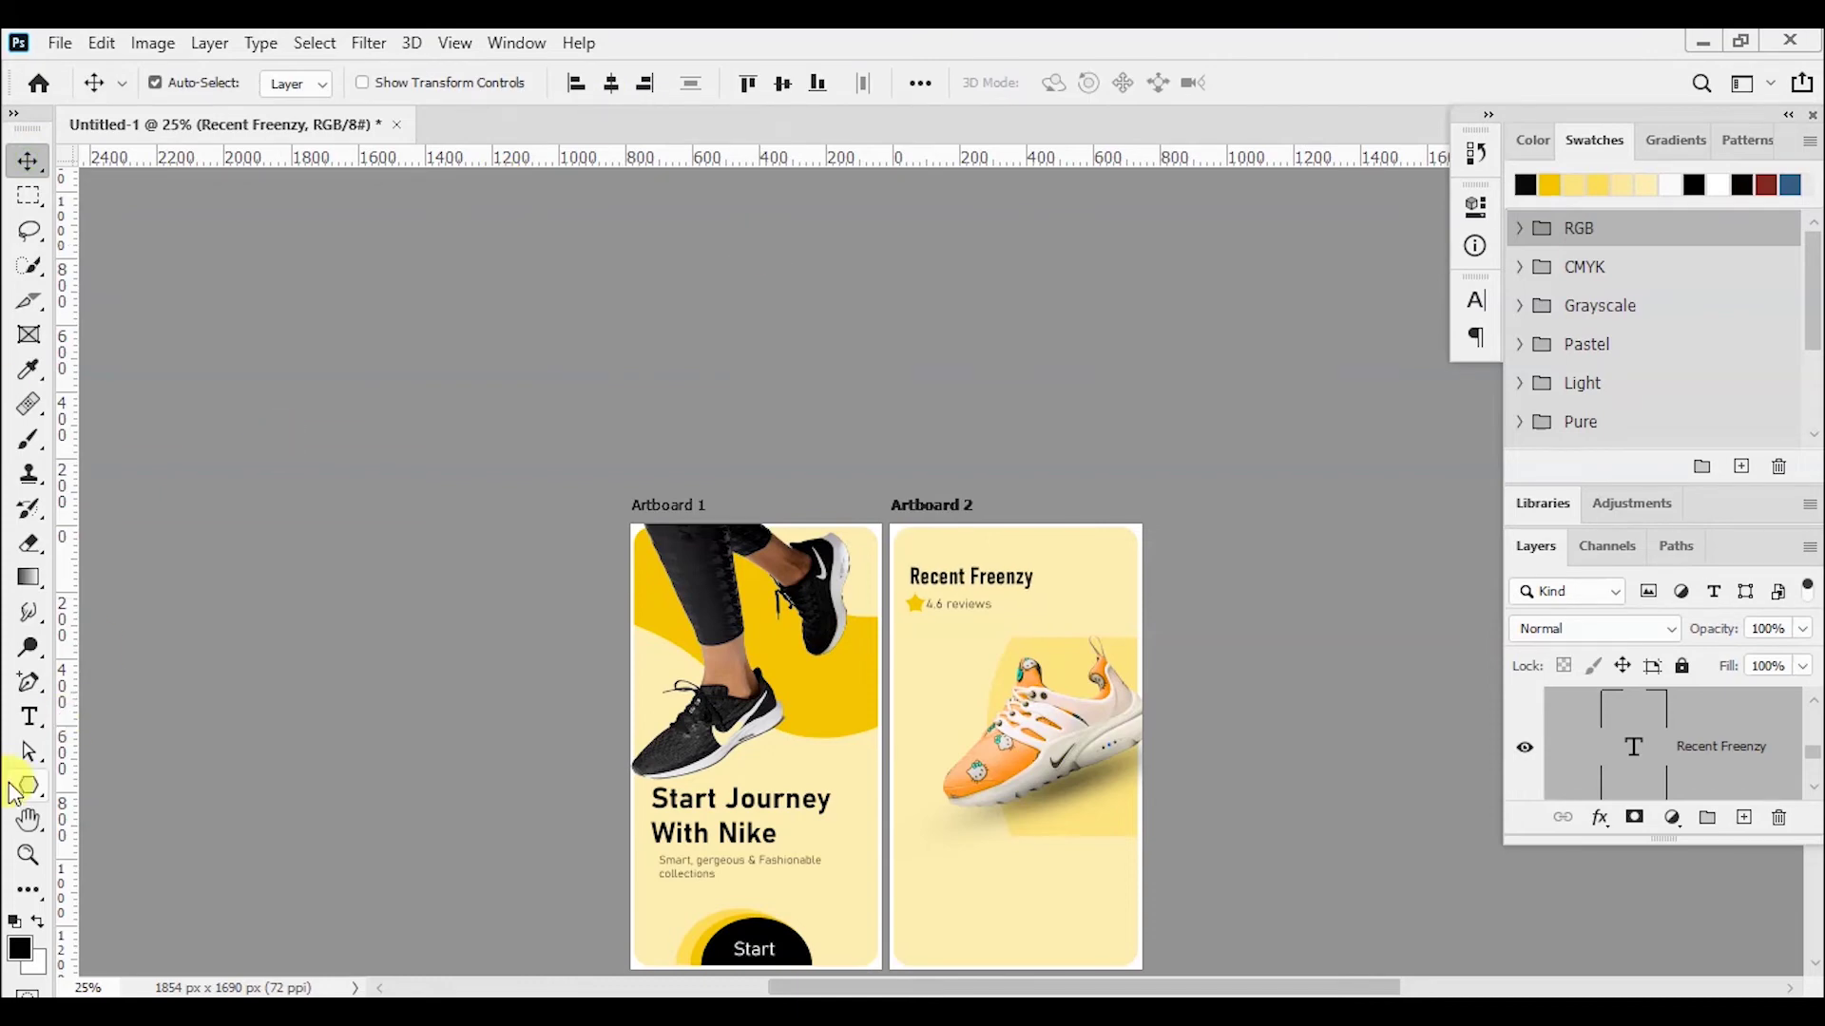
- Add a 100 pt '$168' price and move it up under the rating
click(29, 715)
click(910, 685)
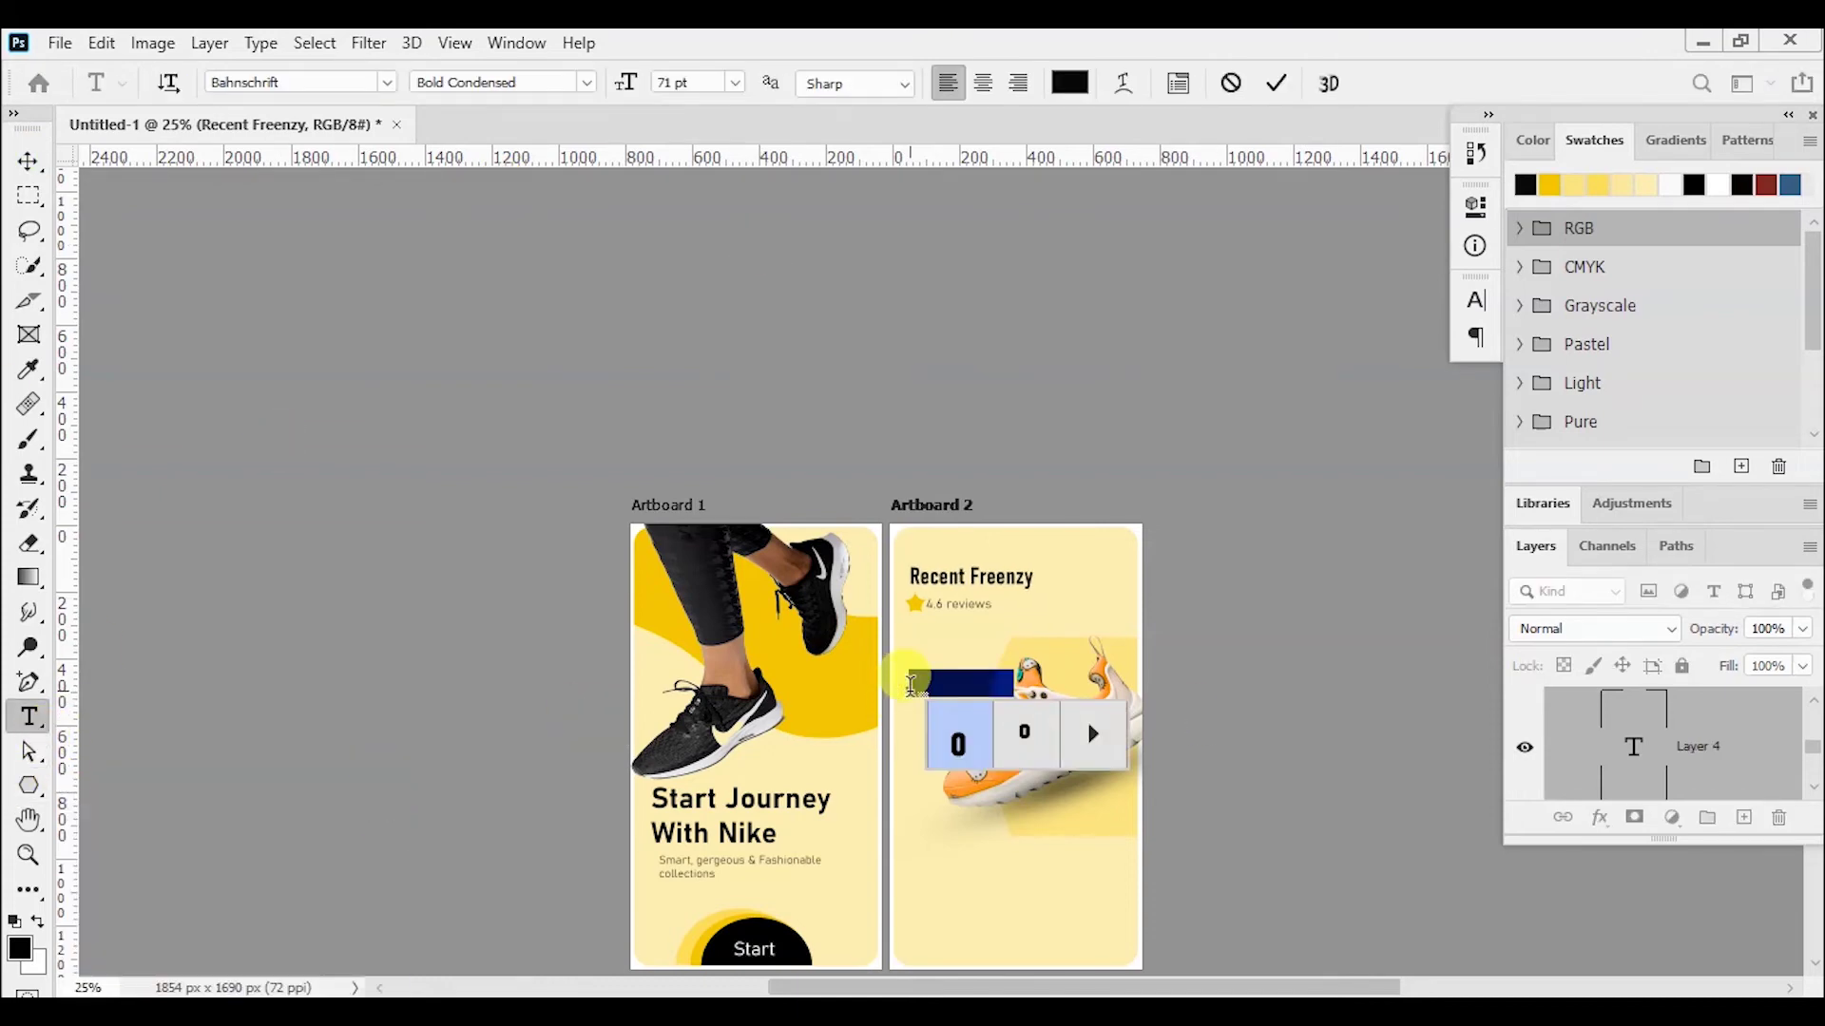
key(BackSpace)
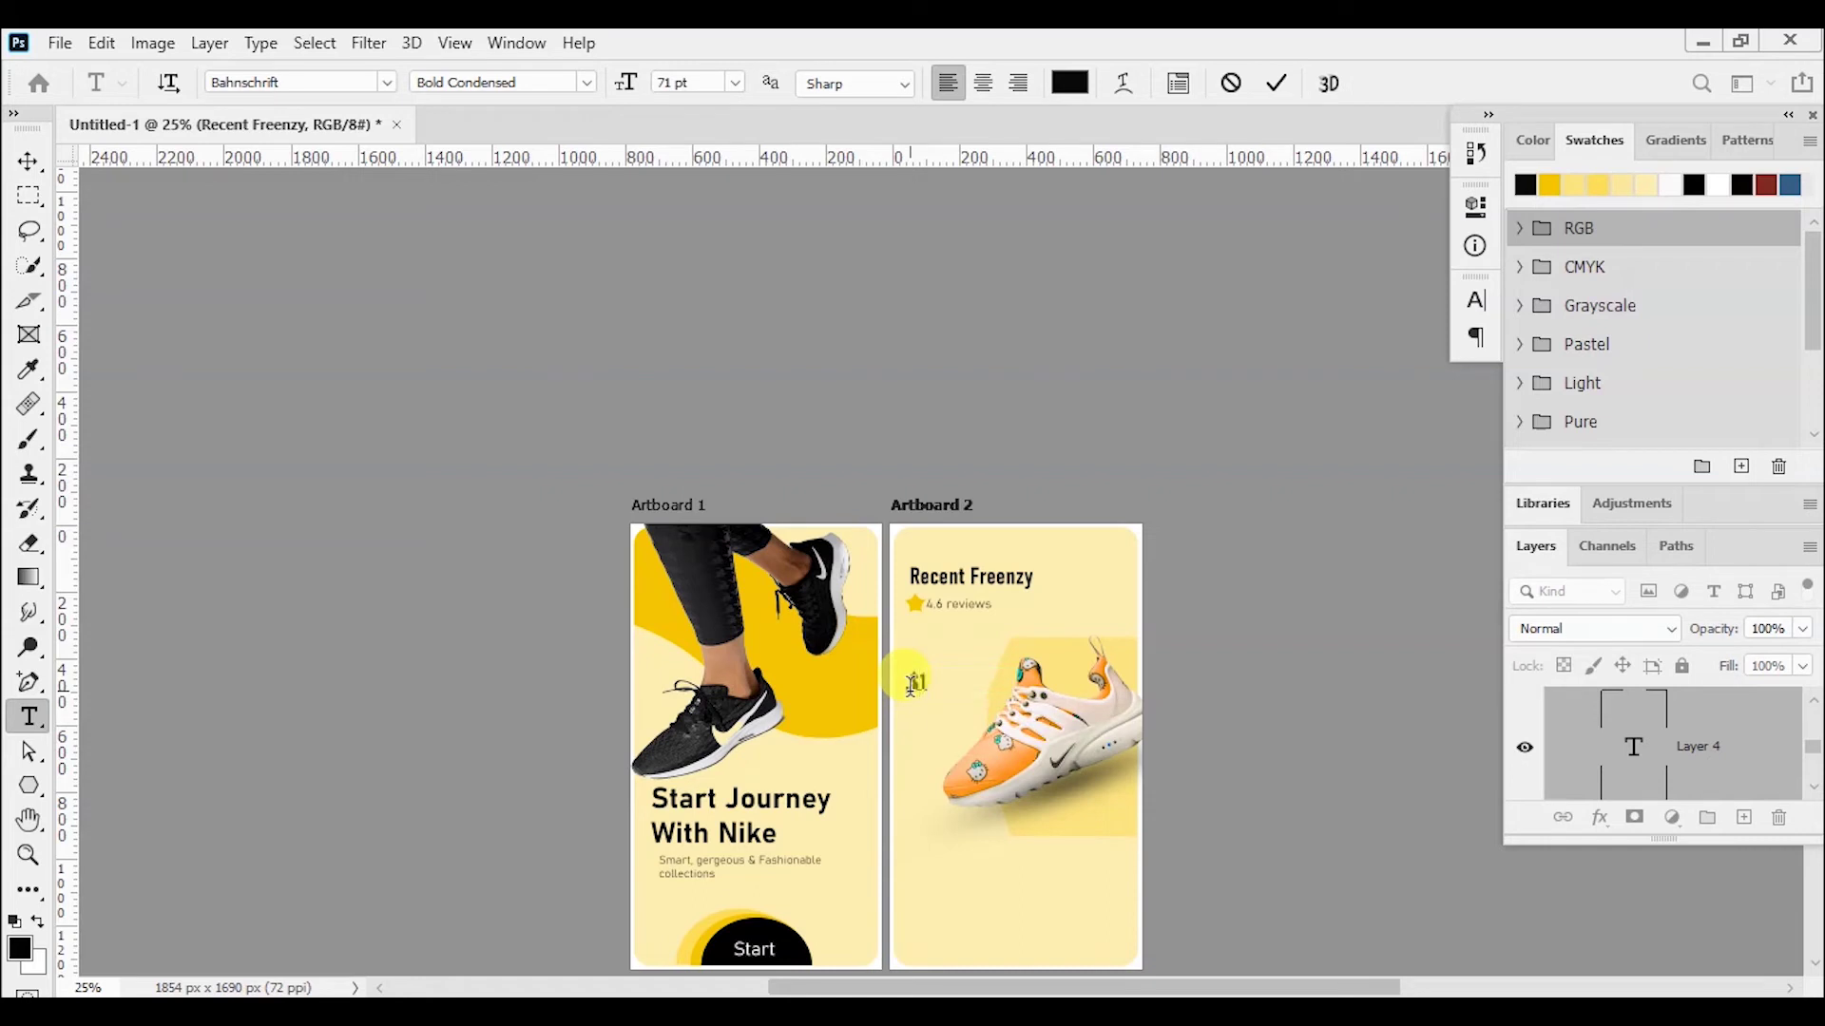
key(ctrl+a)
drag(627, 83, 1385, 72)
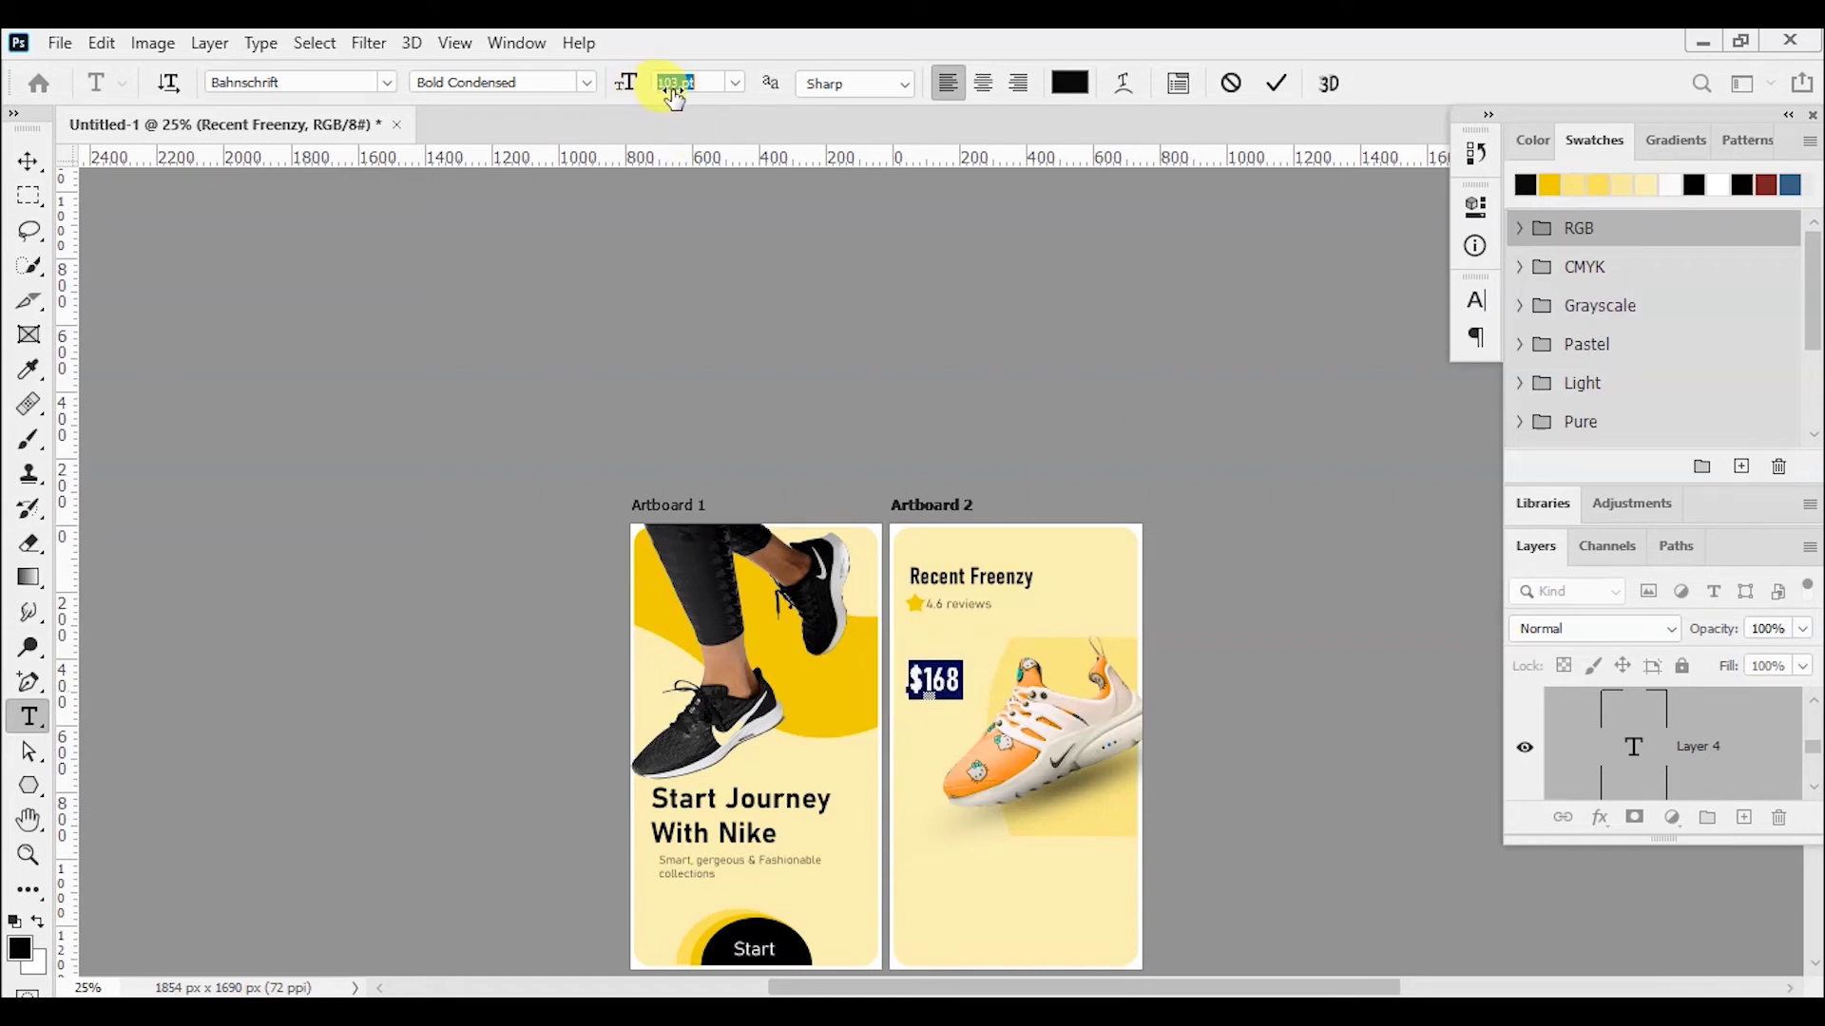
click(29, 161)
drag(939, 702, 941, 672)
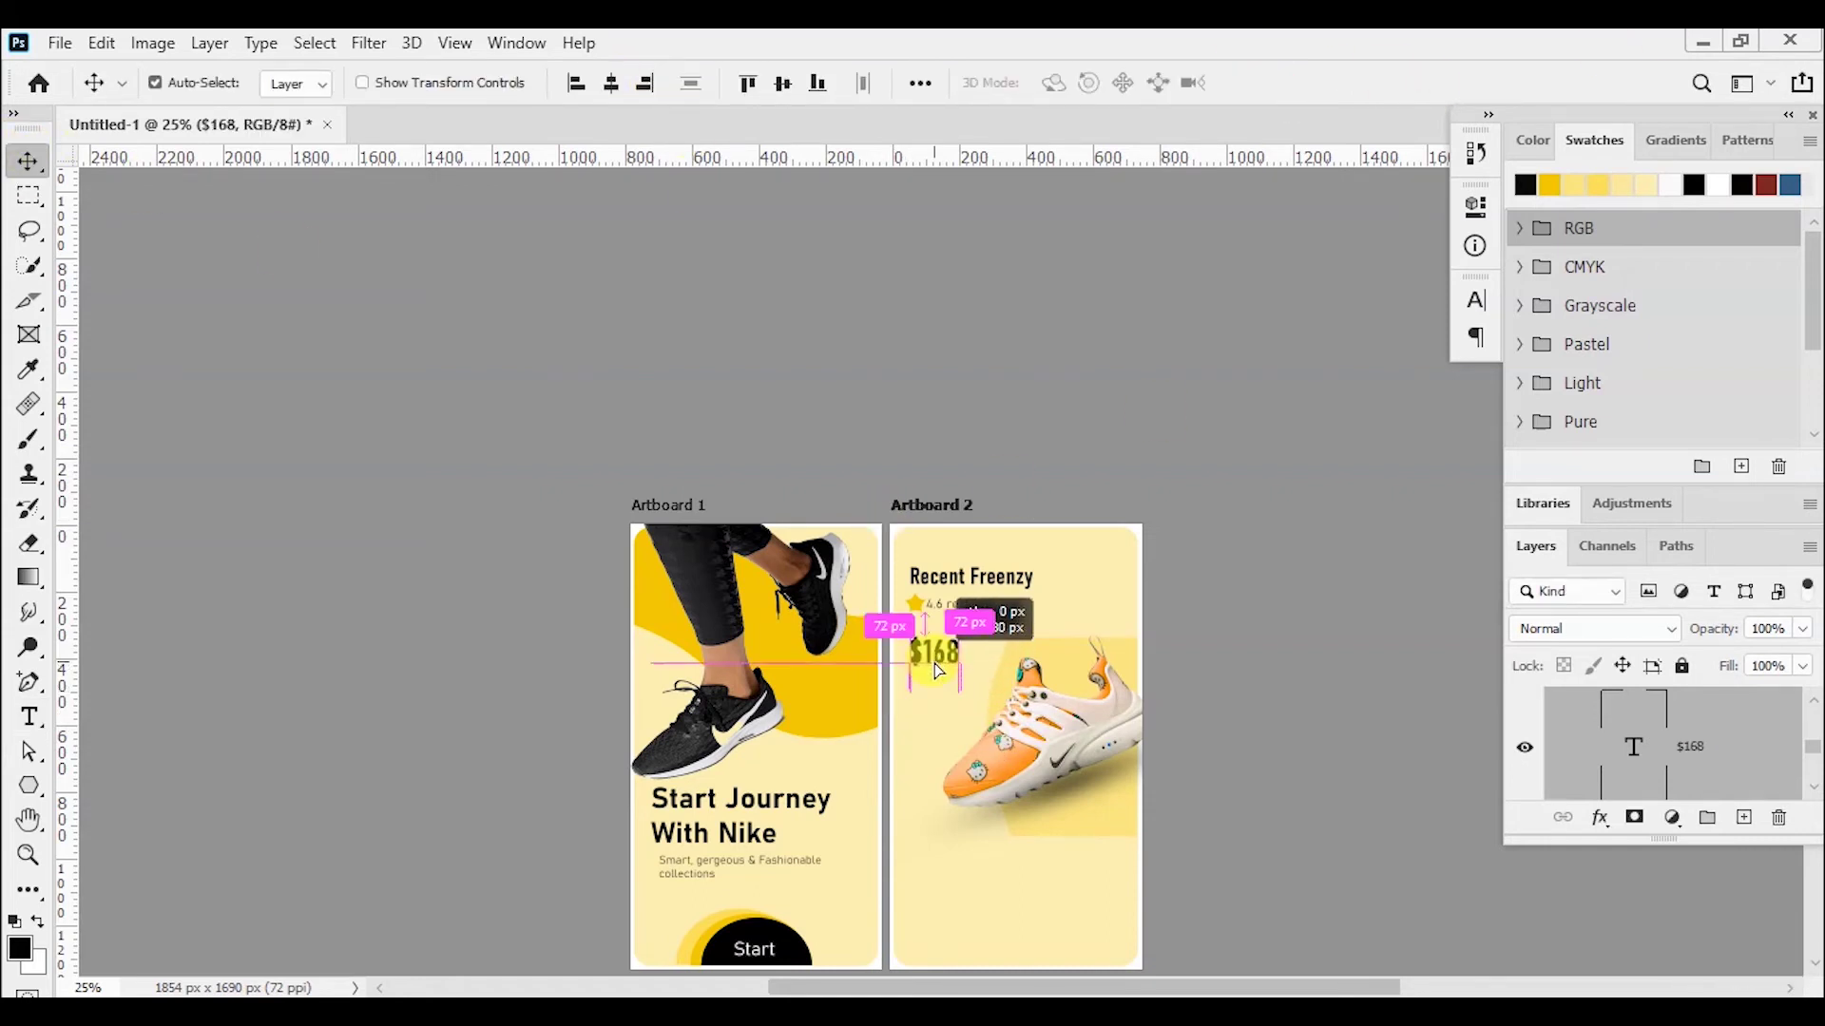
click(983, 798)
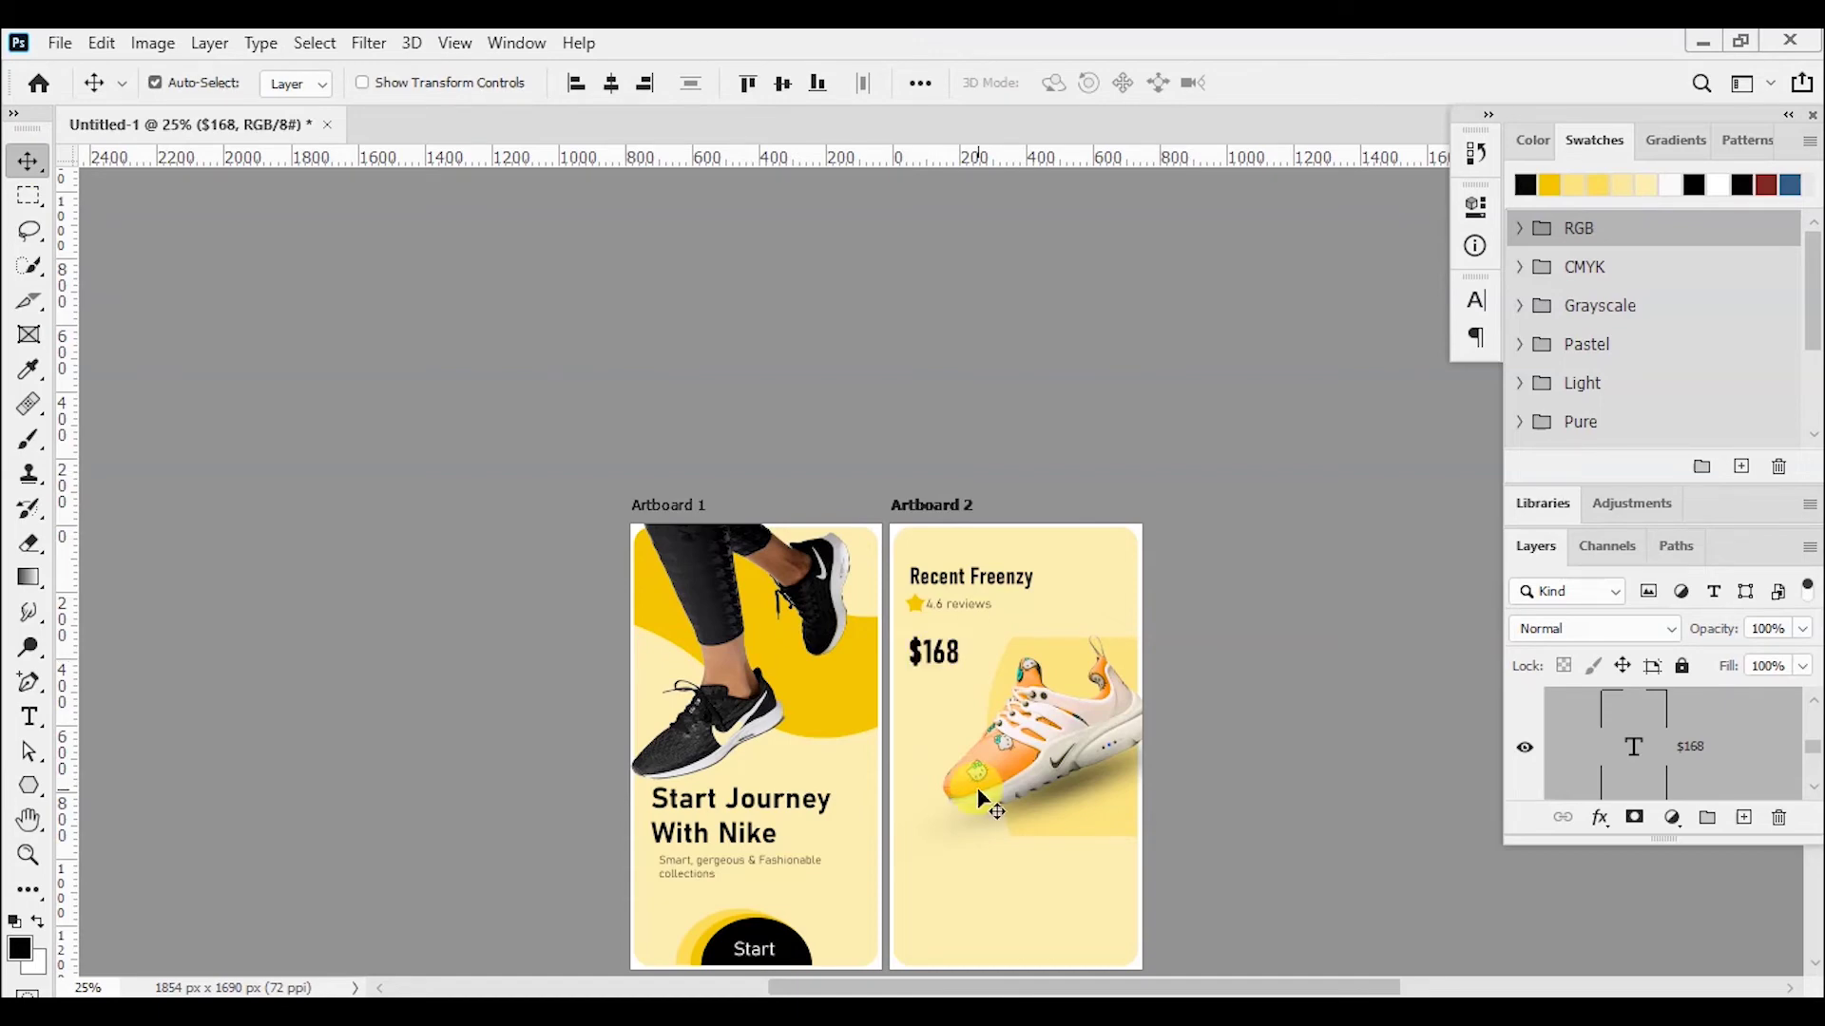
click(29, 717)
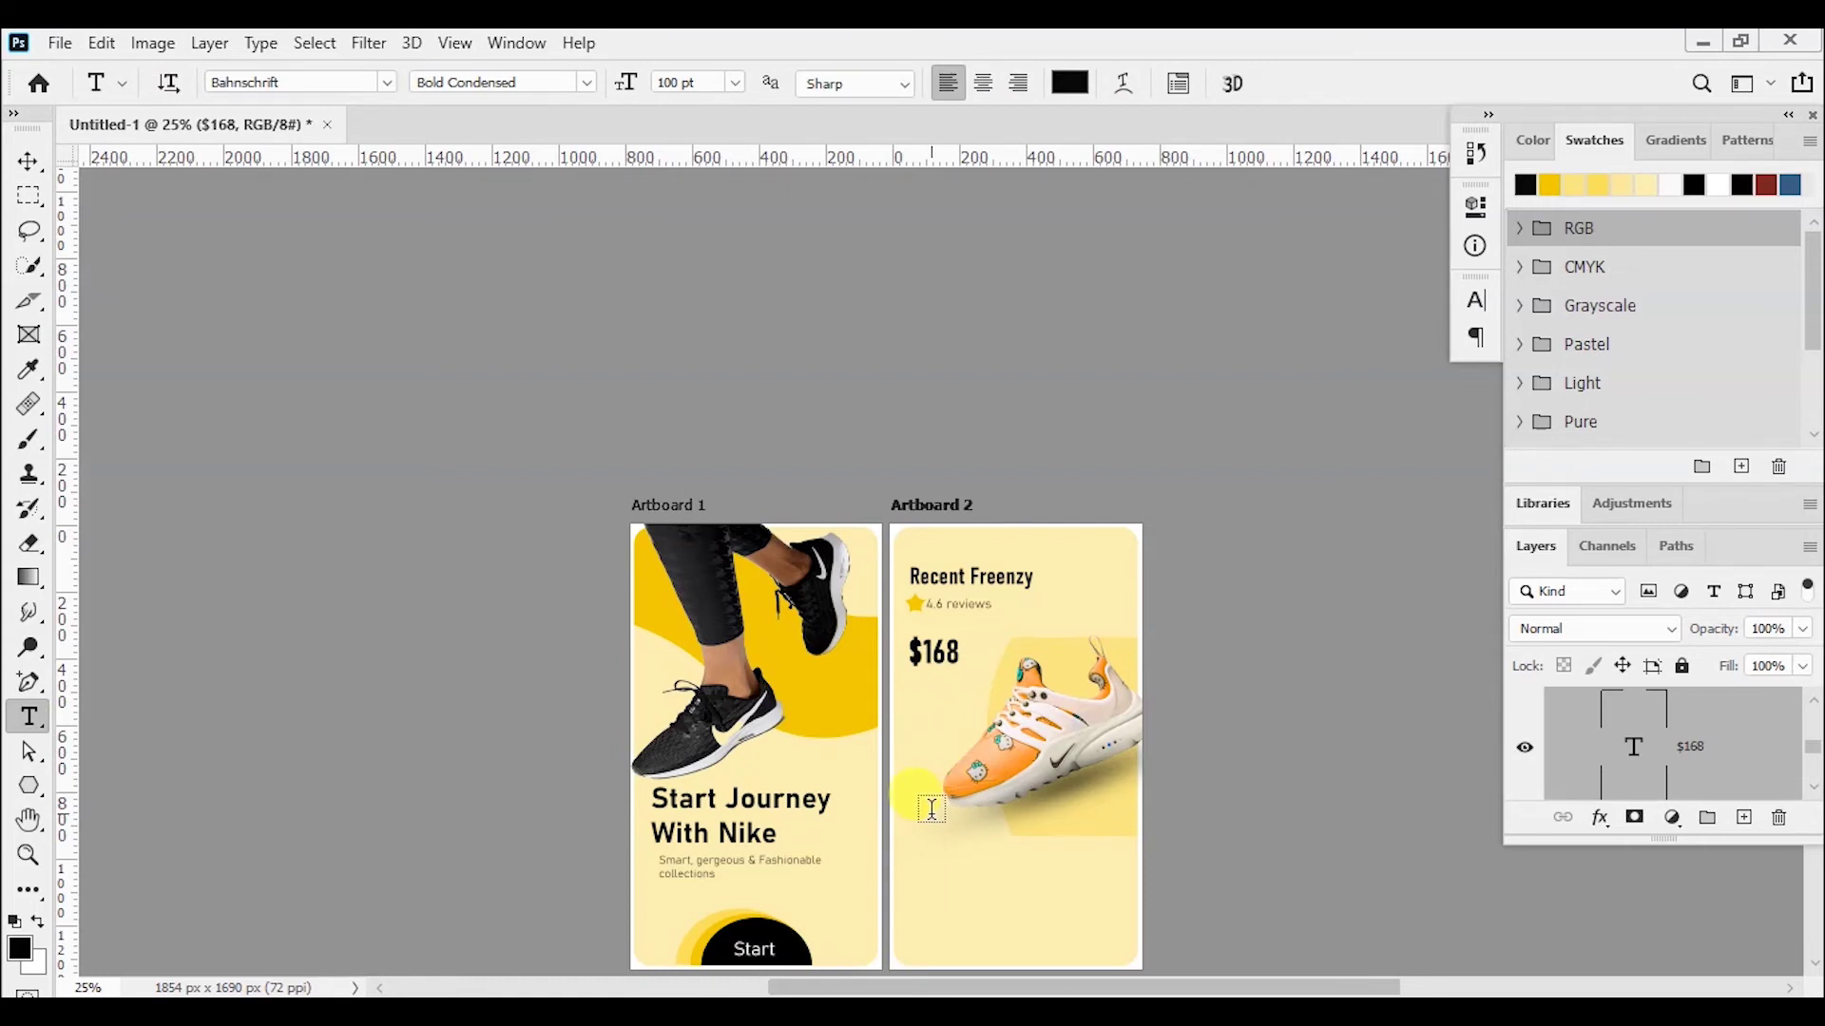
- Type a 'Sizes' label below the orange sneaker and shift it up slightly
click(901, 889)
text(sizezes)
key(alt+Tab)
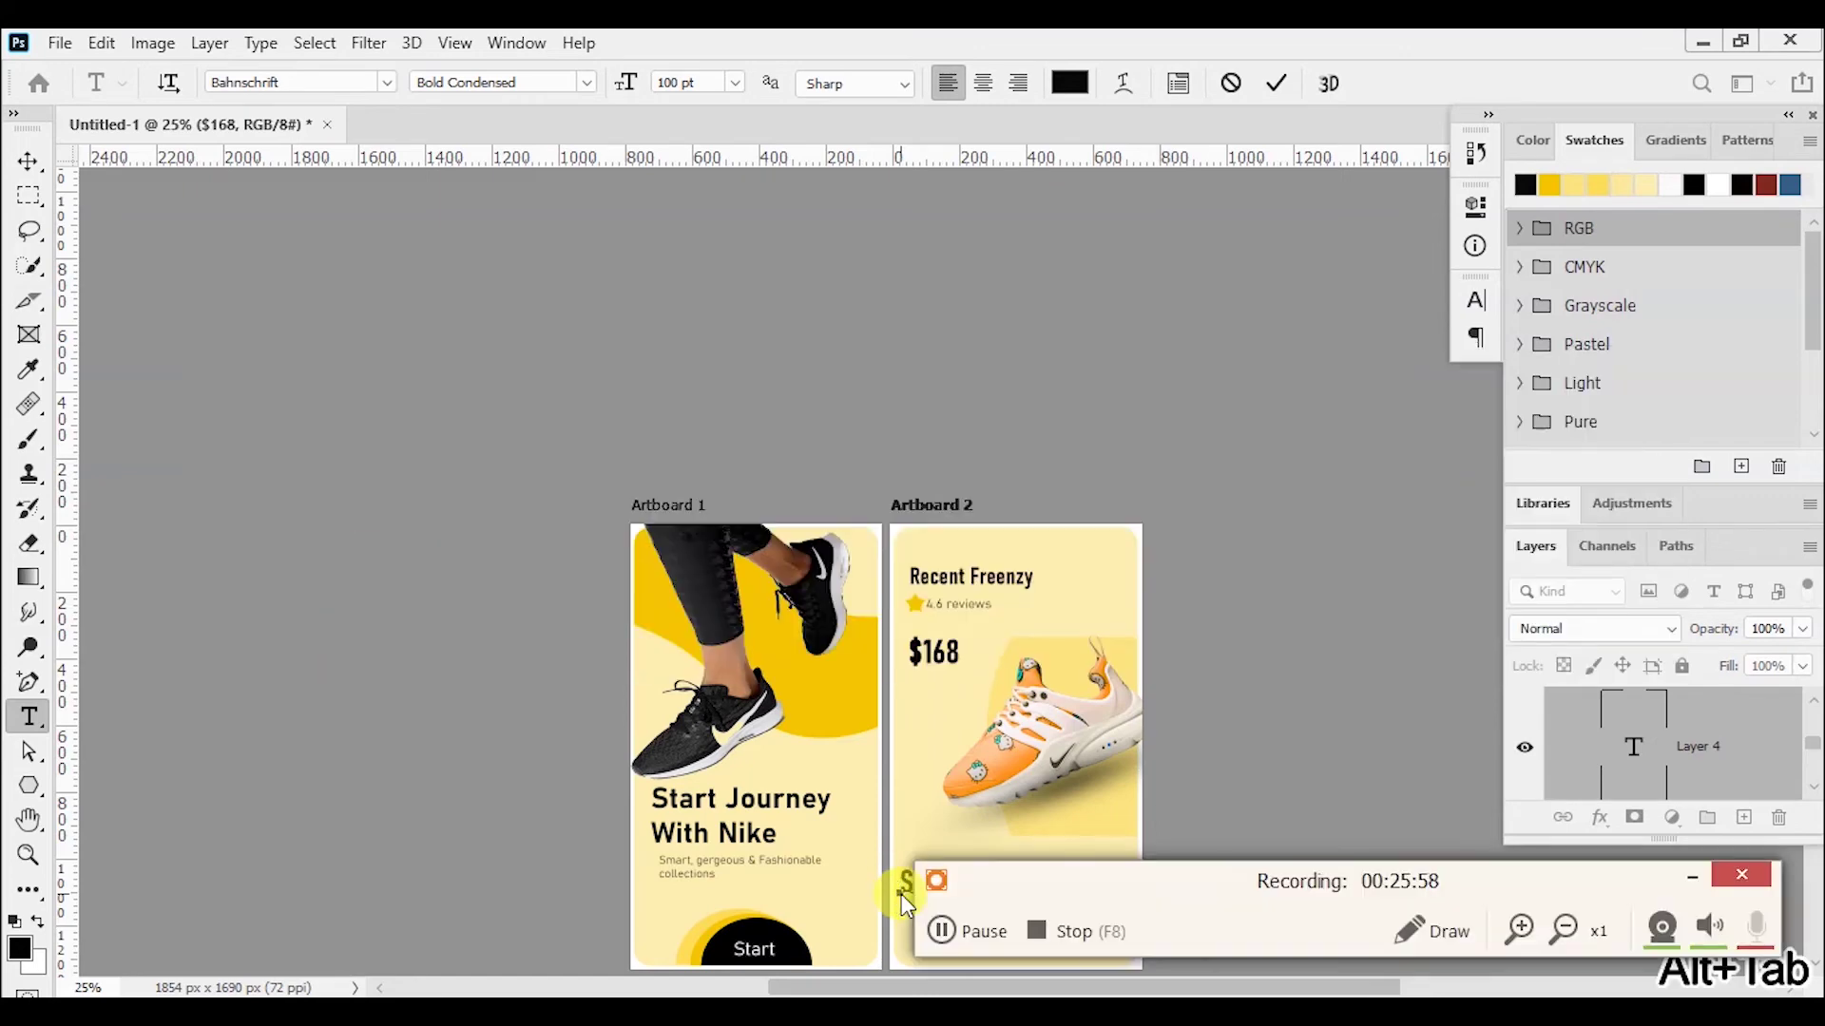
click(1693, 877)
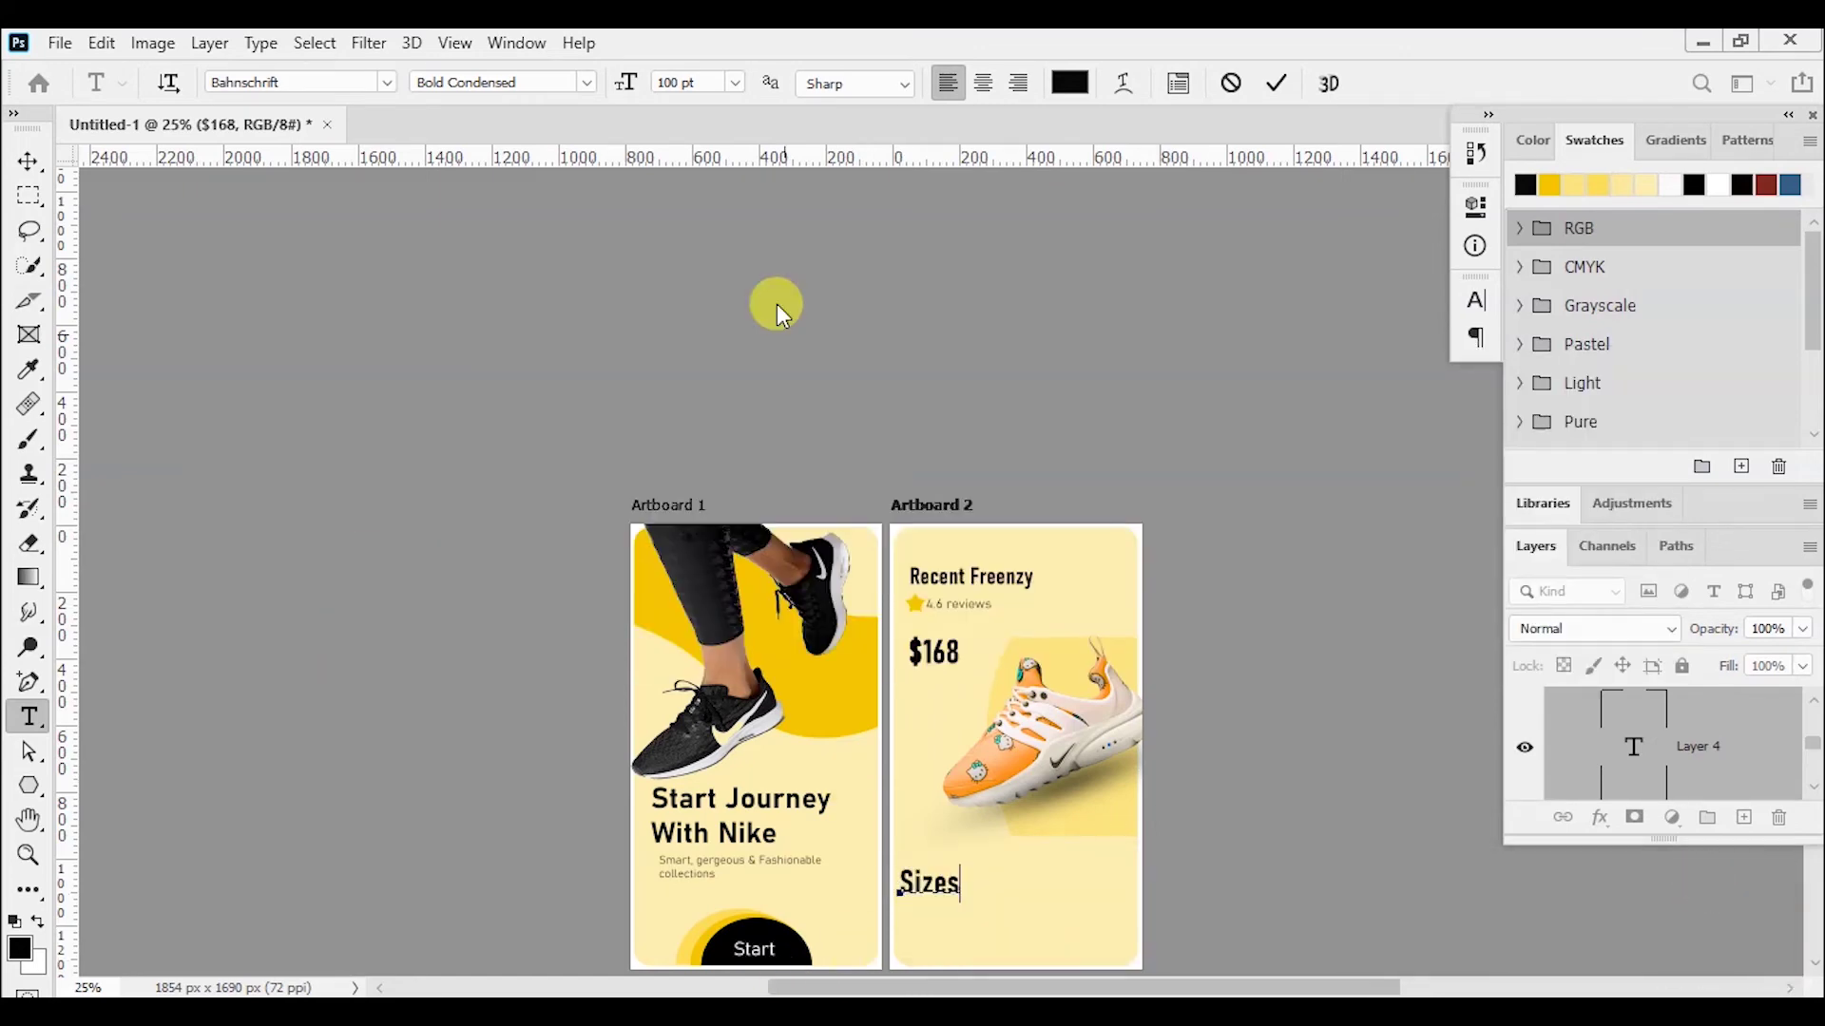
key(ctrl+a)
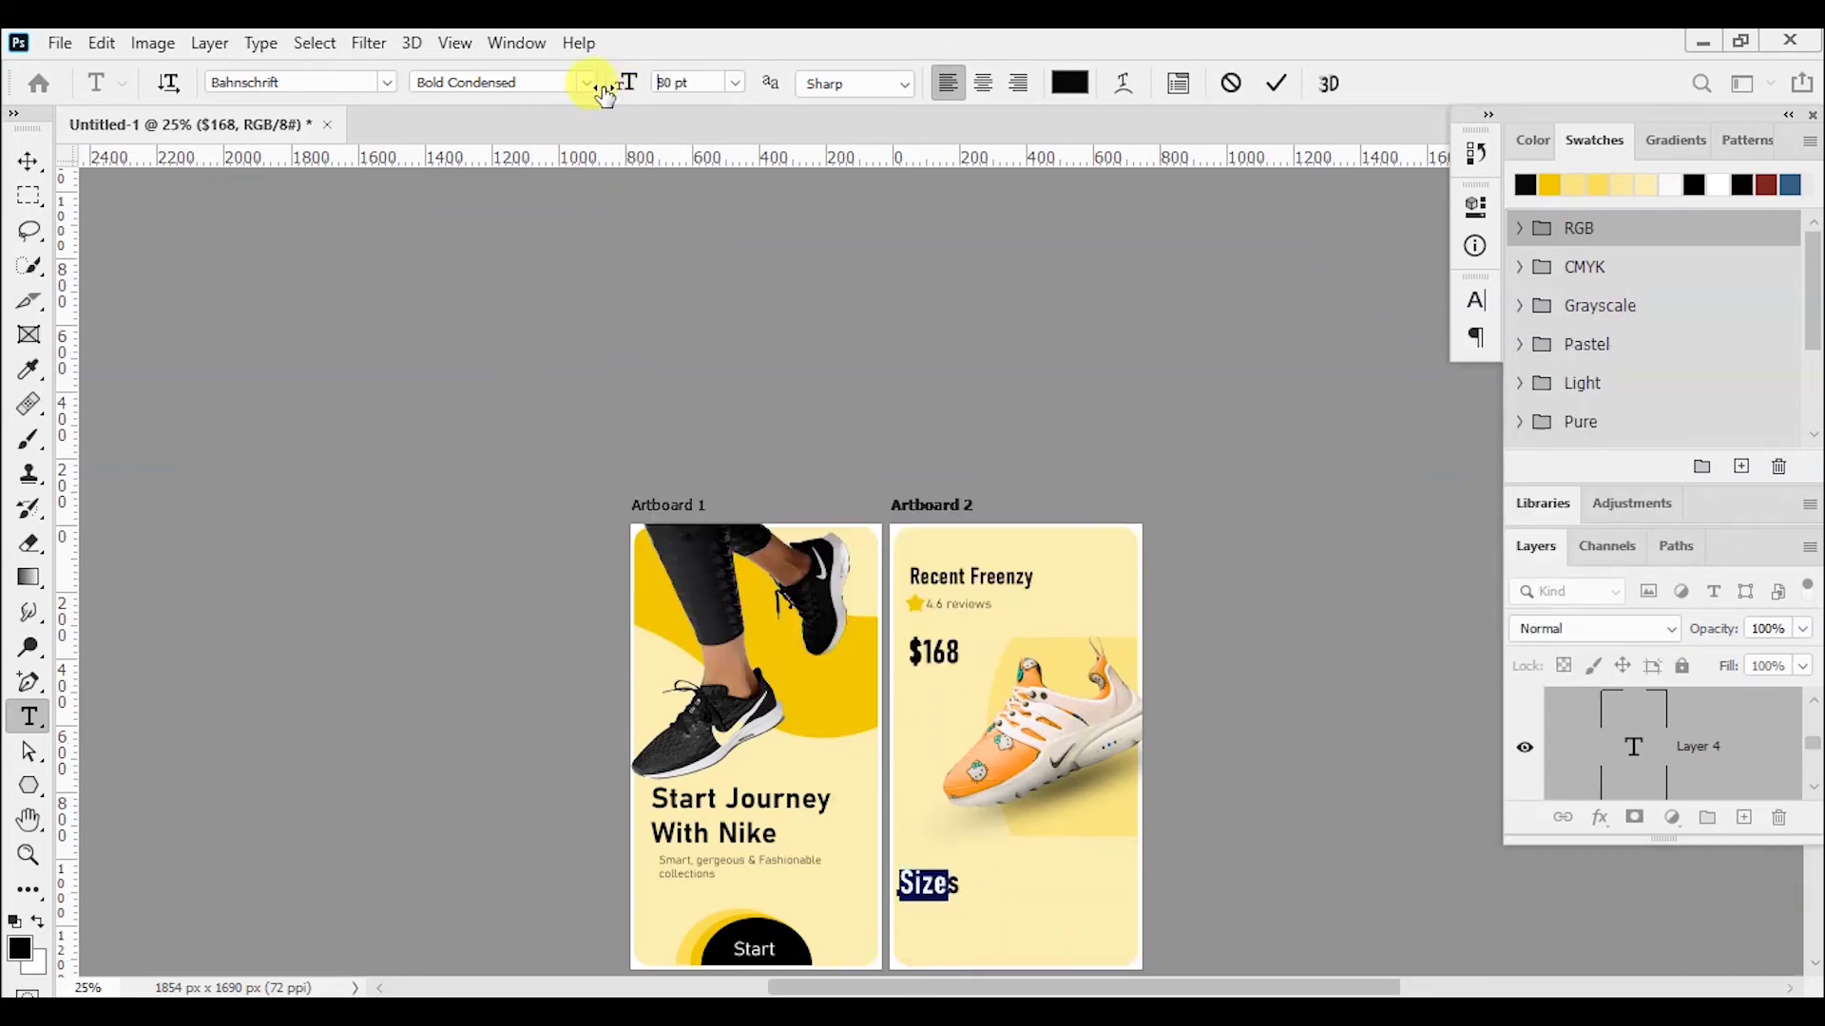
click(27, 161)
drag(923, 893, 927, 867)
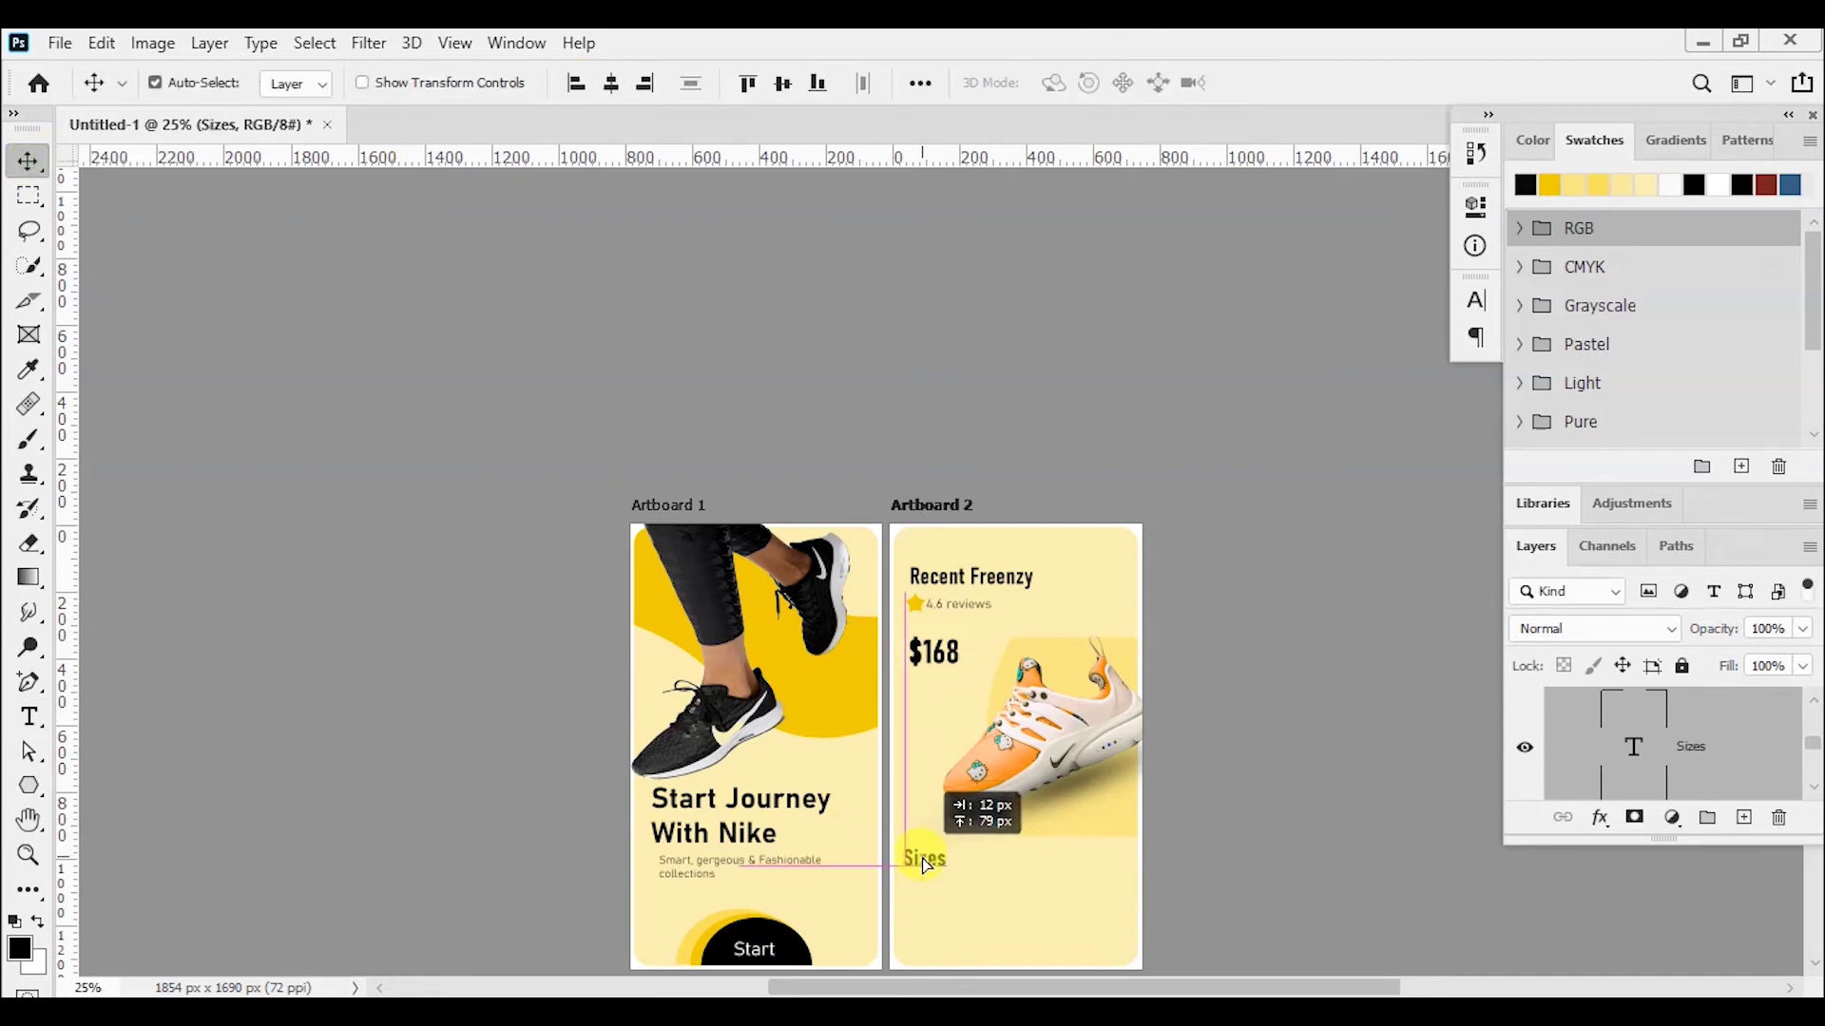
right_click(28, 785)
- Draw a small rounded box beside Sizes with light yellow fill and no outline
click(105, 810)
drag(963, 844, 1004, 872)
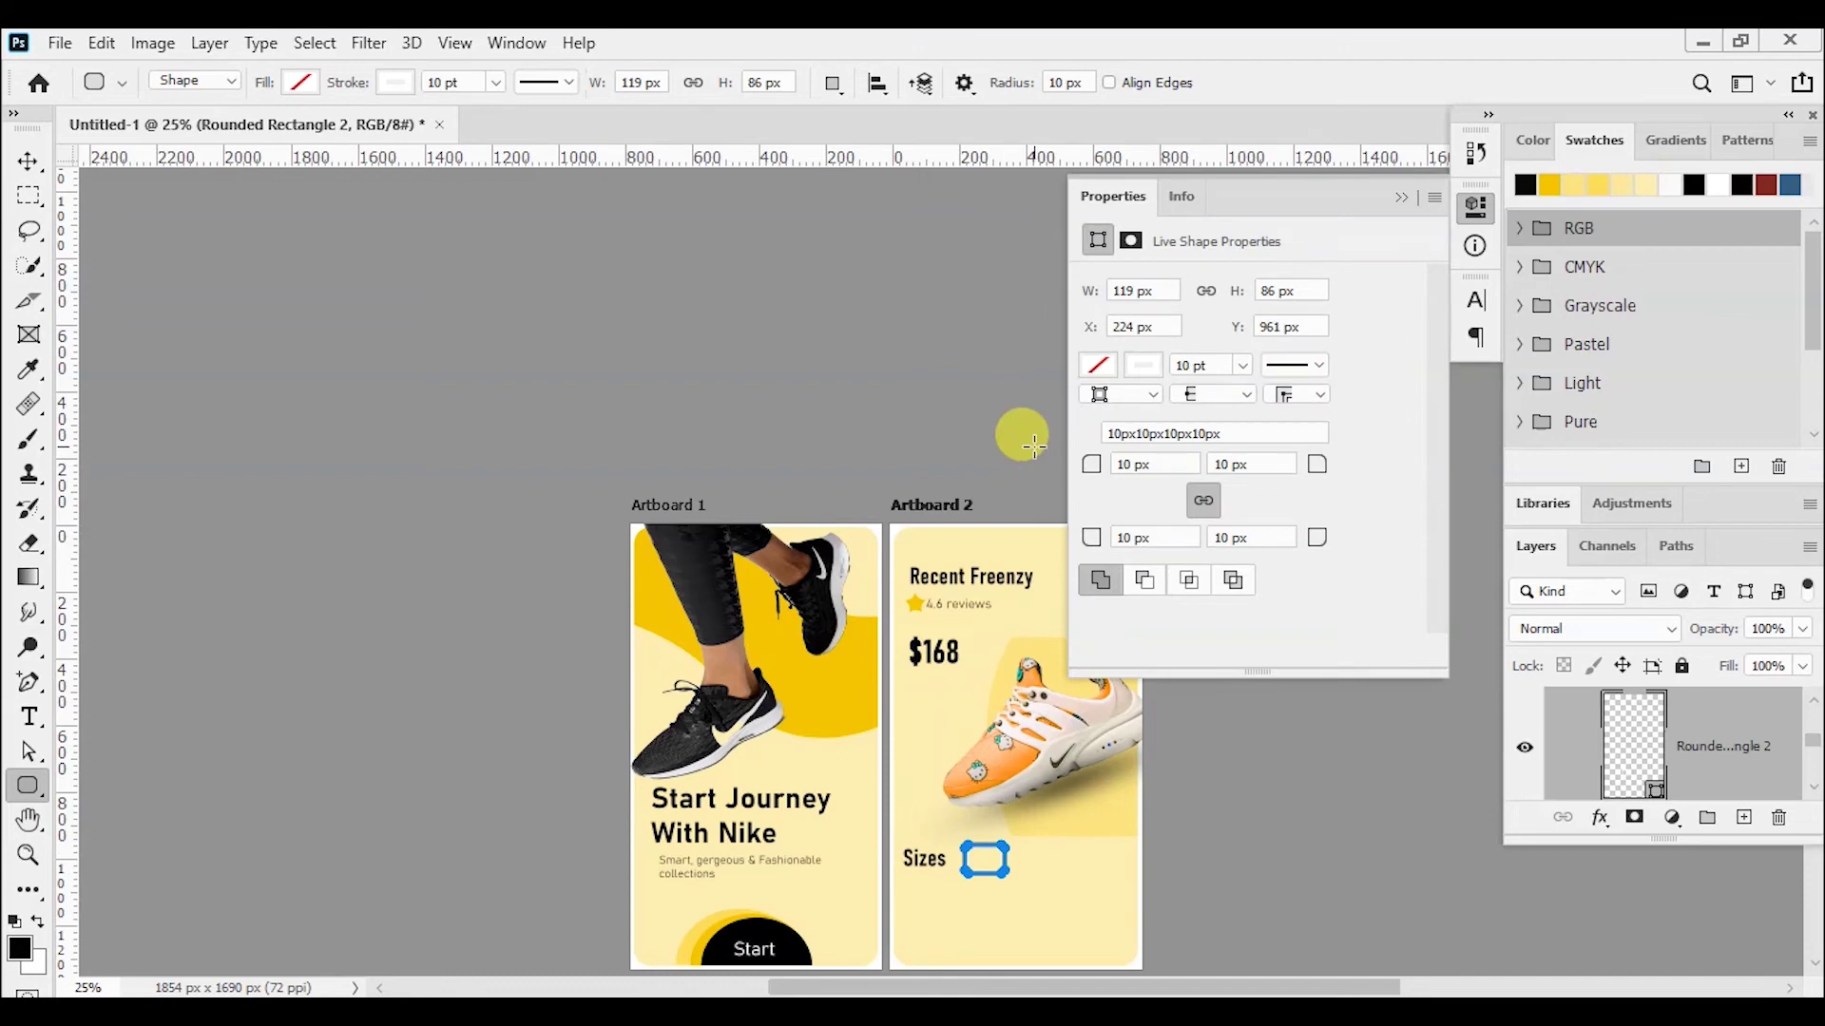
click(1094, 368)
click(1174, 505)
click(28, 161)
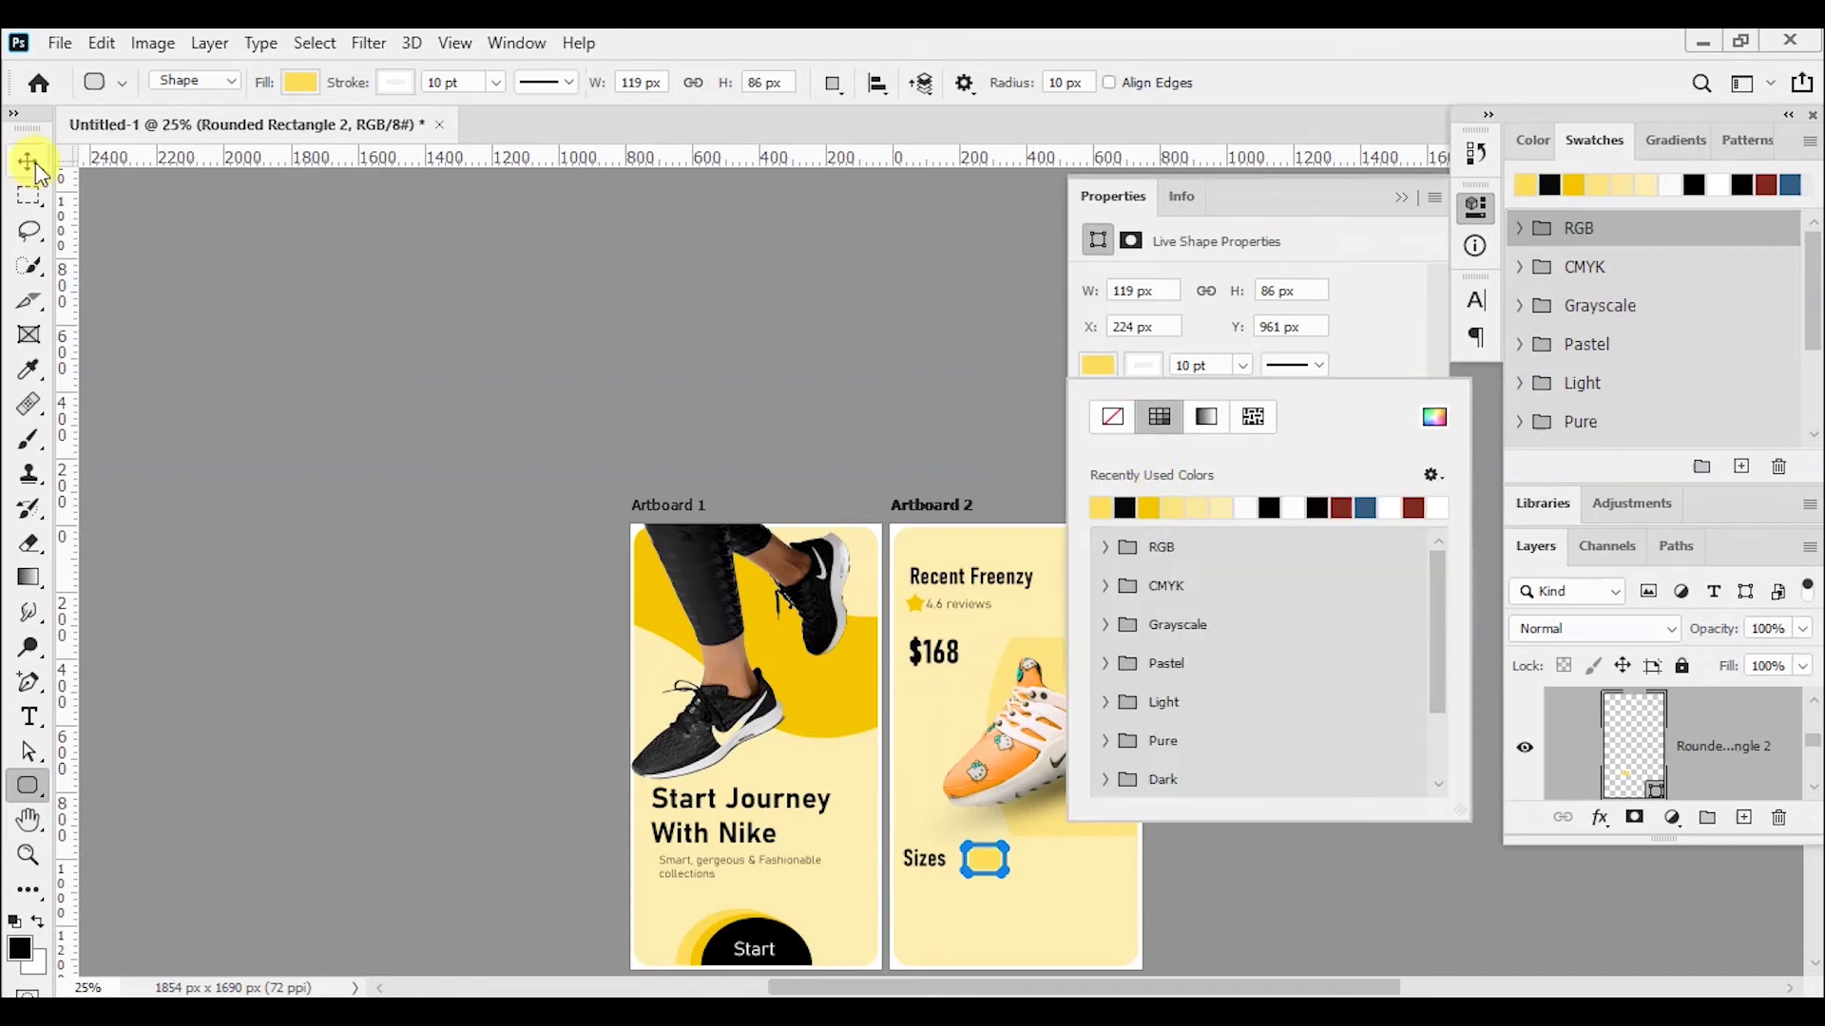
click(1098, 365)
click(1112, 418)
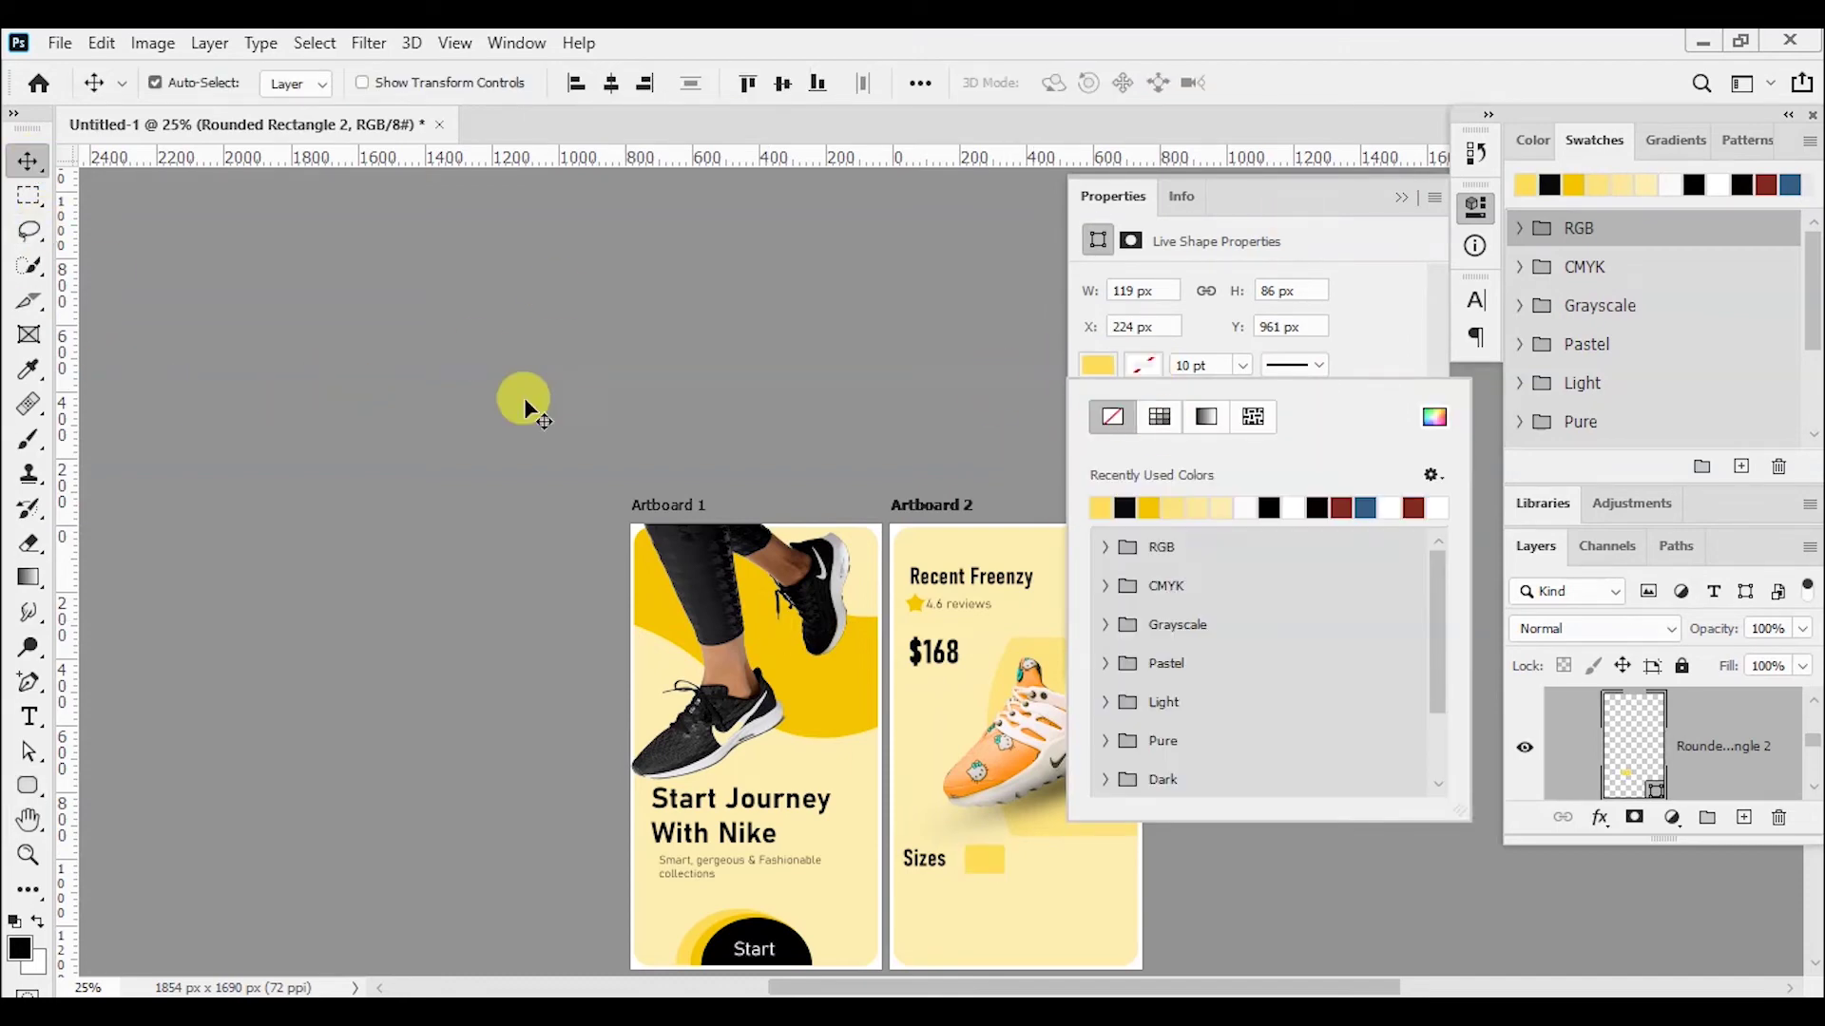
click(1175, 506)
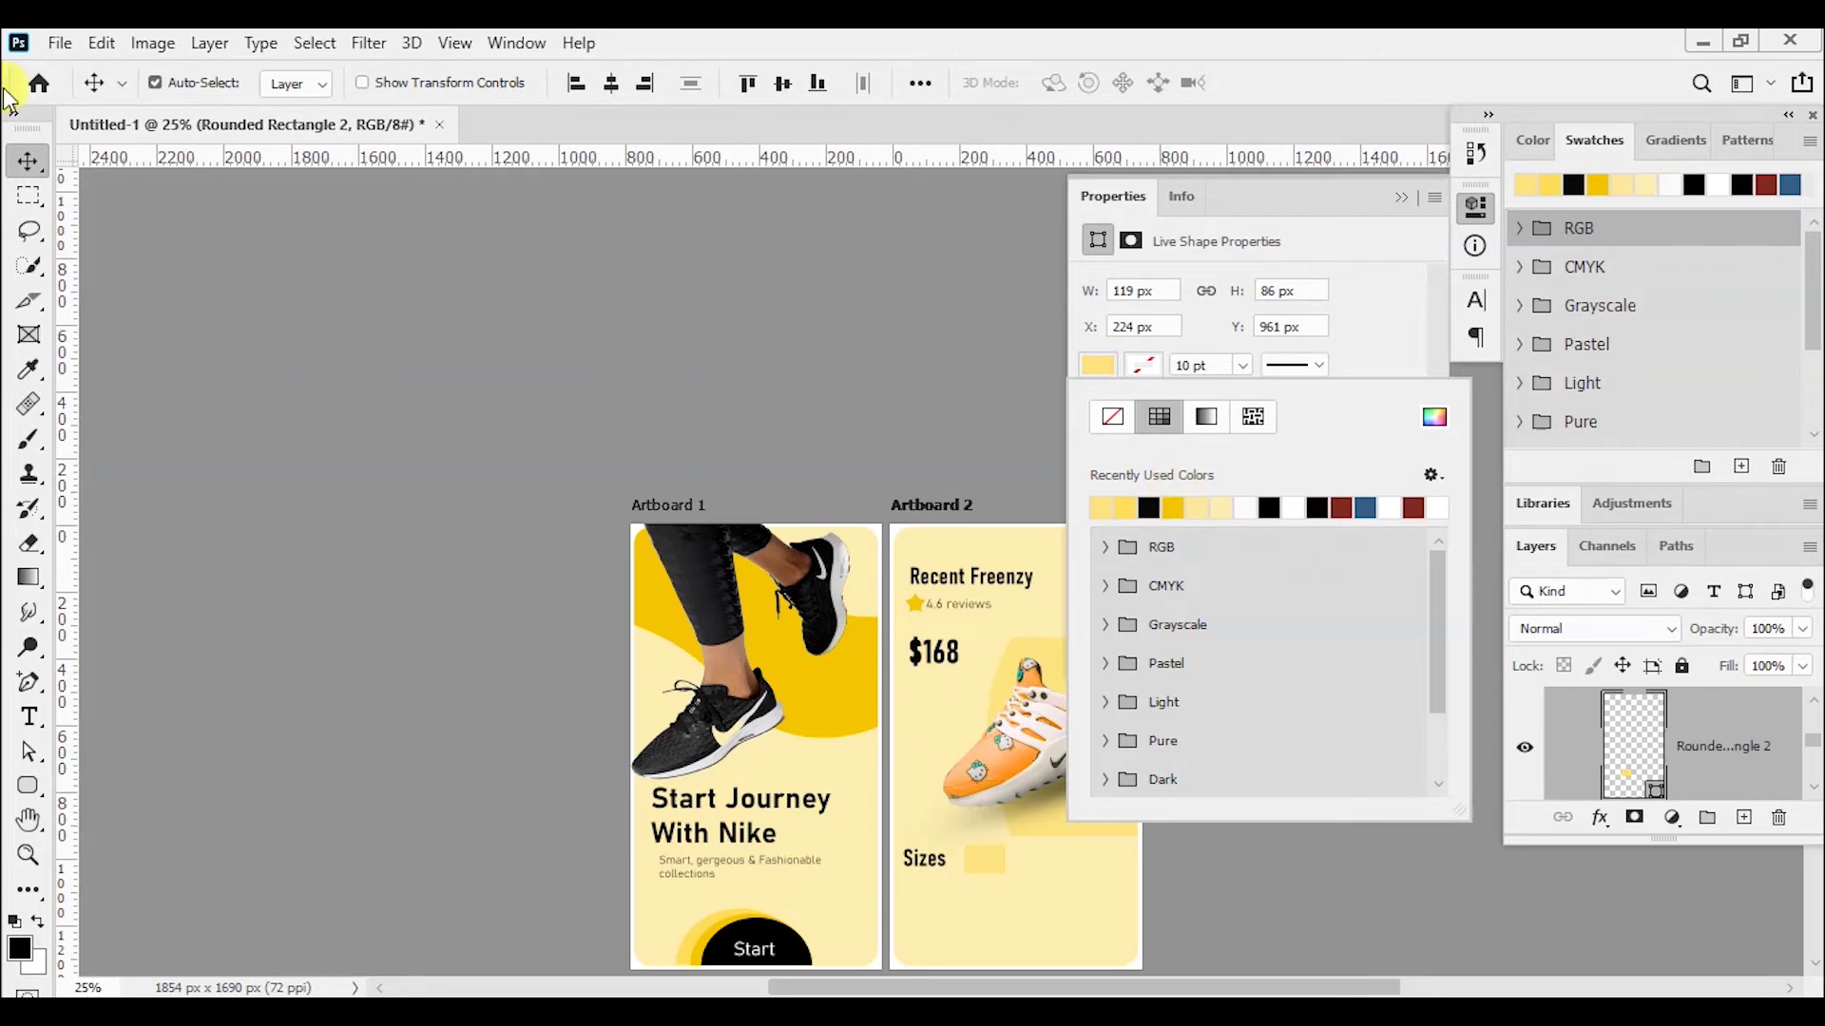
click(973, 886)
- Duplicate the box into a row of three and nudge them right and down
drag(980, 868, 1078, 871)
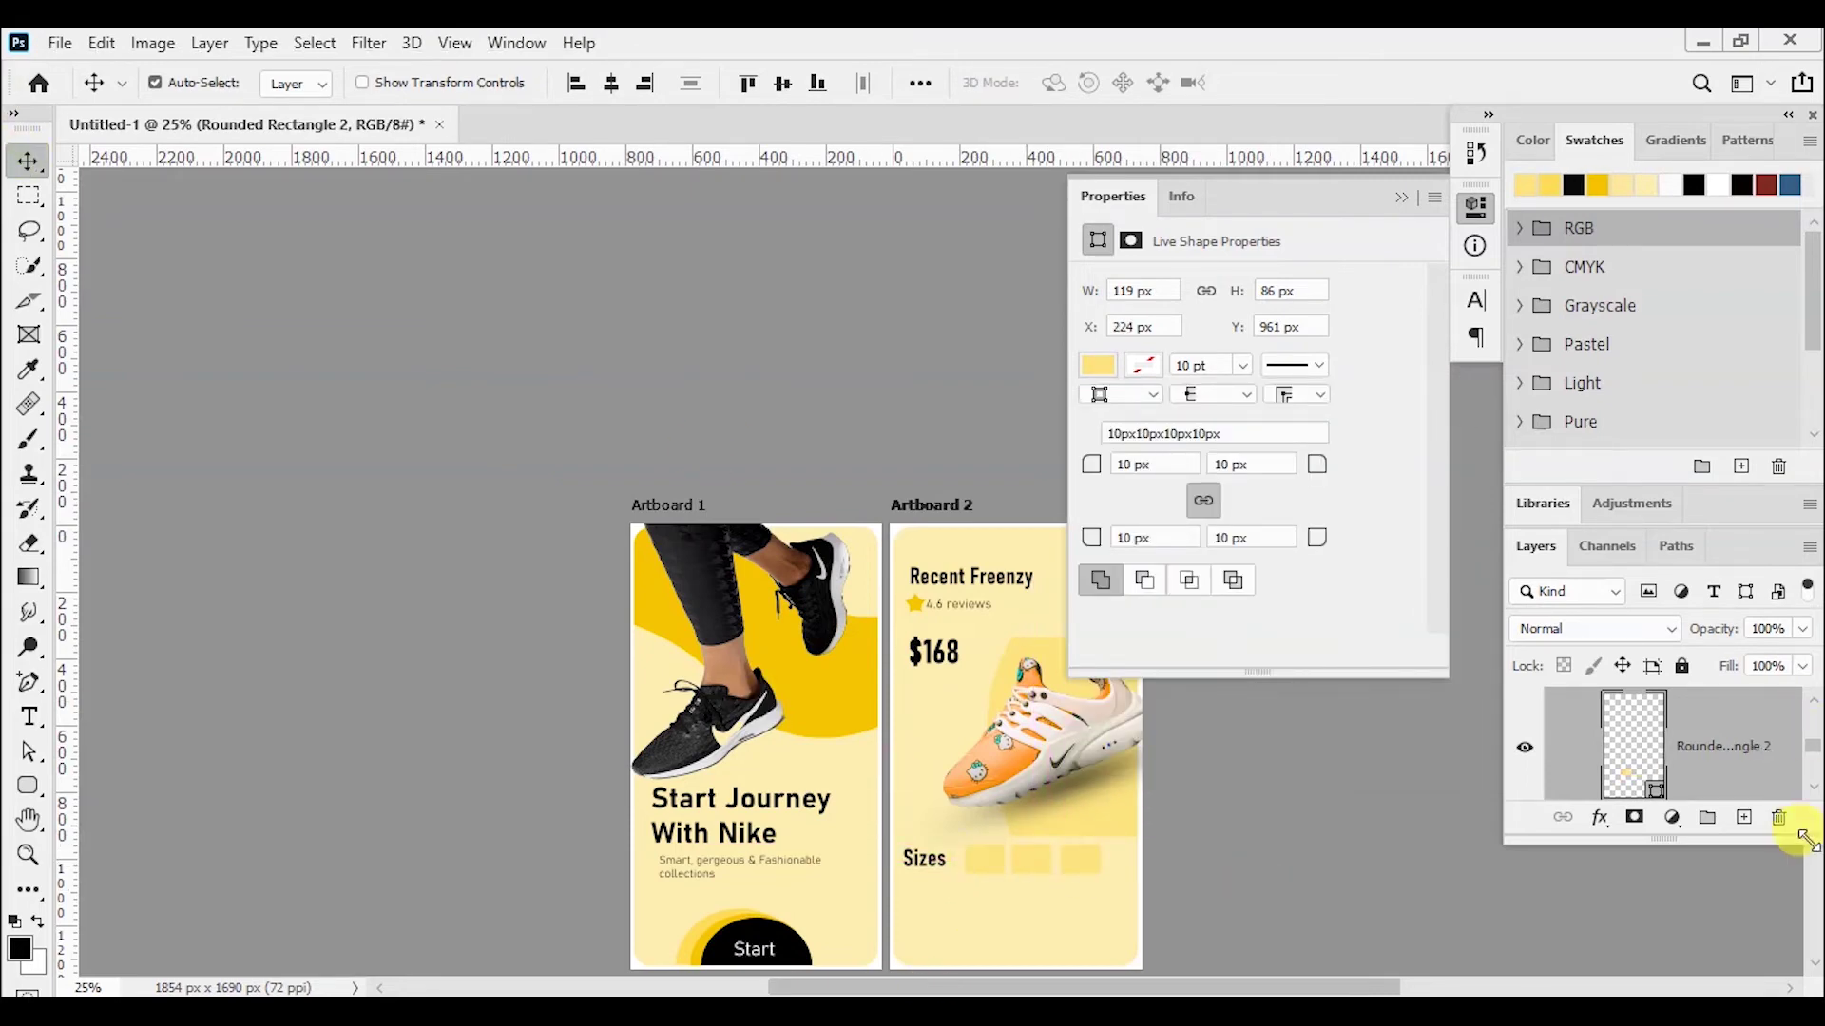
scroll(1735, 819, up, 1)
ctrl+click(1735, 819)
ctrl+click(1720, 719)
scroll(1711, 722, up, 1)
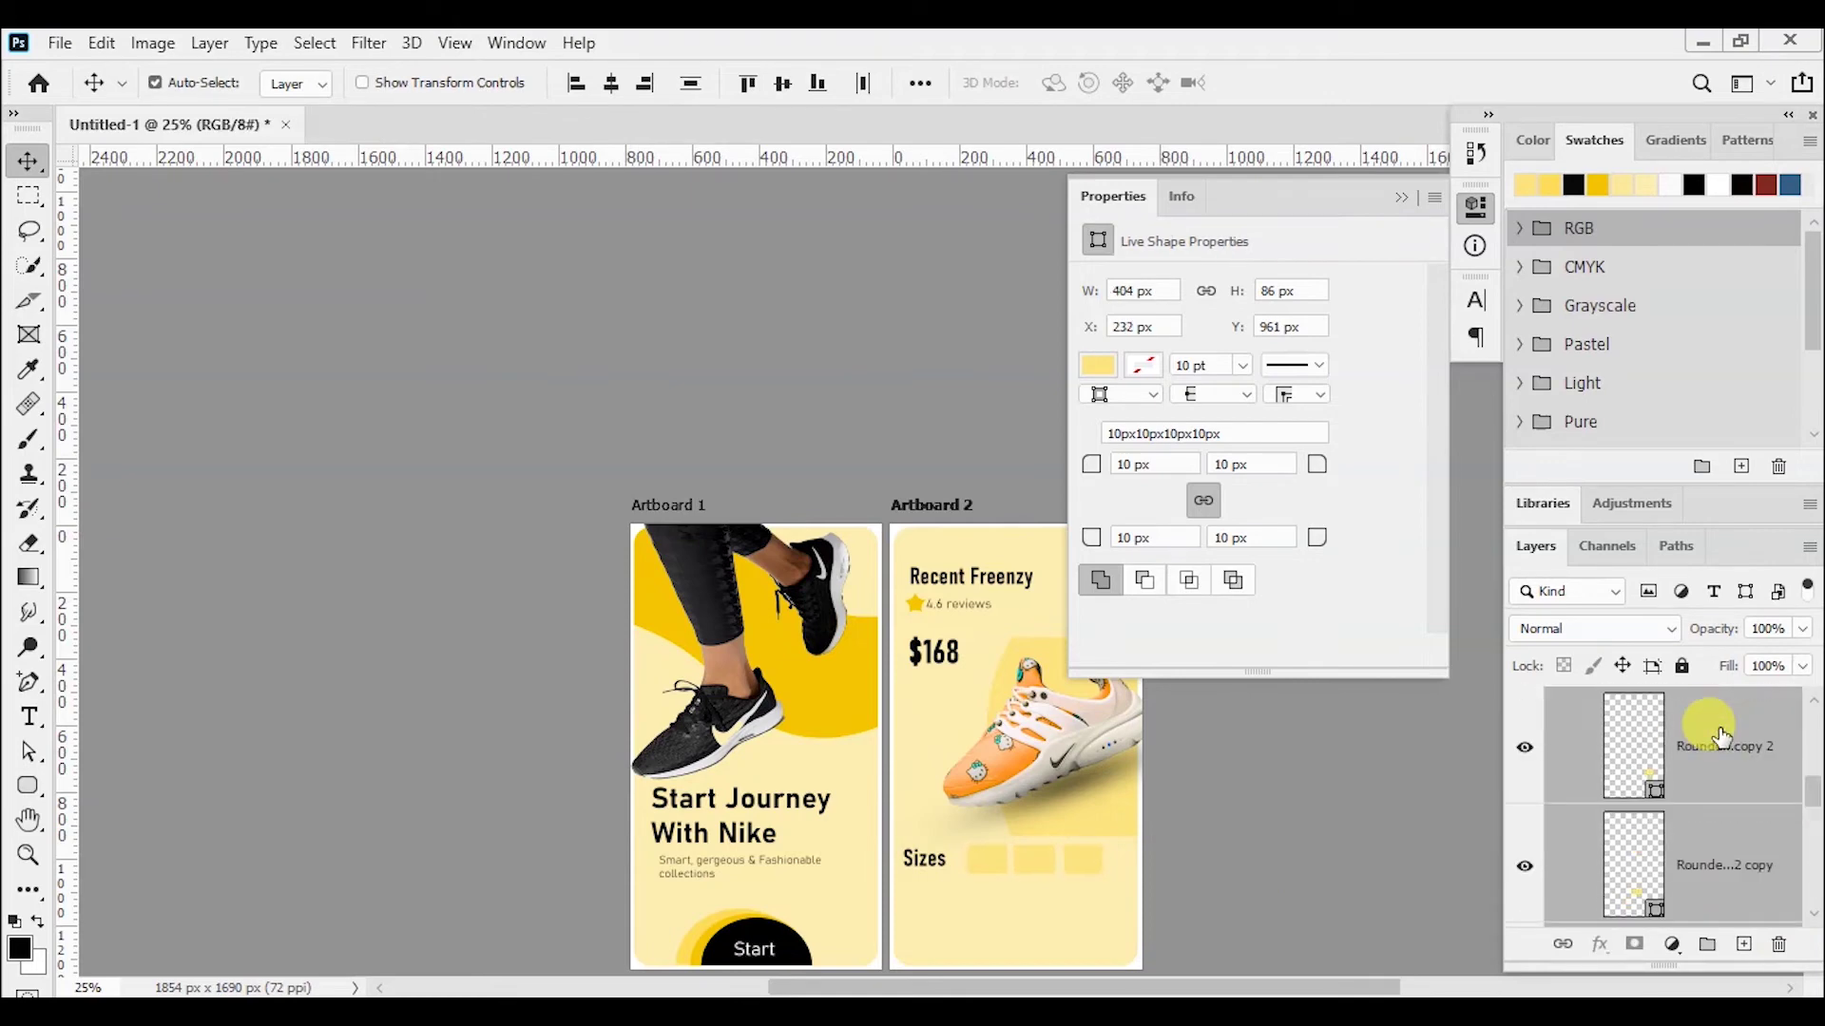
key(shift+Right)
key(shift+Down)
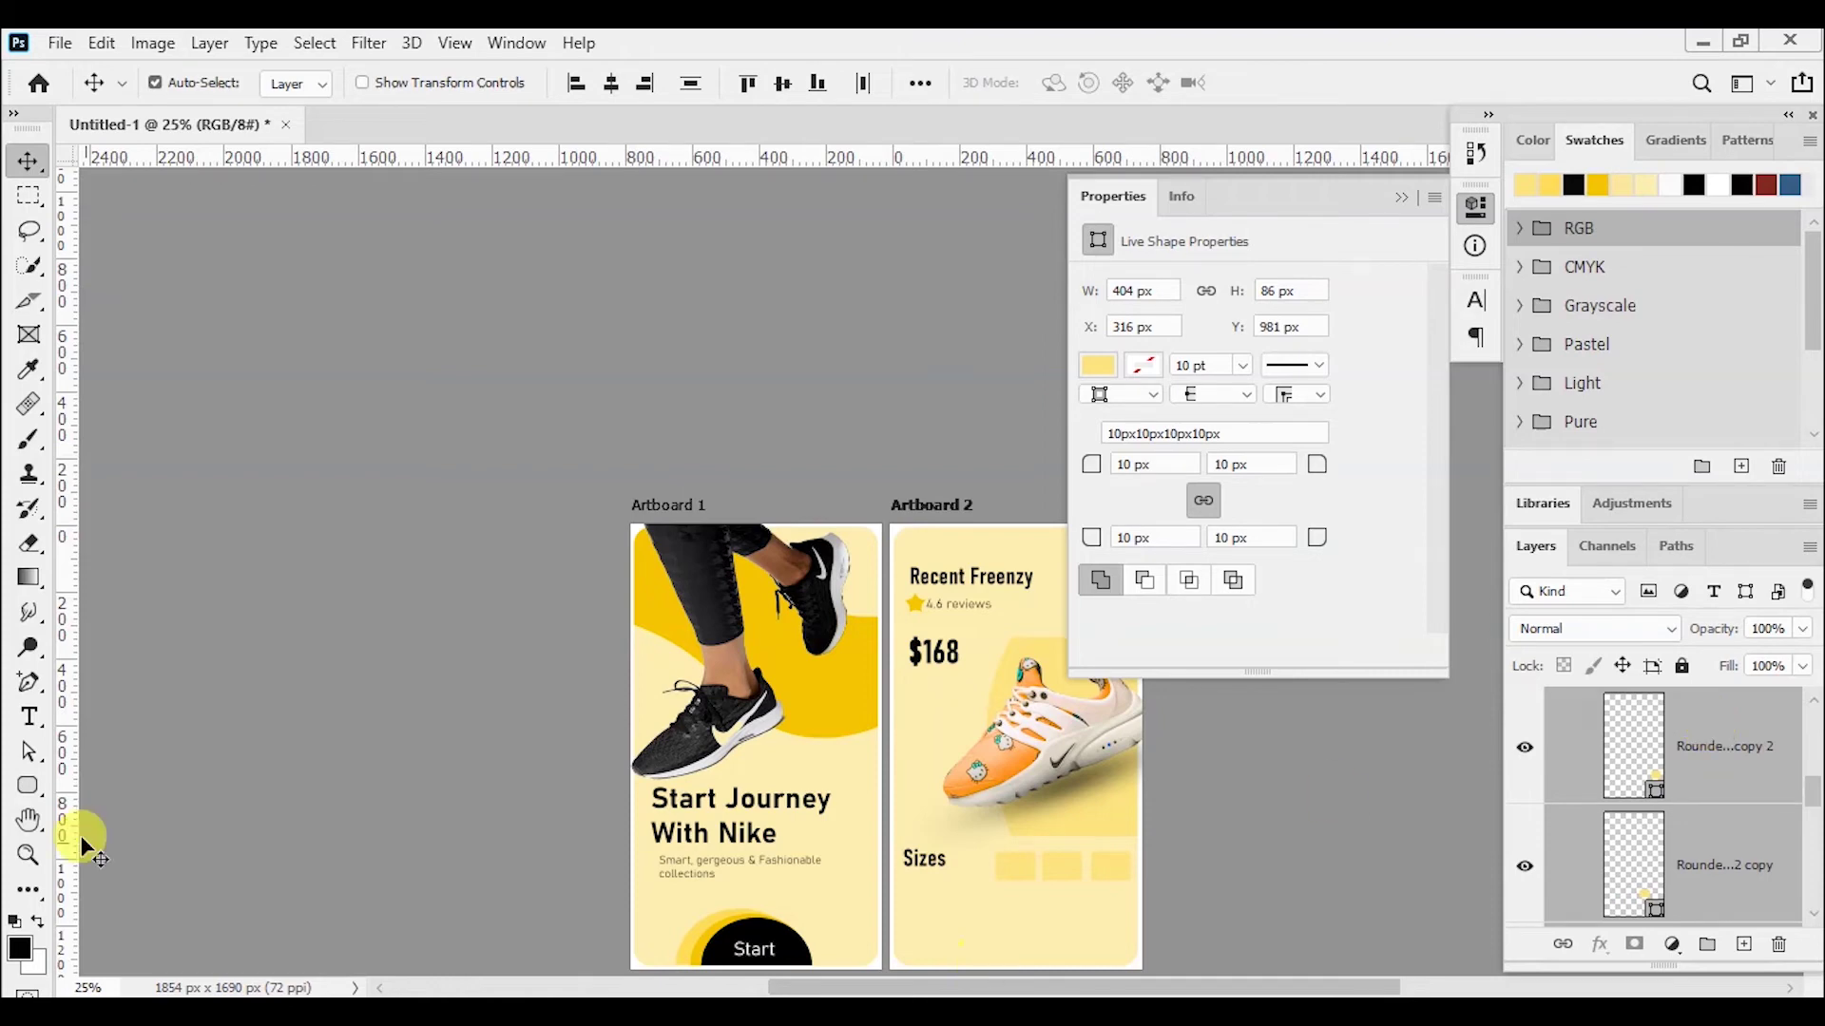
- Start a bold text line below the boxes for the size numbers
click(29, 717)
click(992, 905)
key(BackSpace)
click(586, 82)
click(612, 407)
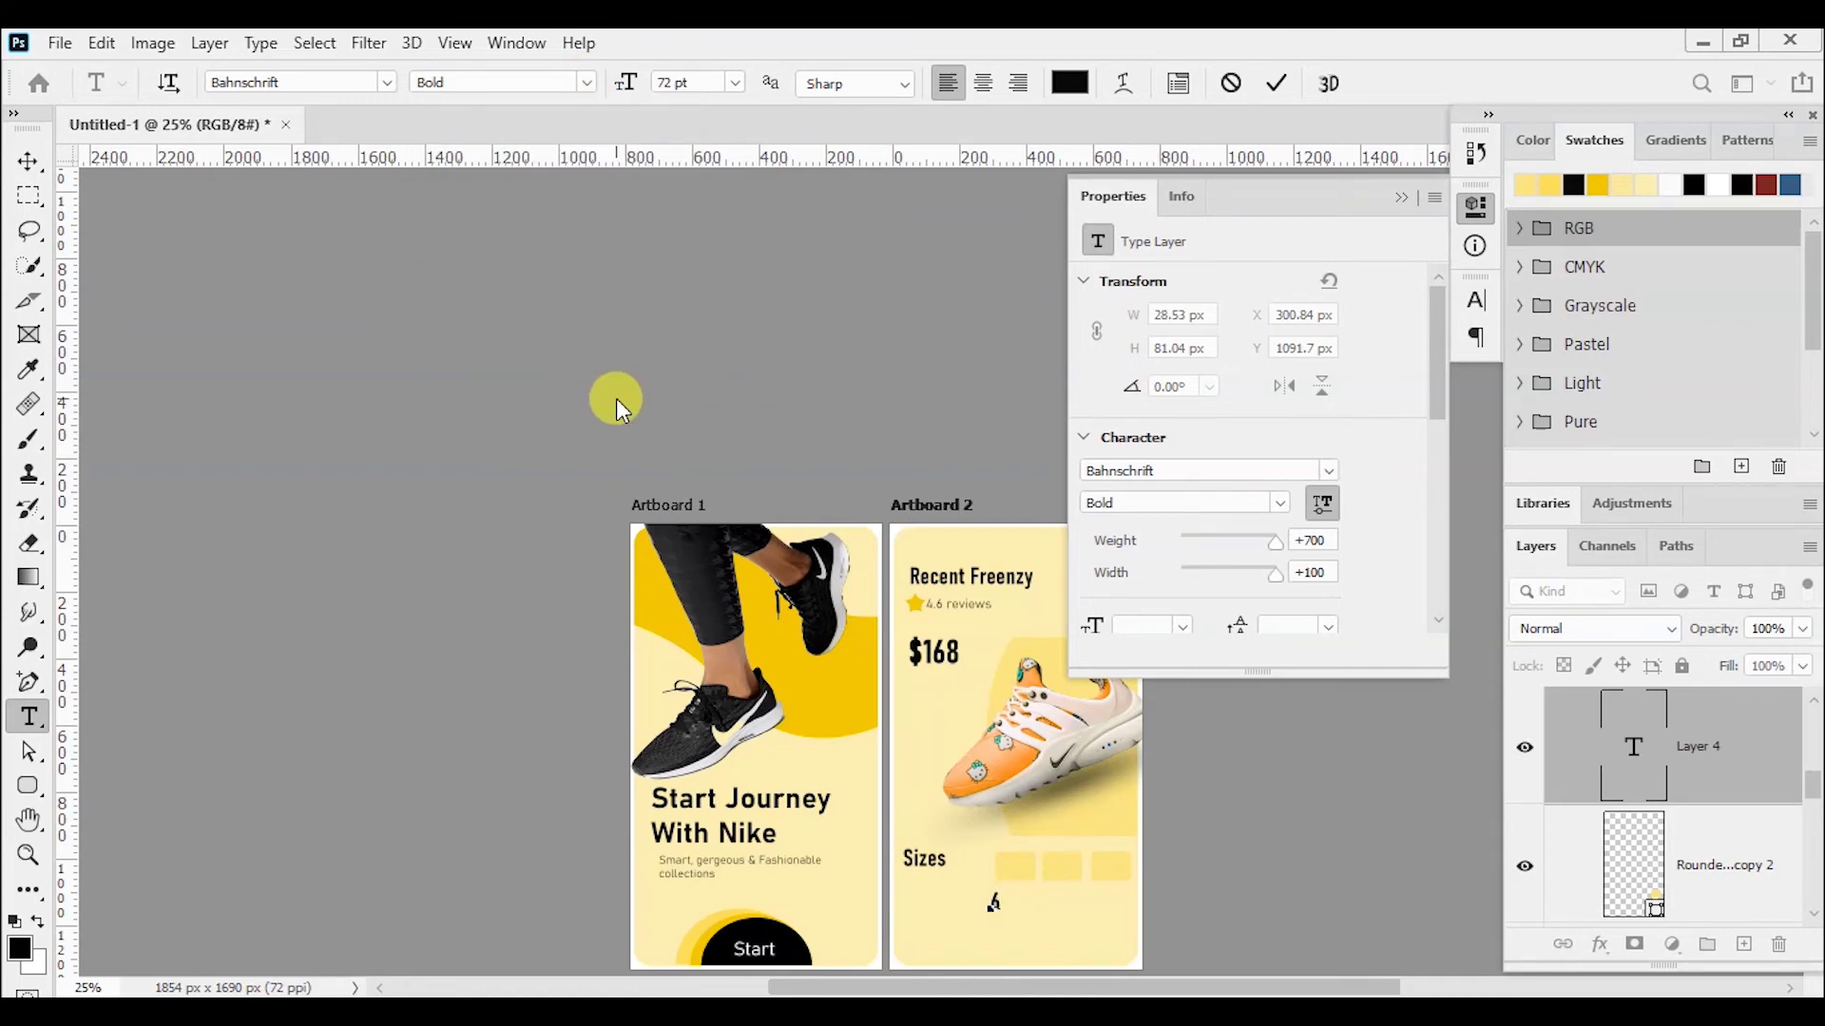
- Place the '6' label inside the first size box
click(1273, 89)
click(28, 162)
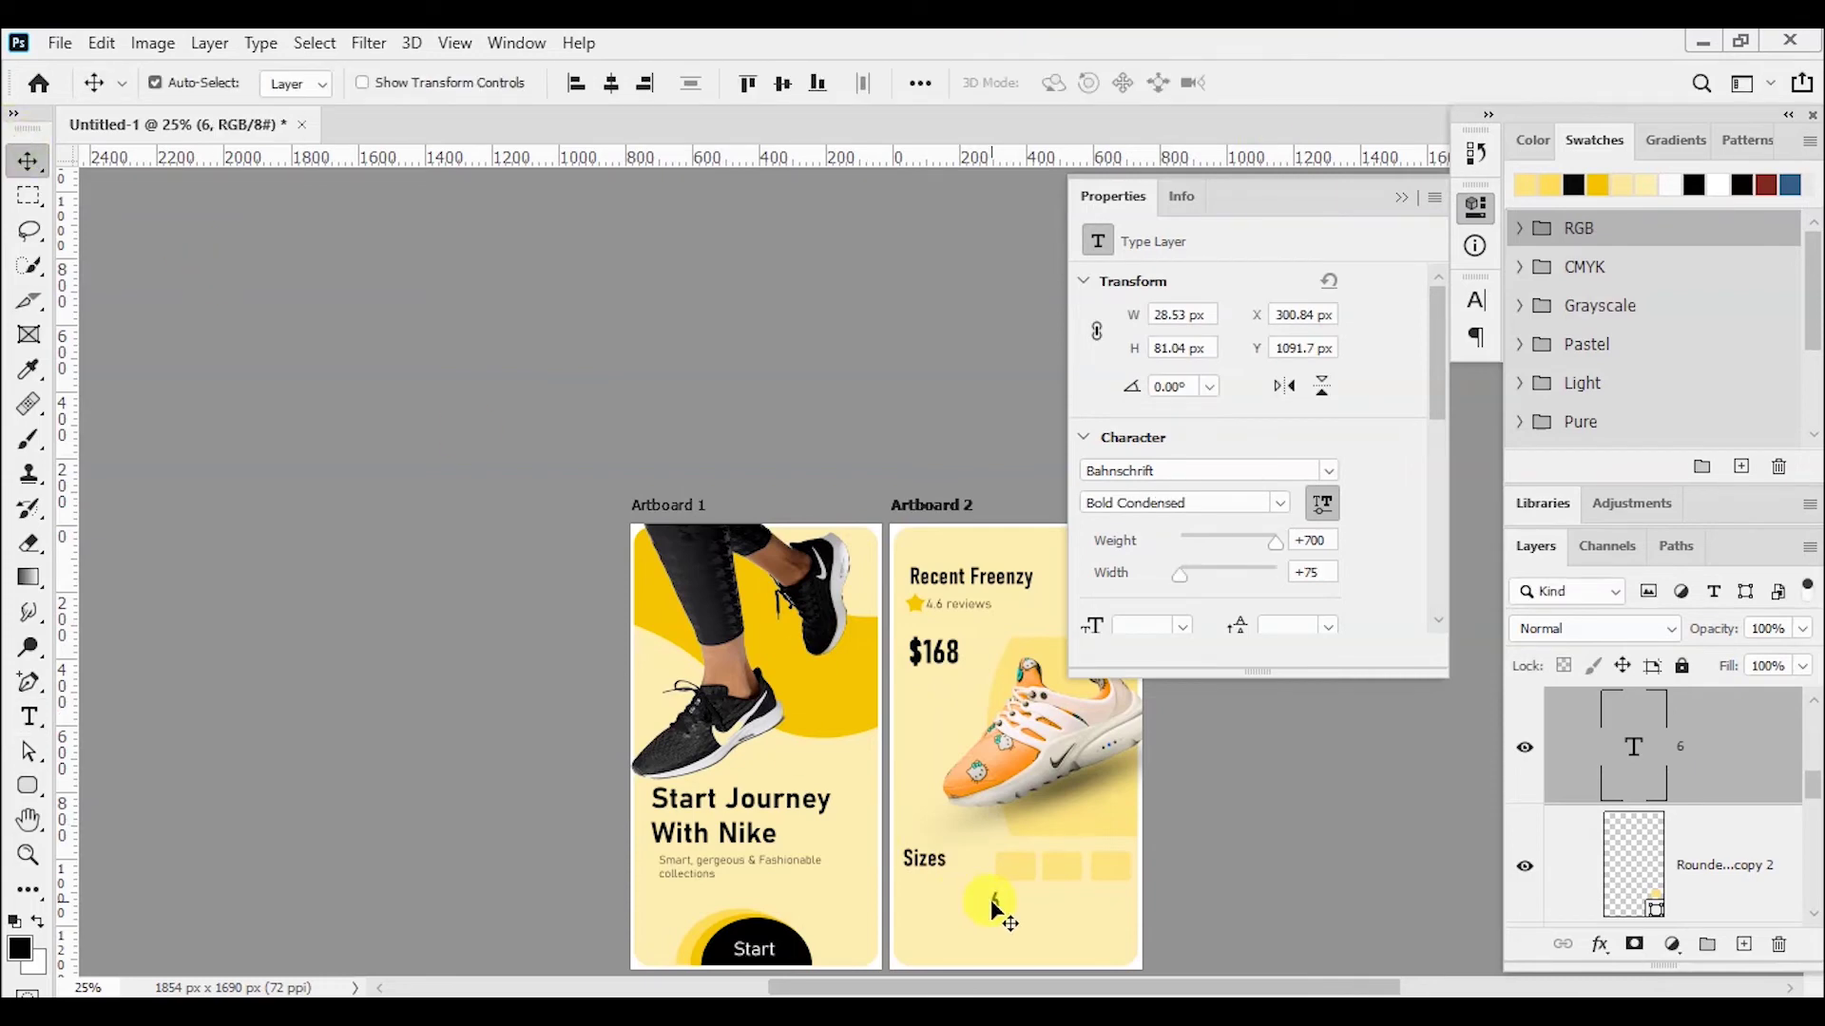
click(998, 904)
key(ctrl+z)
drag(995, 901, 1016, 866)
click(28, 718)
click(969, 914)
text(6)
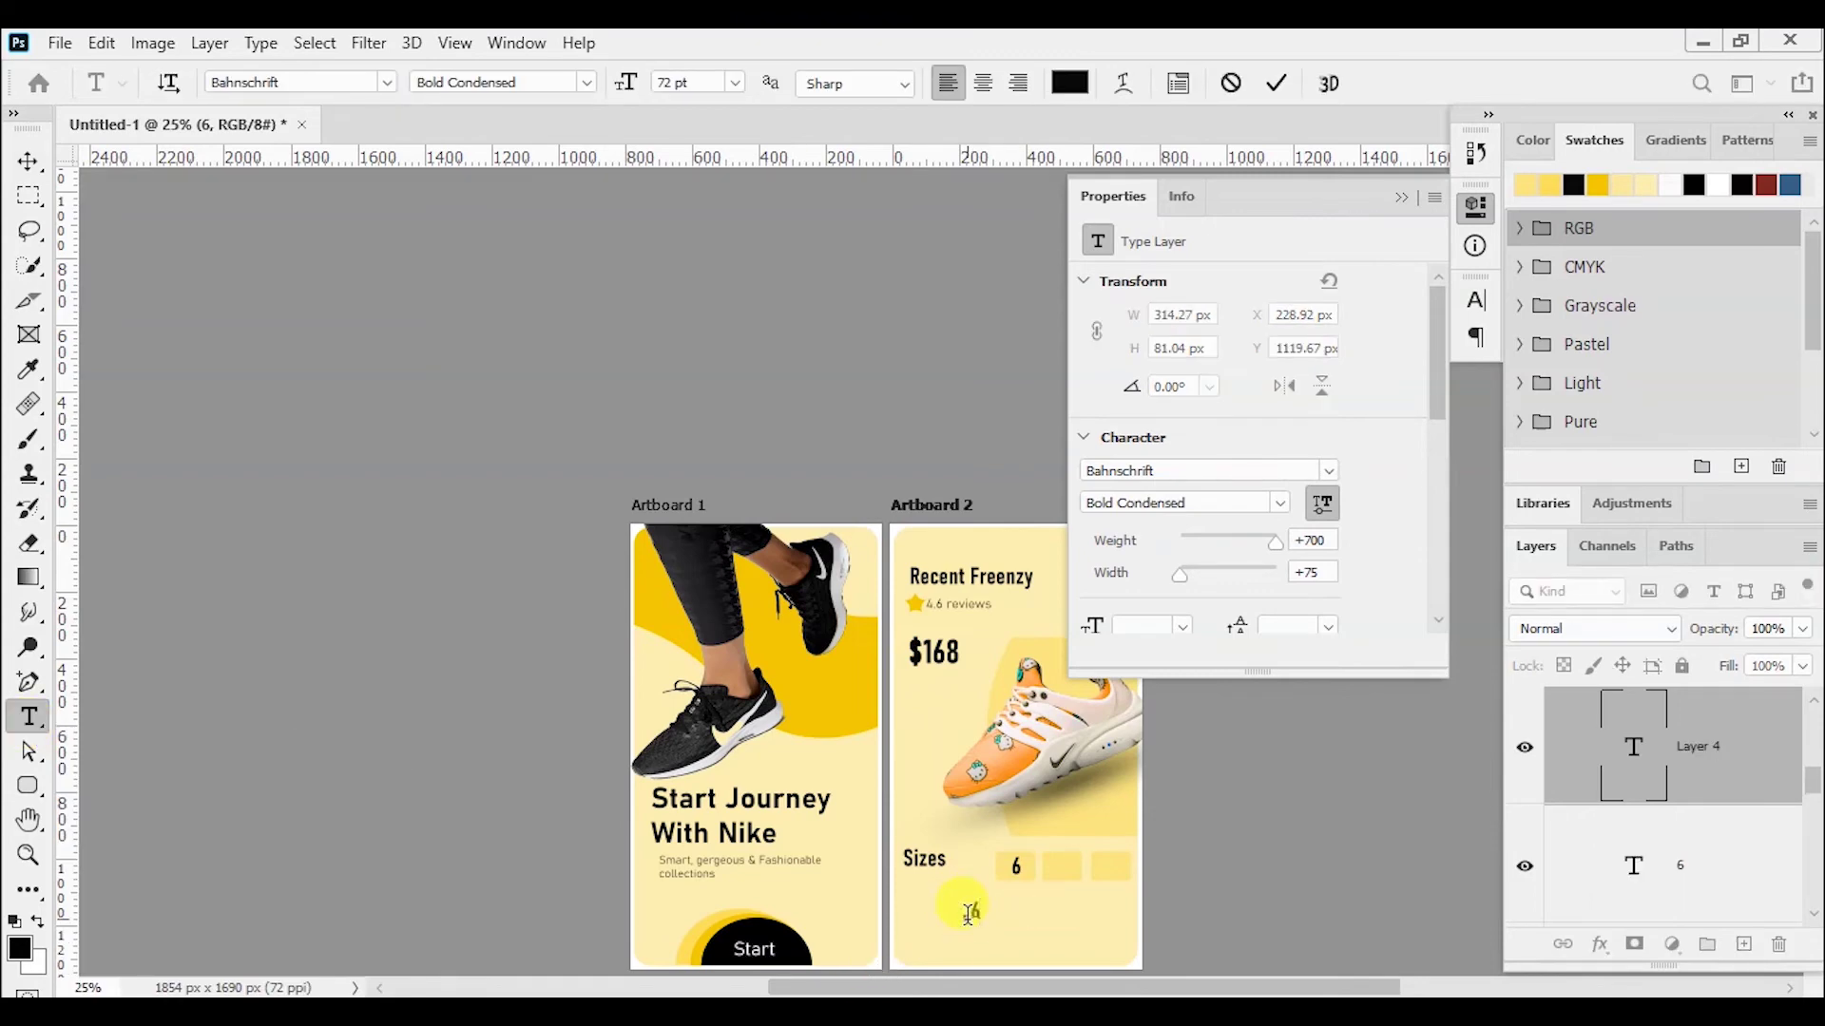
- Move '7.5' into the second box and type an '8' label
drag(967, 914, 1048, 869)
click(1278, 101)
click(1055, 870)
click(1278, 102)
click(1042, 910)
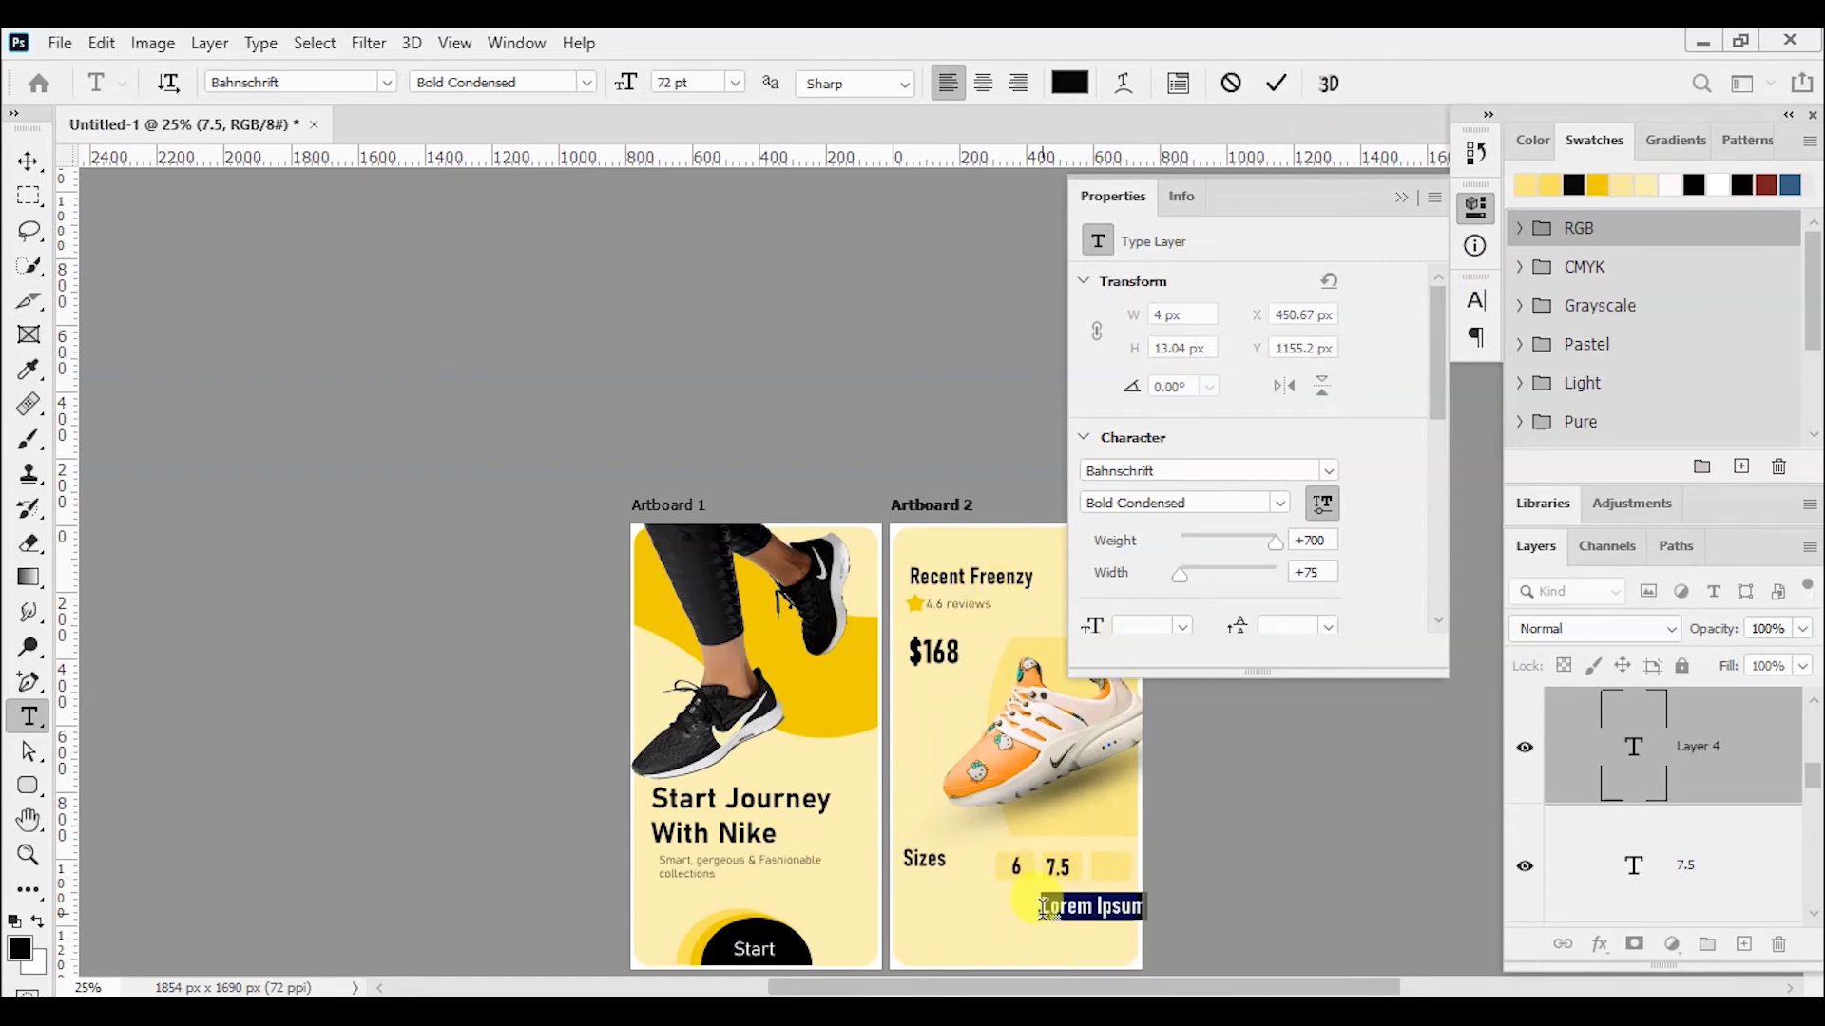
text(8)
click(1278, 95)
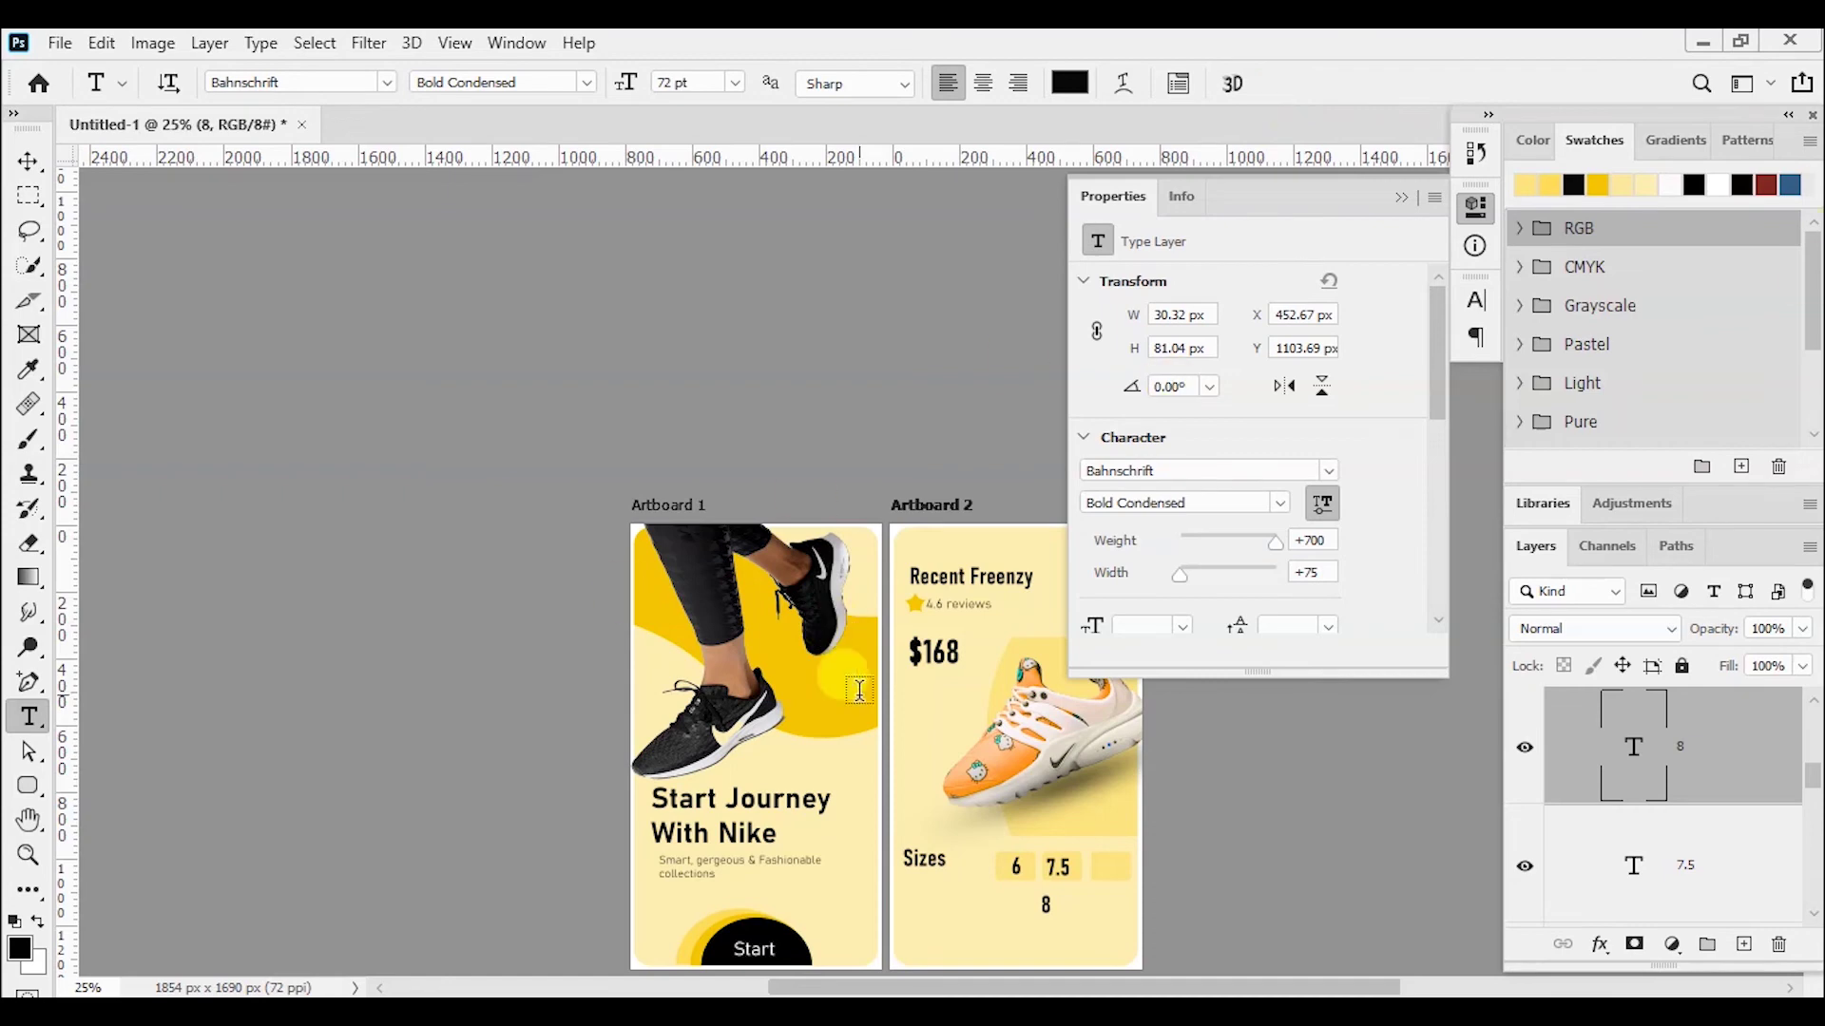
- Move the '8' label up beside 7.5 and nudge it into line
click(28, 162)
drag(1048, 910, 1117, 876)
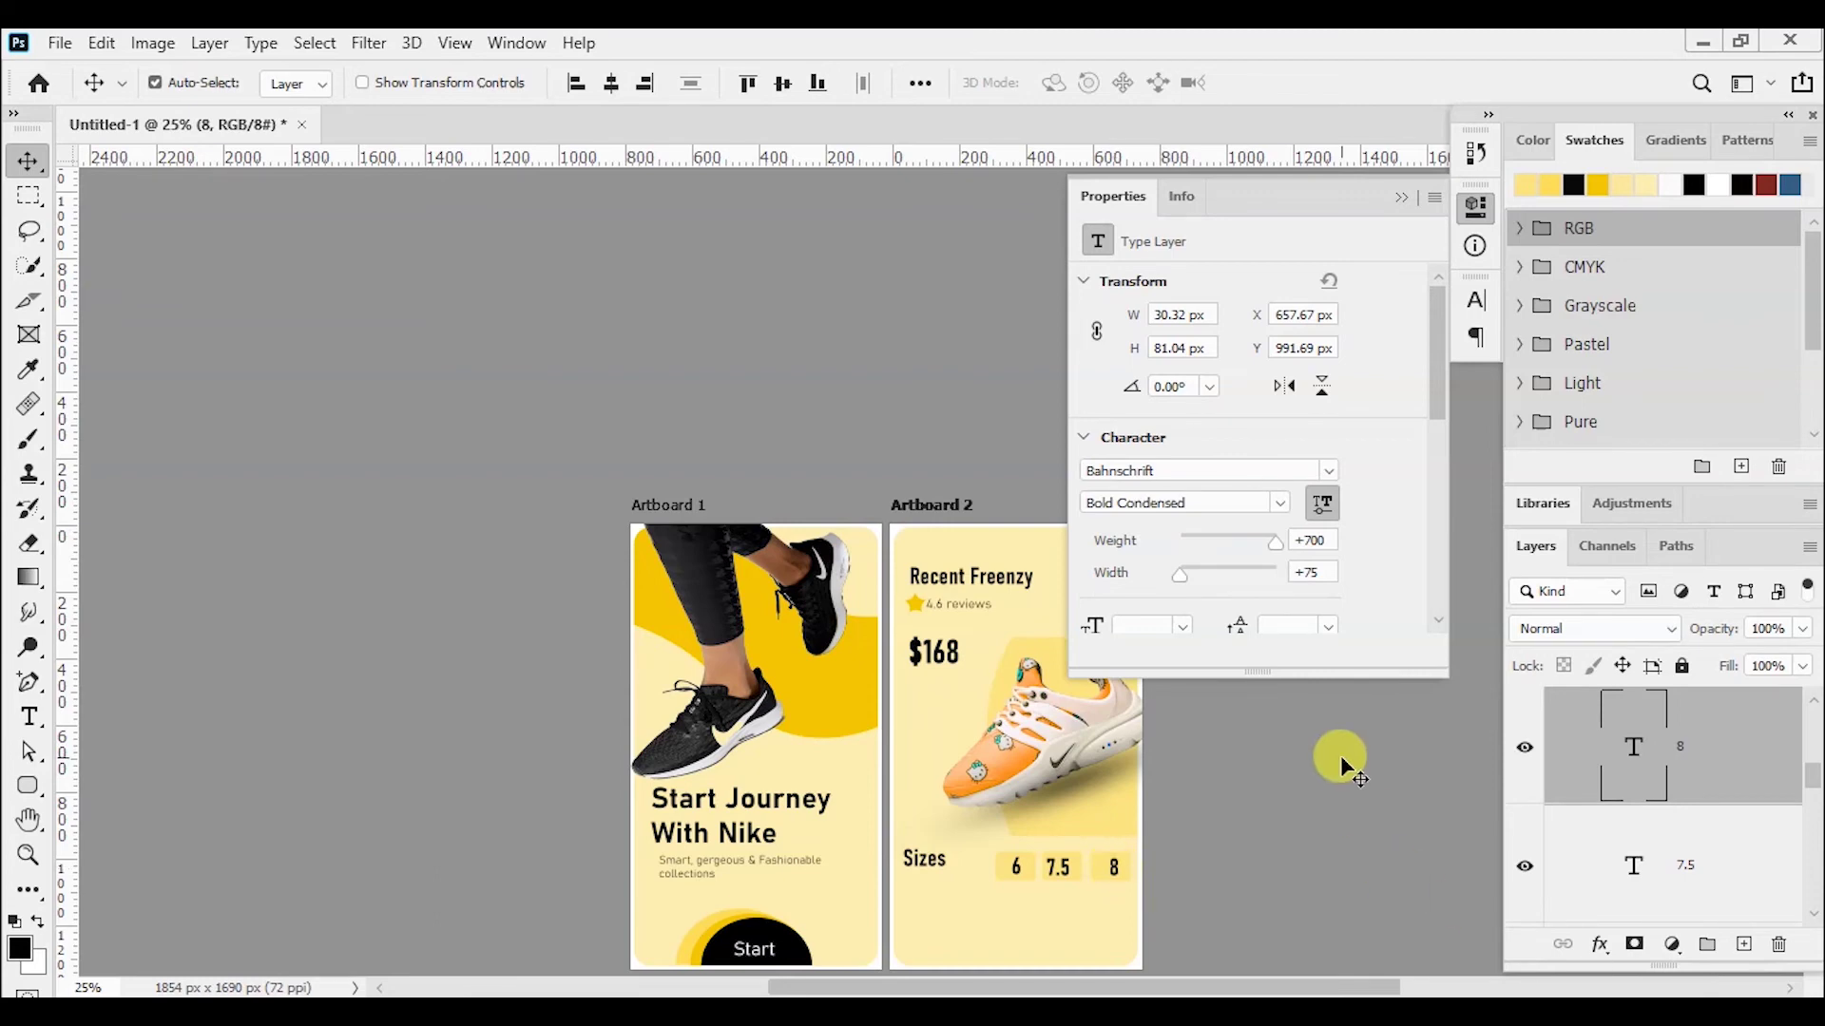
key(Left)
key(Left)
key(Left)
key(Left)
click(1060, 875)
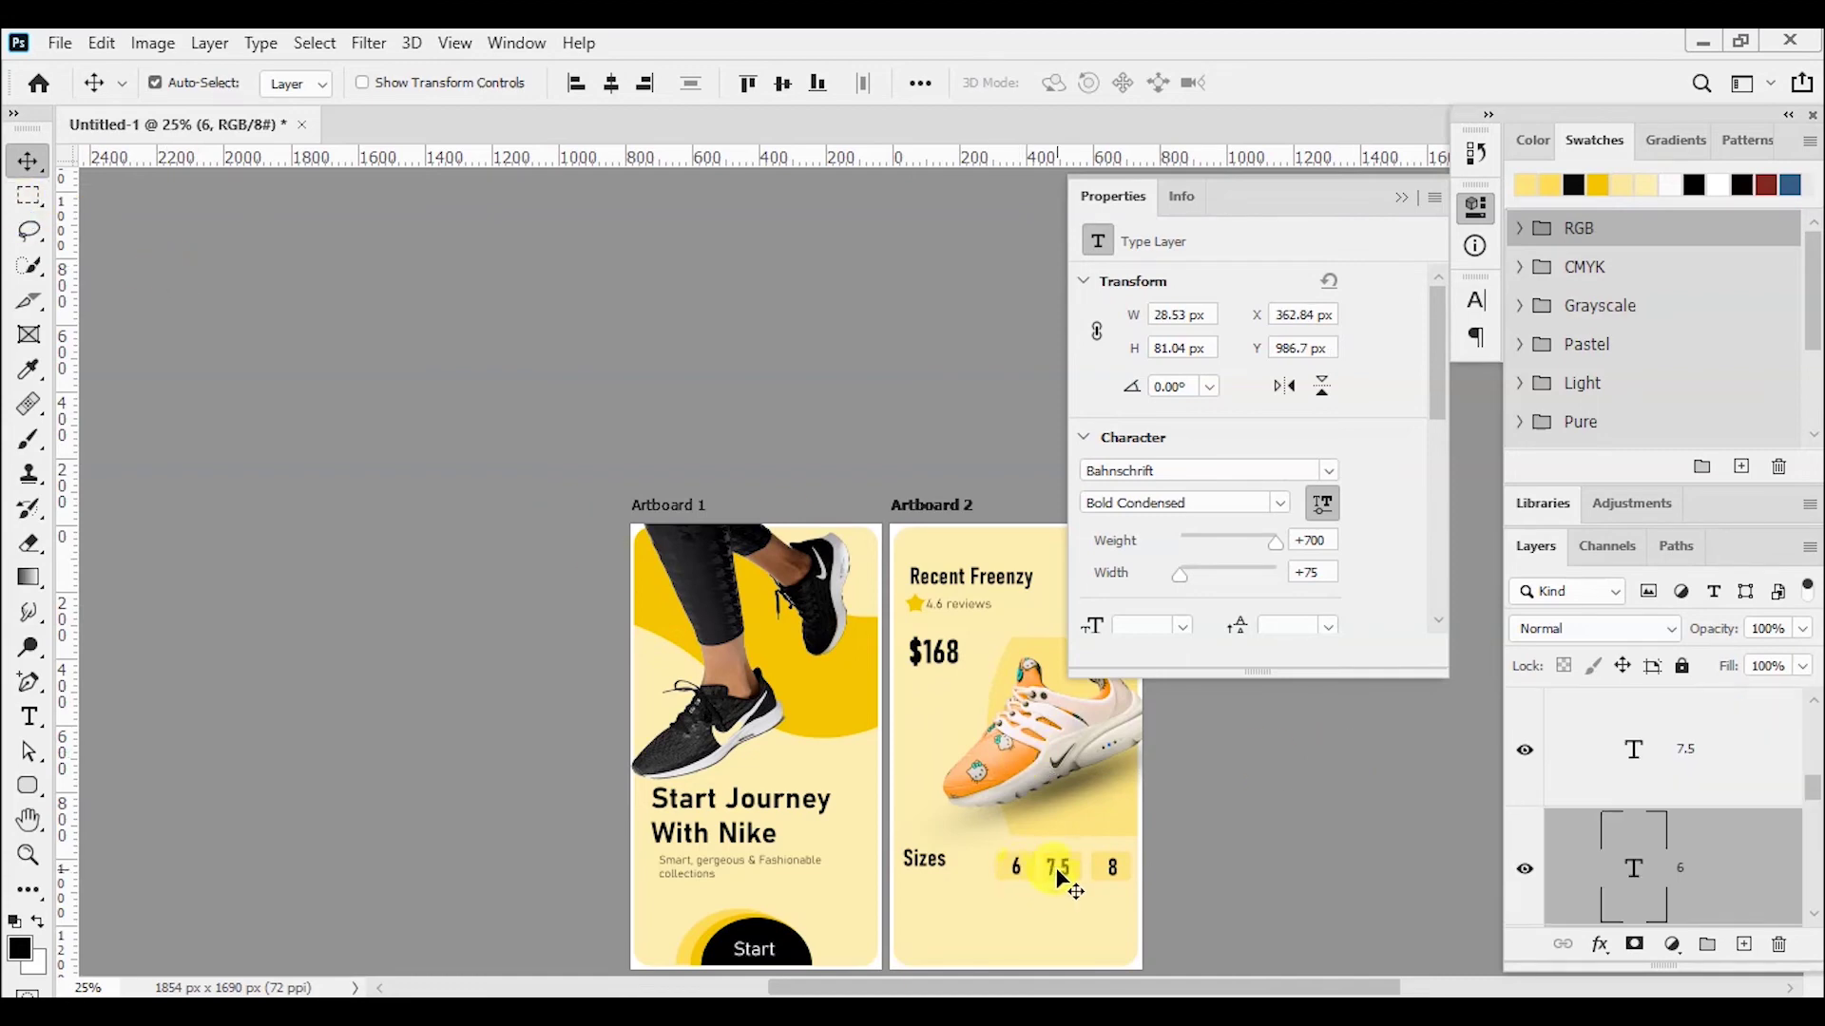
click(1113, 876)
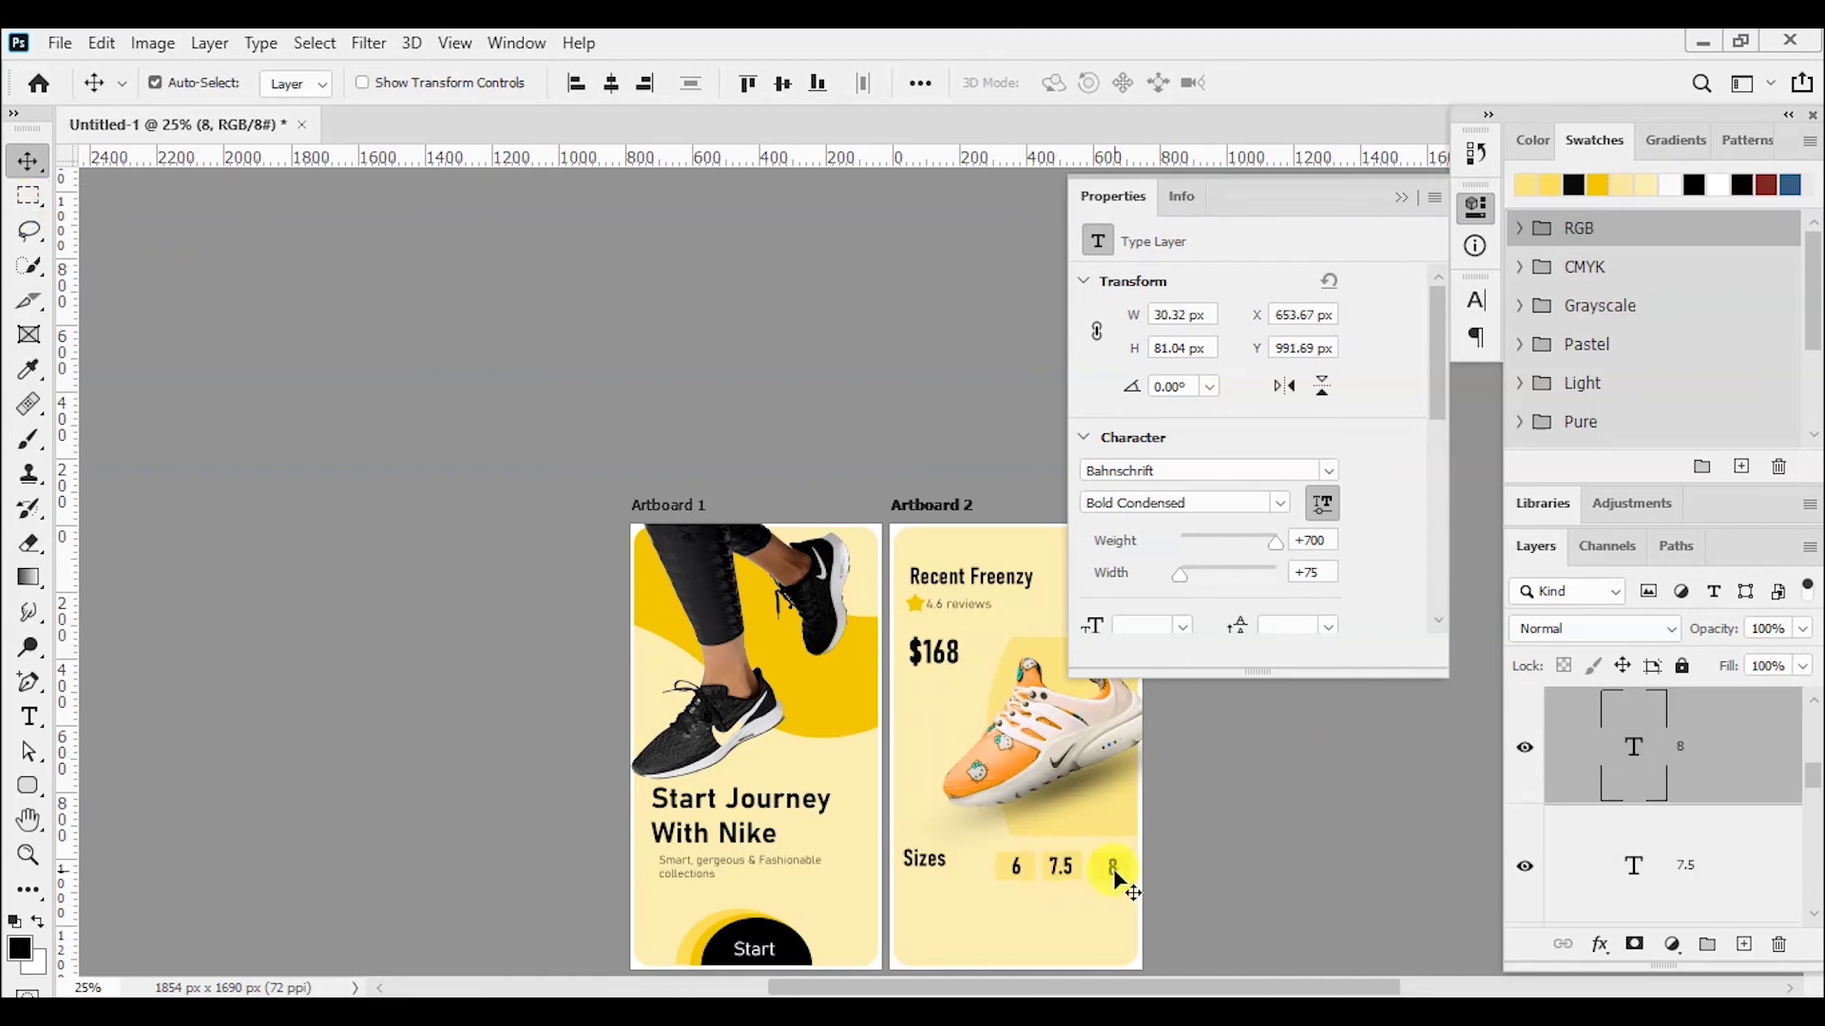
click(27, 785)
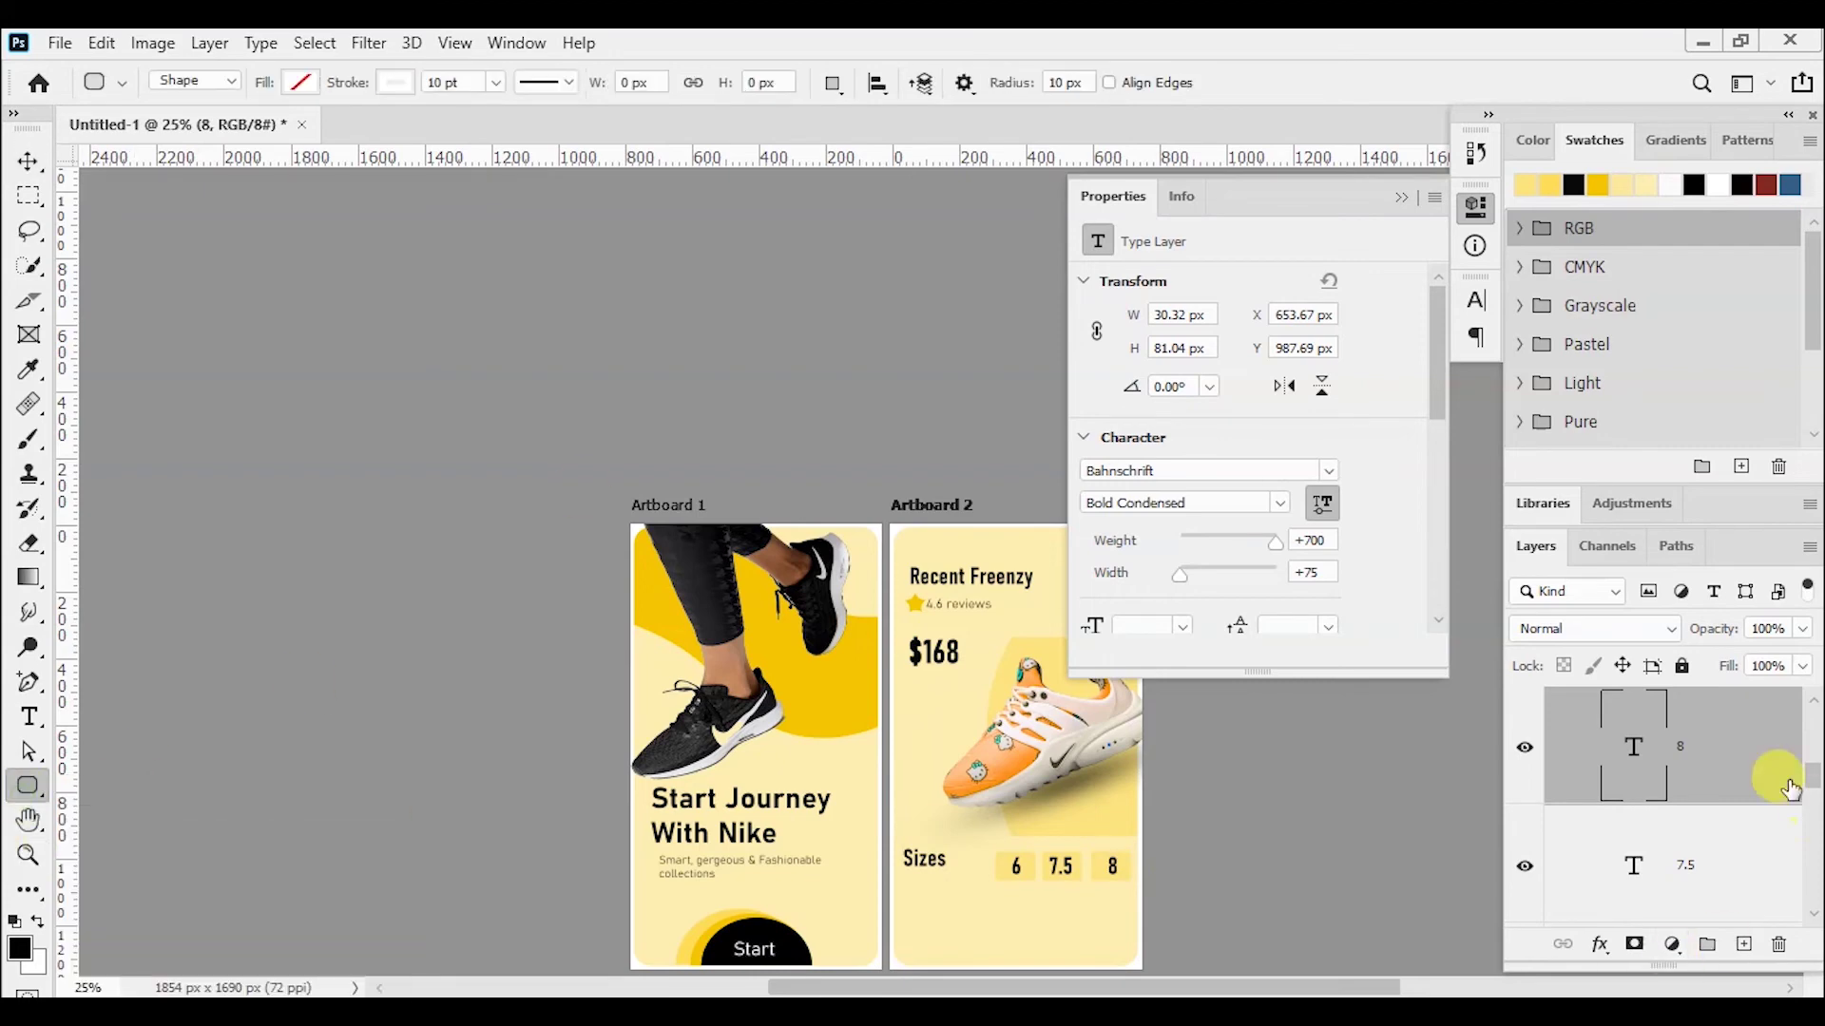
- Change the 7.5 box's rounded rectangle fill to a darker yellow
scroll(1811, 823, up, 2)
scroll(1811, 823, down, 2)
click(1722, 819)
click(1098, 365)
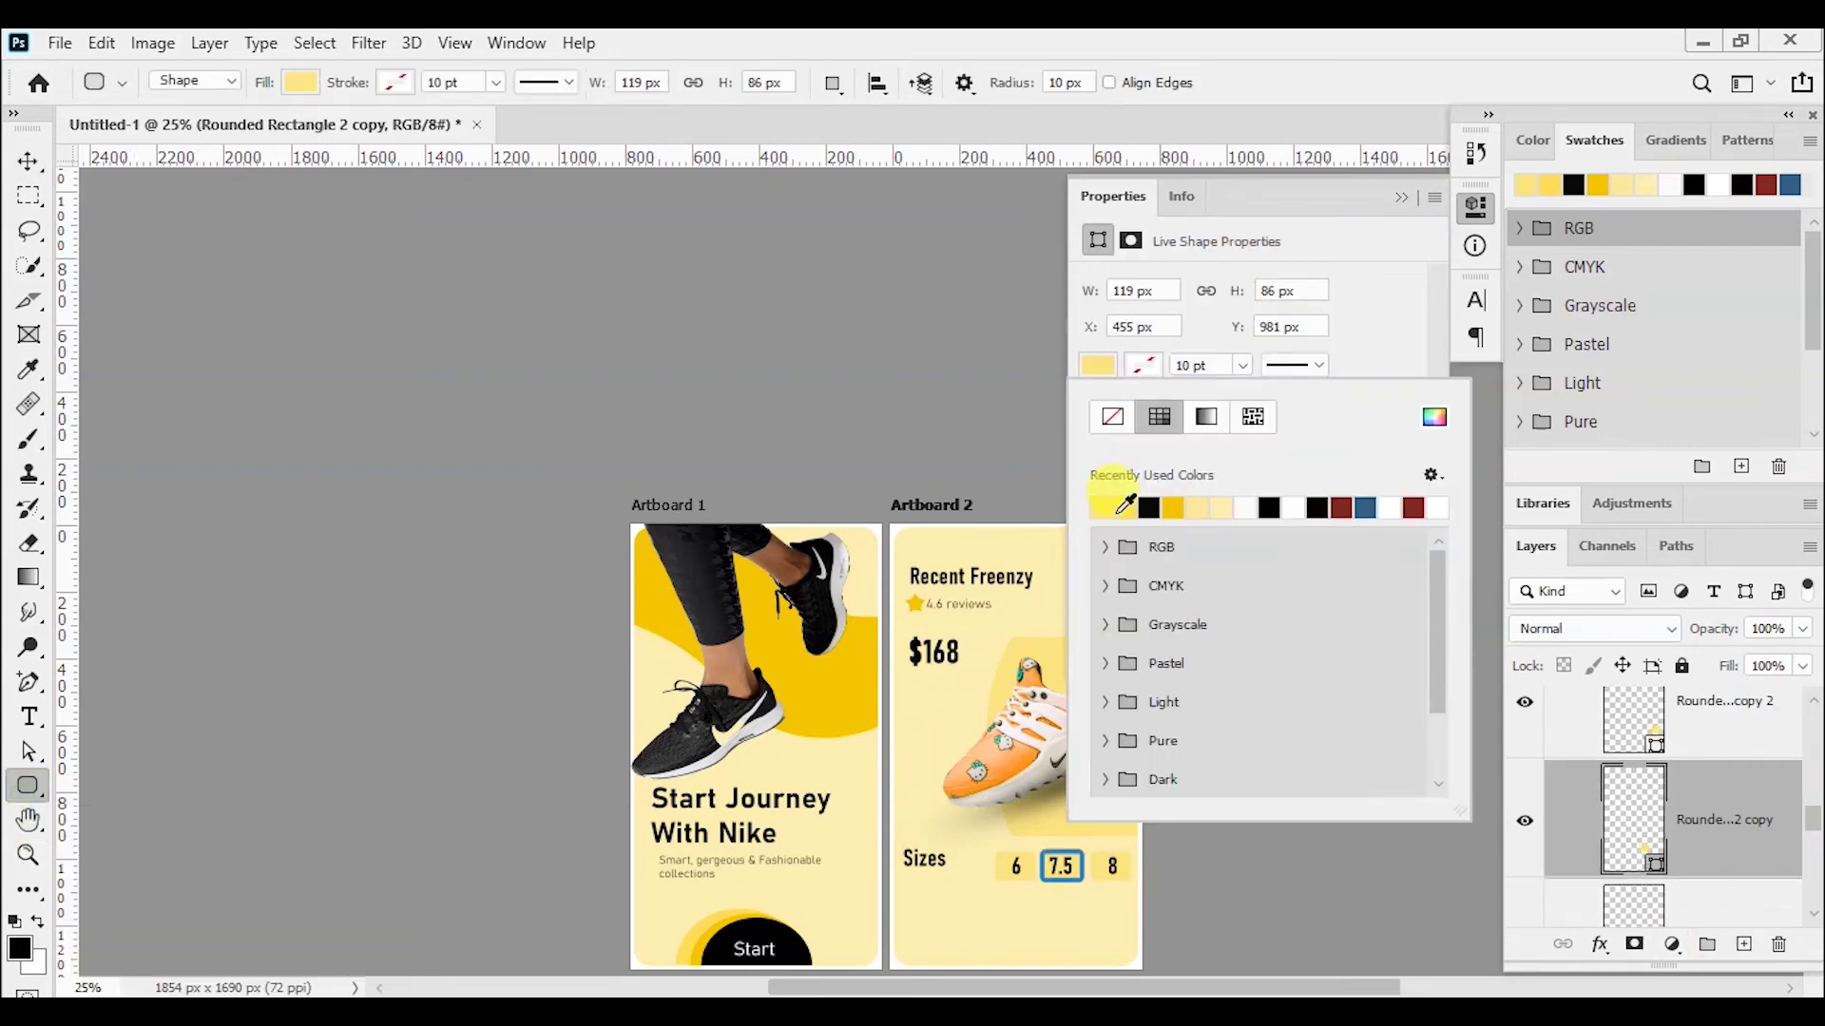
key(v)
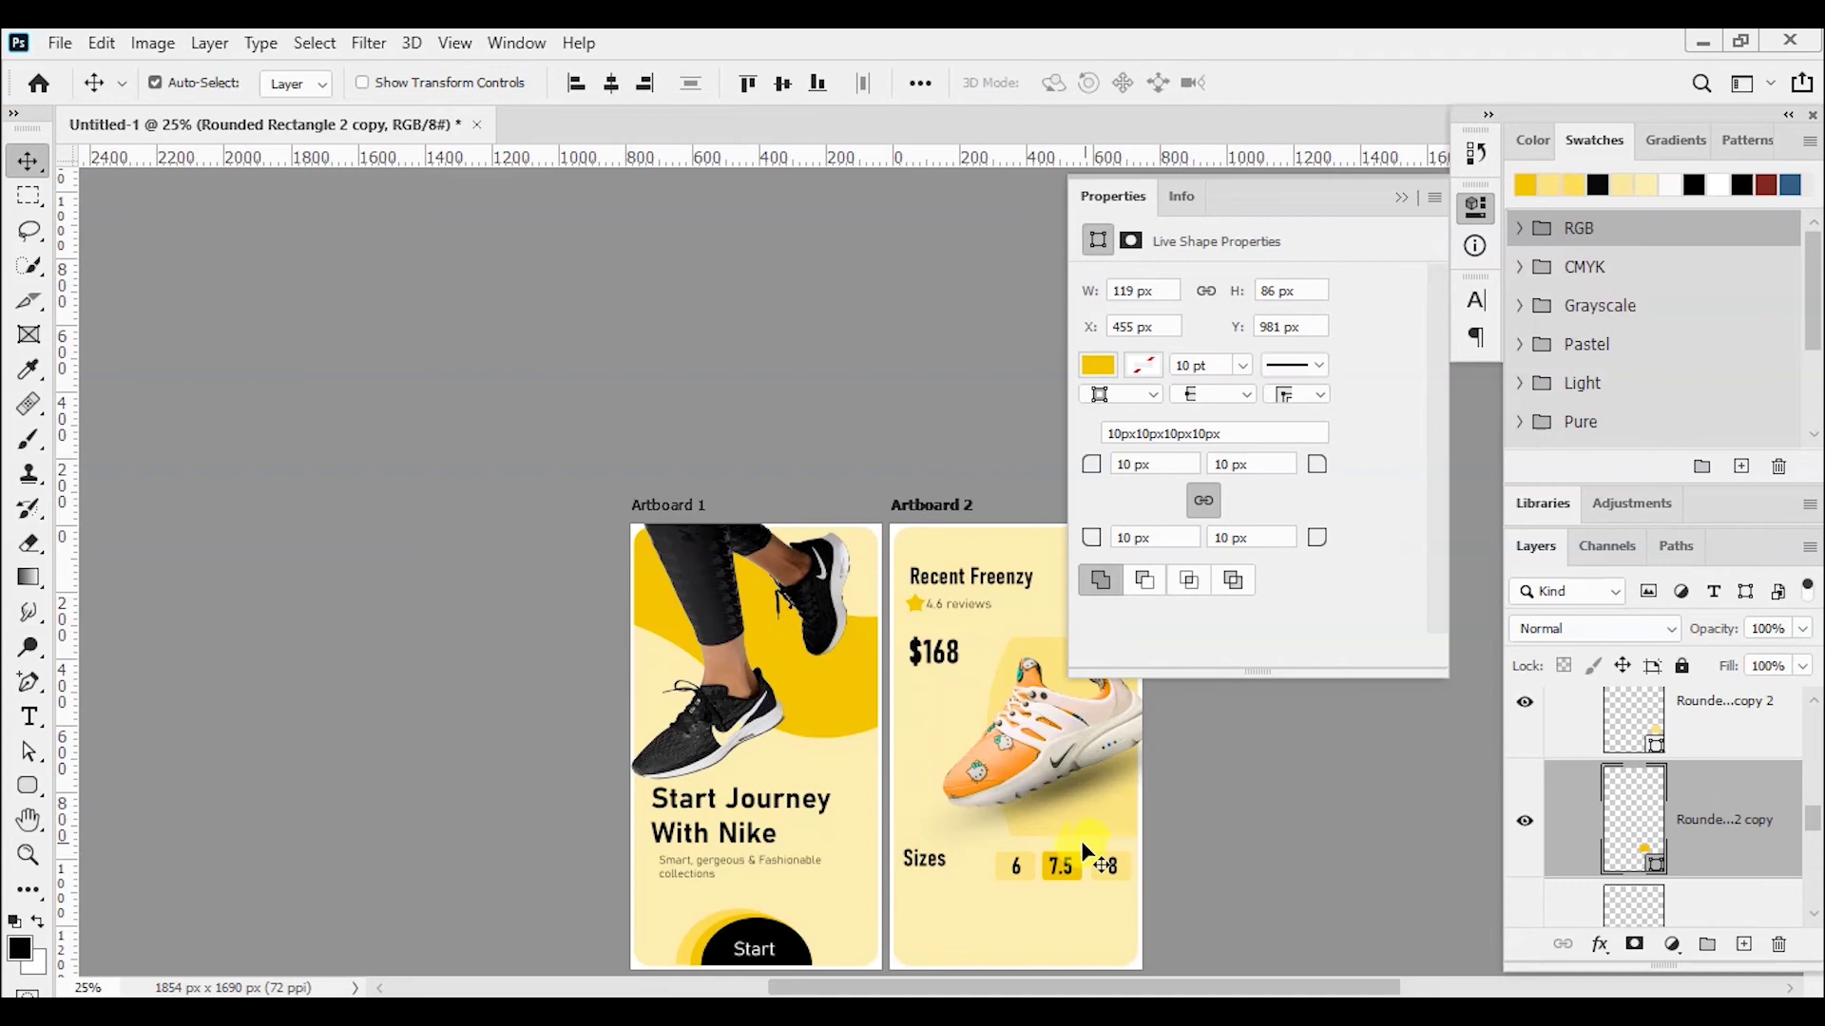
click(1068, 872)
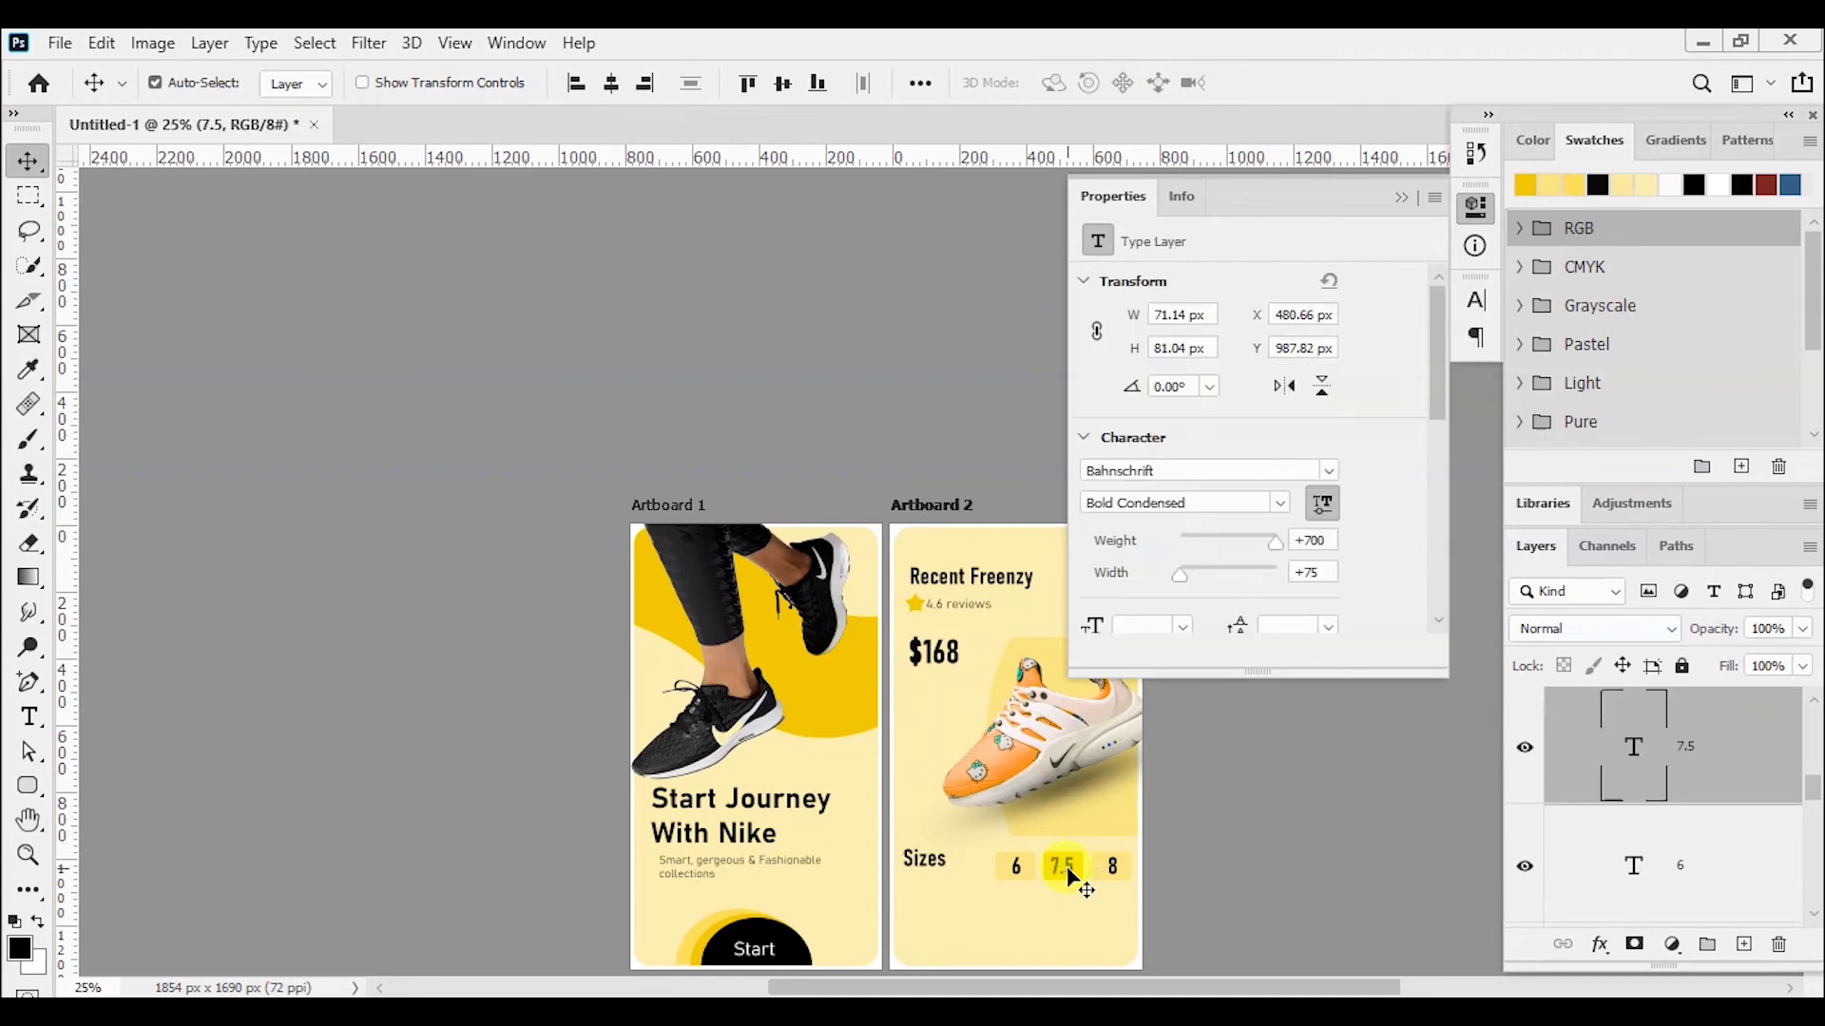
click(739, 705)
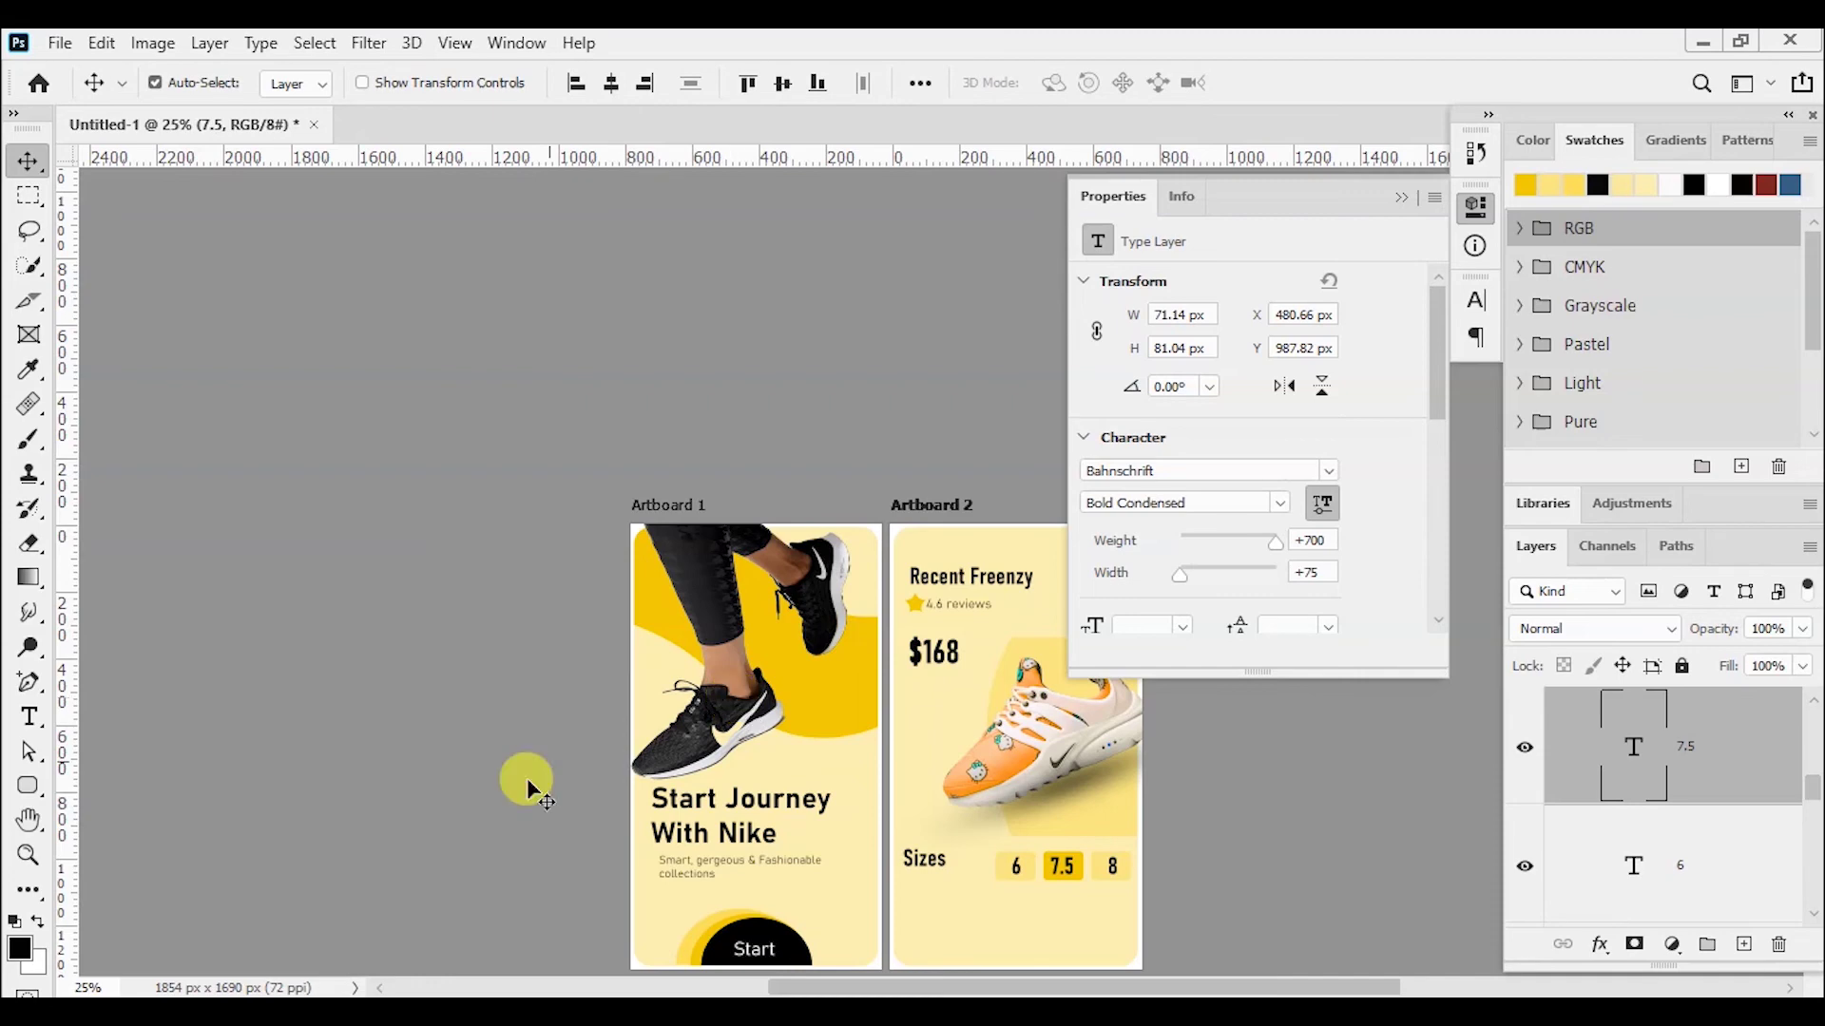
click(1400, 197)
click(26, 787)
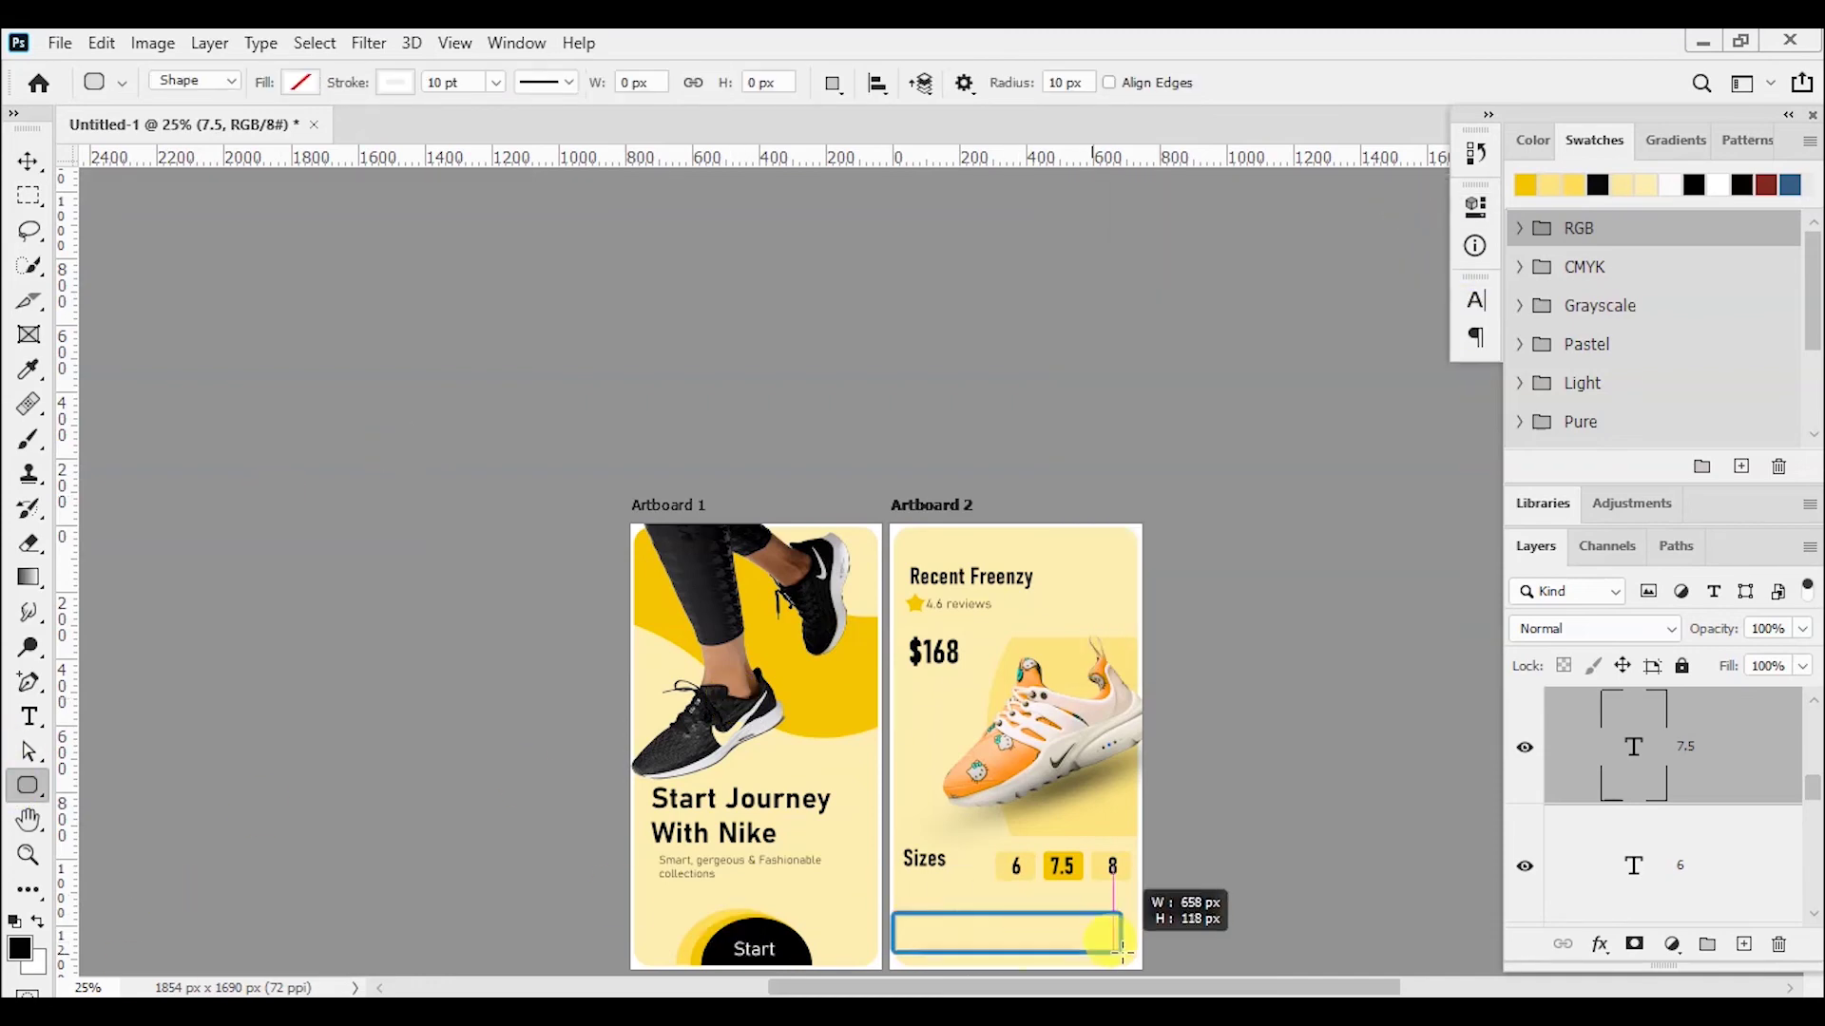
- Draw a wide rounded rectangle below the size boxes with black fill and no outline
drag(893, 912, 1126, 953)
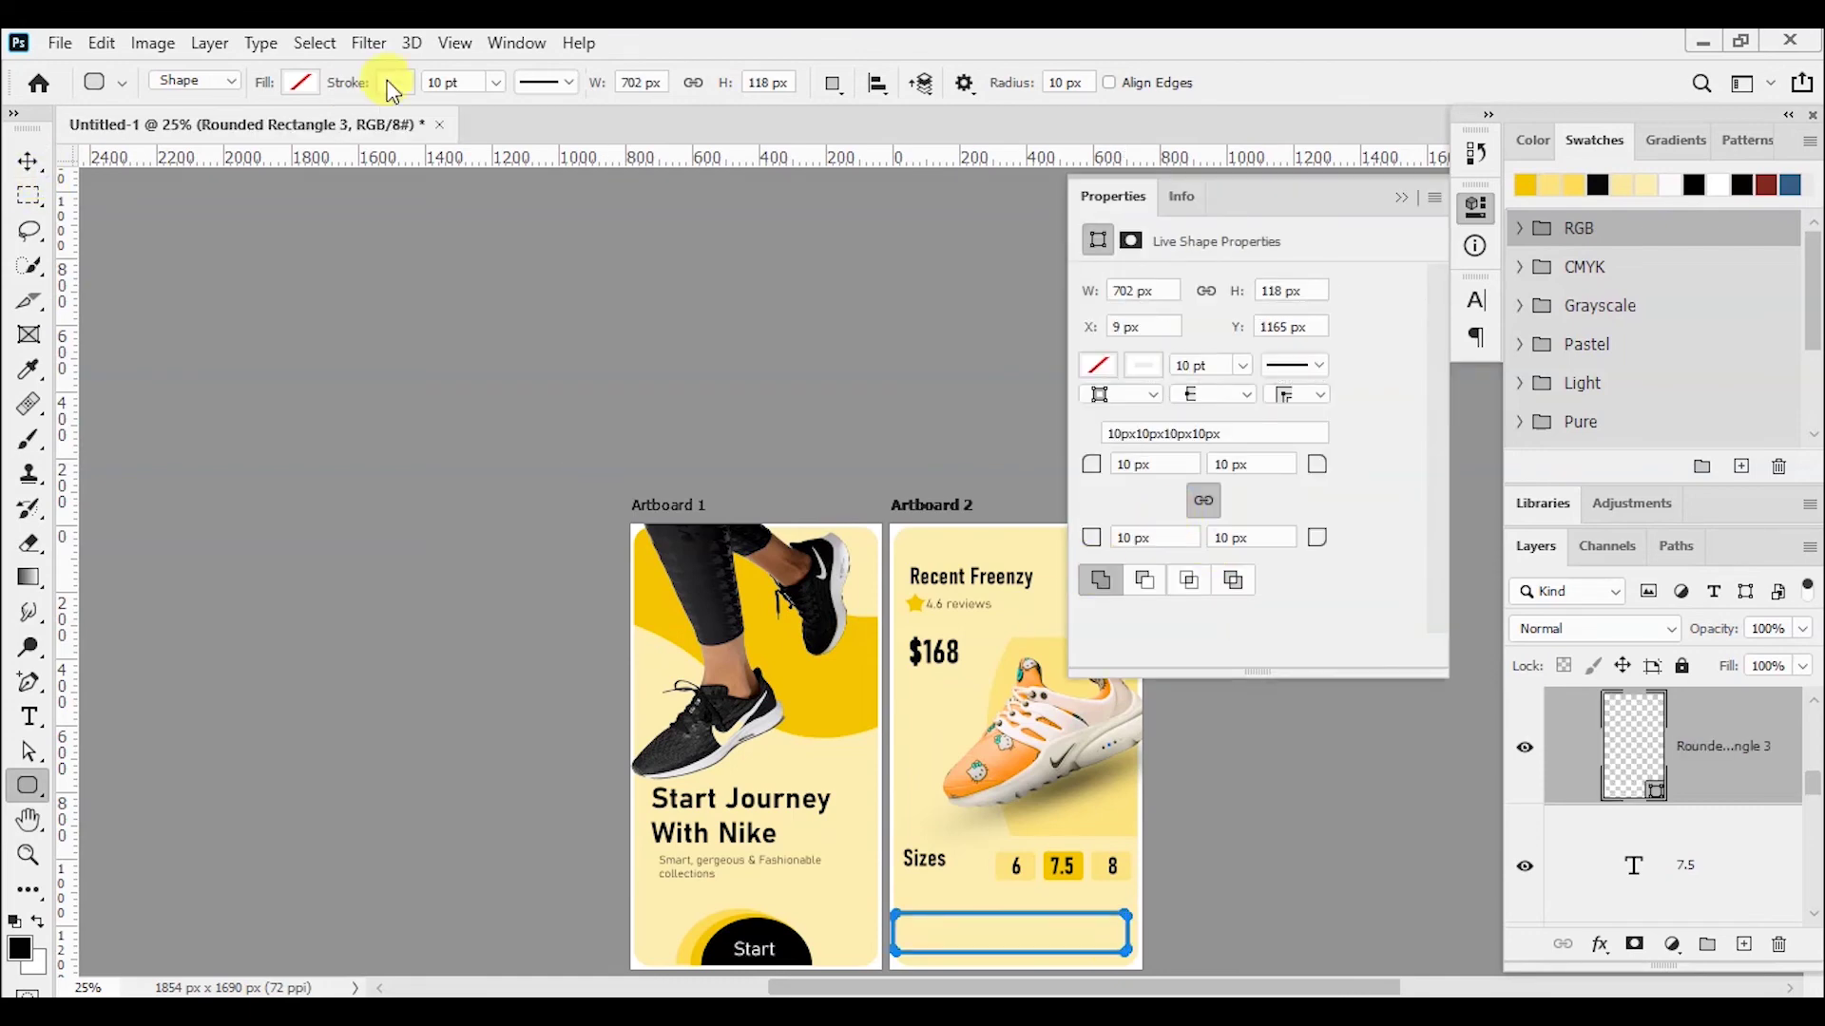
click(300, 82)
click(295, 214)
click(29, 162)
click(27, 786)
click(385, 83)
click(237, 136)
- Nudge the black rectangle right and down, then undo it
key(v)
key(Right)
key(Right)
key(Right)
key(Down)
key(Down)
key(Down)
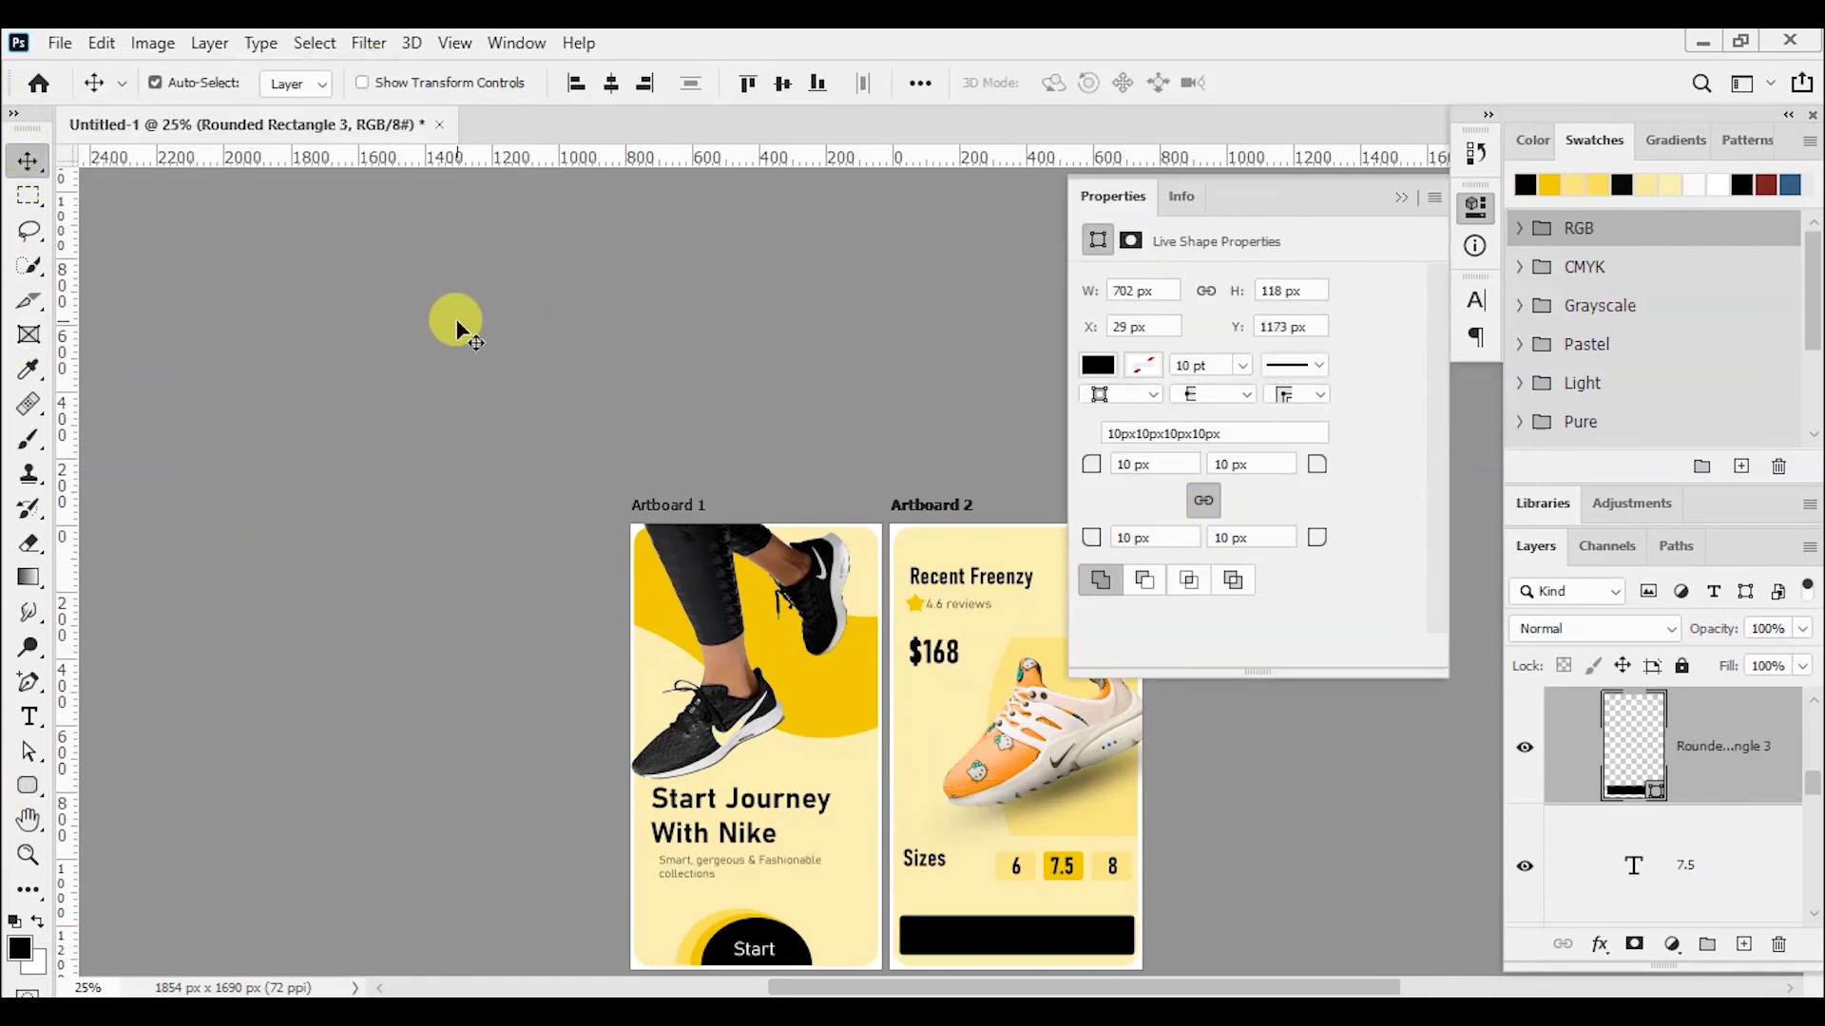
key(ctrl+z)
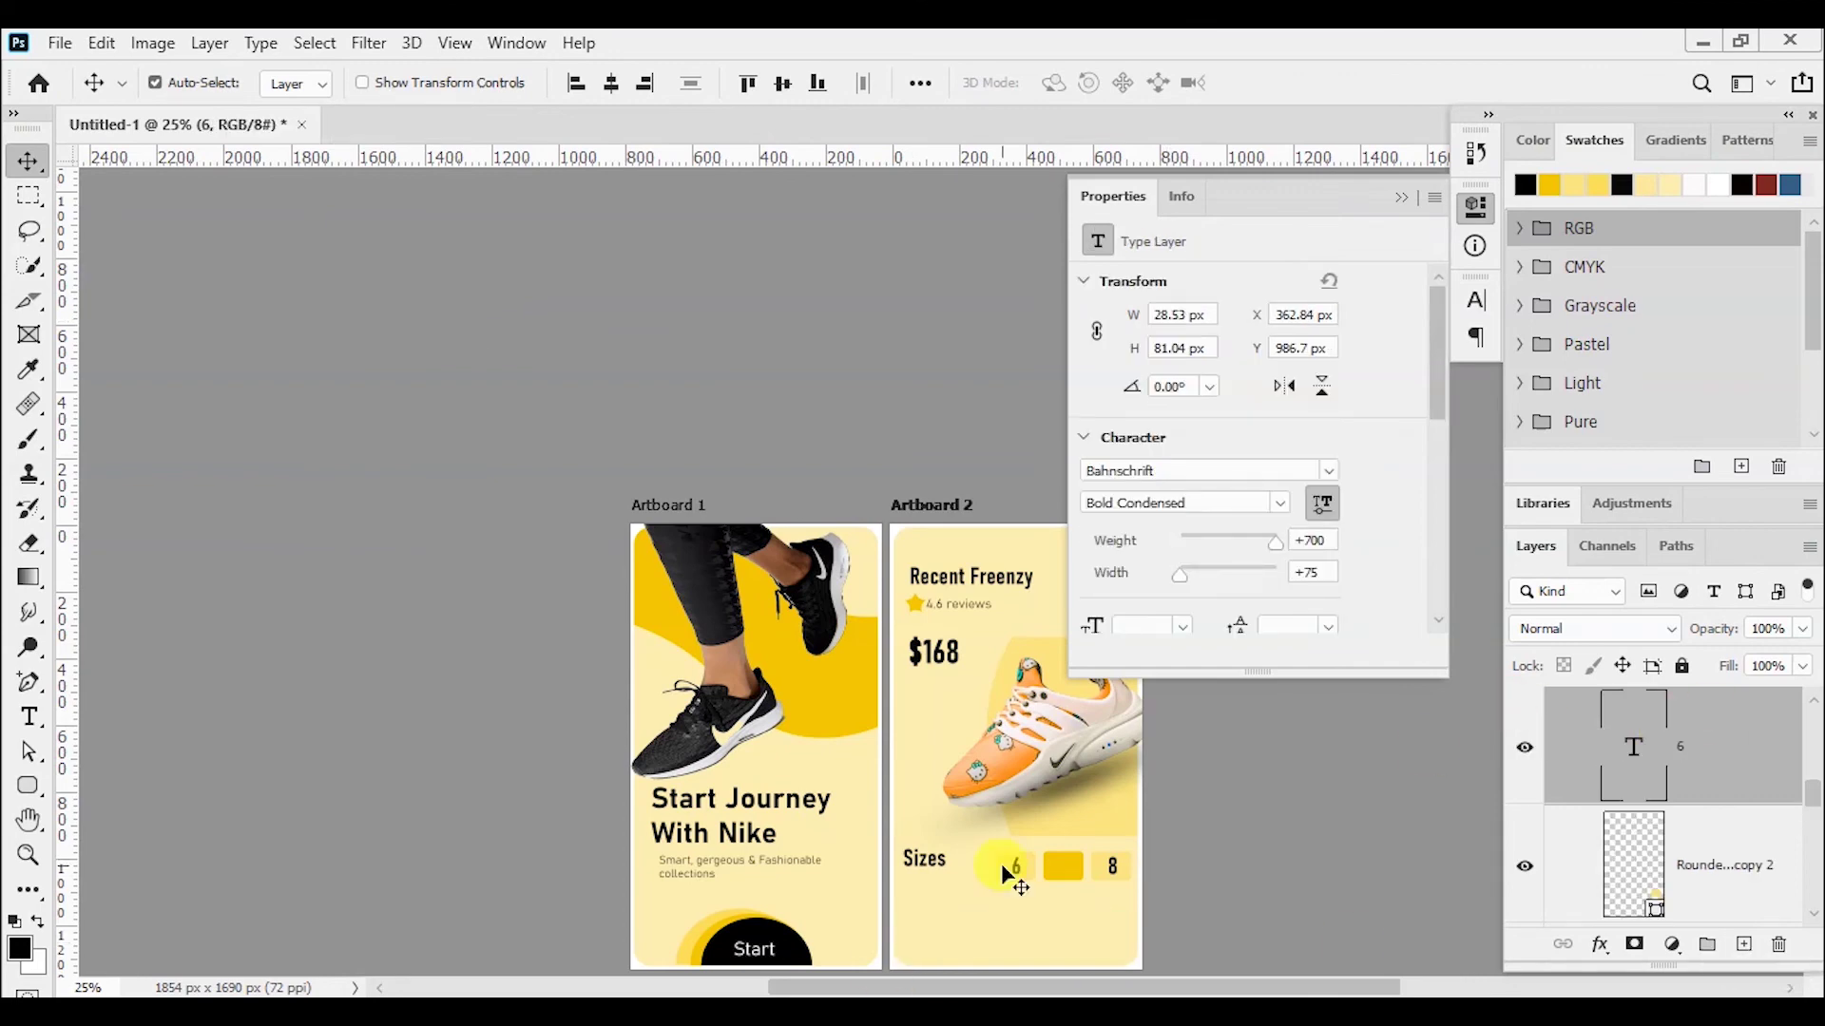
- Redraw a narrower rounded rectangle below the sizes with a 21 px corner radius
key(u)
drag(944, 913, 1119, 953)
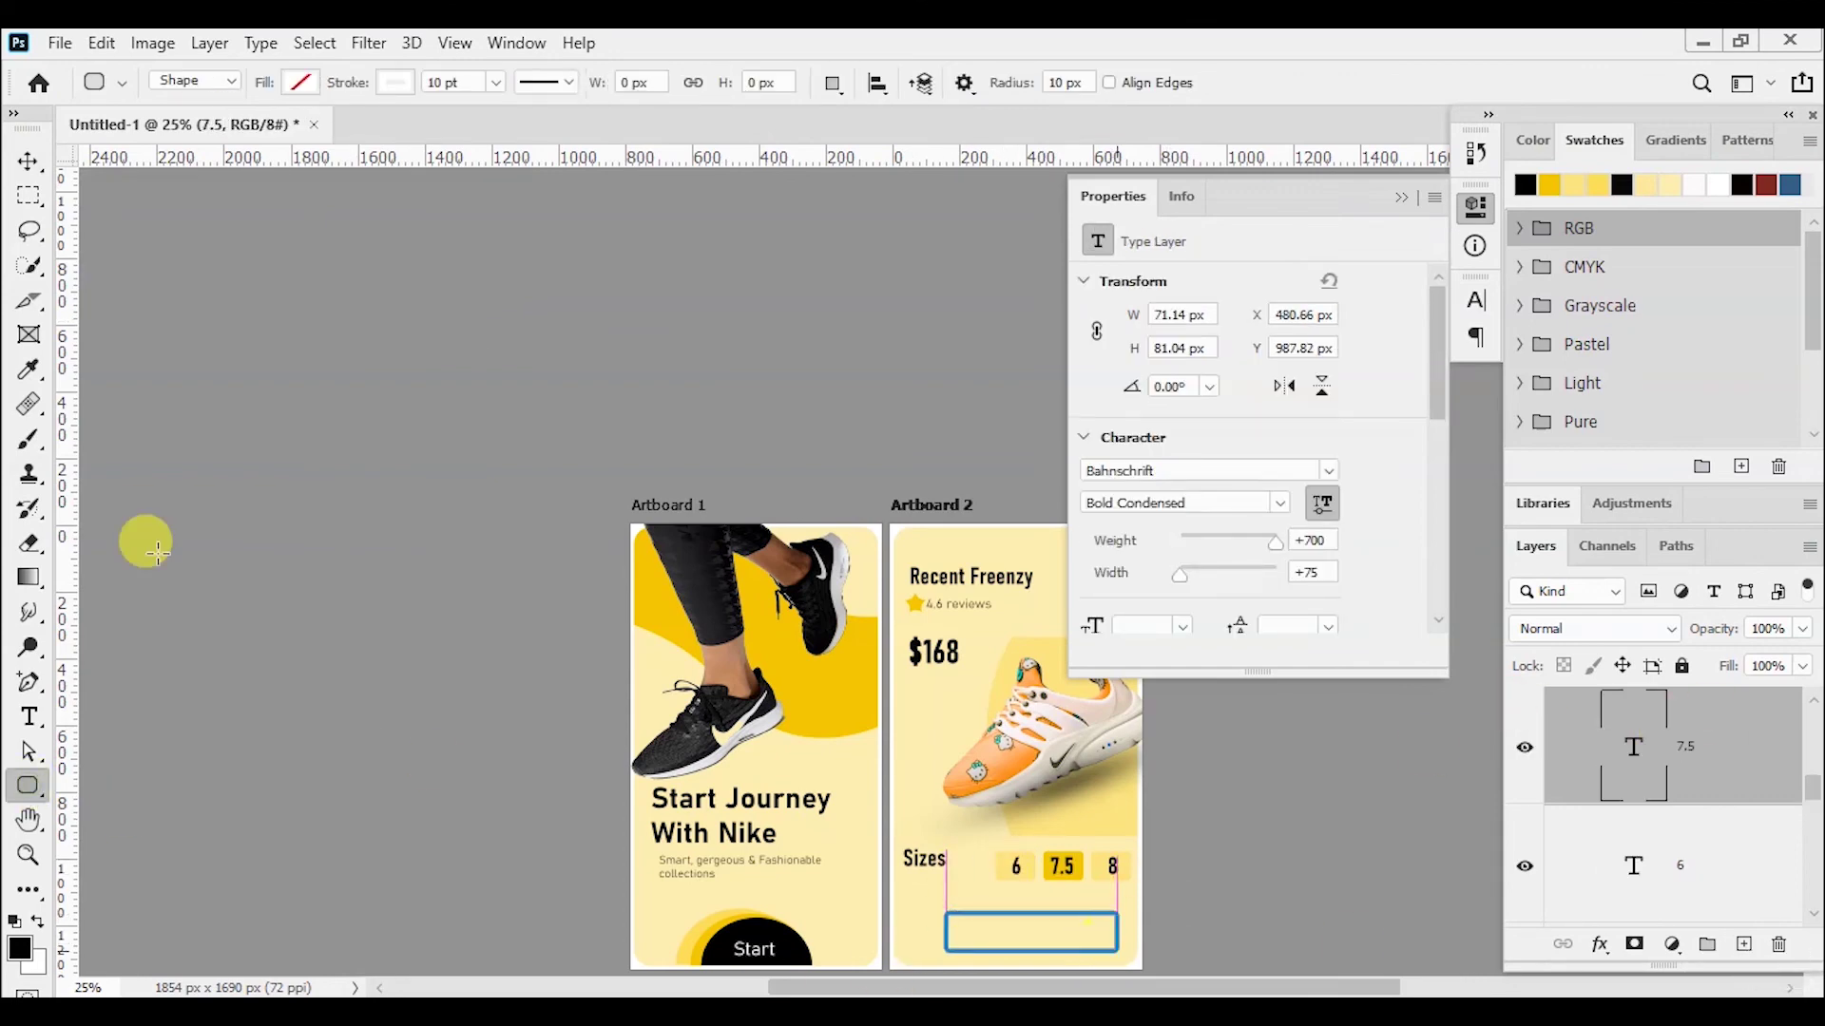
drag(1091, 464, 1113, 464)
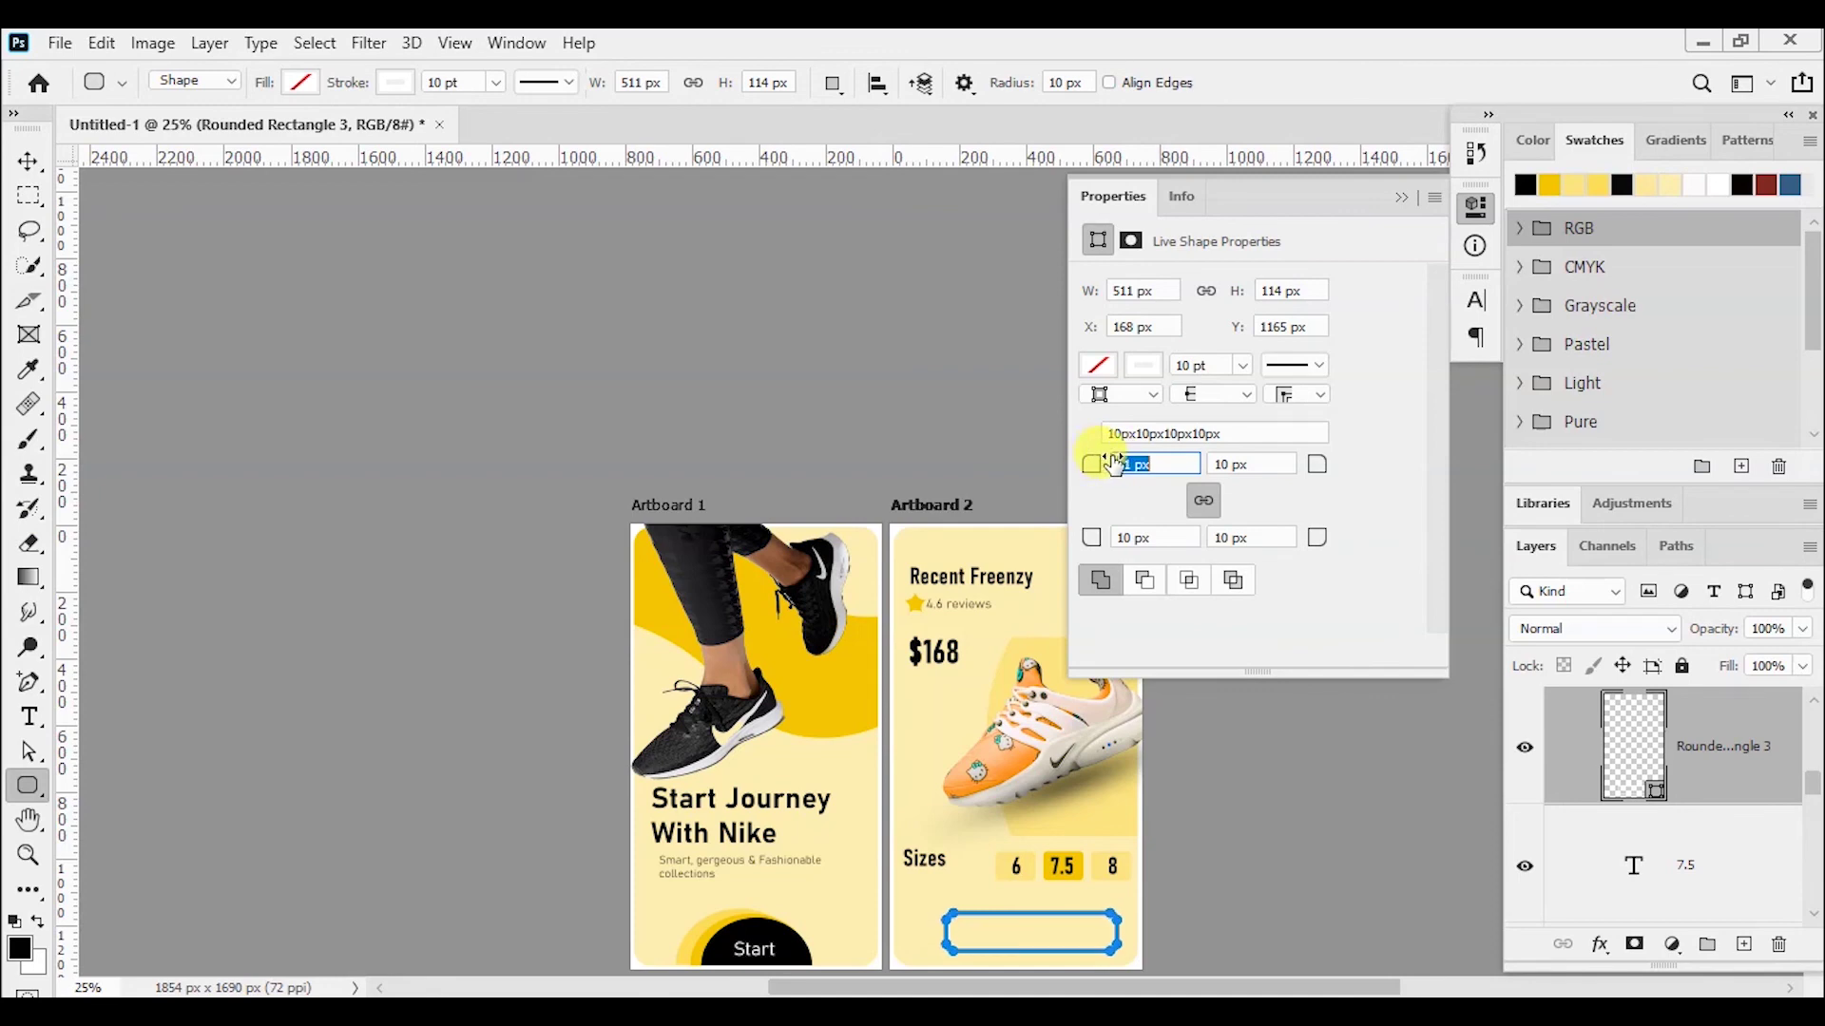
click(27, 161)
click(533, 427)
- Set black as the rounded rectangle's fill colour and select its layer
click(28, 785)
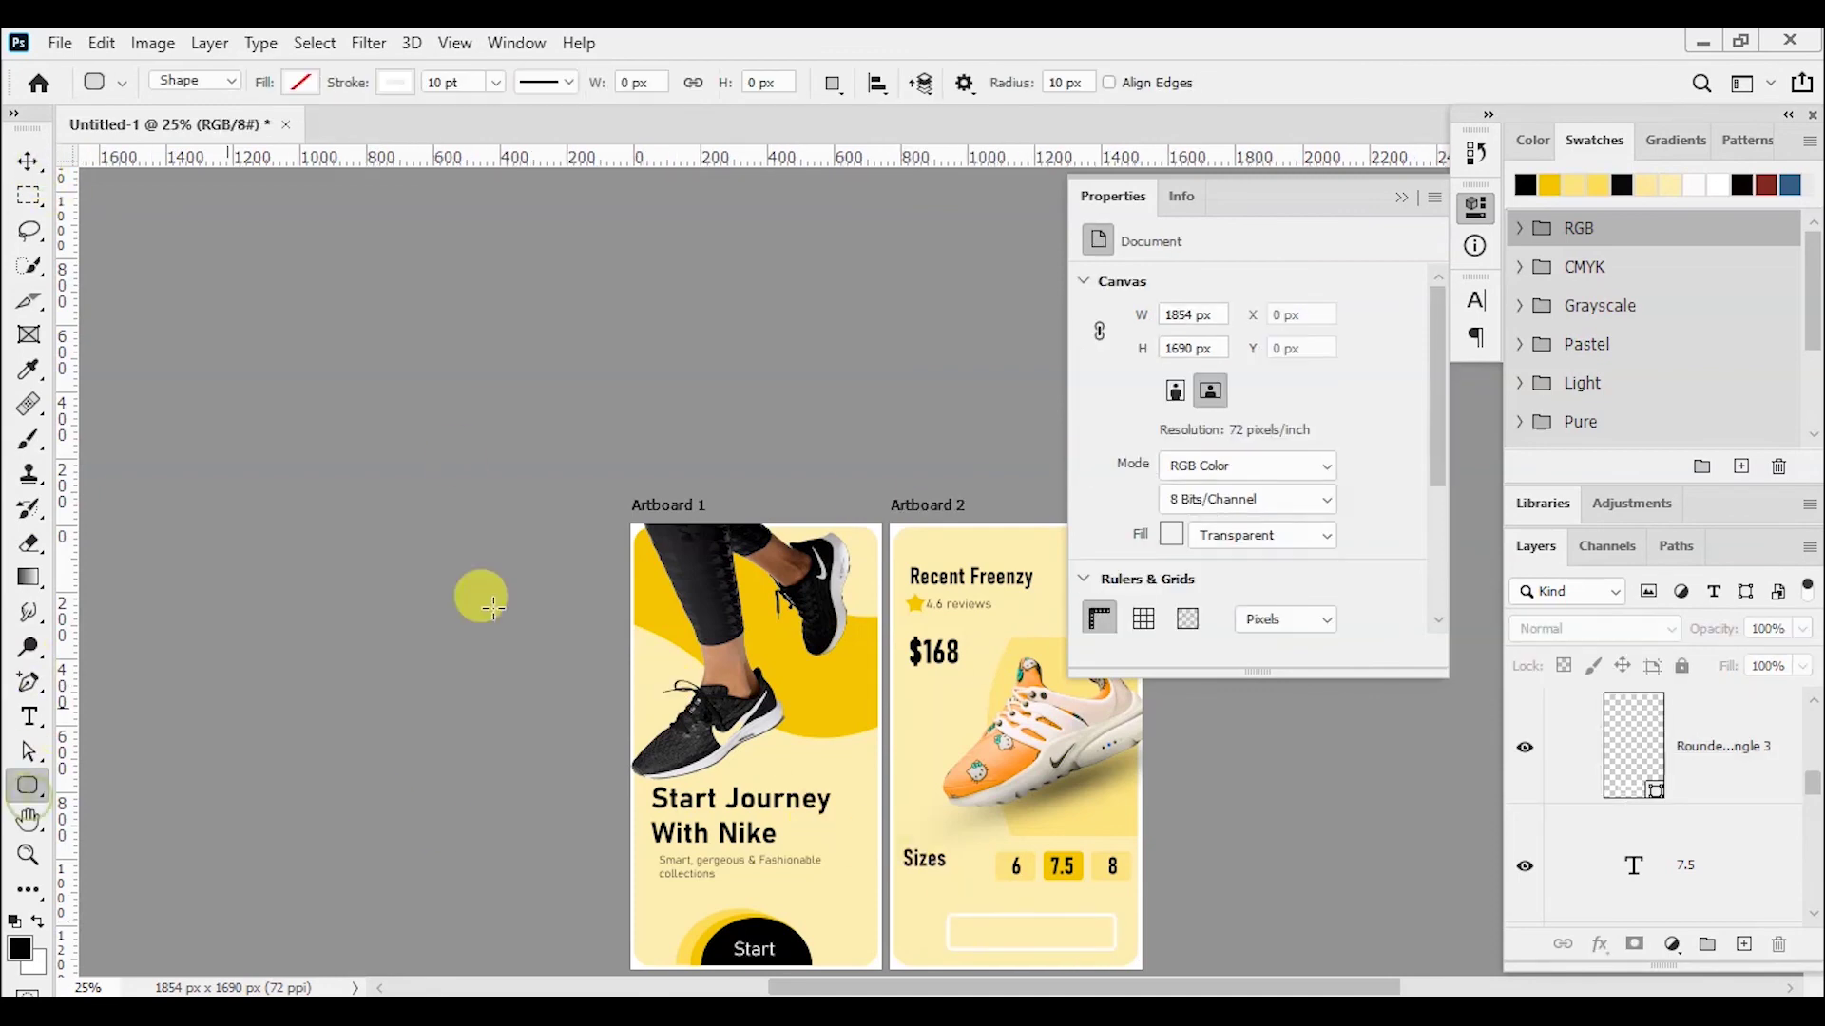
click(297, 83)
click(132, 223)
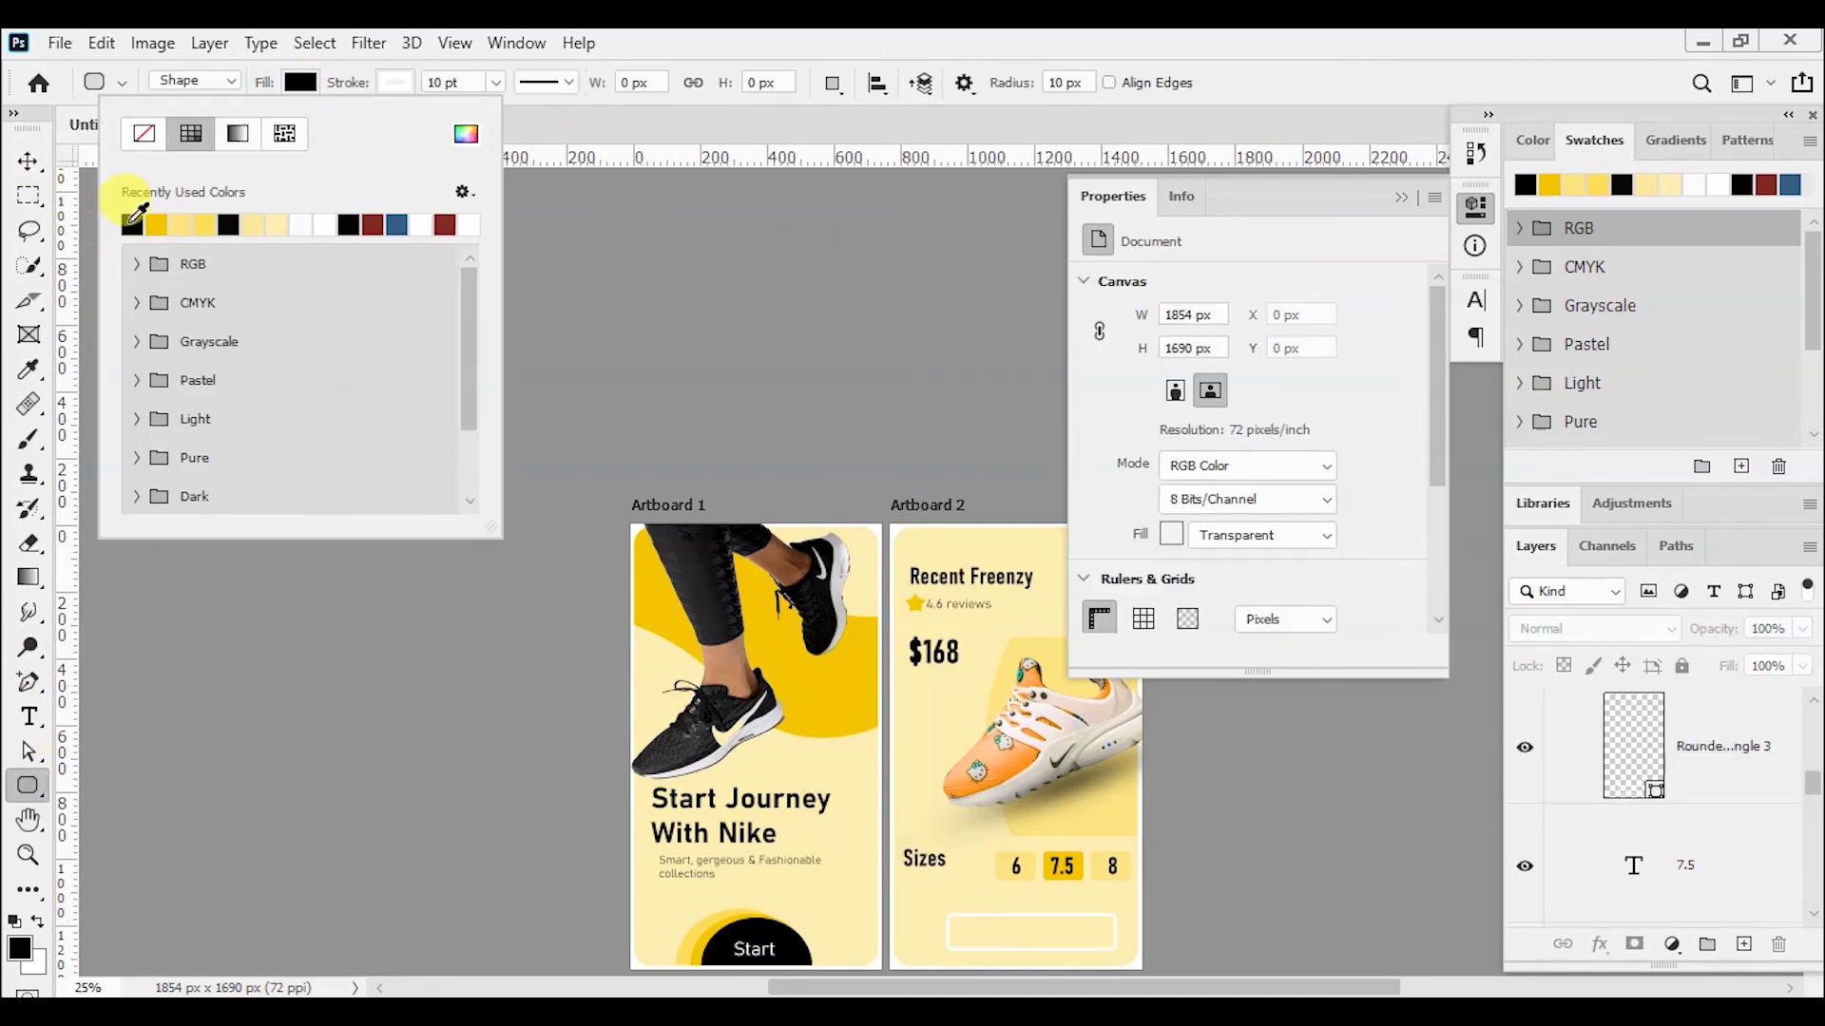
click(27, 161)
click(1751, 750)
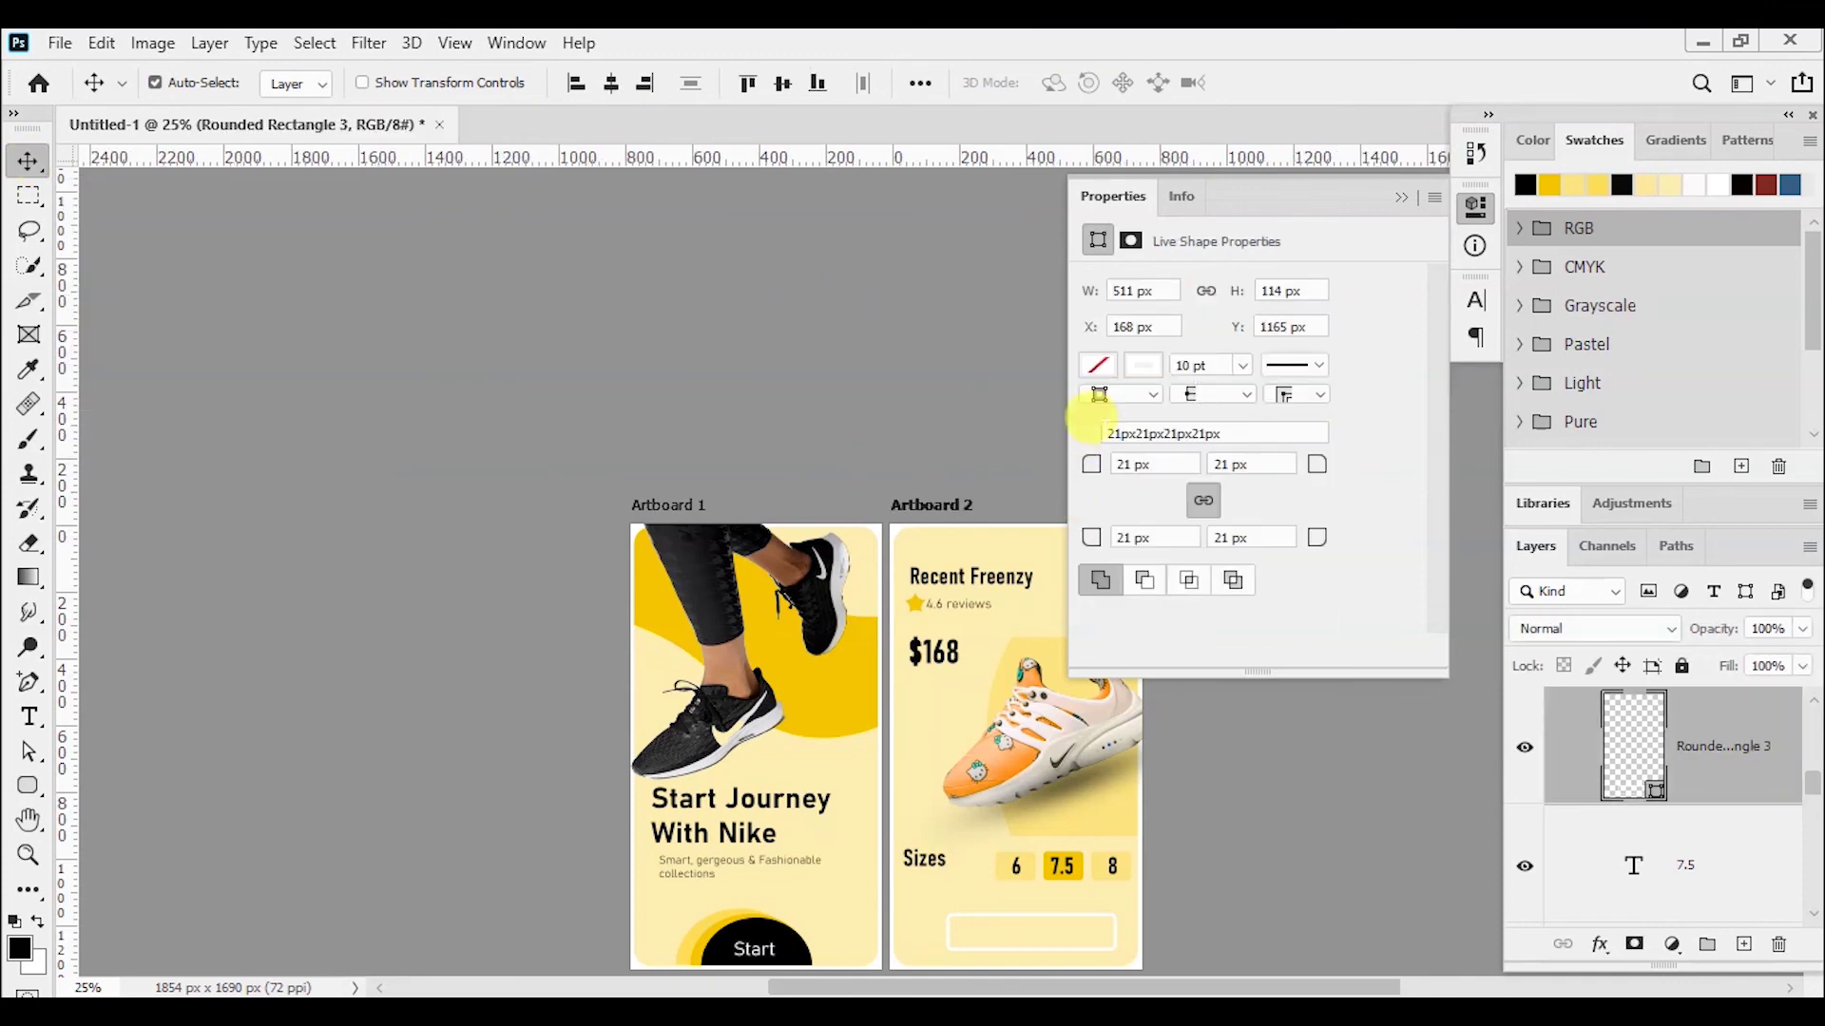
- Fill the button shape solid black with no outline and nudge it slightly down
click(1097, 365)
click(1159, 416)
click(1112, 417)
click(606, 334)
key(Down)
key(Down)
key(Down)
click(28, 717)
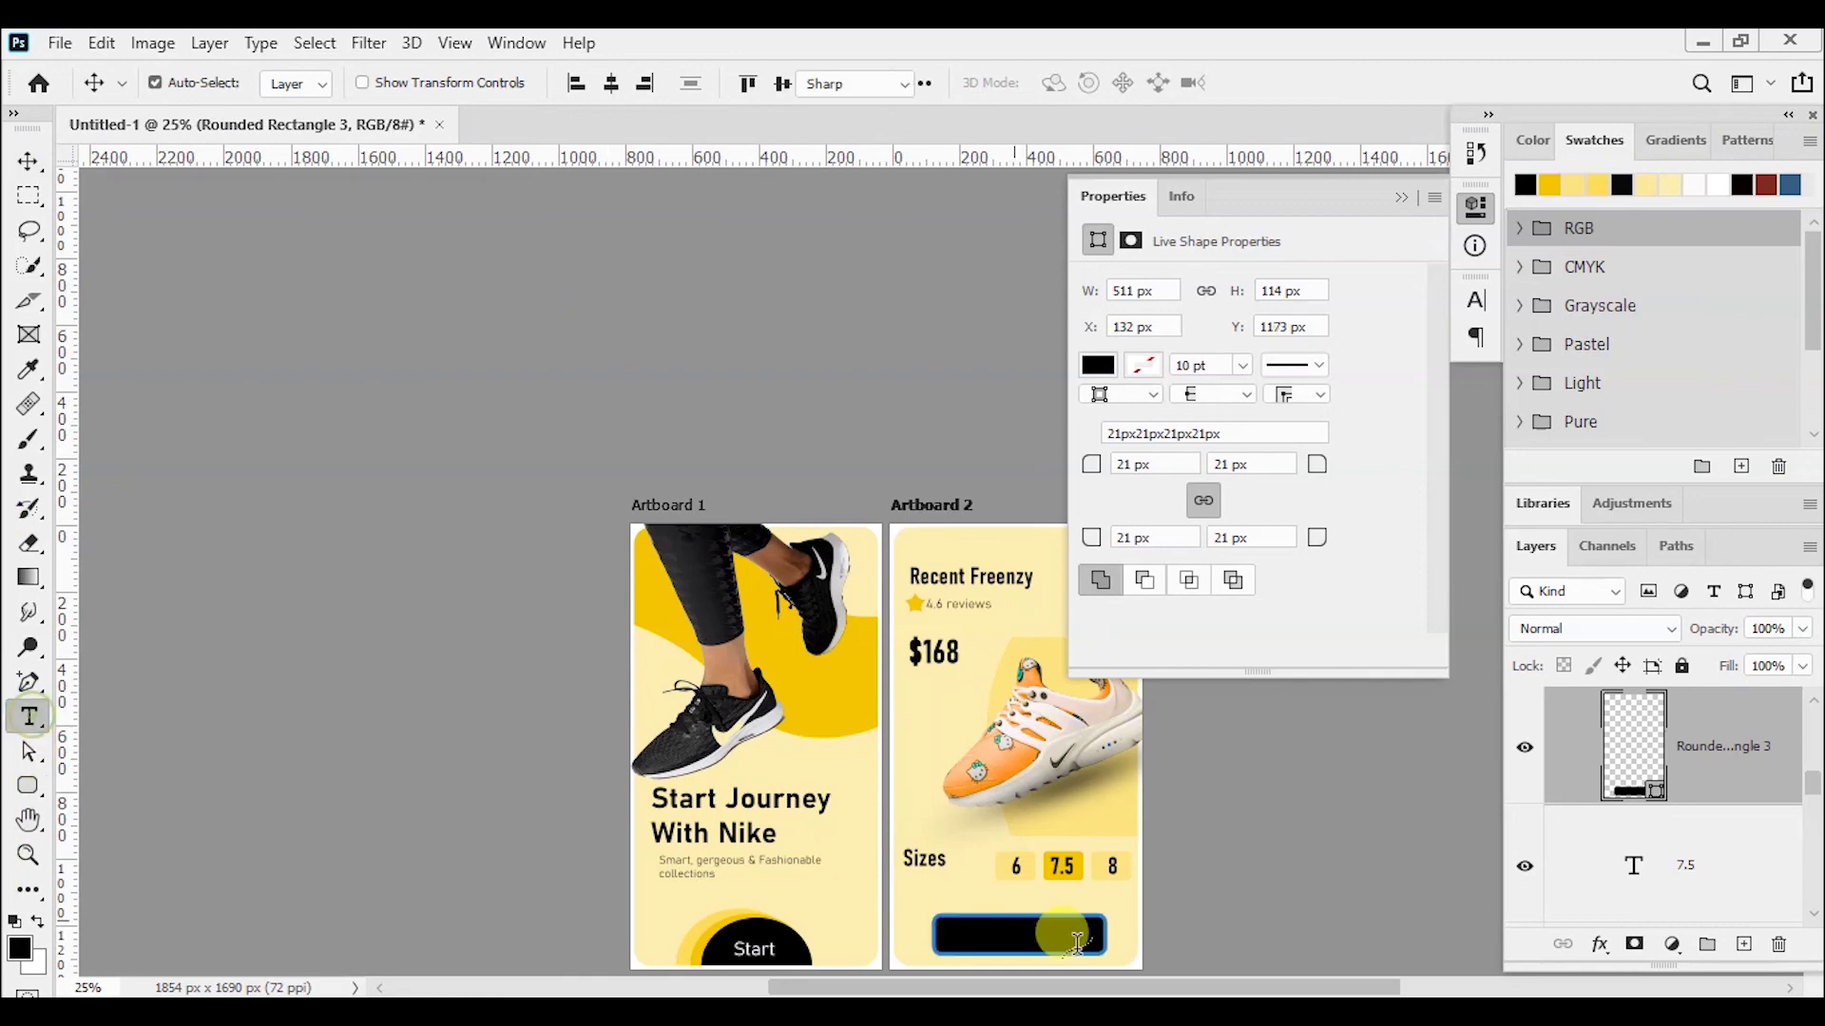
- Add the text 'Add to Cart' on Artboard 2 coloured white (ffffff)
click(937, 896)
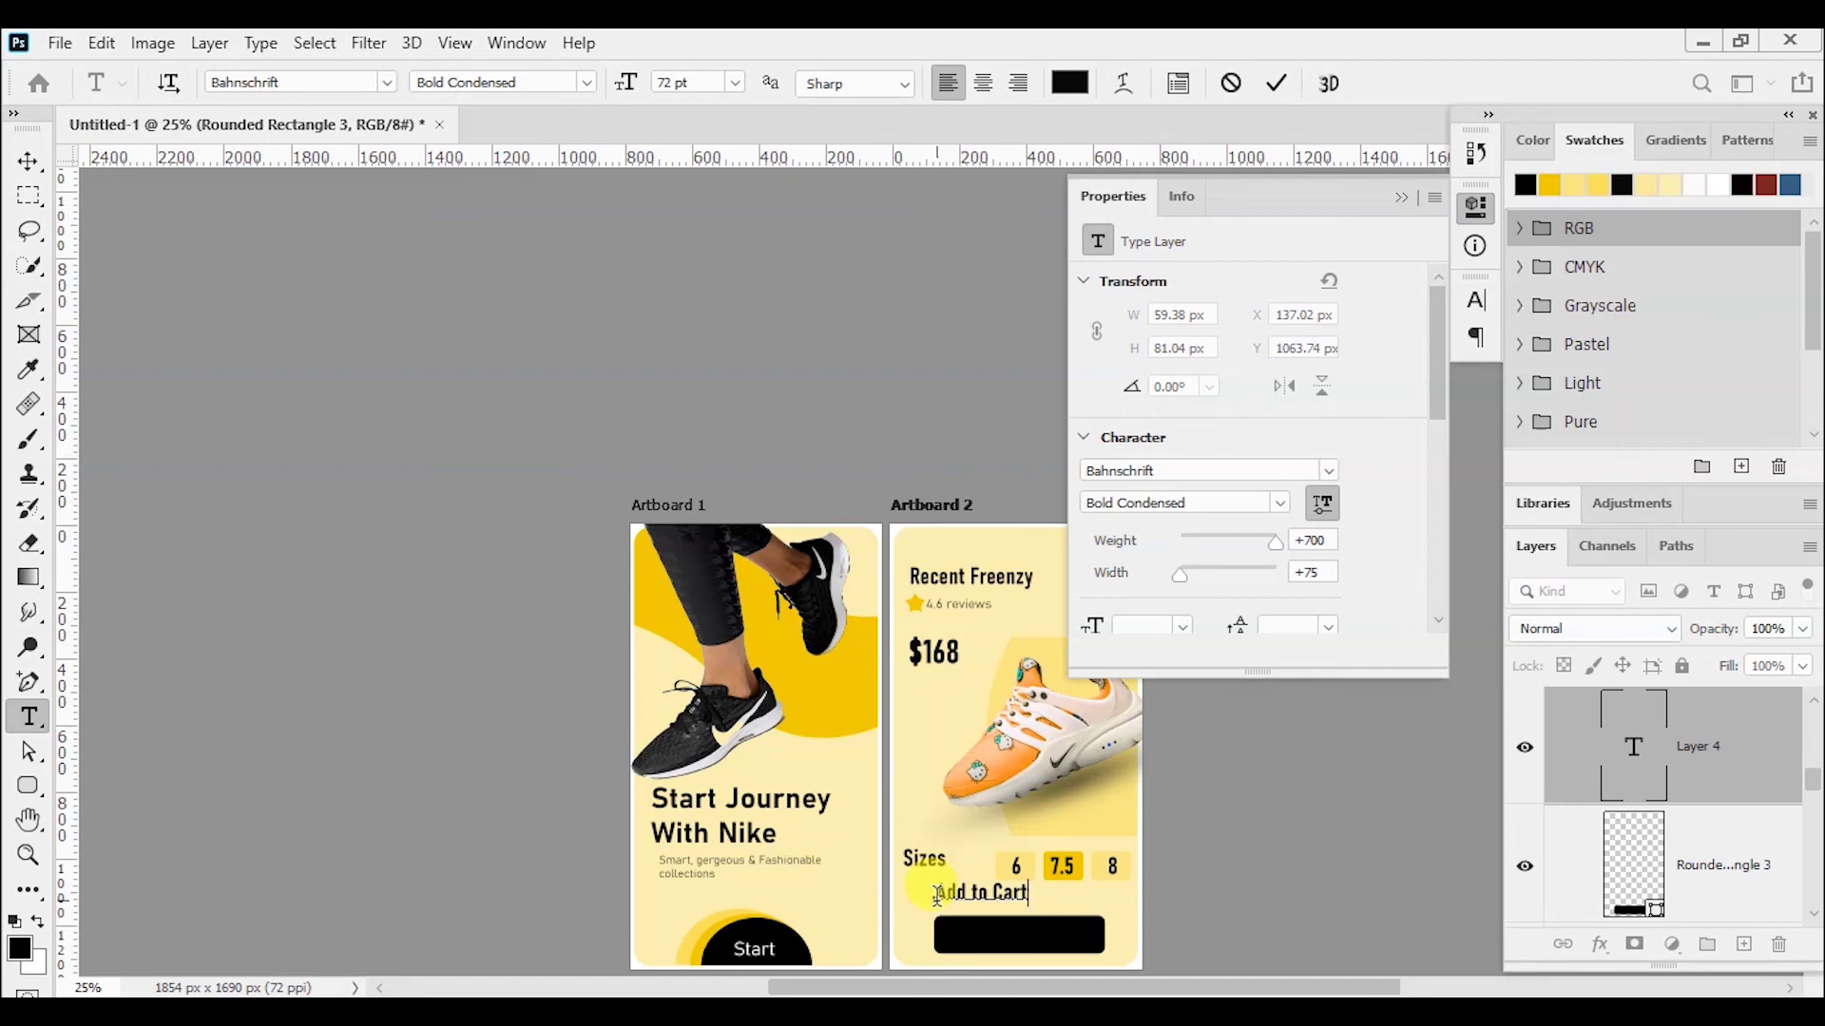
key(ctrl+a)
click(1070, 82)
text(ffffff)
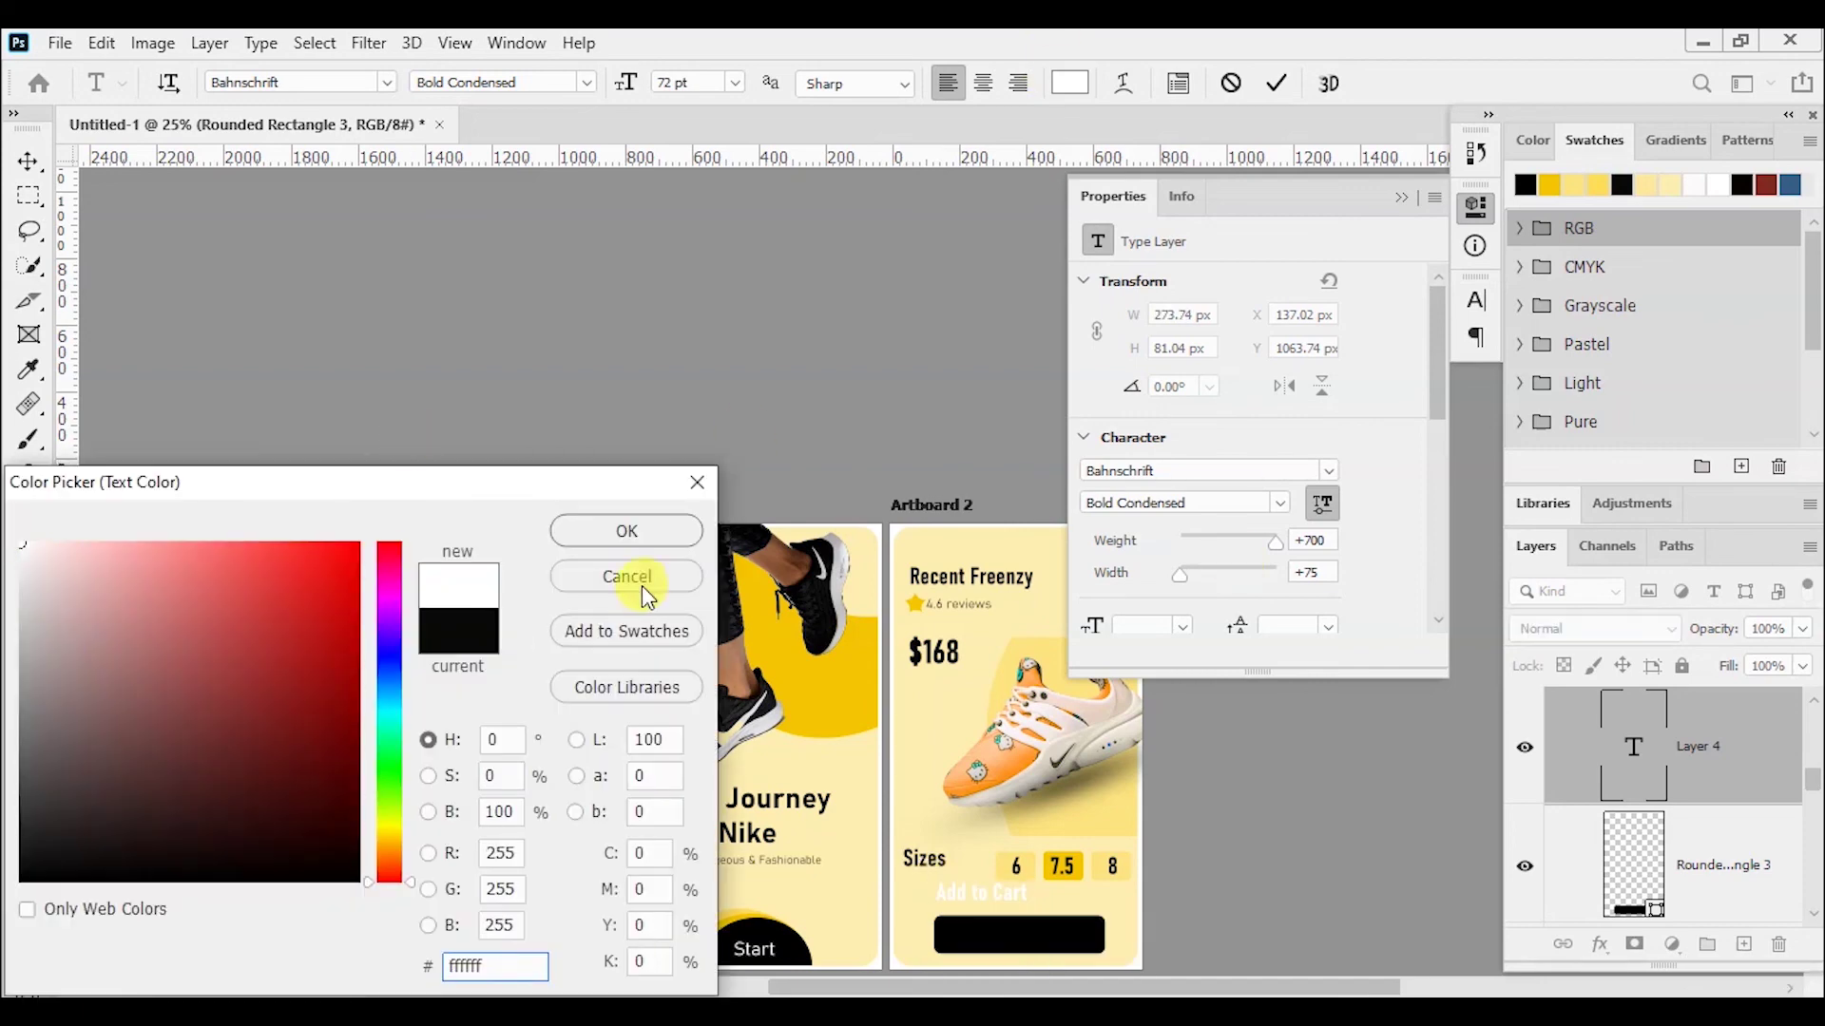
key(Return)
click(1276, 83)
- Move the Add to Cart text onto the black button and zoom in on the artboards
click(28, 162)
drag(1032, 908, 1060, 940)
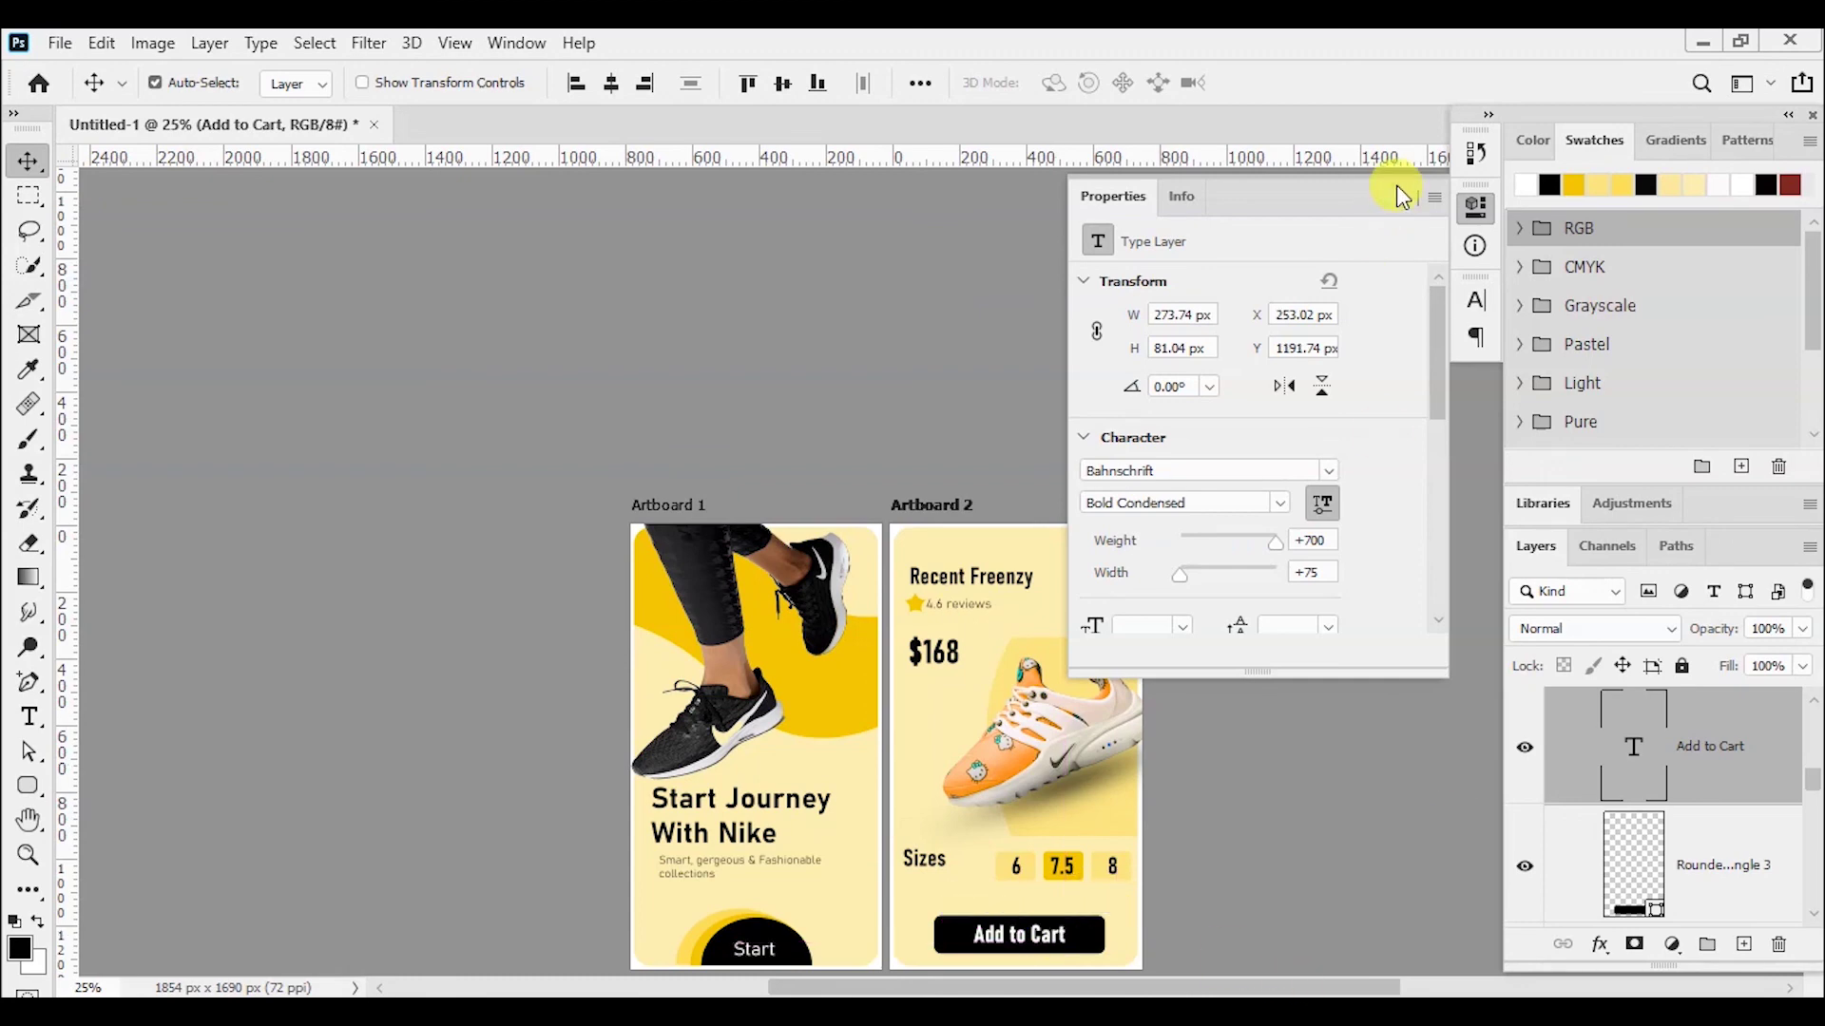
click(1395, 193)
key(ctrl+plus)
scroll(1759, 232, down, 2)
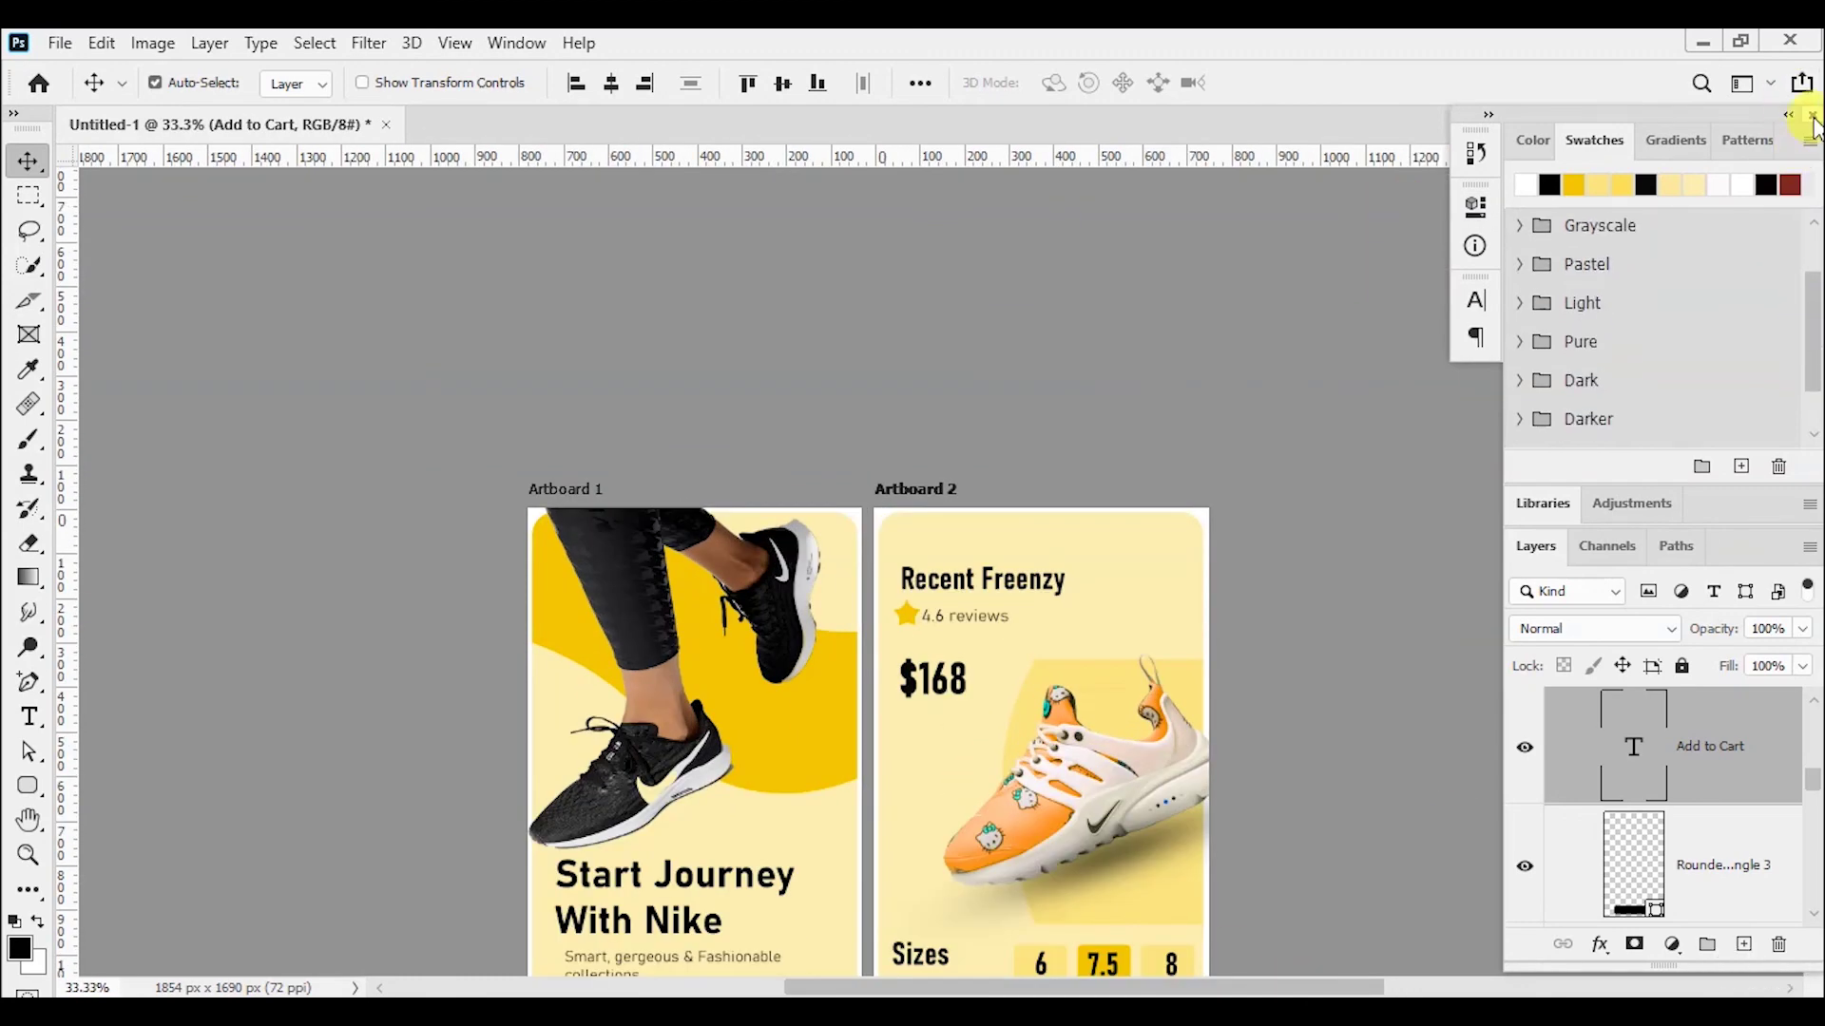
key(ctrl+plus)
key(ctrl+minus)
key(ctrl+minus)
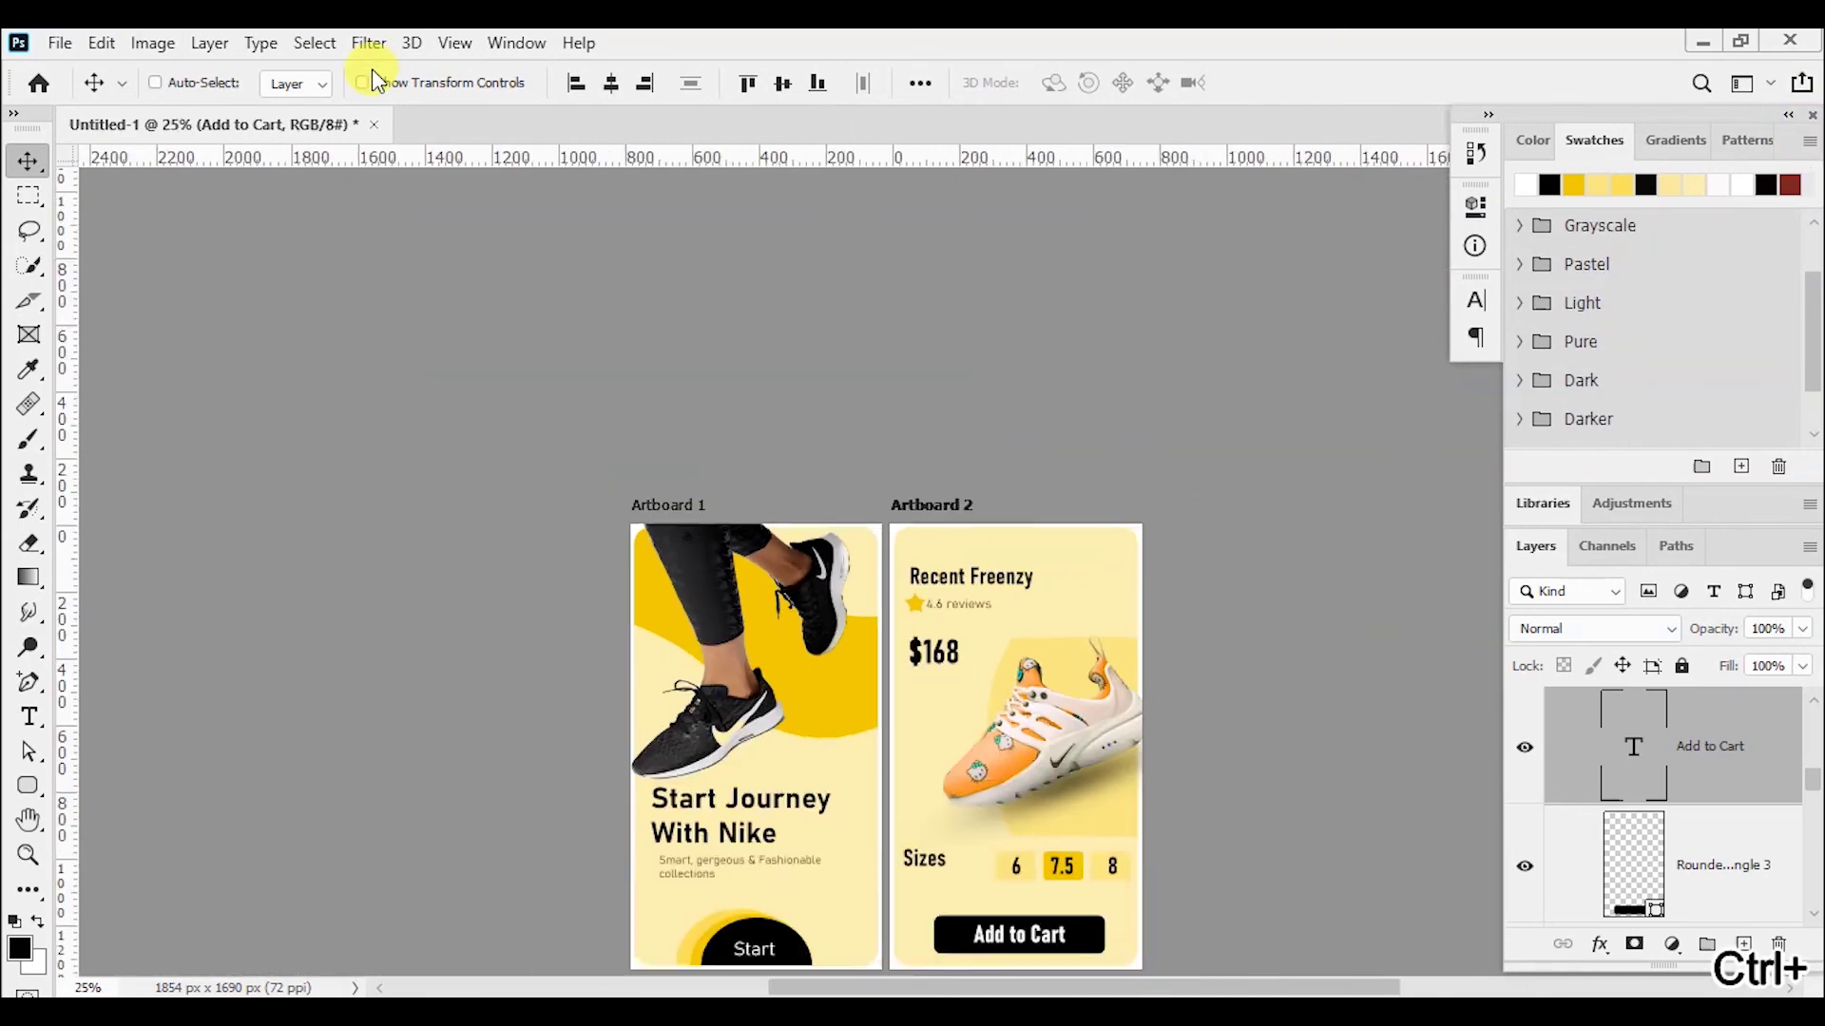
key(ctrl+minus)
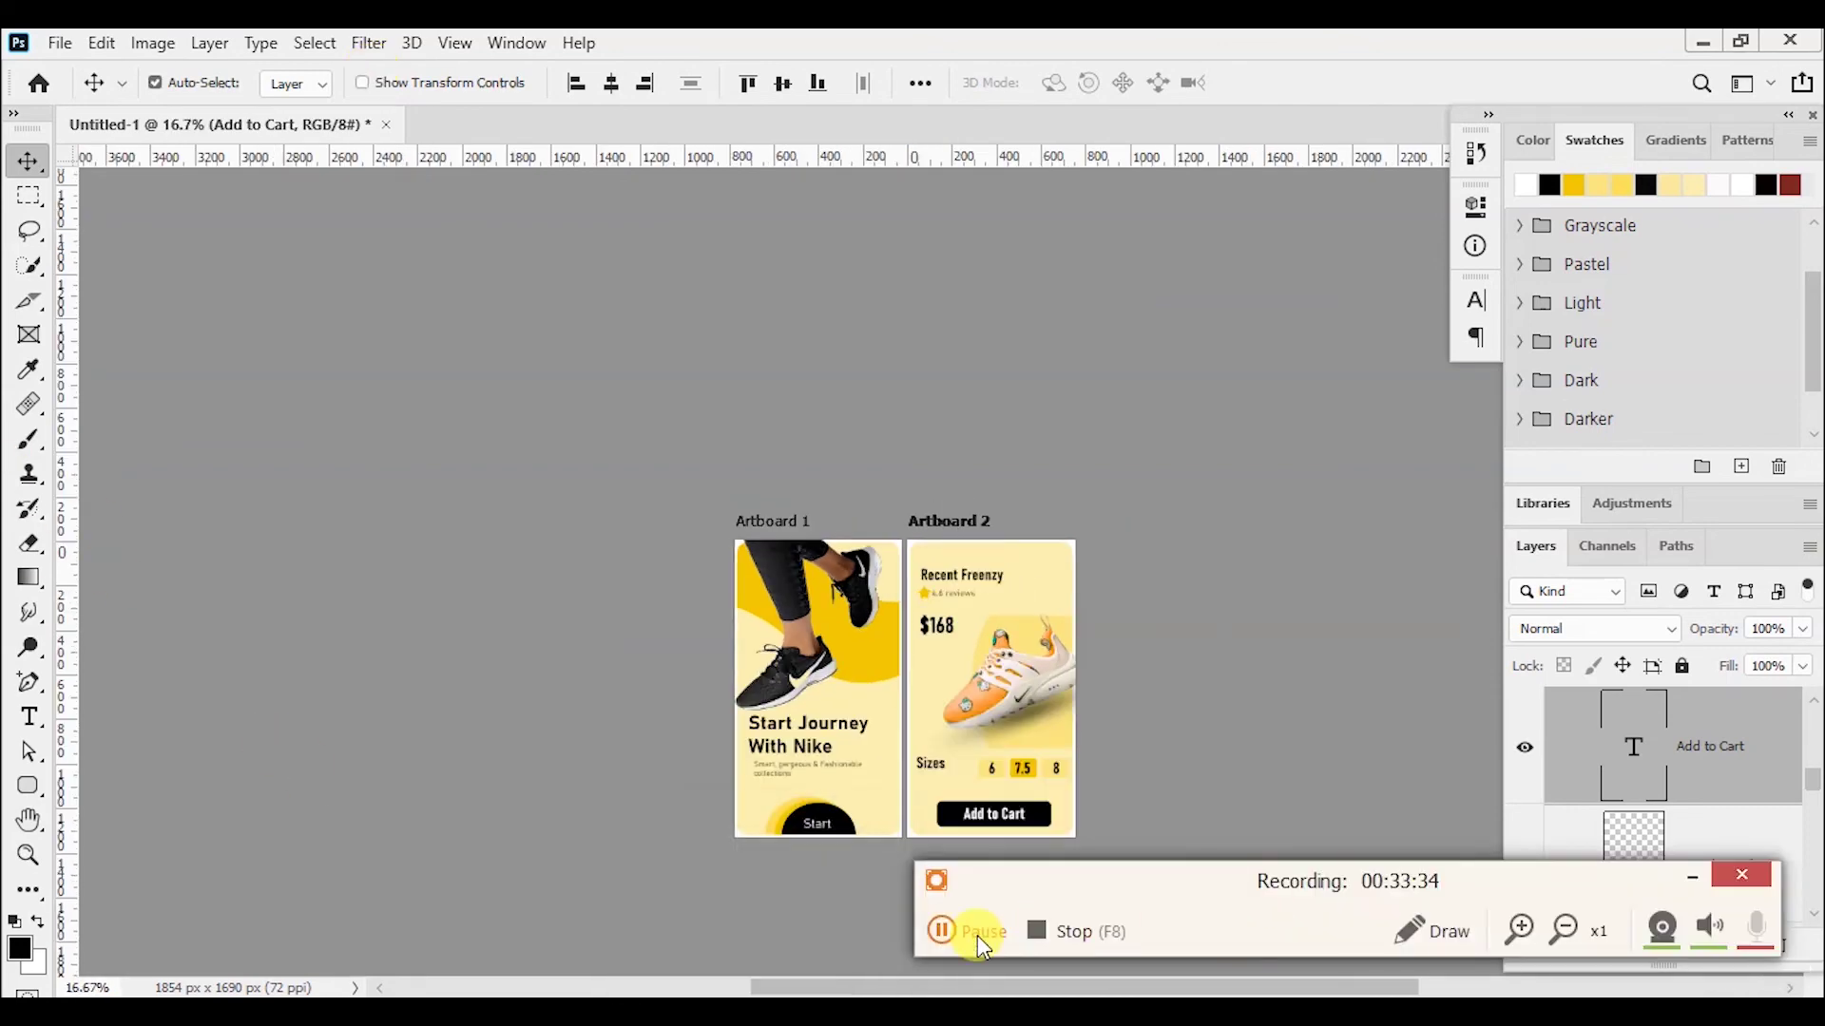
scroll(884, 747, up, 5)
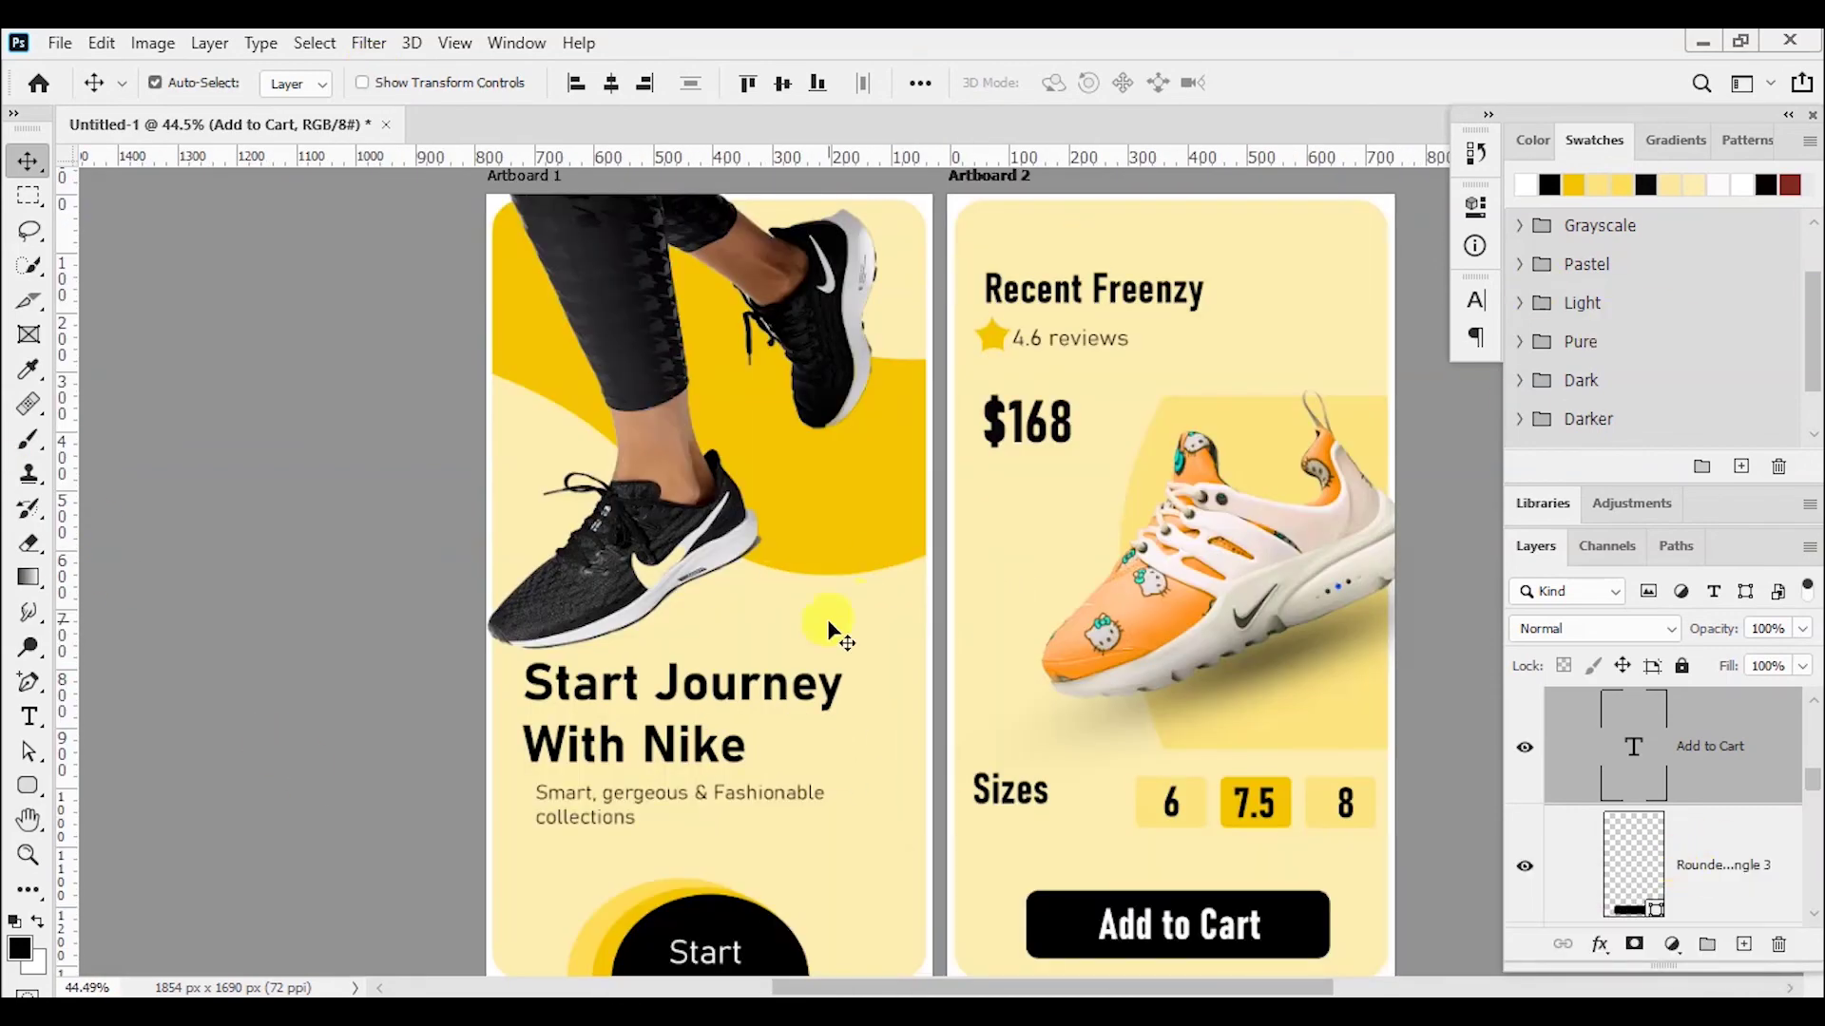